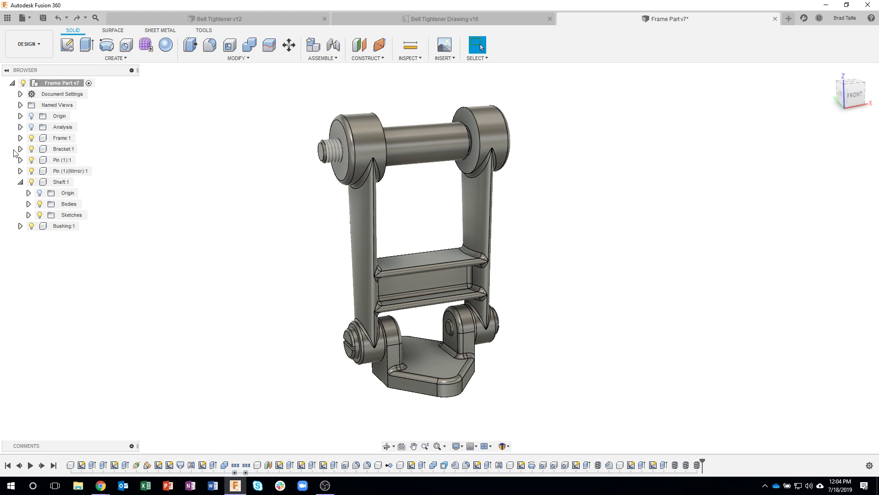
# Hide the bracket component and set the document's thread type to Modeled
pyautogui.click(31, 148)
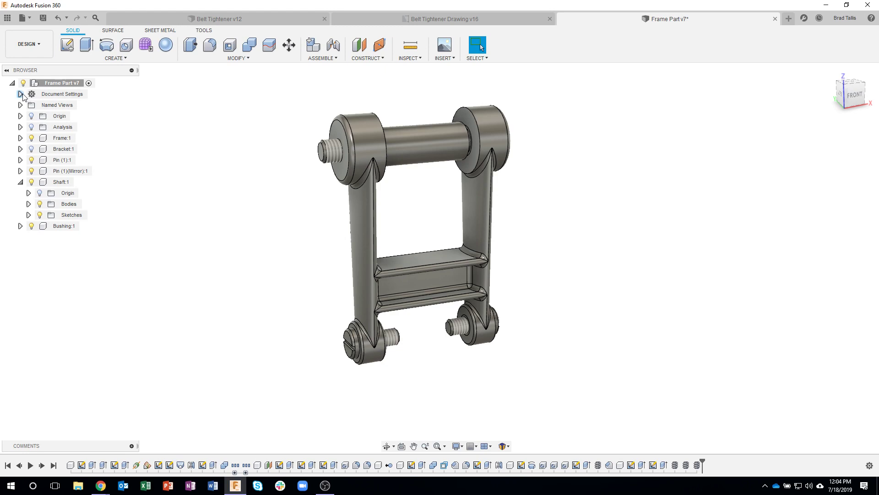
pyautogui.click(20, 94)
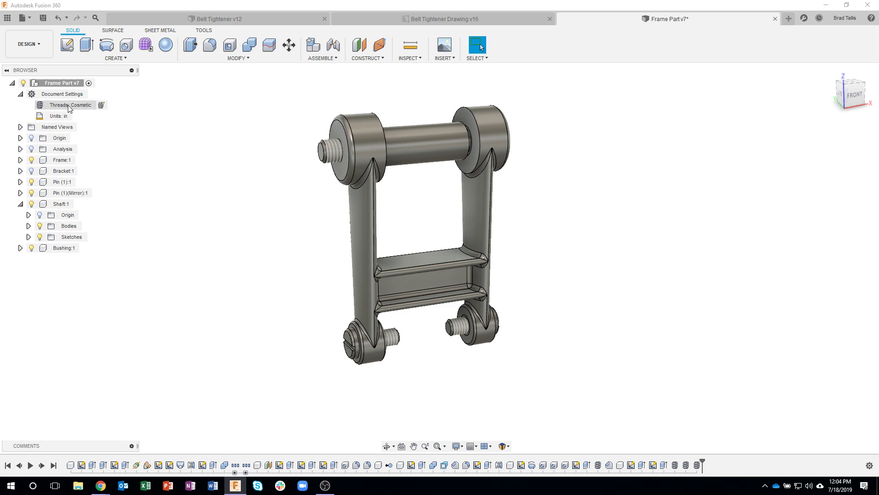
pyautogui.click(102, 105)
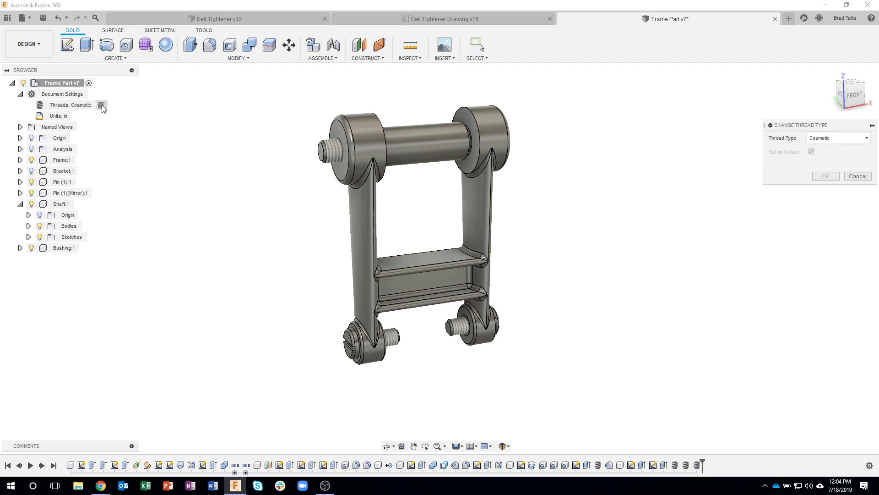
pyautogui.moveTo(818, 125); pyautogui.dragTo(600, 123)
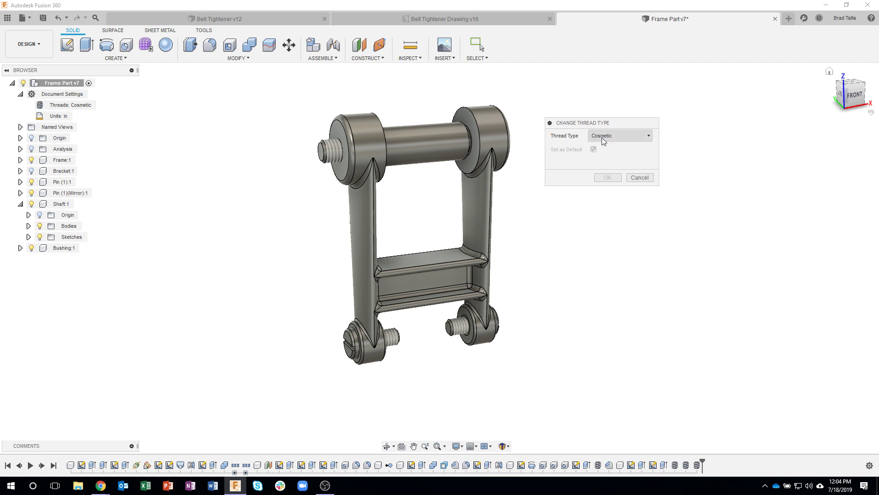
pyautogui.scroll(2, 497, 265)
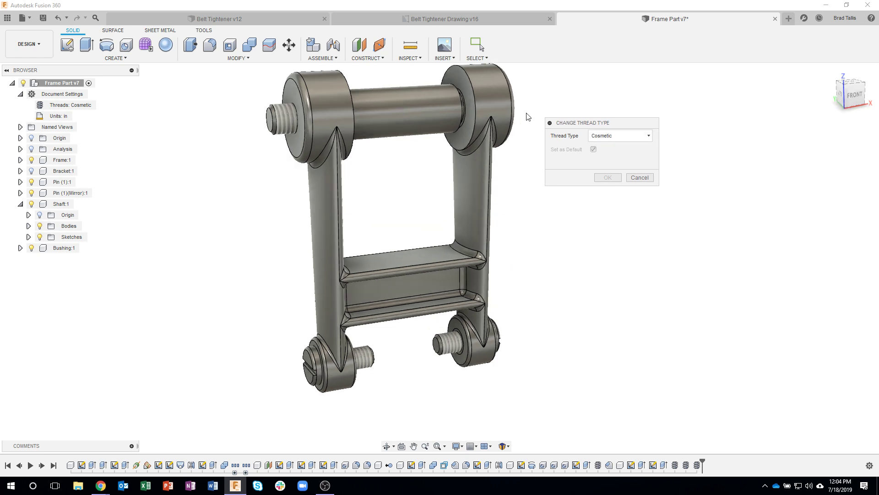
pyautogui.click(646, 135)
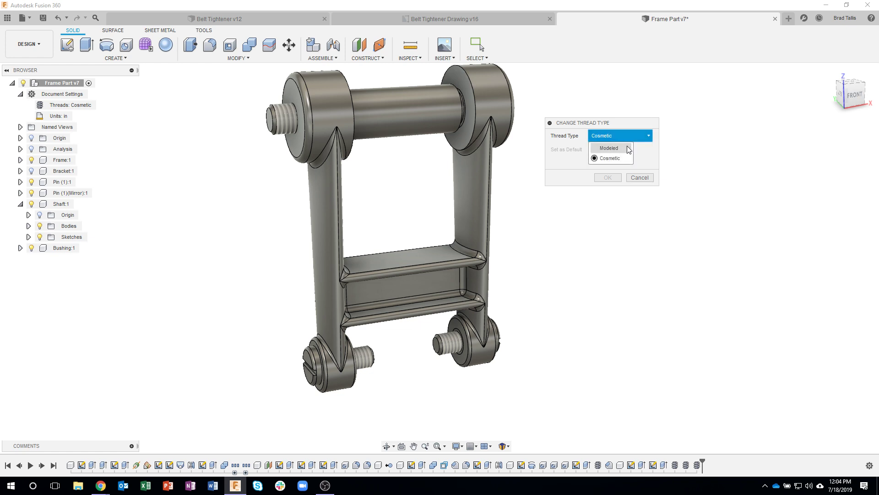
pyautogui.click(627, 148)
pyautogui.click(608, 177)
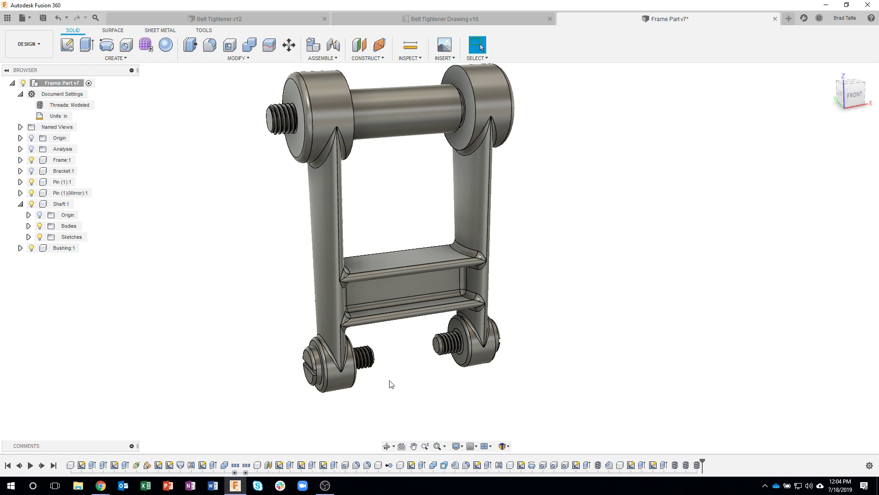
pyautogui.keyDown('shift'); pyautogui.moveTo(426, 383); pyautogui.dragTo(130, 133, button='middle'); pyautogui.keyUp('shift')
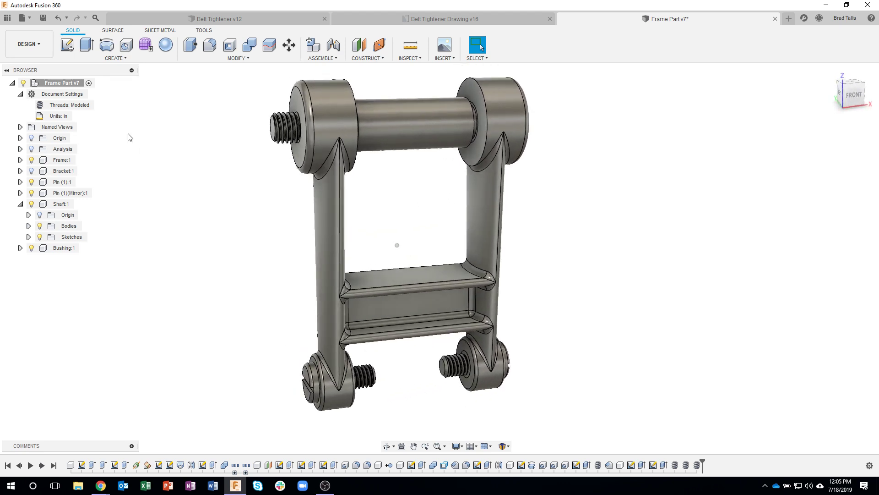
# Set the document's thread type back to Cosmetic and show the bracket component again
pyautogui.click(101, 105)
pyautogui.click(633, 136)
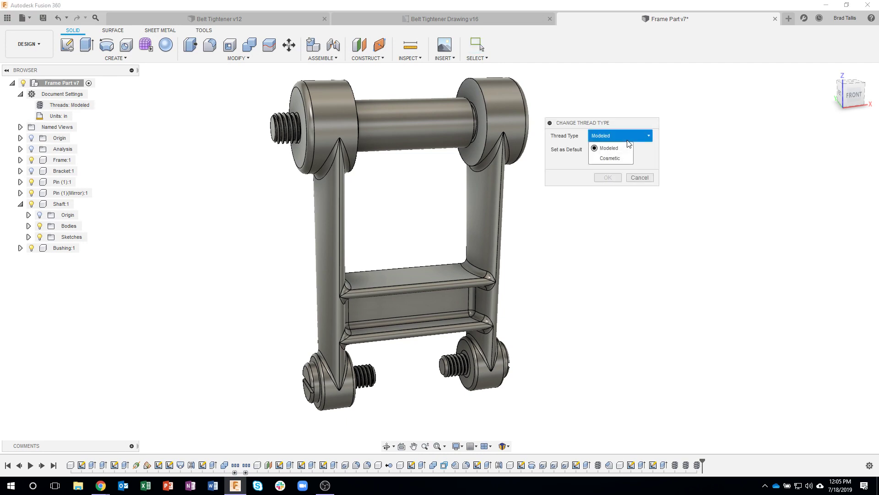
pyautogui.click(624, 157)
pyautogui.click(608, 178)
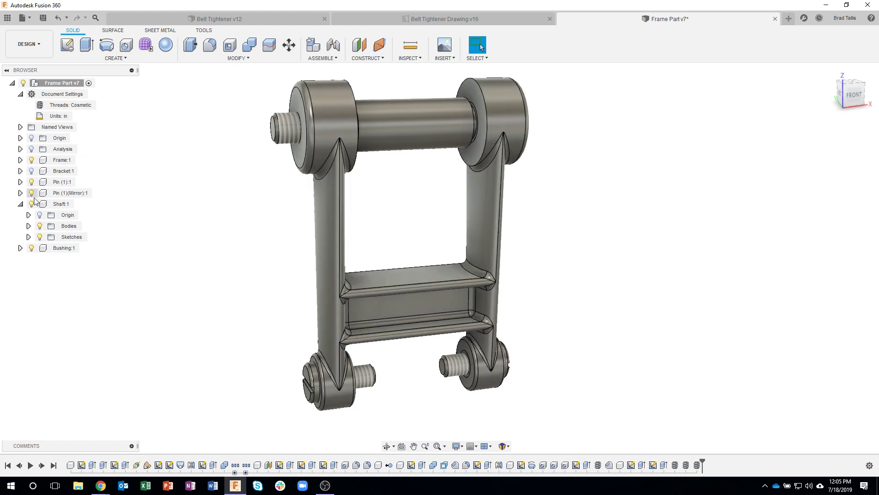
pyautogui.click(31, 171)
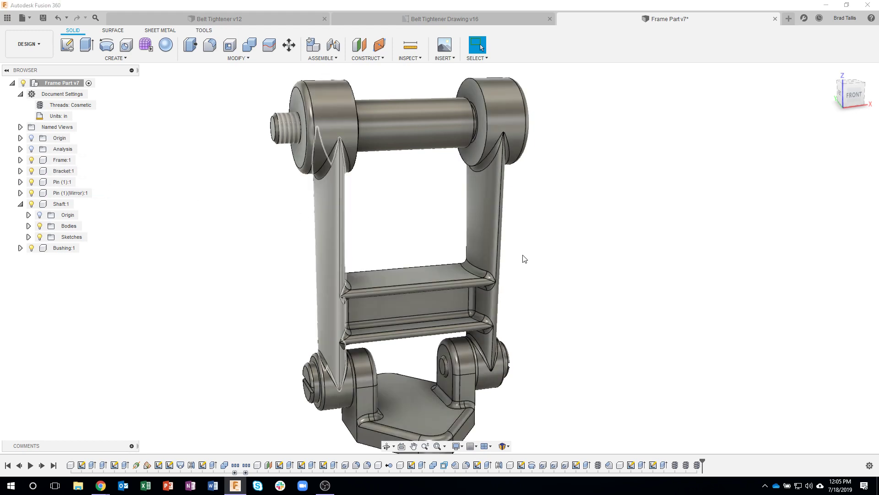
# Switch to the Belt Tightener drawing and open the pulley sheet
pyautogui.click(405, 20)
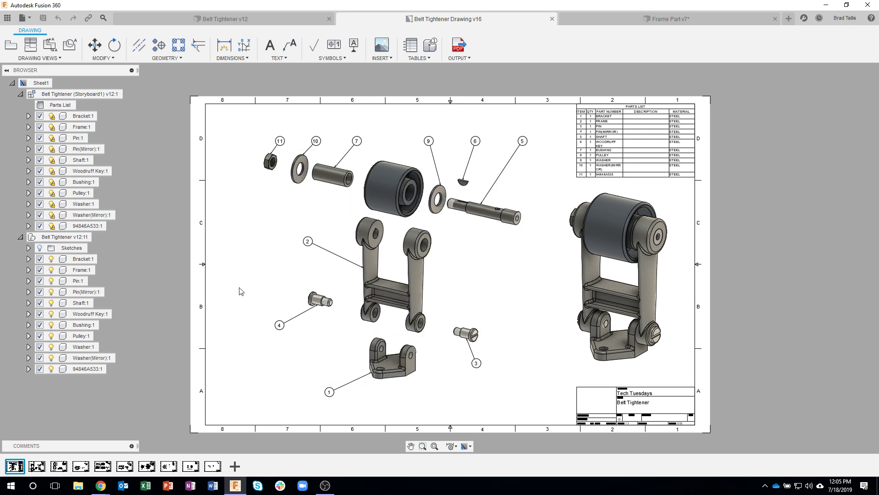
pyautogui.click(125, 466)
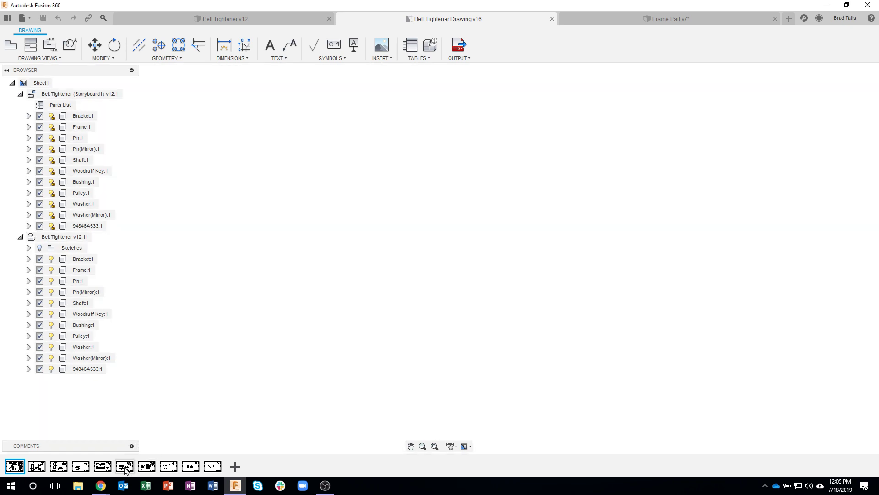
pyautogui.click(148, 466)
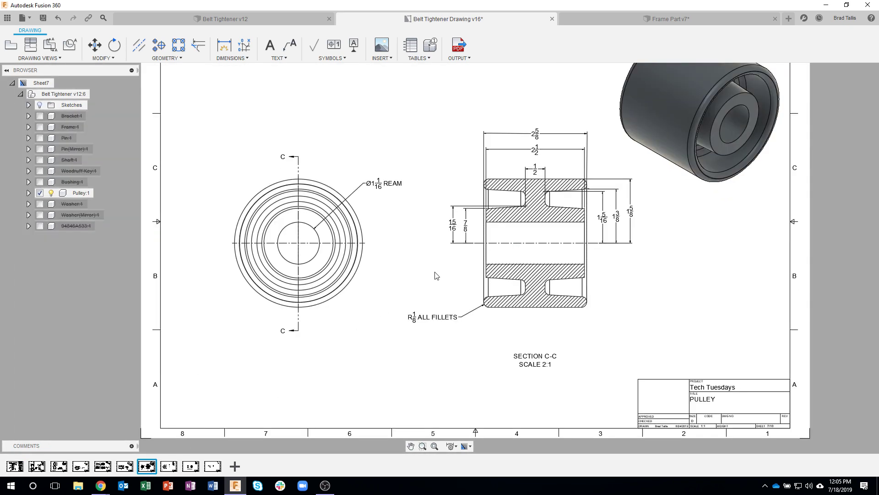
pyautogui.scroll(-1, 672, 288)
pyautogui.moveTo(673, 288)
pyautogui.mouseDown(button='middle')
pyautogui.moveTo(596, 333)
pyautogui.moveTo(605, 313)
pyautogui.mouseUp(button='middle')
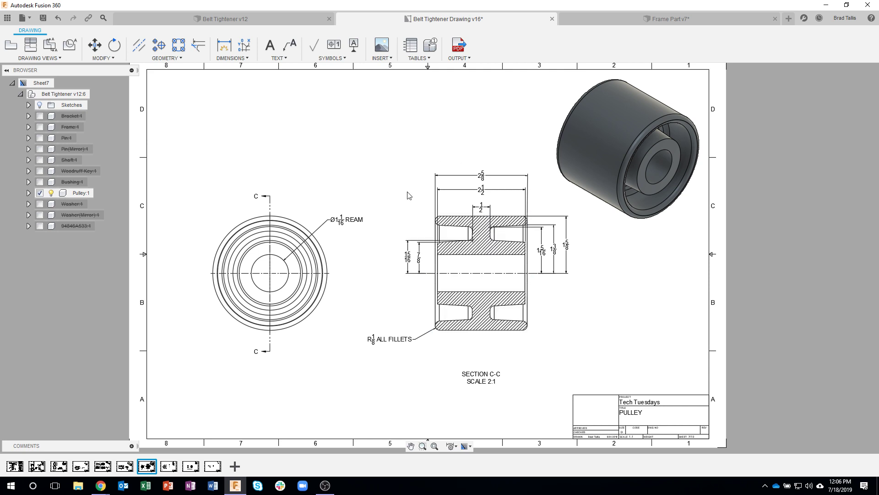
# Examine the dimensions in the pulley's section C-C, especially where the tapered edges meet the fillets
pyautogui.scroll(1, 580, 296)
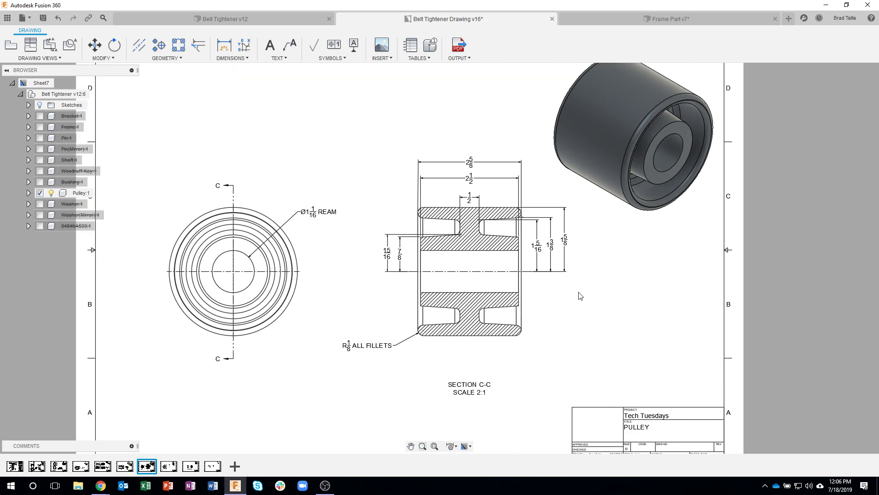
pyautogui.scroll(2, 580, 295)
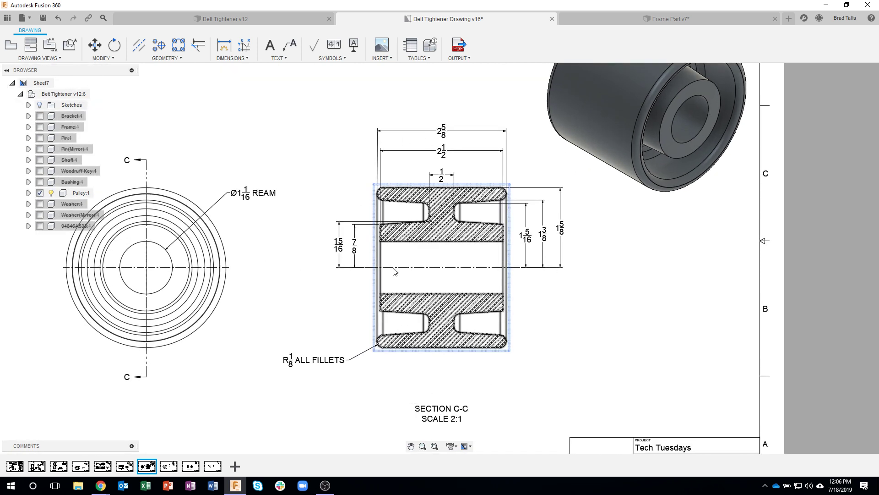
pyautogui.scroll(2, 526, 186)
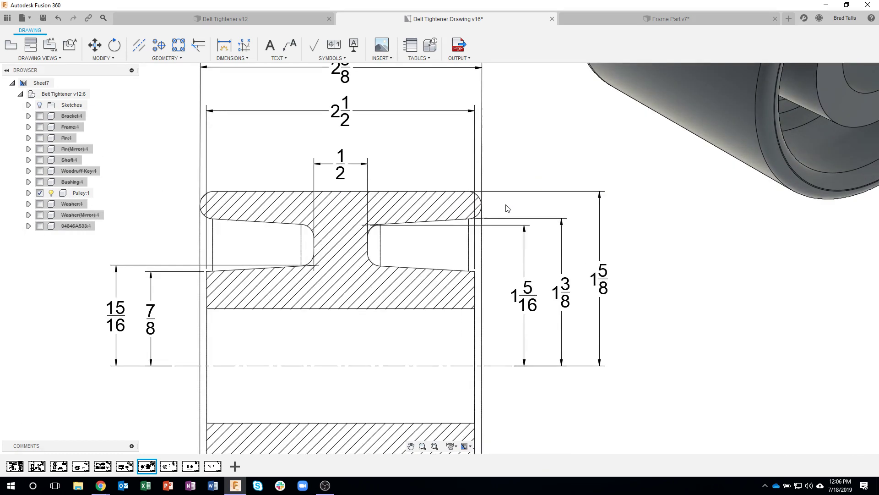
pyautogui.scroll(2, 507, 208)
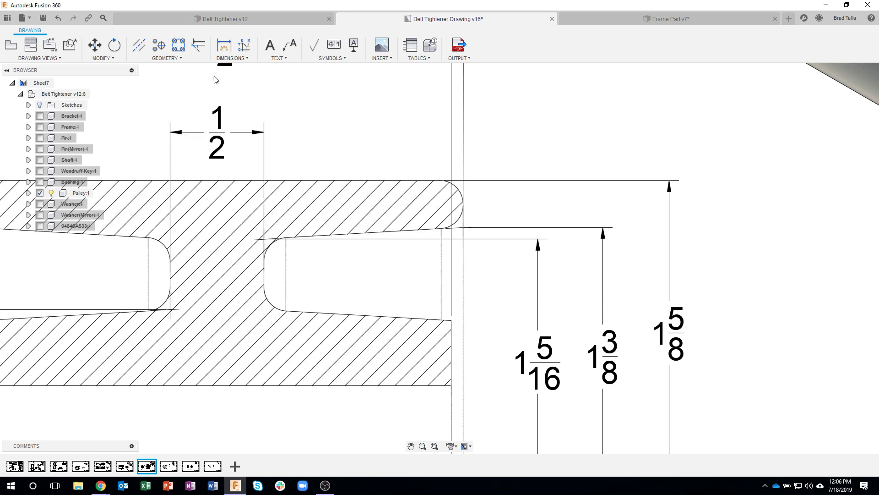
pyautogui.click(203, 54)
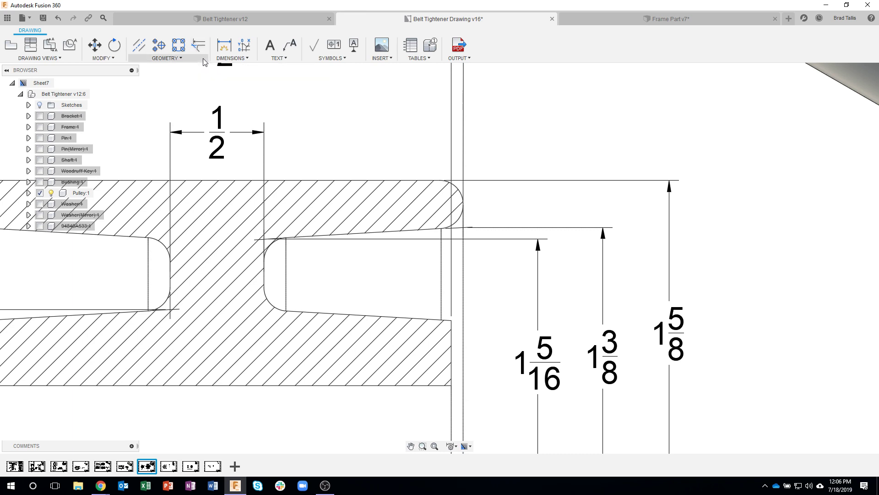
pyautogui.click(266, 245)
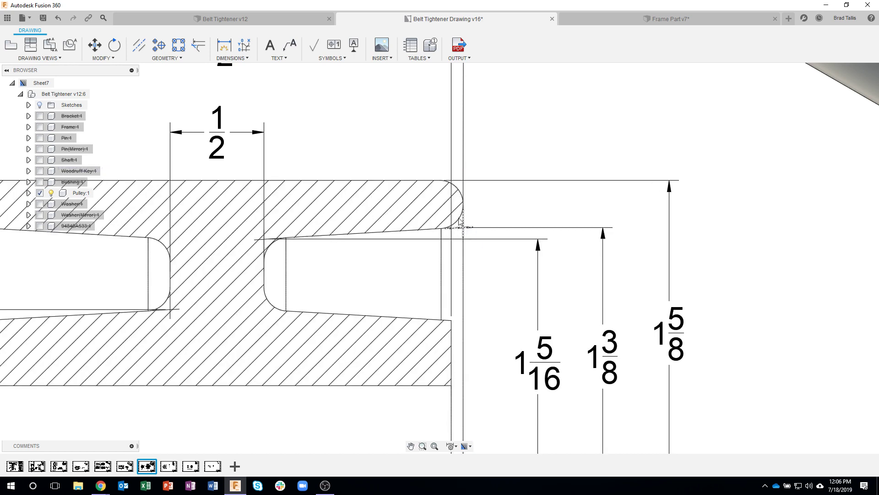
pyautogui.scroll(5, 516, 300)
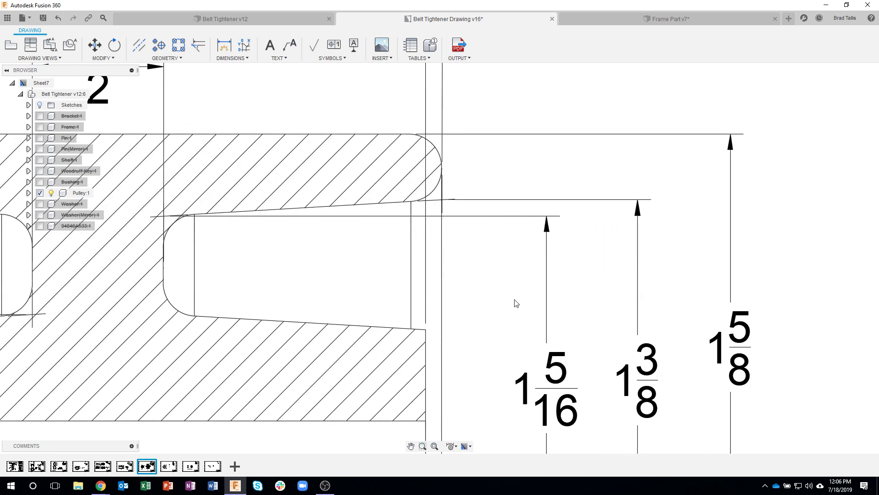
pyautogui.moveTo(515, 300); pyautogui.dragTo(517, 218, button='middle')
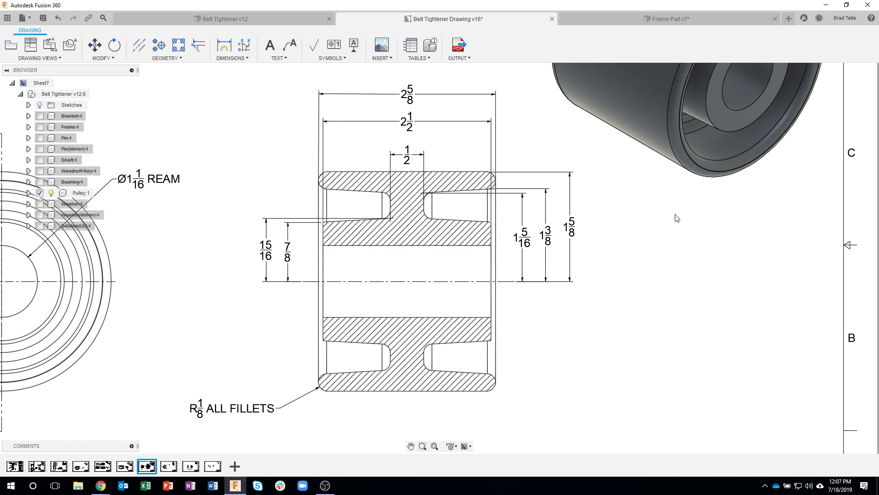
# Return to the Frame Part design and create a new component named Pulley under the top-level assembly
pyautogui.click(652, 18)
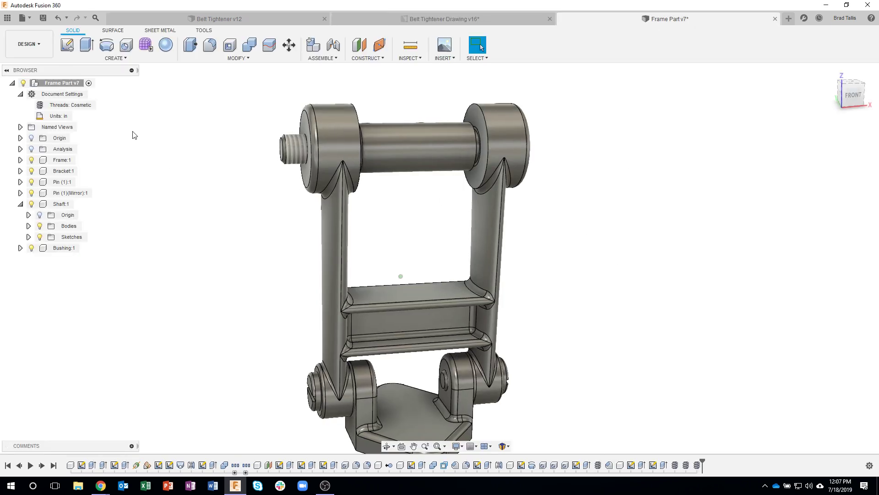
pyautogui.click(21, 205)
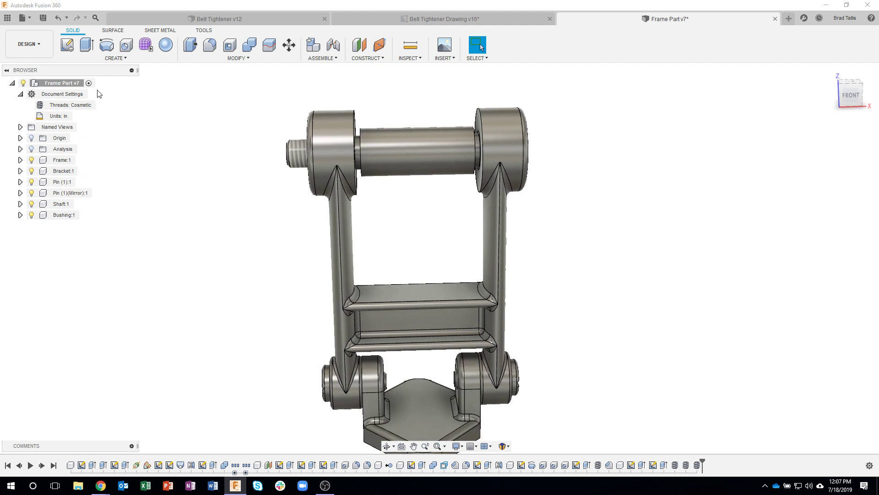
pyautogui.click(72, 84)
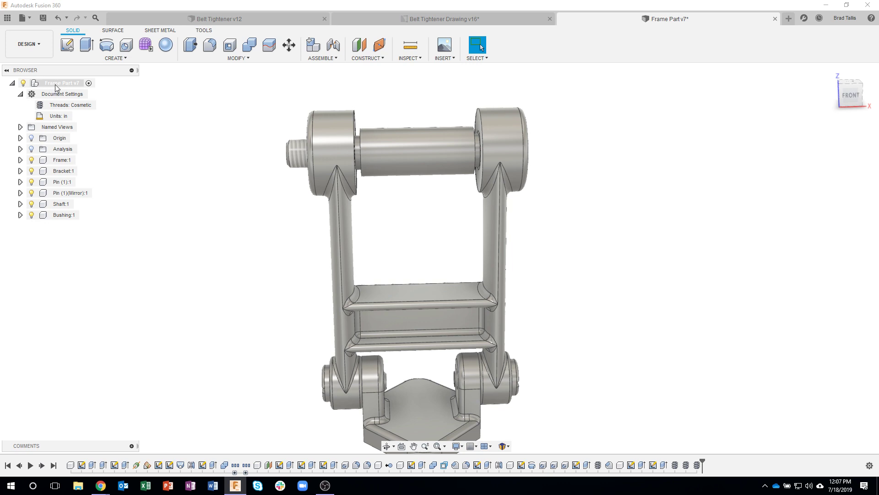
pyautogui.rightClick(55, 86)
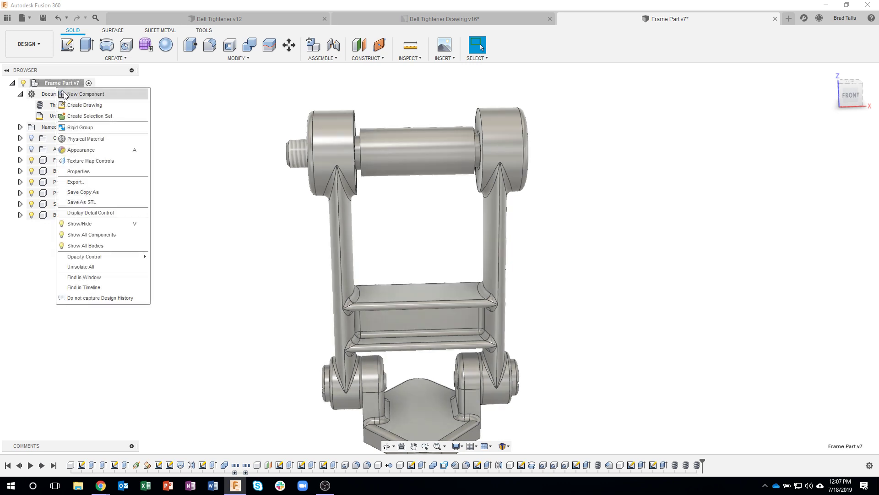
pyautogui.click(88, 95)
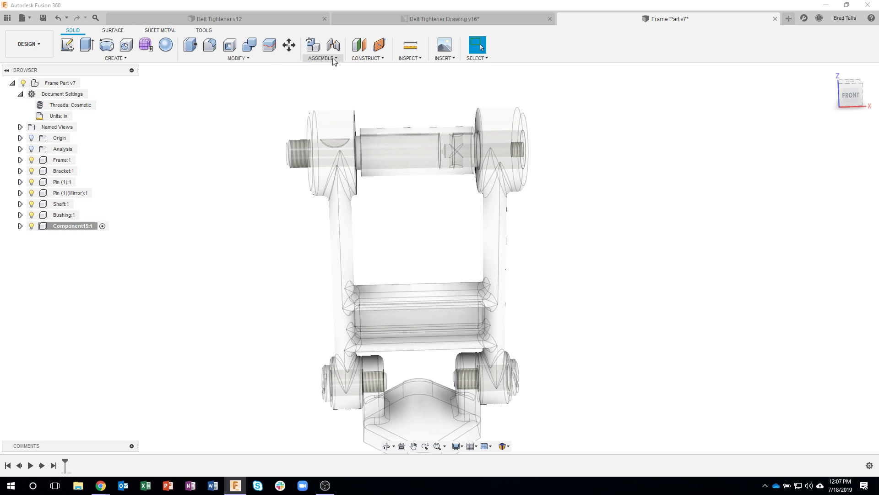
pyautogui.click(65, 226)
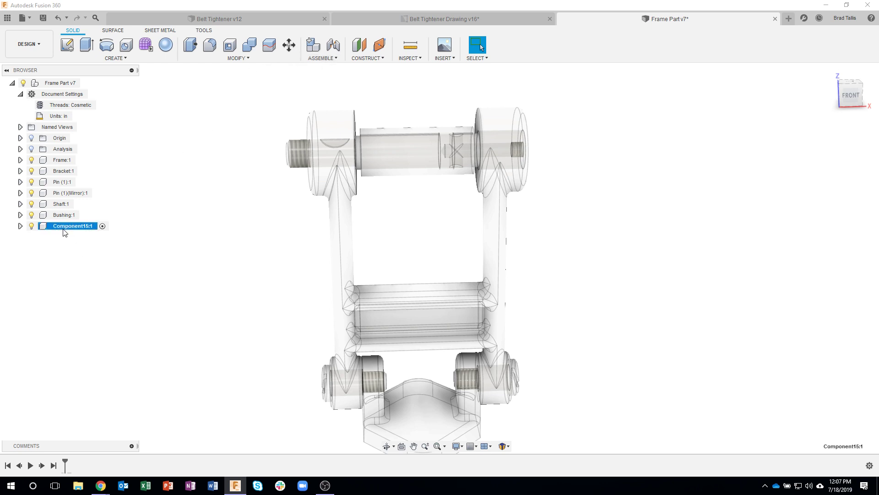
pyautogui.doubleClick(64, 228)
pyautogui.write('Pu')
pyautogui.press('Return')
# Start a sketch on the front origin plane in the Pulley component, framing the shaft and bushing area
pyautogui.keyDown('shift'); pyautogui.moveTo(222, 267); pyautogui.dragTo(321, 249, button='middle'); pyautogui.keyUp('shift')
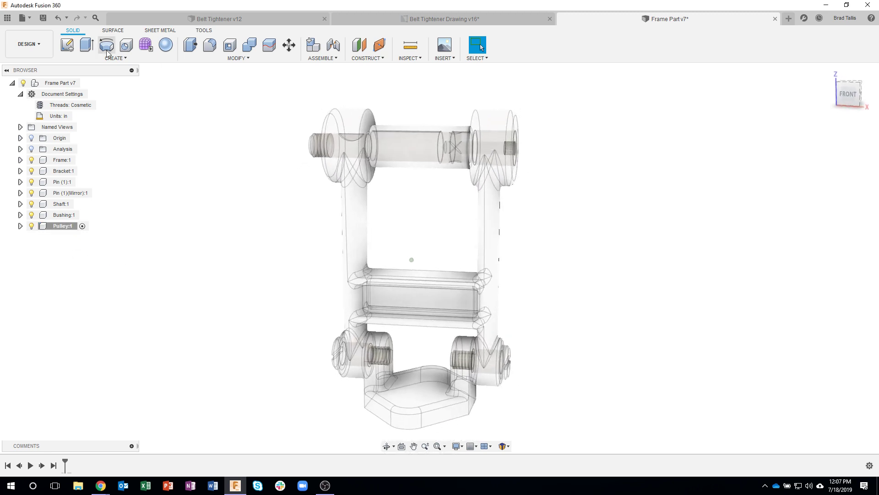
pyautogui.click(67, 44)
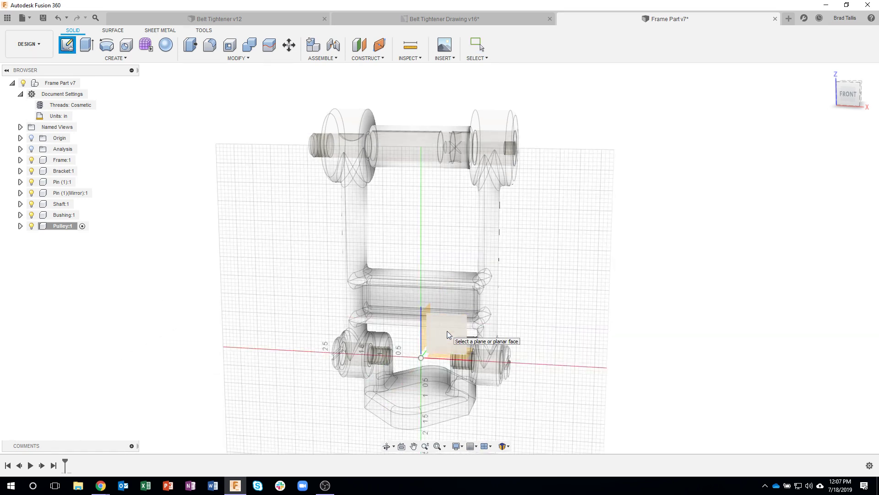
pyautogui.click(447, 330)
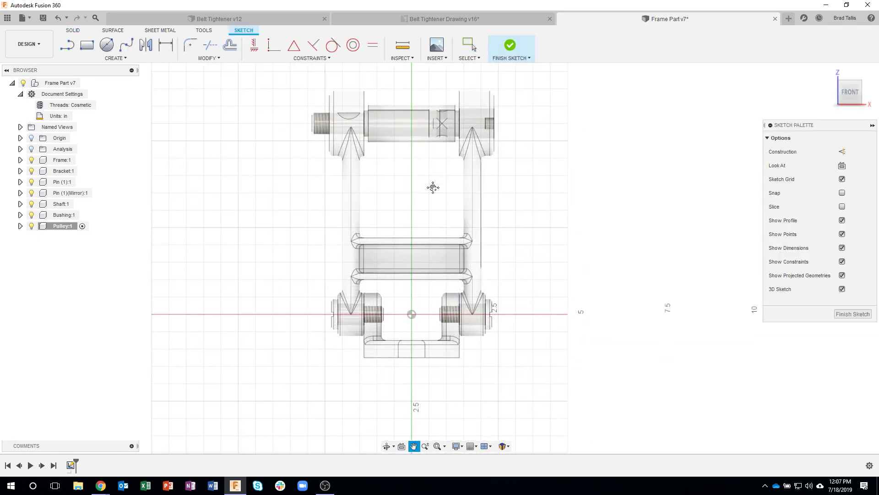
pyautogui.scroll(3, 426, 151)
pyautogui.scroll(3, 425, 147)
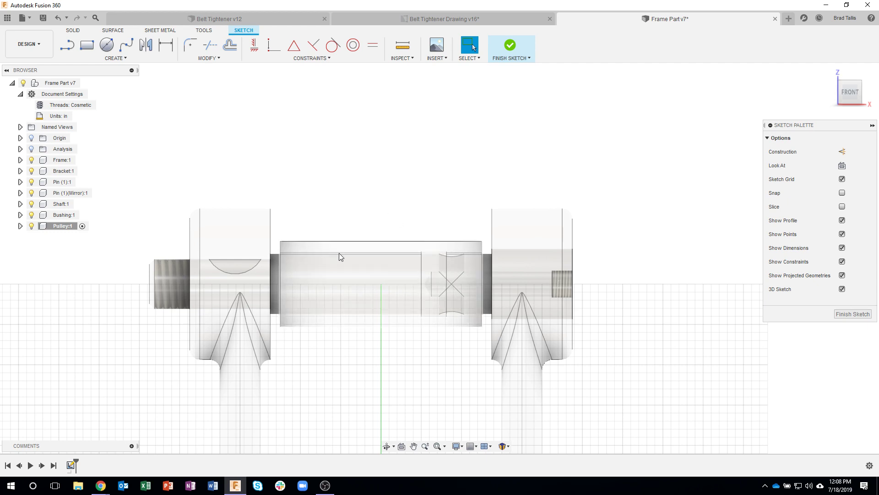
pyautogui.click(117, 59)
pyautogui.moveTo(112, 230)
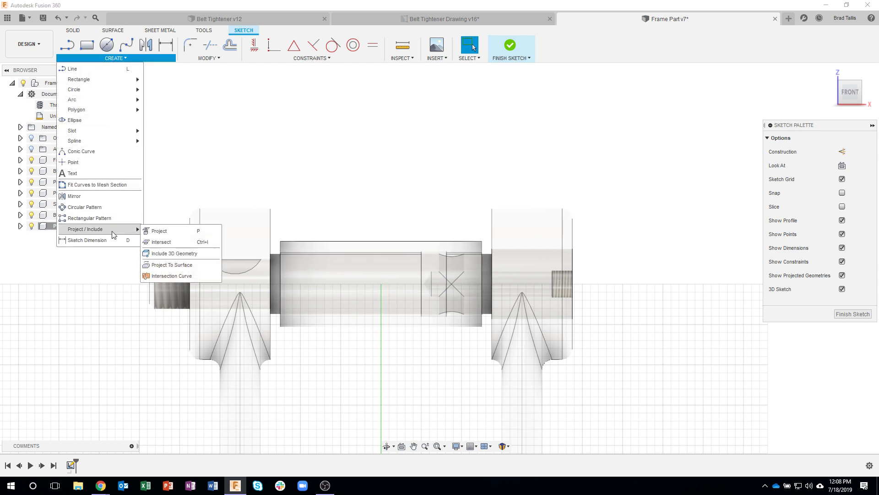
pyautogui.click(179, 232)
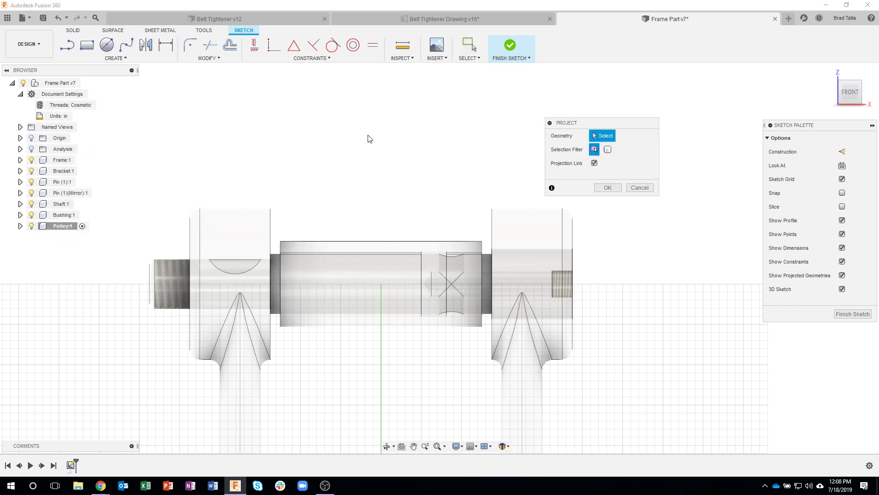
pyautogui.click(608, 150)
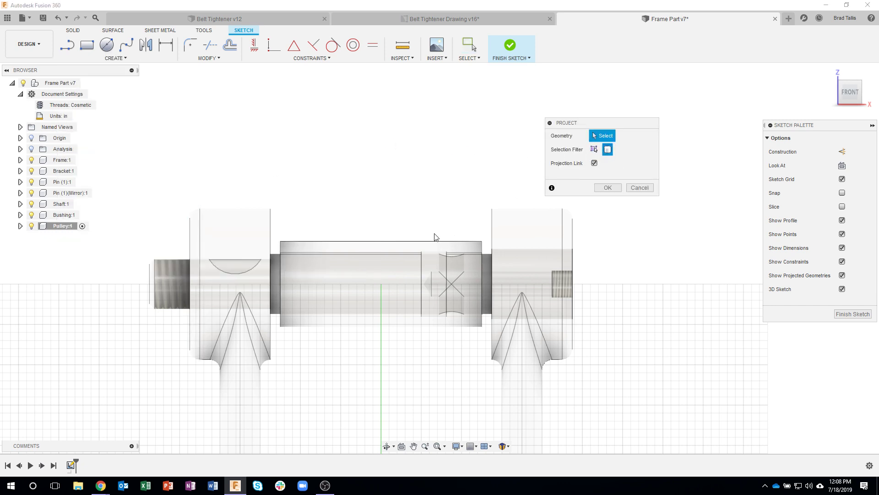
pyautogui.click(405, 246)
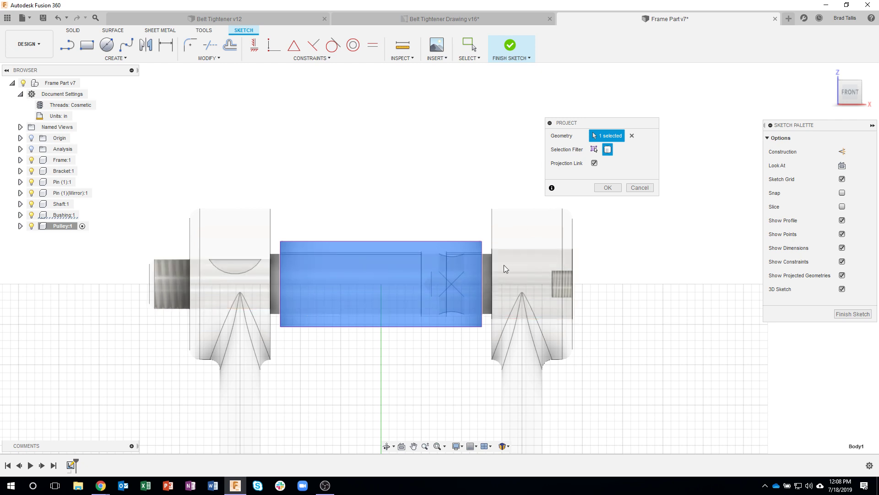
pyautogui.click(594, 150)
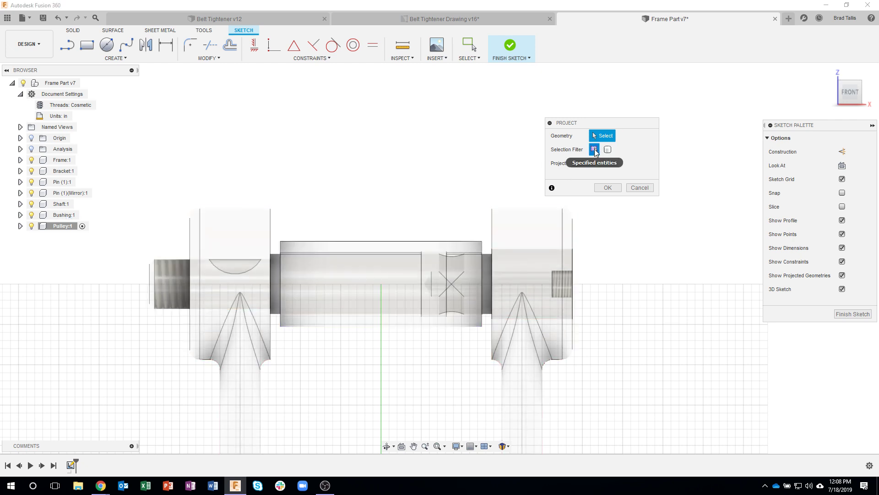
pyautogui.click(485, 265)
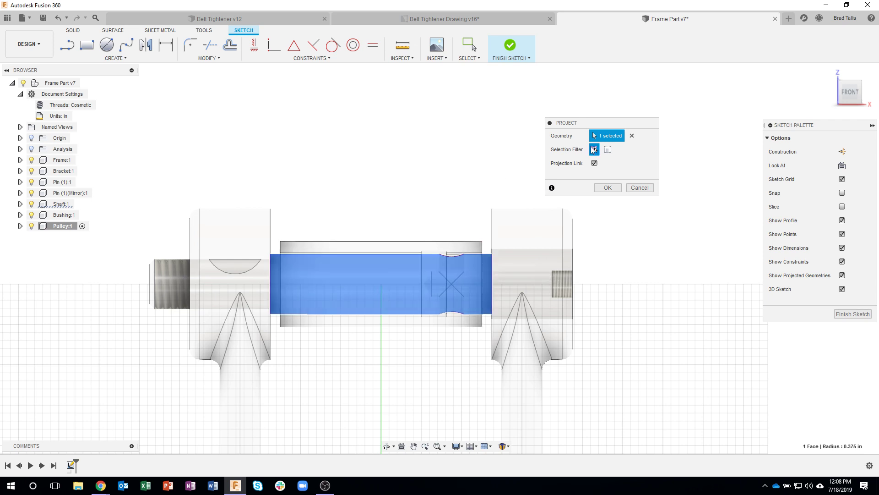
pyautogui.click(608, 149)
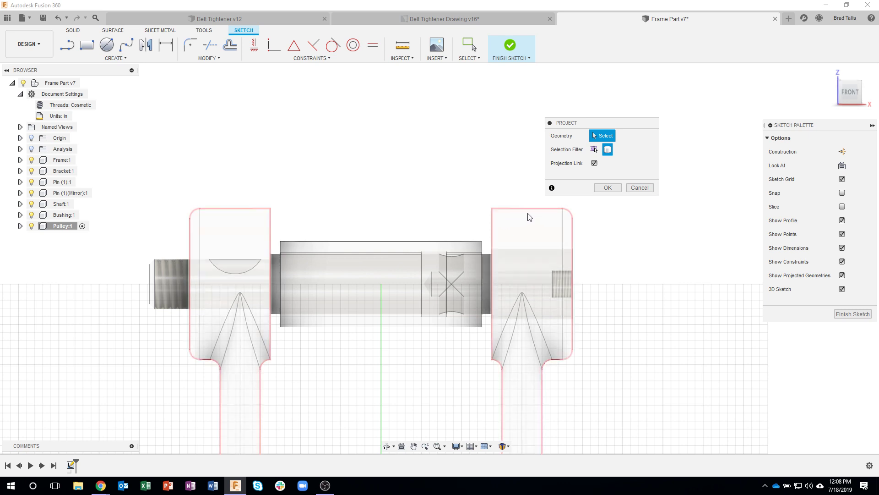
pyautogui.click(528, 241)
pyautogui.click(644, 190)
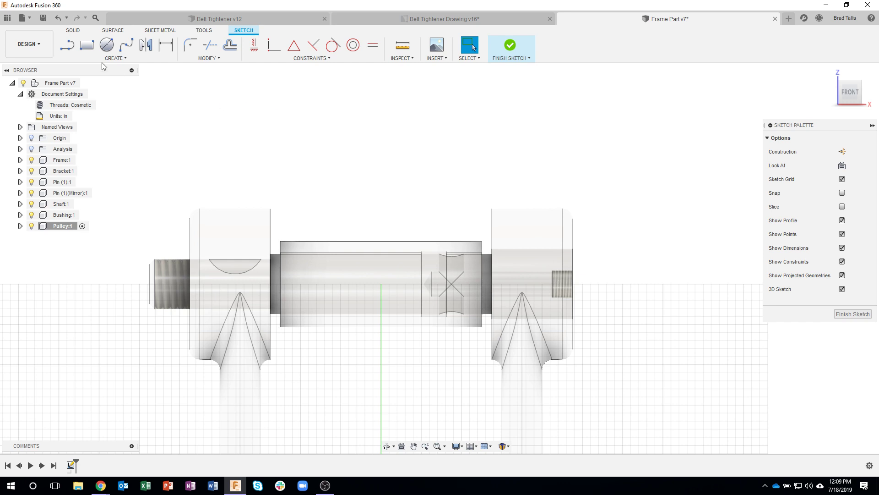
# Project the shaft's central cylindrical face into the pulley sketch
pyautogui.click(72, 47)
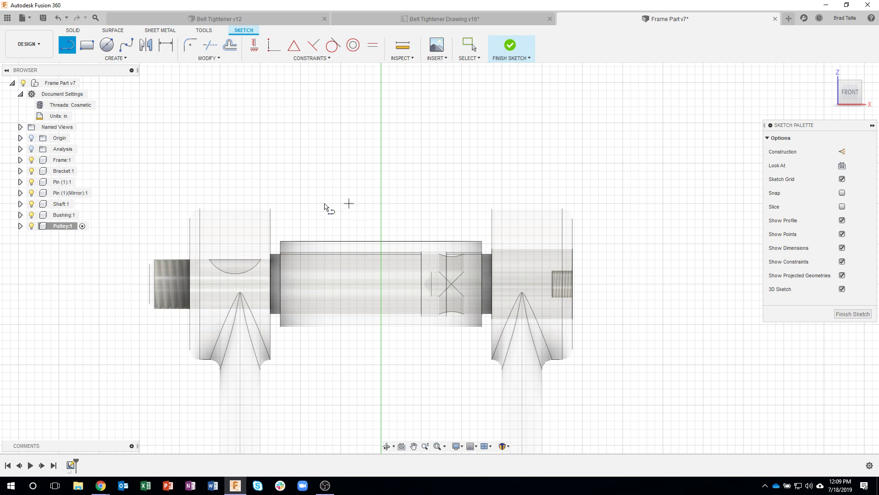
pyautogui.press('p')
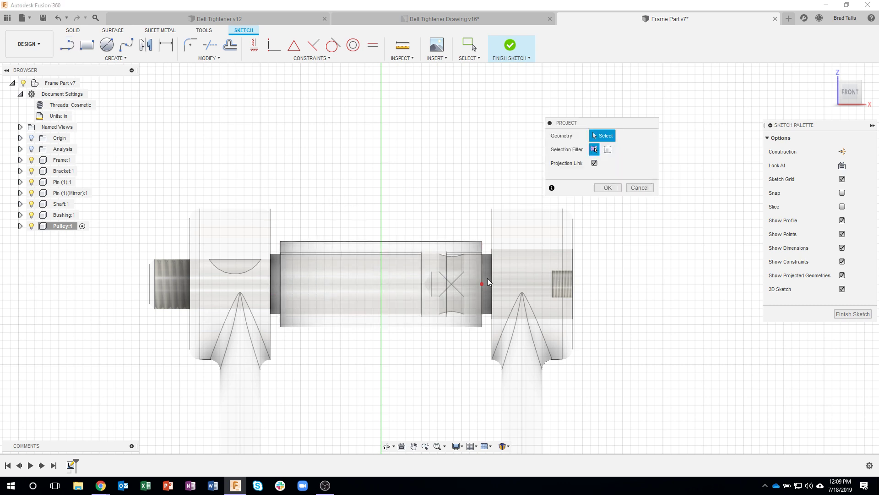
pyautogui.click(487, 276)
pyautogui.click(608, 187)
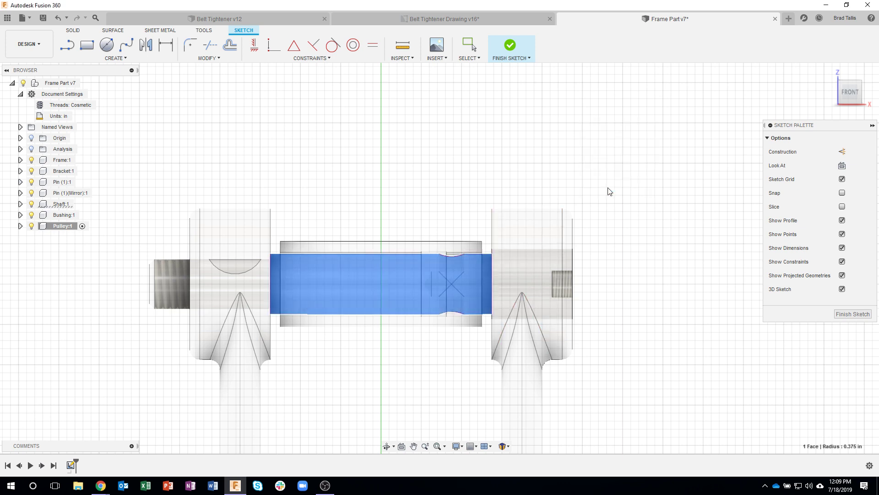
# Draw a horizontal line between the midpoints of the projected shaft ends and a vertical line about 2.5 in up from its midpoint
pyautogui.click(70, 46)
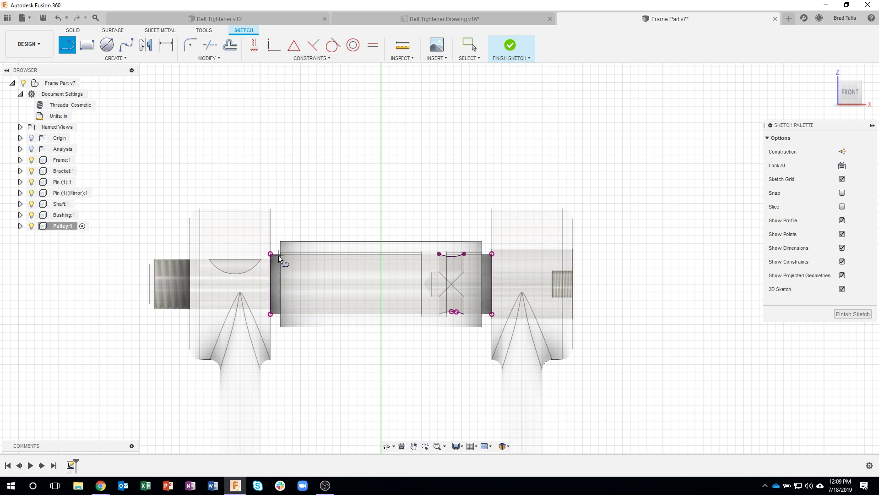
pyautogui.click(273, 282)
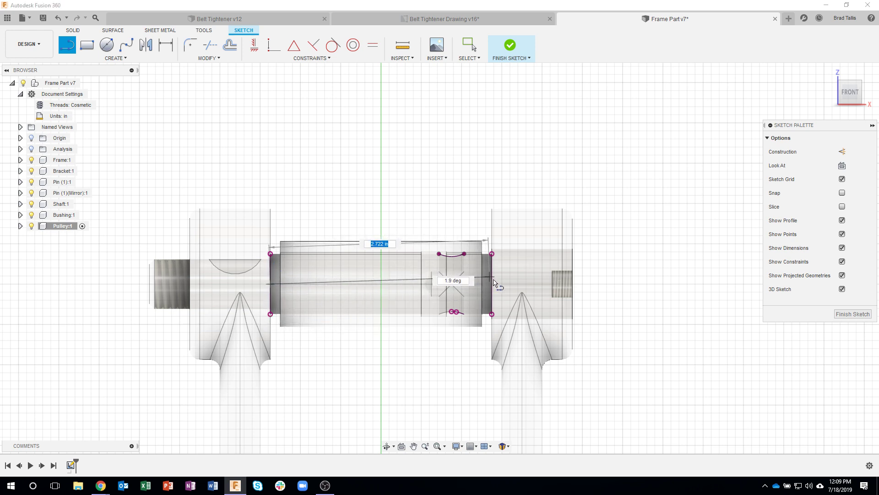
pyautogui.doubleClick(496, 287)
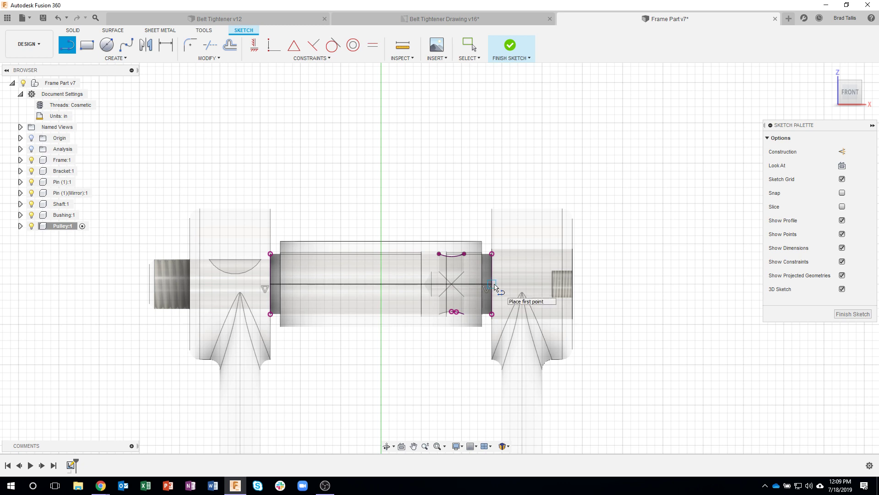
pyautogui.click(382, 286)
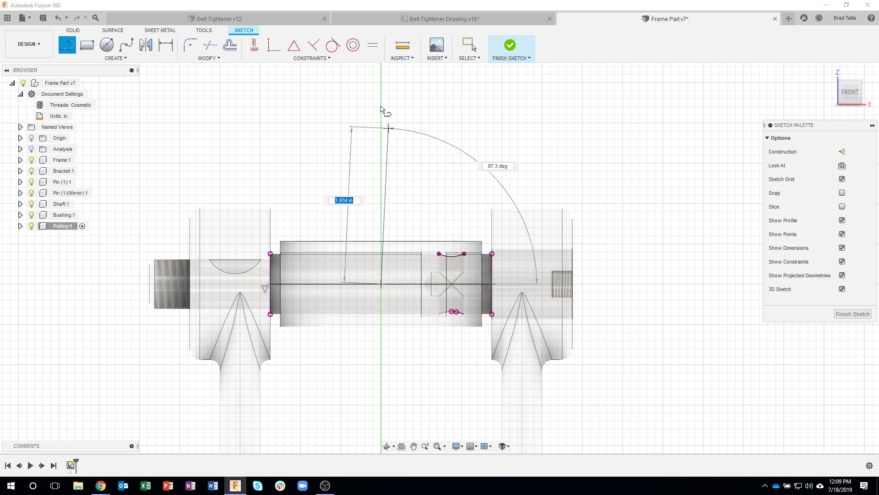
pyautogui.doubleClick(380, 84)
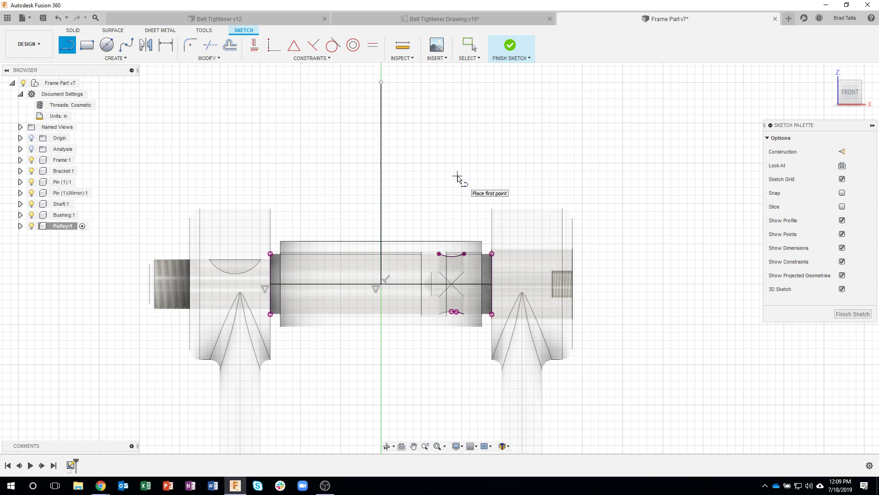
pyautogui.press('Escape')
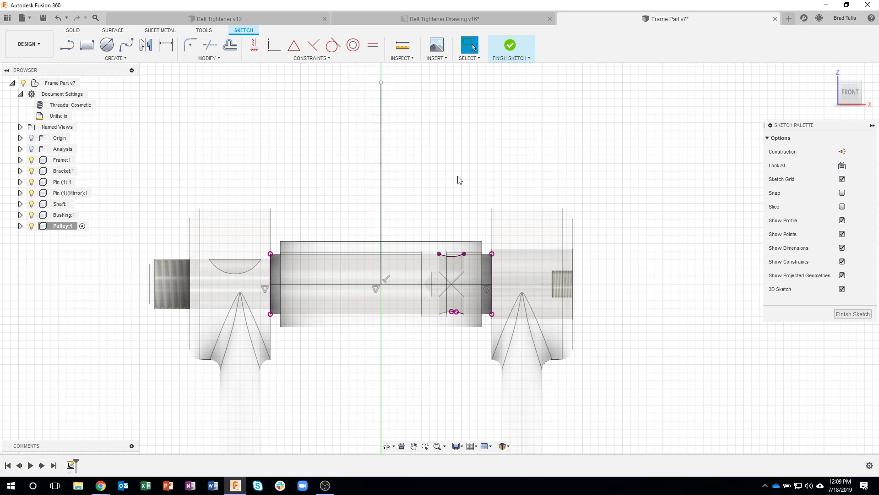
# Convert the horizontal and vertical centre lines to construction geometry
pyautogui.click(384, 159)
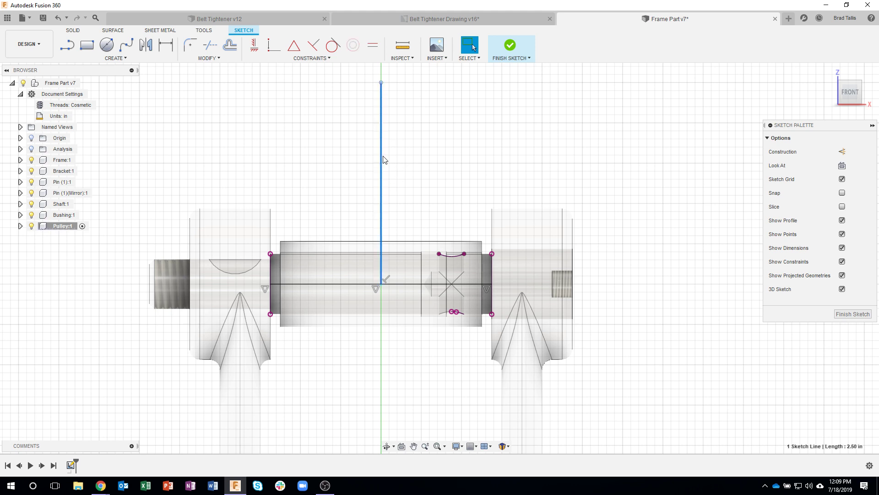
pyautogui.keyDown('shift'); pyautogui.click(276, 283); pyautogui.keyUp('shift')
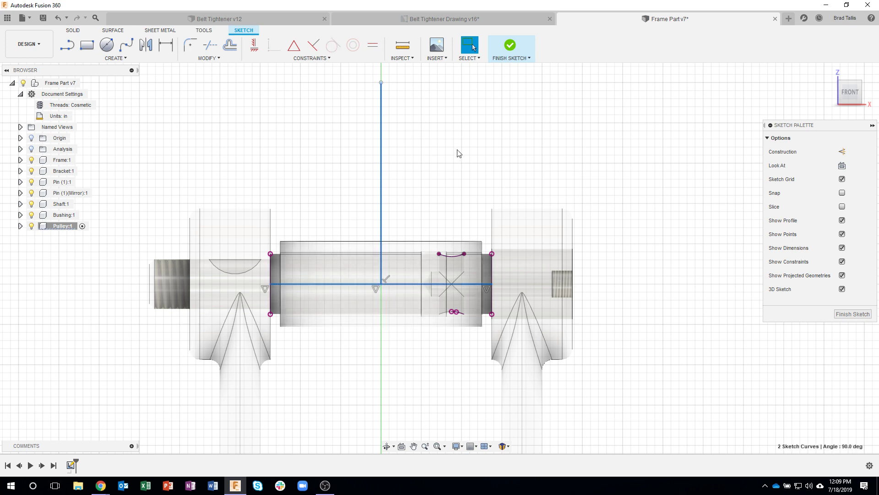
pyautogui.click(843, 152)
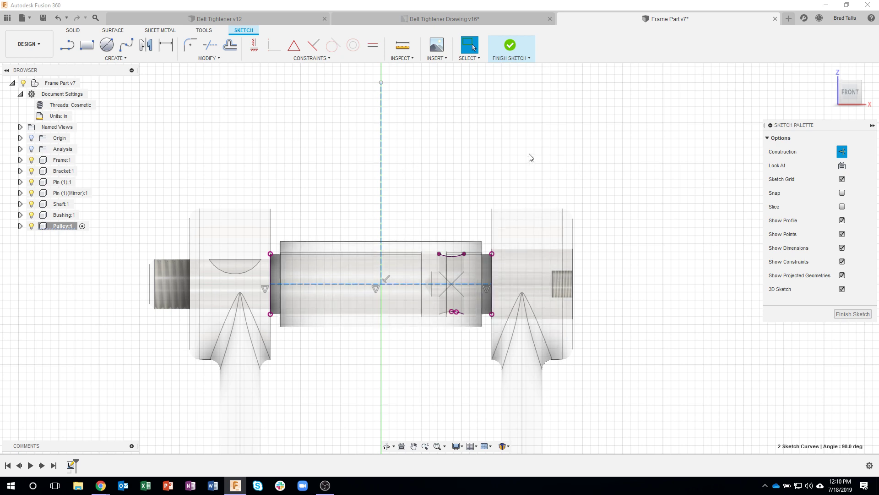
# Check the pulley section in the Belt Tightener drawing and offset the sketch's horizontal centreline upward by 7/8 in
pyautogui.click(439, 18)
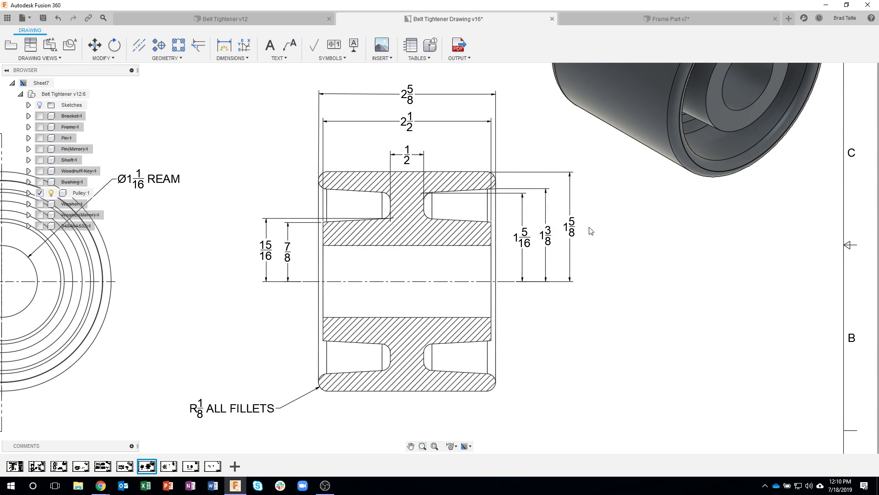
pyautogui.click(617, 23)
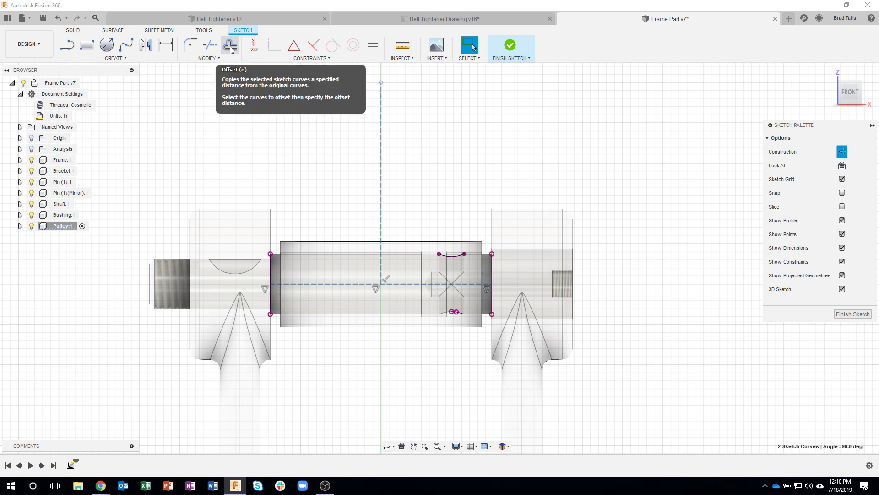
pyautogui.click(223, 60)
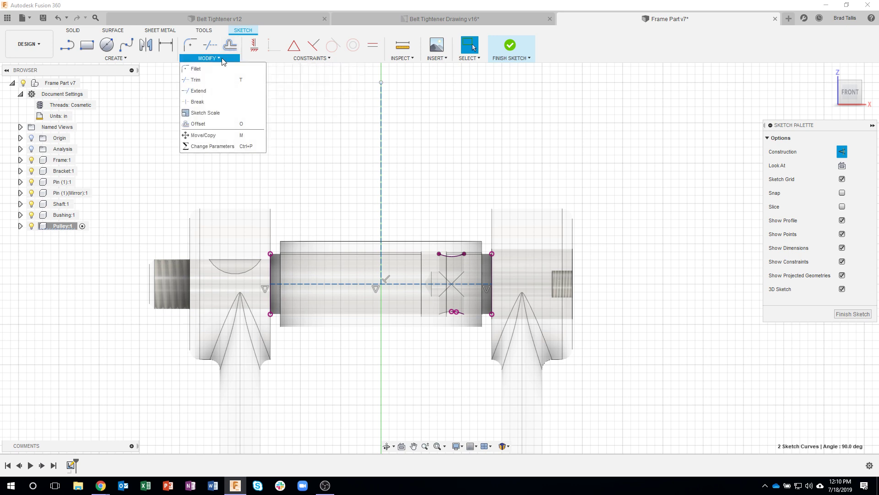
pyautogui.click(231, 127)
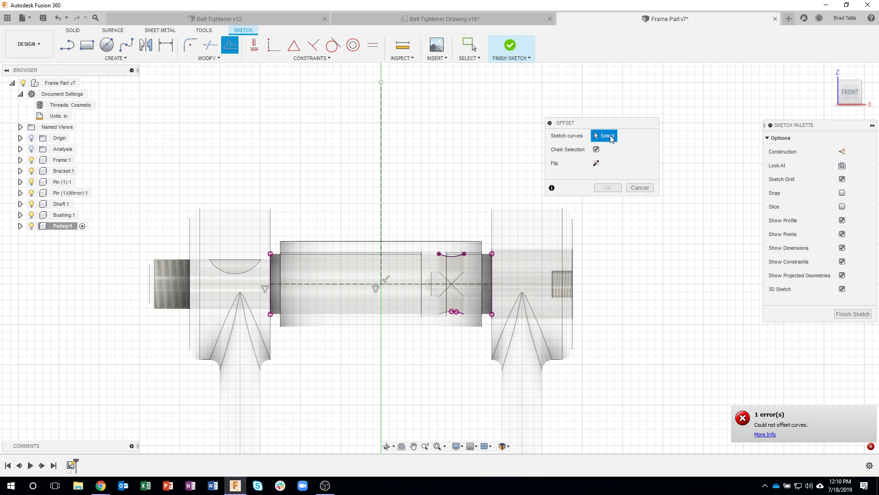
pyautogui.click(486, 285)
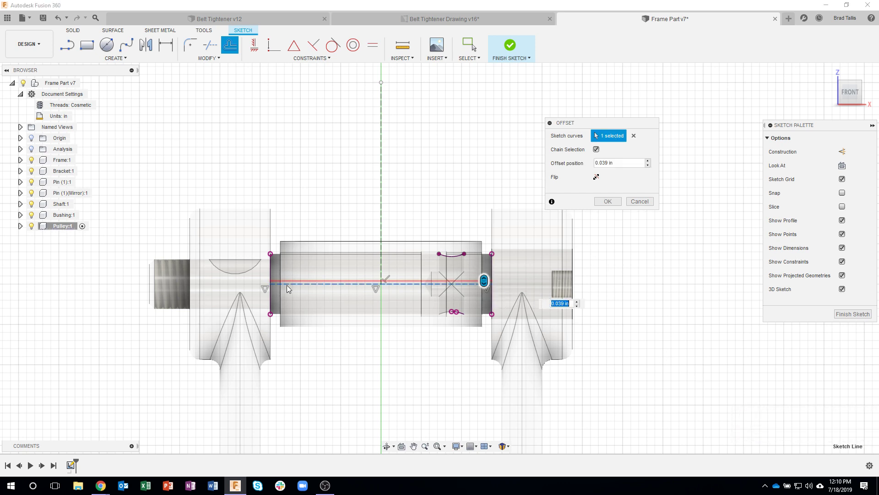
pyautogui.moveTo(480, 277); pyautogui.dragTo(484, 236)
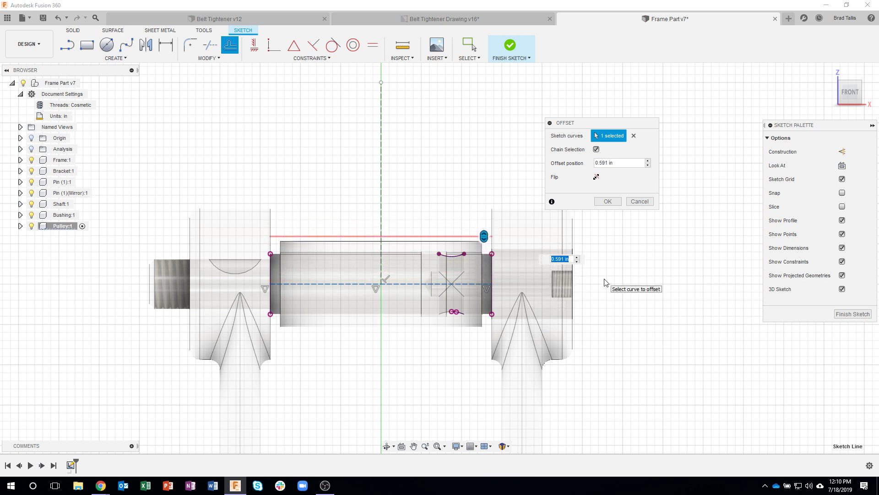
pyautogui.write('7/8')
pyautogui.press('Return')
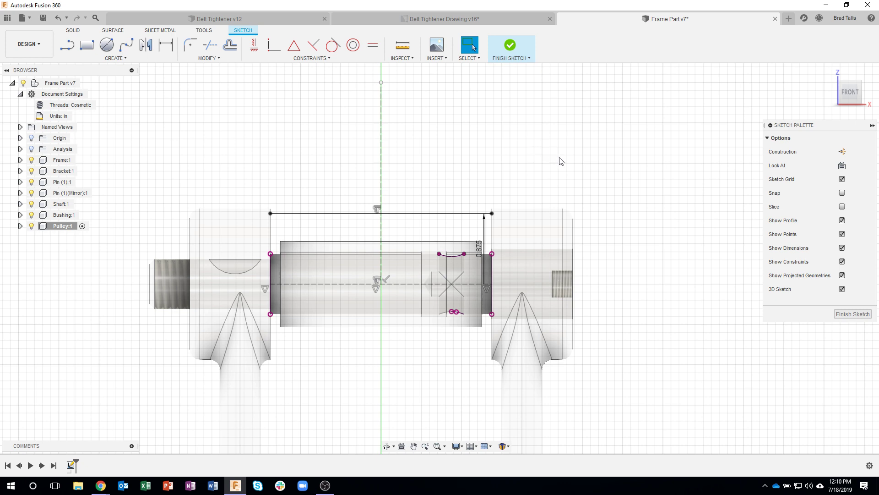
pyautogui.rightClick(614, 195)
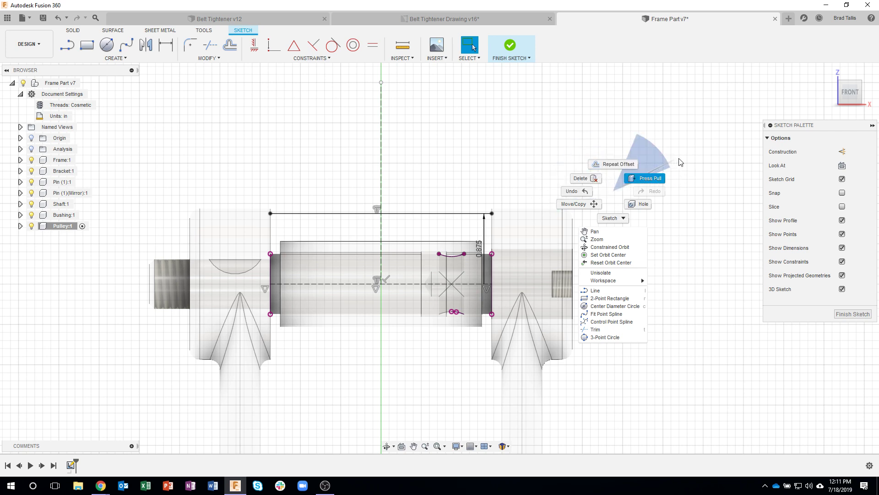
pyautogui.press('Escape')
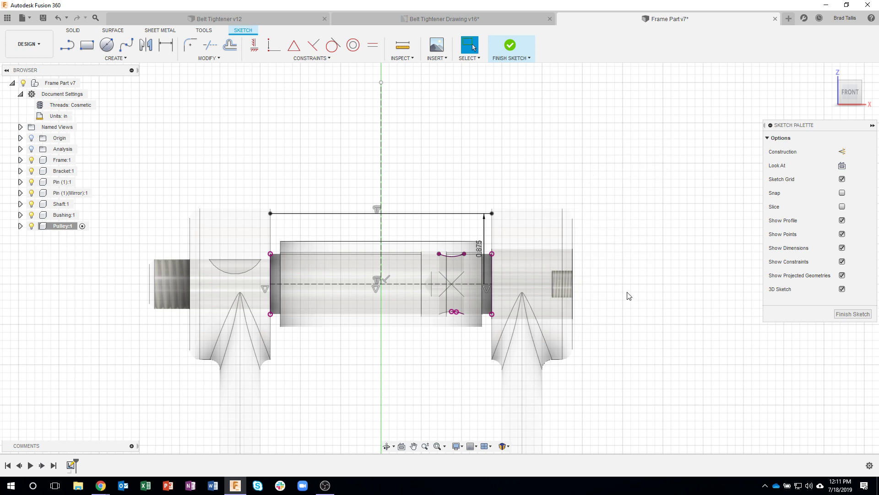
pyautogui.press('o')
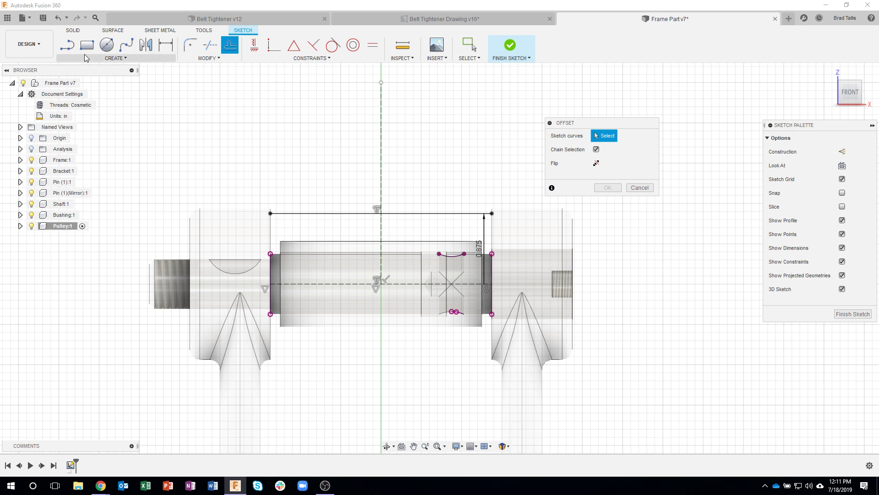
pyautogui.click(639, 188)
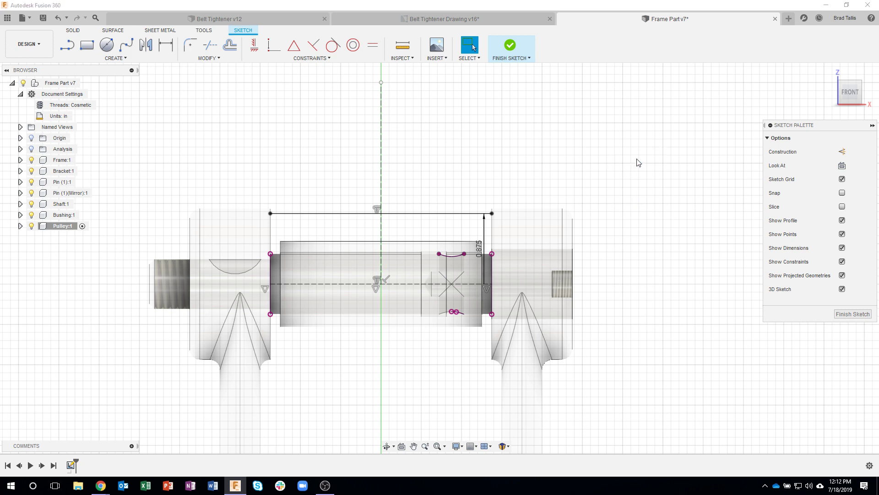
# Offset the horizontal centreline upward by 15/16 in to add a second parallel line
pyautogui.press('o')
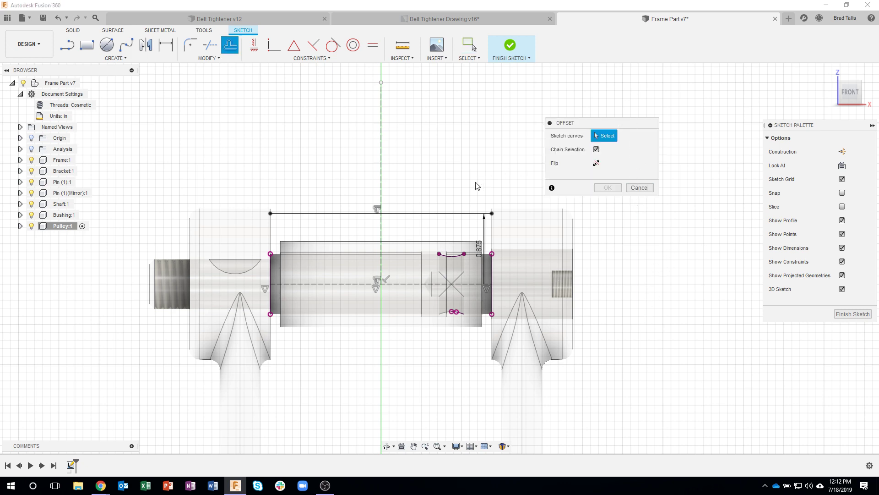
pyautogui.click(400, 284)
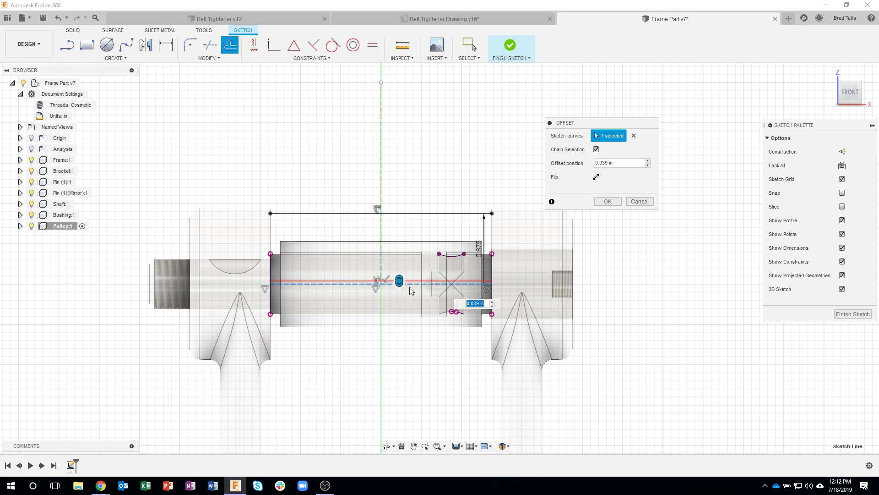
pyautogui.write('15/16')
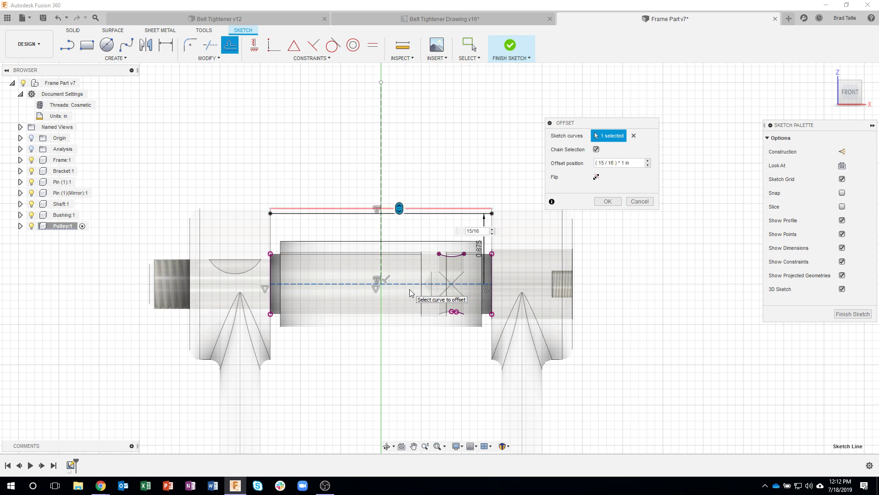
pyautogui.press('Return')
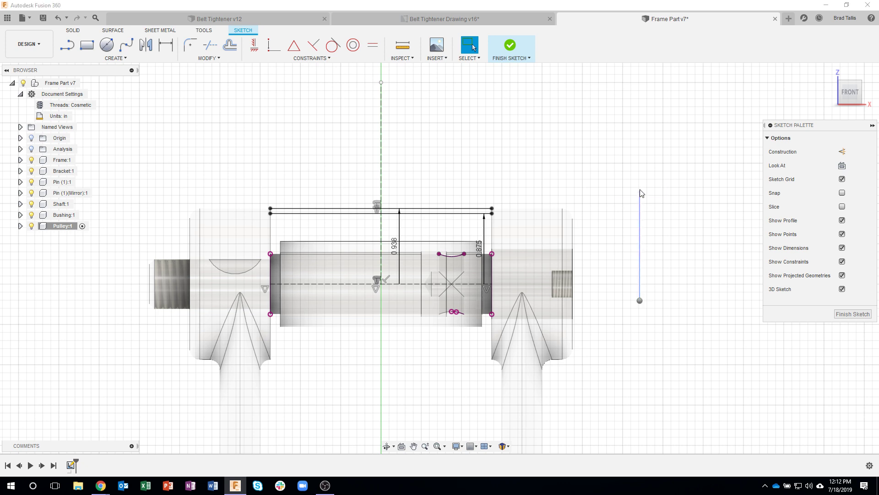
# Offset the horizontal centreline upward by 1 5/16 in
pyautogui.press('o')
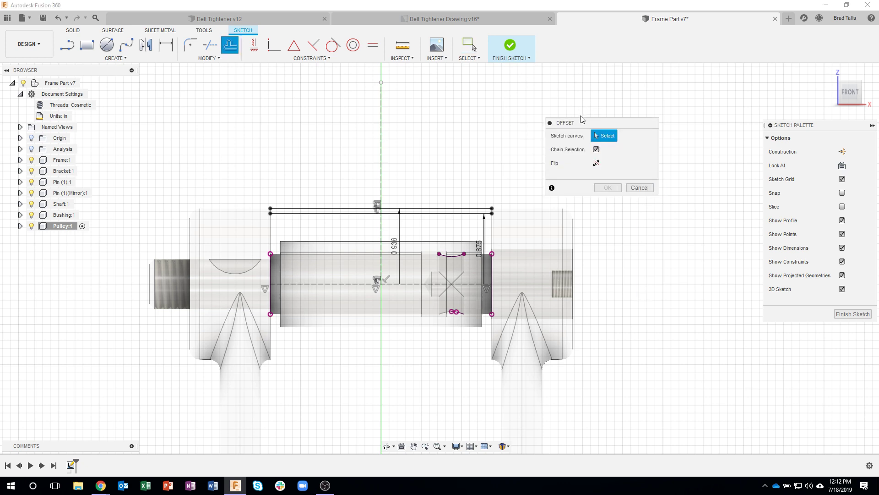
pyautogui.click(324, 284)
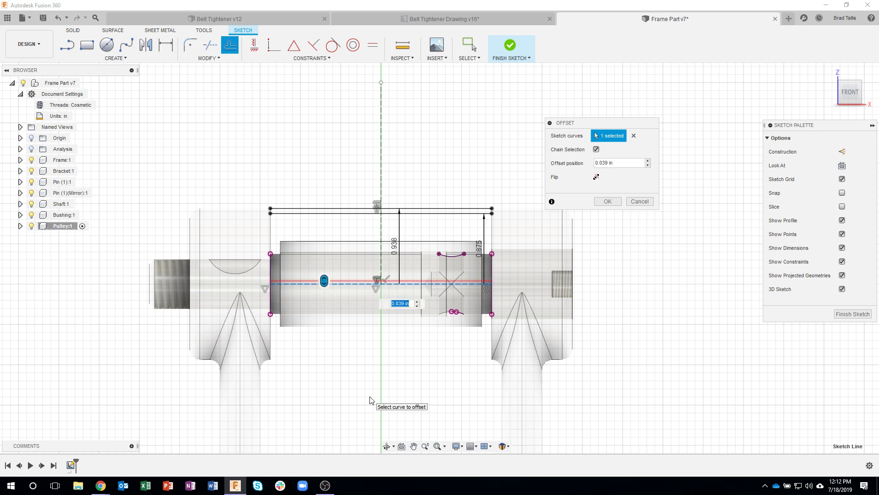
pyautogui.write('1 5/16')
pyautogui.press('Return')
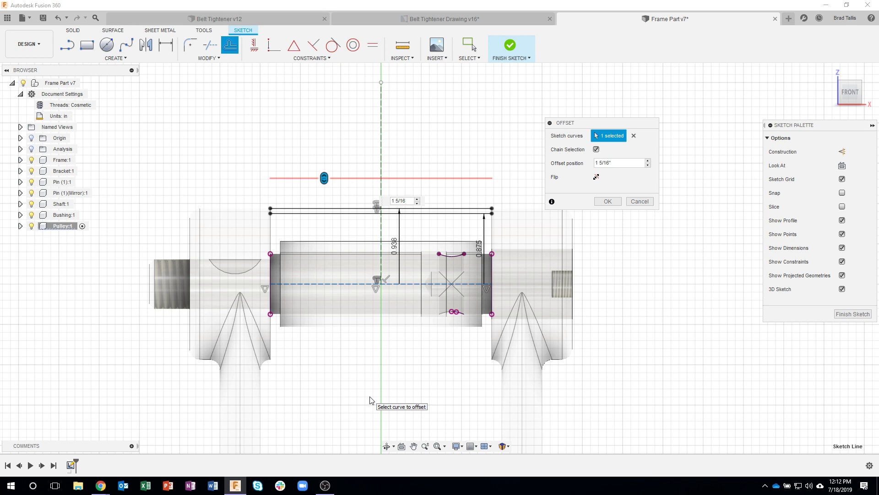
pyautogui.press('Return')
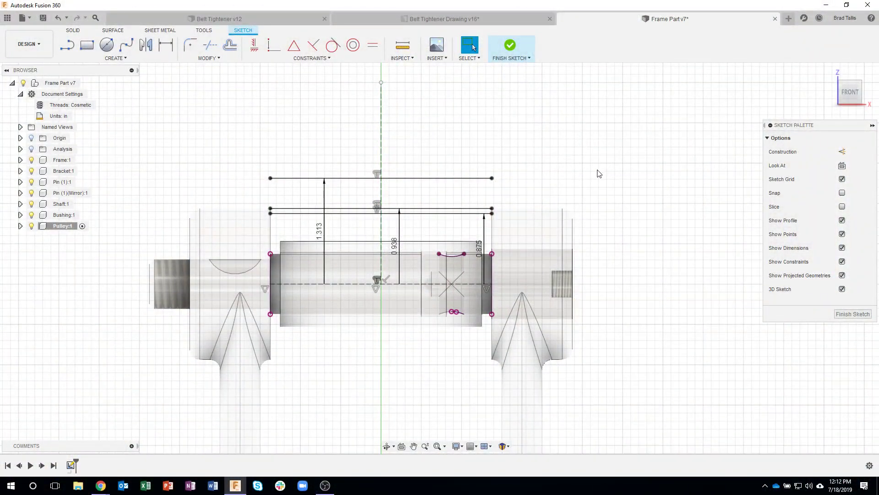
# Offset the horizontal centreline upward by 1 3/8 in to add another parallel line
pyautogui.press('o')
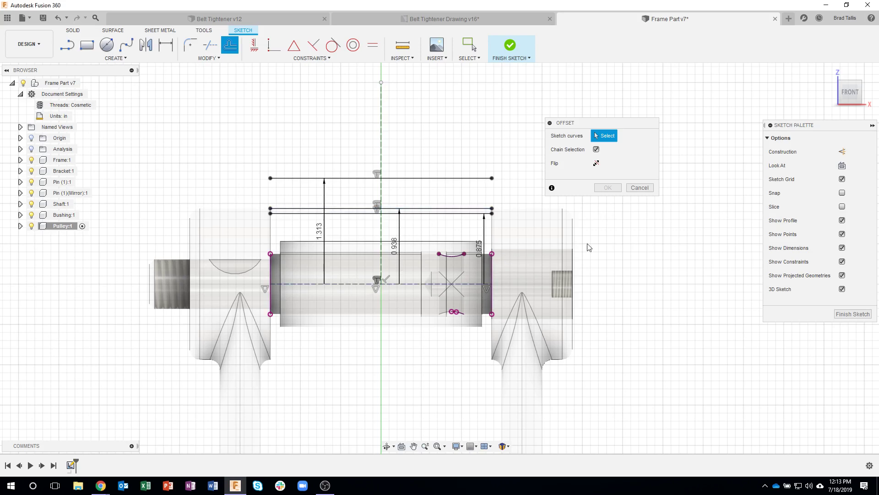
pyautogui.click(352, 285)
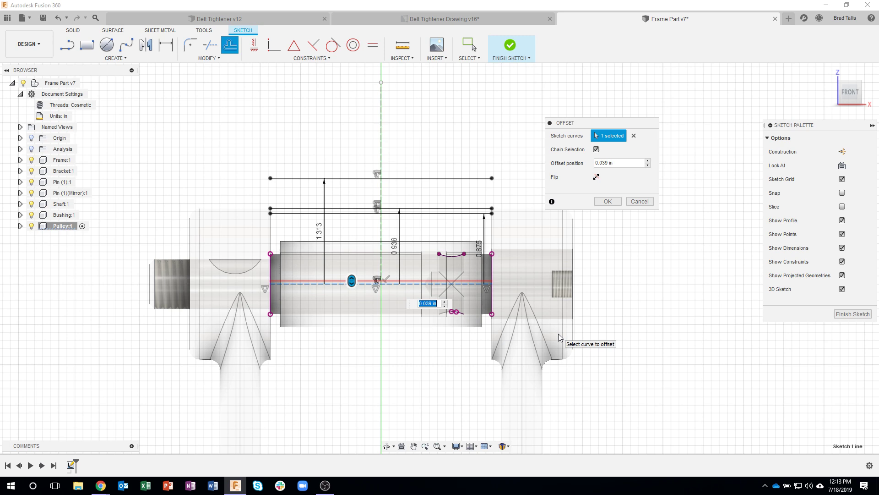
pyautogui.write('1 3/8')
pyautogui.press('Return')
# Offset the horizontal centreline upward by 1 5/8 in for the pulley's outer radius
pyautogui.moveTo(656, 305); pyautogui.dragTo(654, 215, button='right')
pyautogui.click(364, 282)
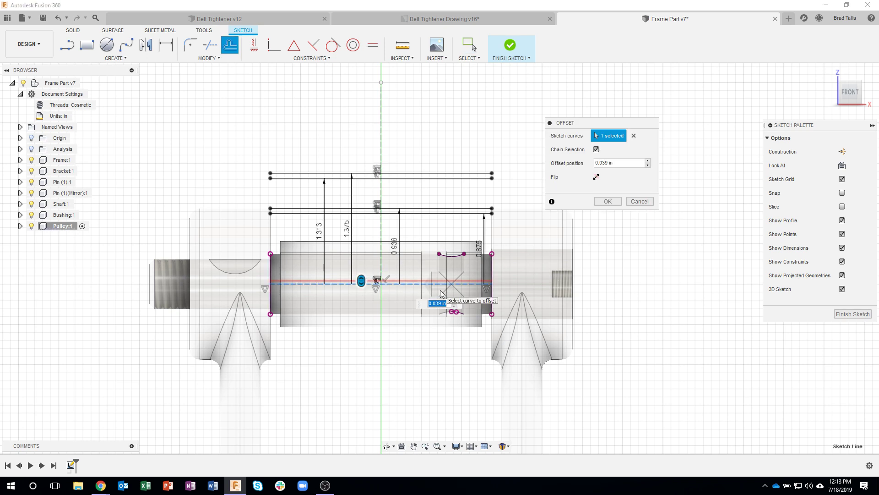
pyautogui.write('1 5/8')
pyautogui.press('Return')
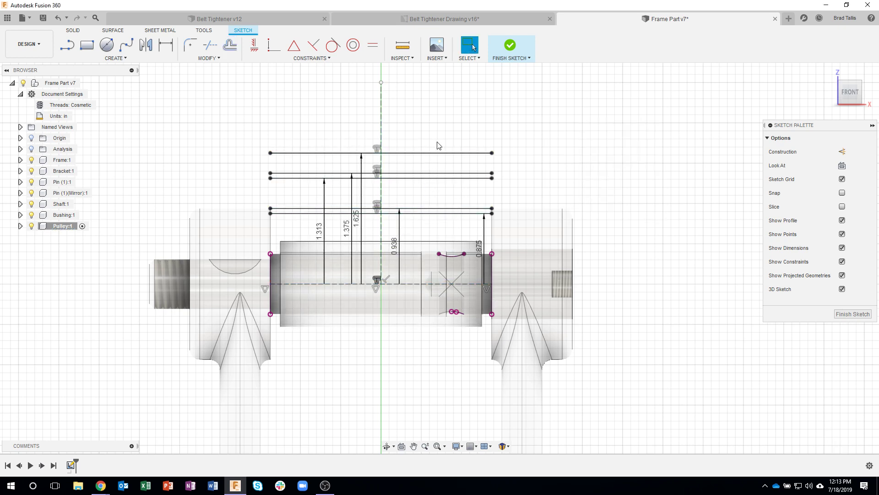
# Check the pulley section in the Belt Tightener drawing and offset the frame sketch's vertical centreline 0.25 in to the right
pyautogui.click(442, 19)
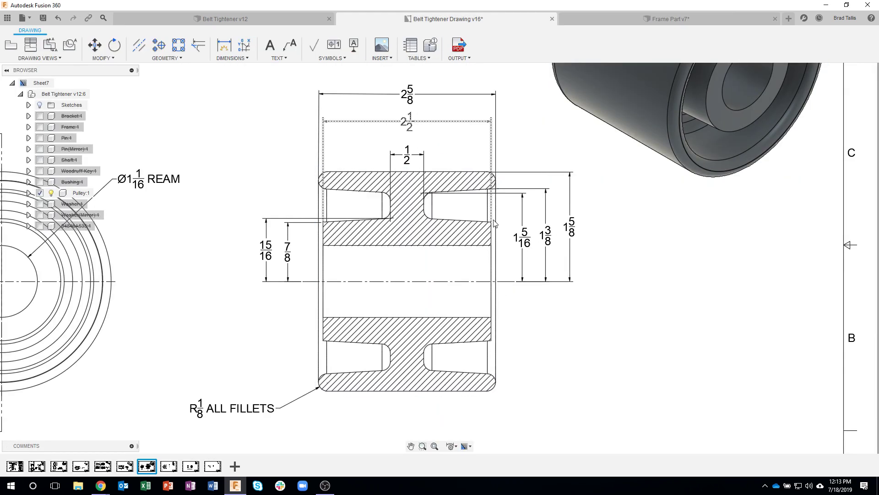
pyautogui.click(476, 200)
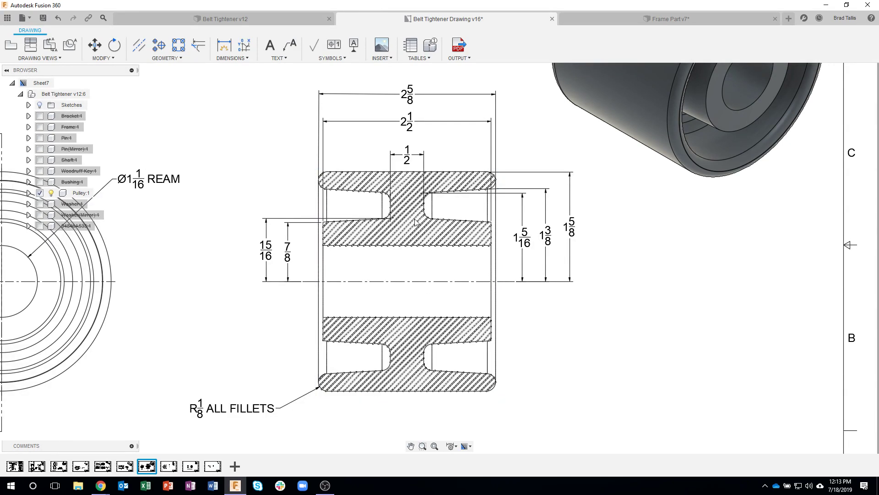
pyautogui.click(675, 18)
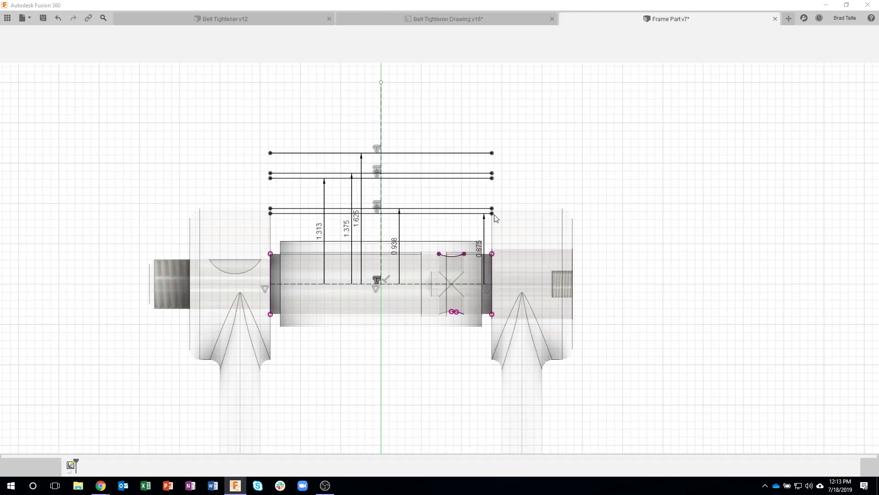
pyautogui.press('o')
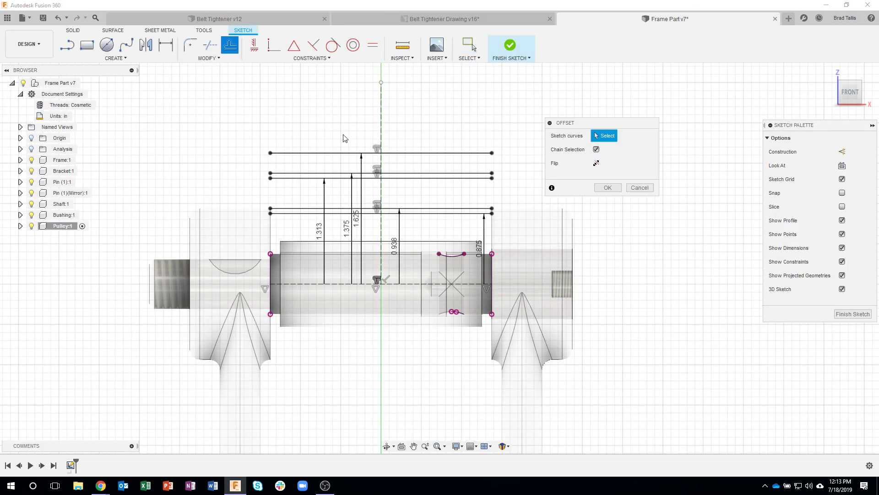
pyautogui.click(383, 139)
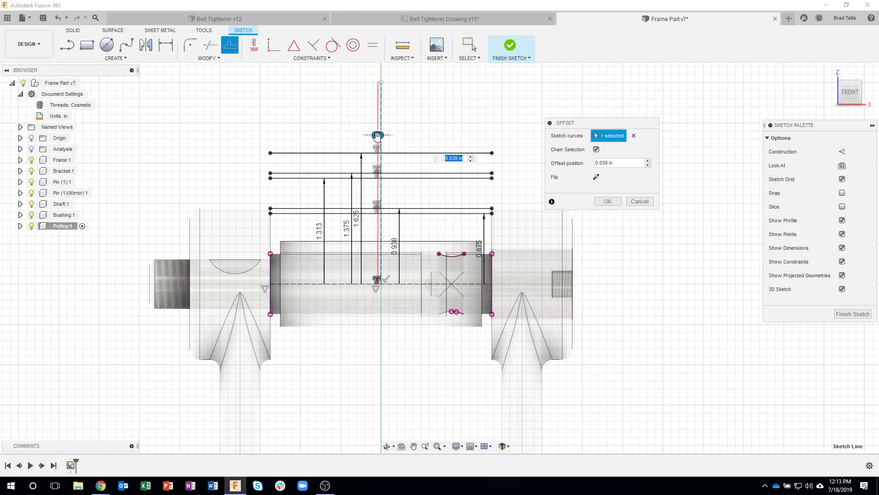
pyautogui.moveTo(378, 135); pyautogui.dragTo(374, 136)
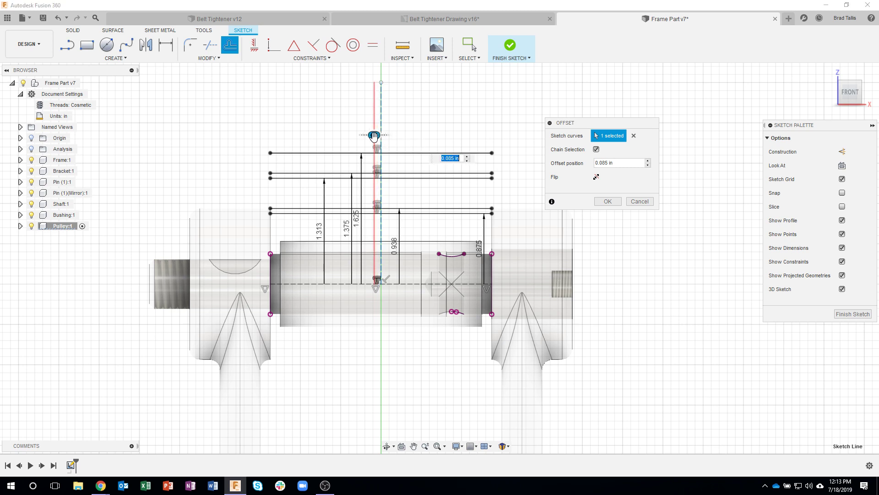
pyautogui.click(454, 160)
pyautogui.moveTo(375, 136); pyautogui.dragTo(410, 136)
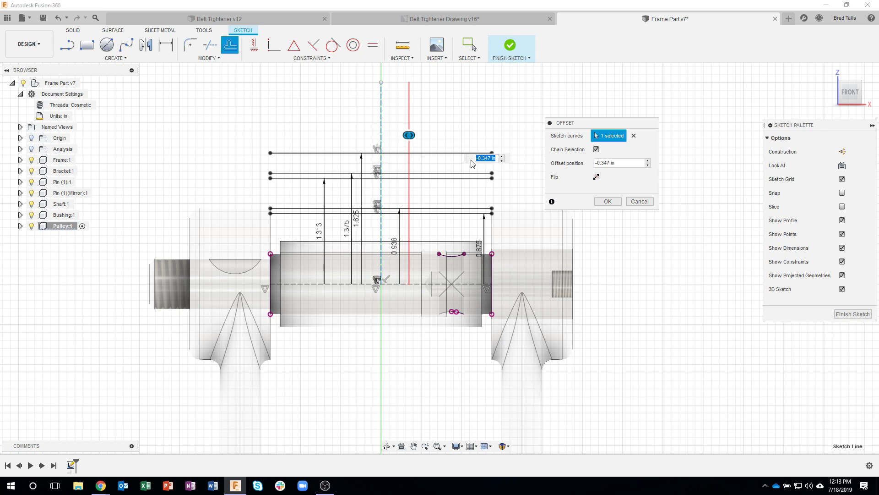
pyautogui.write('-.25')
pyautogui.press('Return')
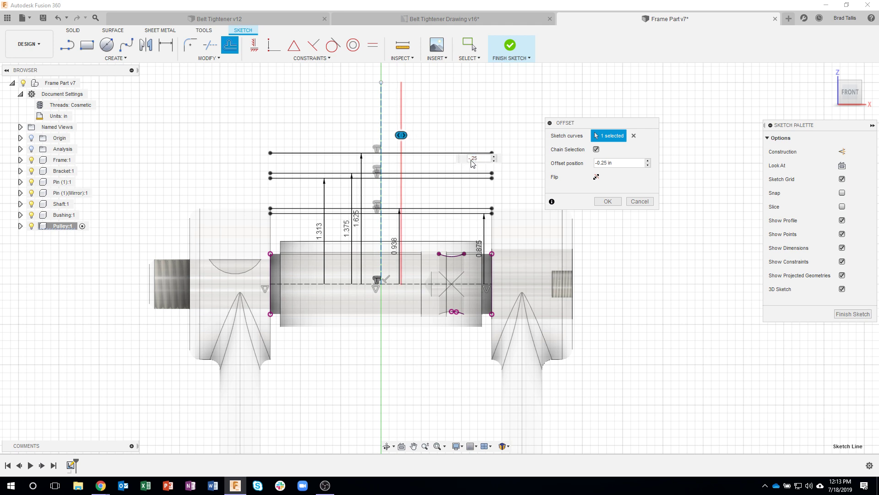
pyautogui.press('Return')
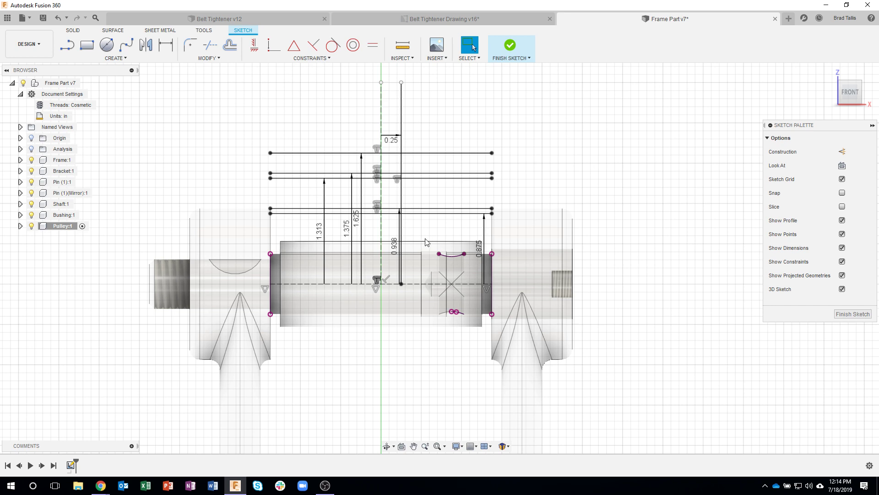
# Convert the five horizontal offset lines and the vertical offset line to construction geometry
pyautogui.click(402, 153)
pyautogui.moveTo(441, 223)
pyautogui.mouseDown()
pyautogui.moveTo(397, 154)
pyautogui.moveTo(399, 137)
pyautogui.moveTo(427, 201)
pyautogui.moveTo(393, 147)
pyautogui.mouseUp()
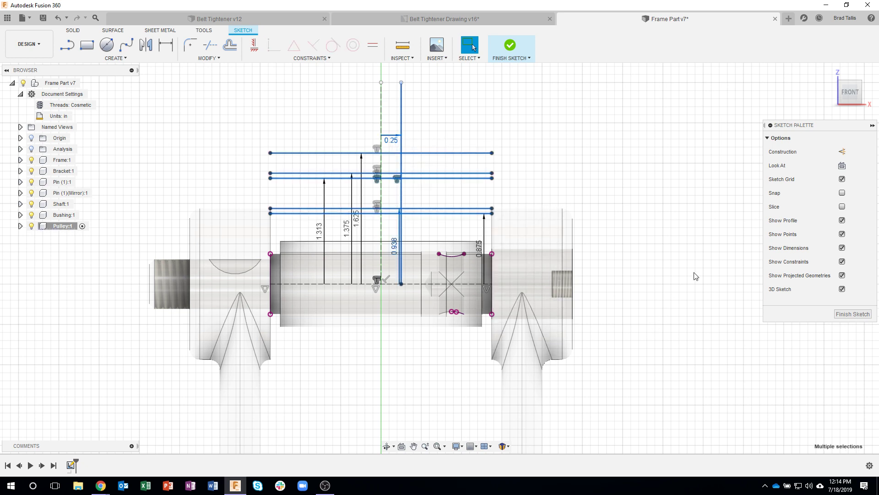
pyautogui.click(842, 152)
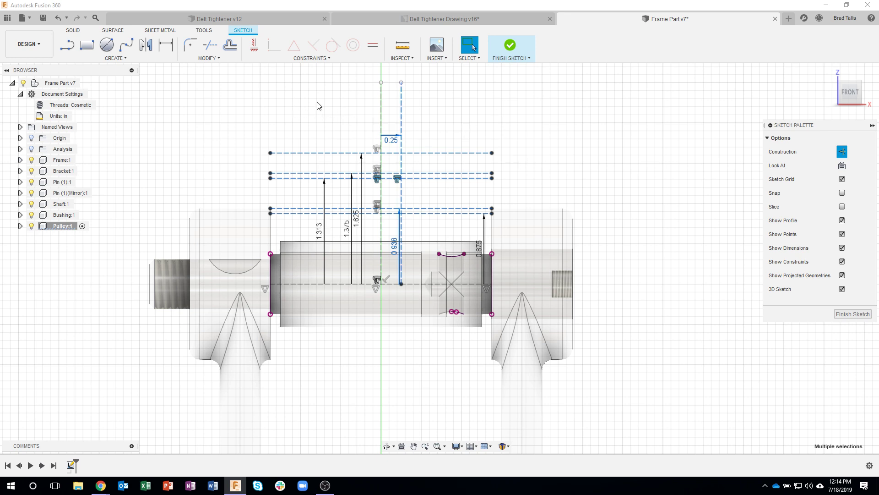
pyautogui.moveTo(256, 72)
pyautogui.mouseDown()
pyautogui.moveTo(441, 208)
pyautogui.moveTo(504, 238)
pyautogui.moveTo(447, 216)
pyautogui.moveTo(438, 228)
pyautogui.mouseUp()
pyautogui.click(302, 130)
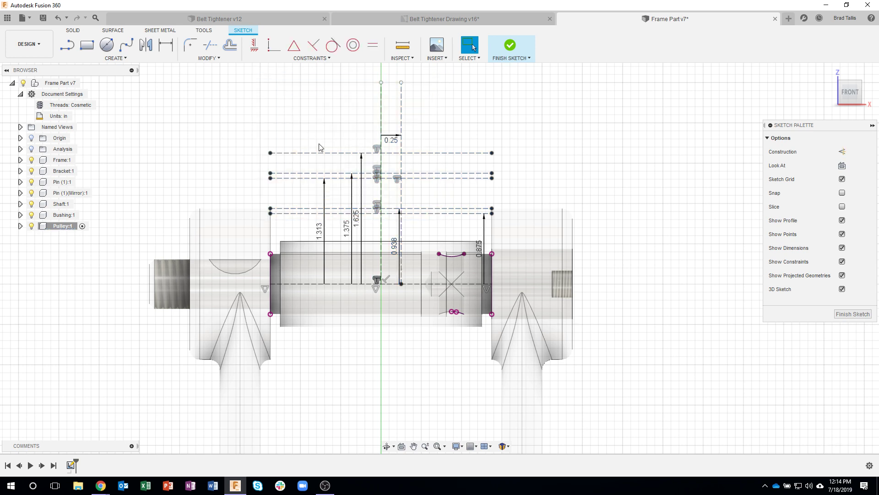
pyautogui.moveTo(250, 69)
pyautogui.mouseDown()
pyautogui.moveTo(374, 149)
pyautogui.moveTo(432, 215)
pyautogui.moveTo(418, 309)
pyautogui.mouseUp()
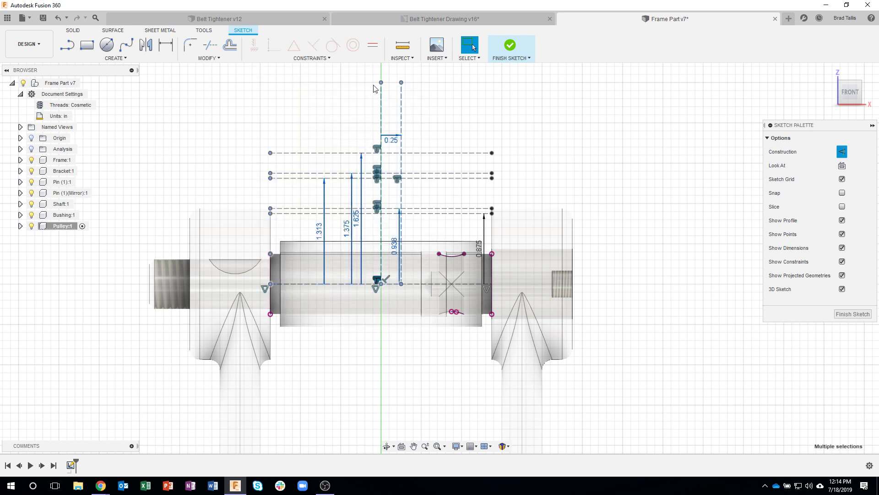
pyautogui.click(453, 143)
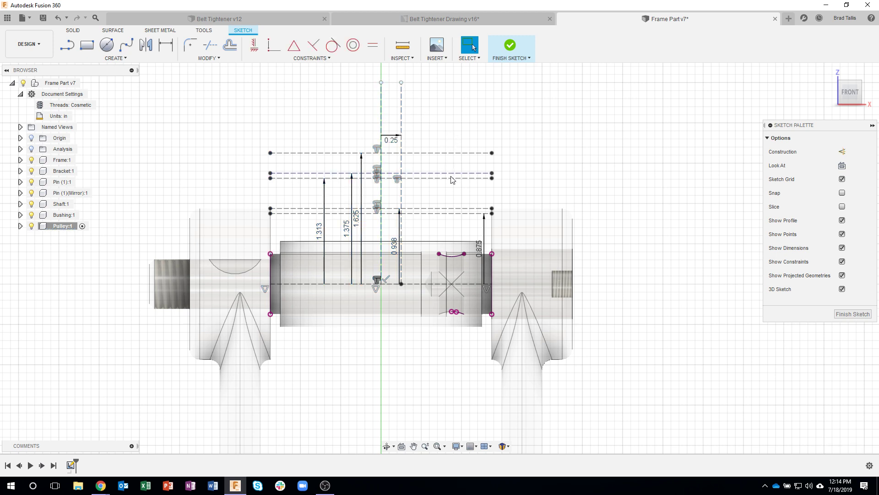
pyautogui.moveTo(464, 189); pyautogui.dragTo(392, 119)
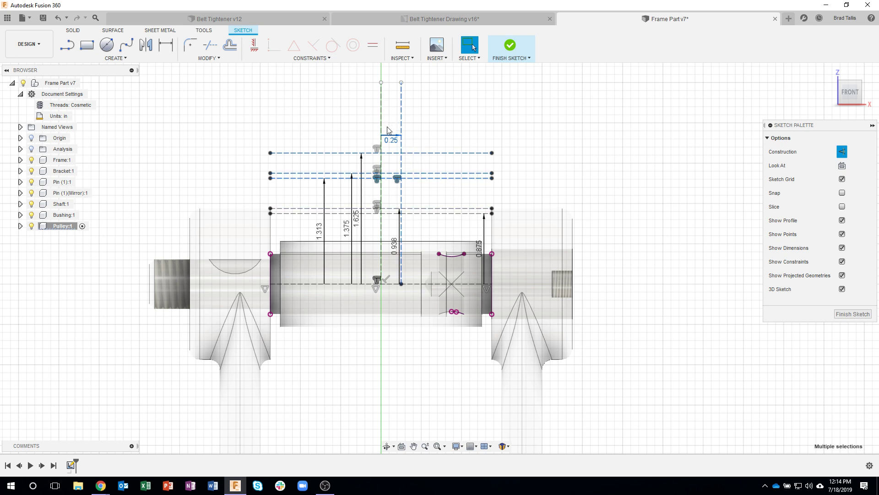
pyautogui.press('Escape')
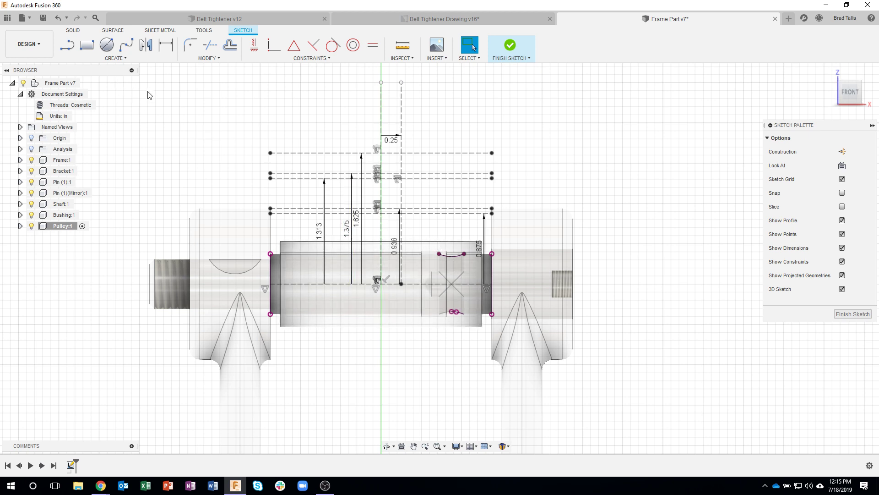
# Project the bushing body into the pulley sketch
pyautogui.press('p')
pyautogui.click(608, 150)
pyautogui.click(433, 245)
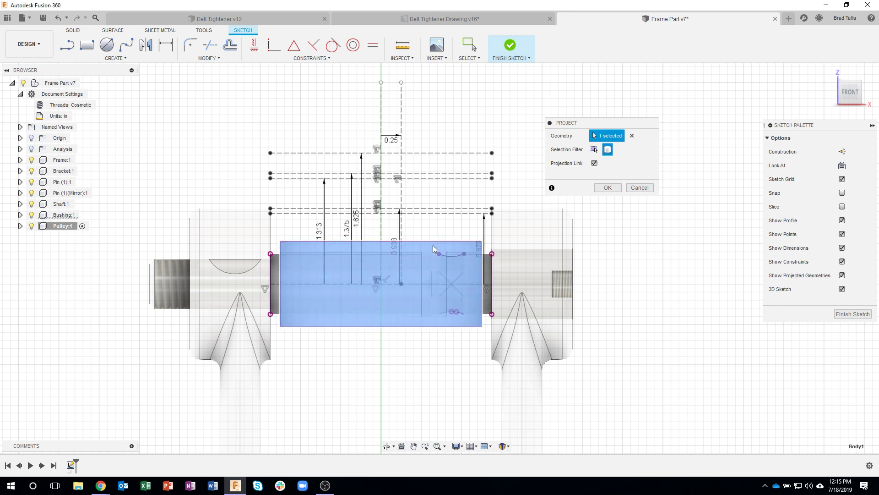
pyautogui.click(603, 187)
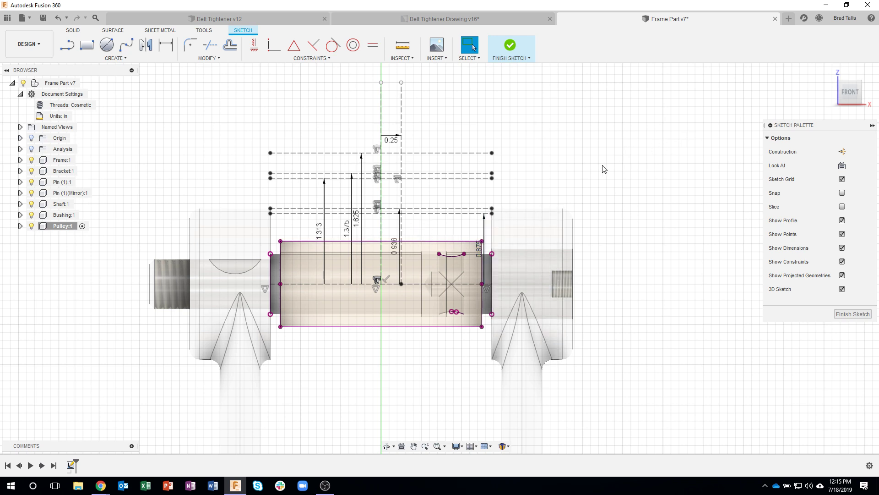
# Draw a line from the projected bushing's upper right corner up to the 0.875 in line, sloping to the 0.938 in and 0.25 in lines' intersection
pyautogui.press('l')
pyautogui.scroll(3, 530, 152)
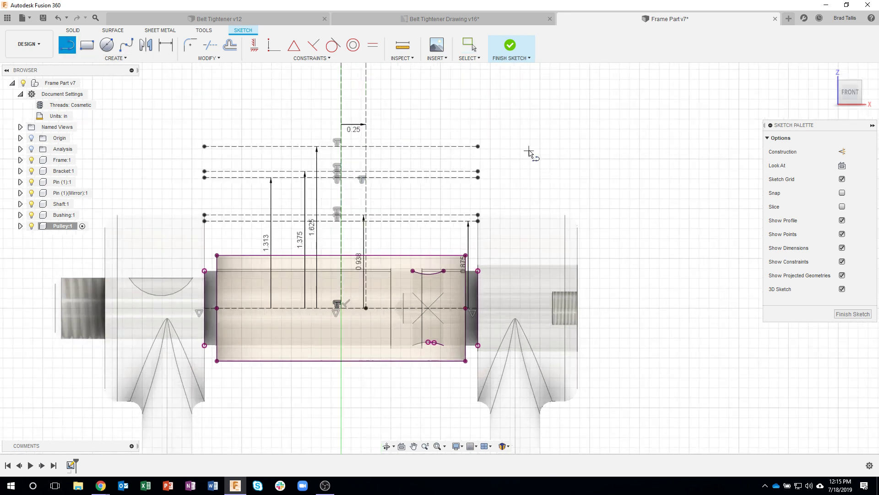
pyautogui.moveTo(569, 163)
pyautogui.mouseDown(button='middle')
pyautogui.moveTo(605, 140)
pyautogui.moveTo(609, 149)
pyautogui.mouseUp(button='middle')
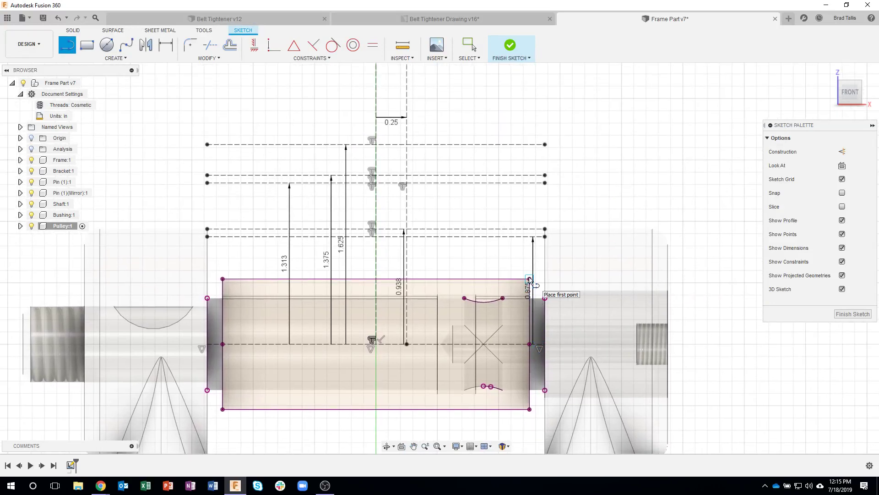
pyautogui.click(530, 278)
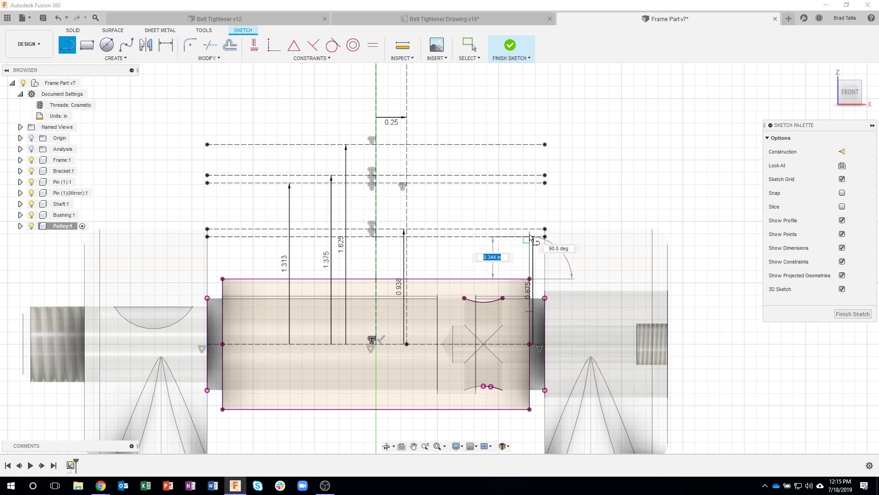
pyautogui.click(530, 237)
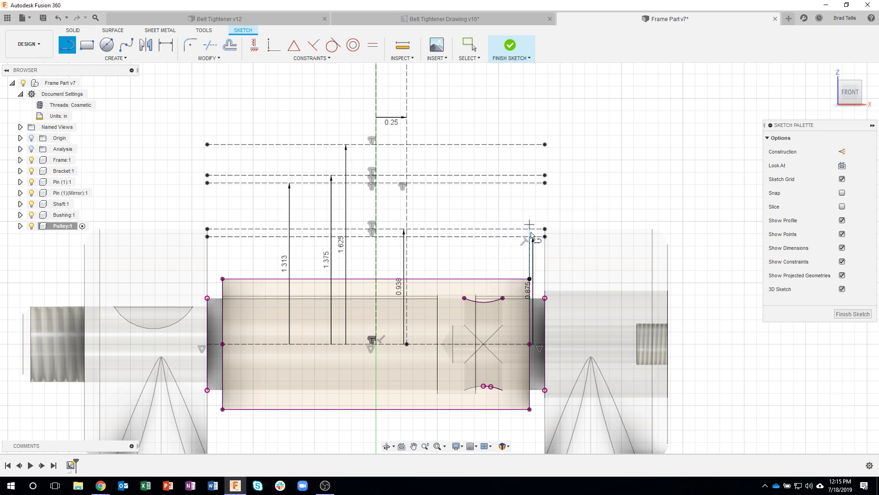
pyautogui.click(407, 229)
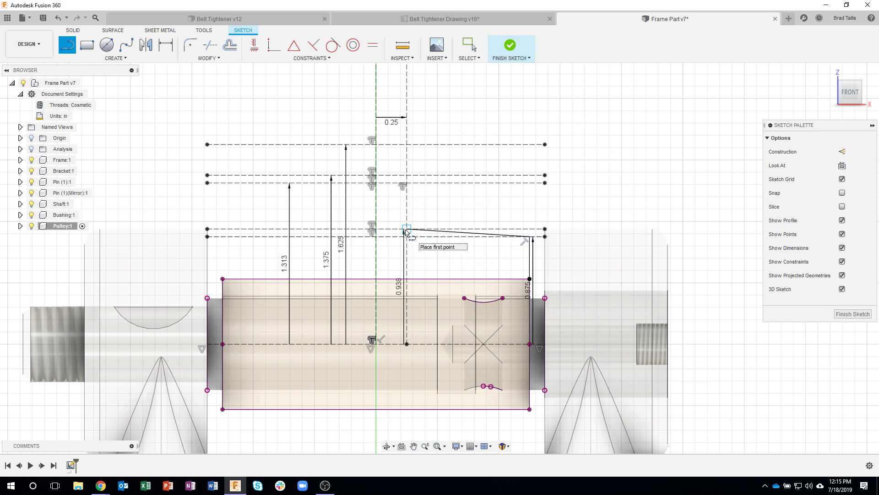
# Continue the profile up to the 1.313 in line, out to the 1.375 in line's right end, up to 1.625 in and back to the vertical centreline
pyautogui.click(407, 229)
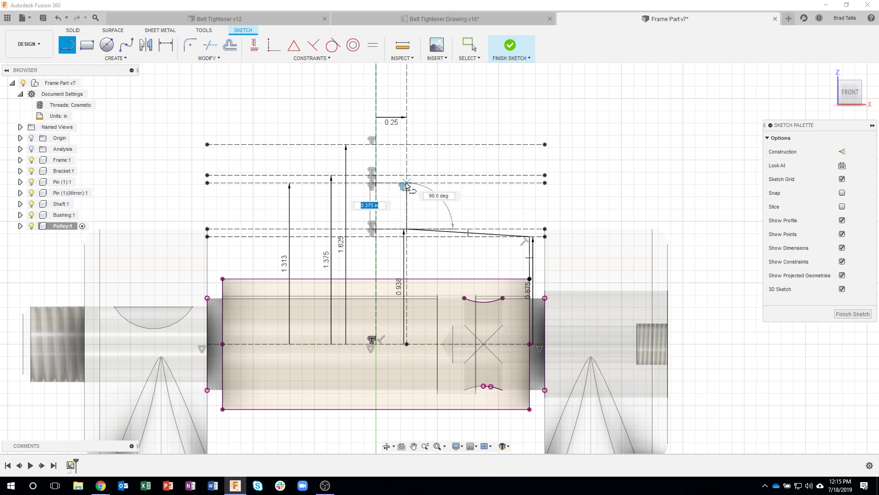
pyautogui.click(406, 183)
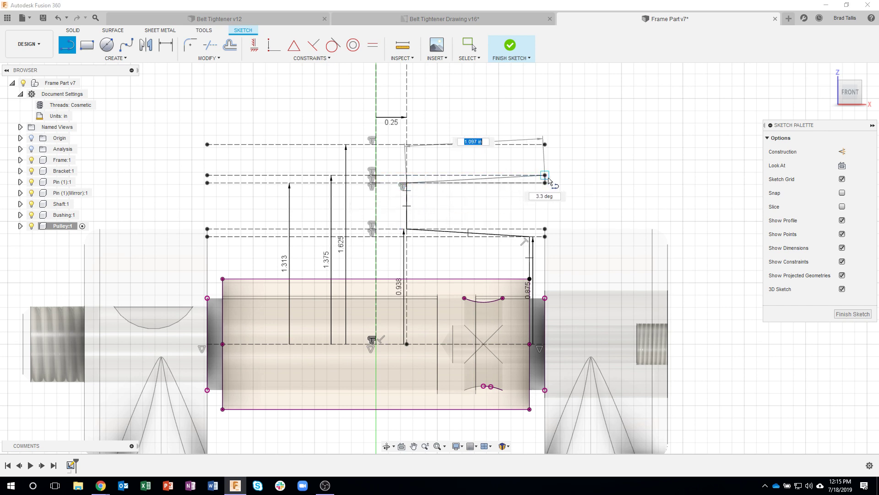
pyautogui.click(545, 175)
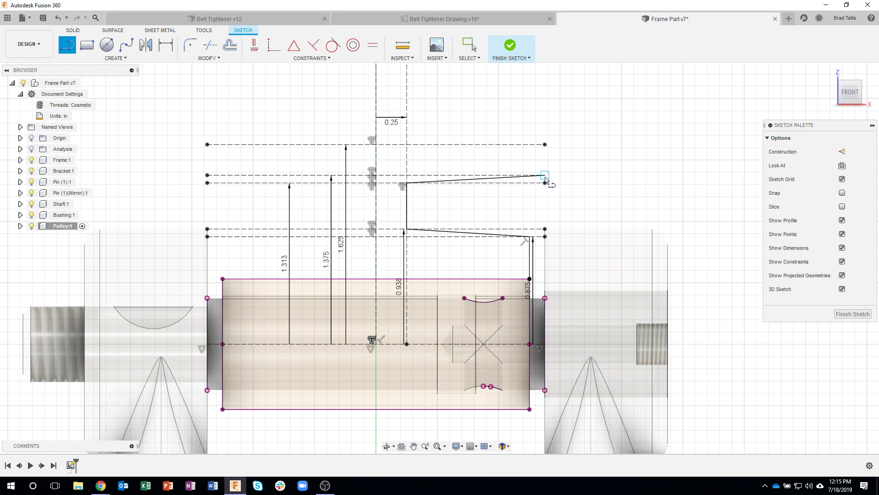
pyautogui.click(545, 146)
pyautogui.click(376, 145)
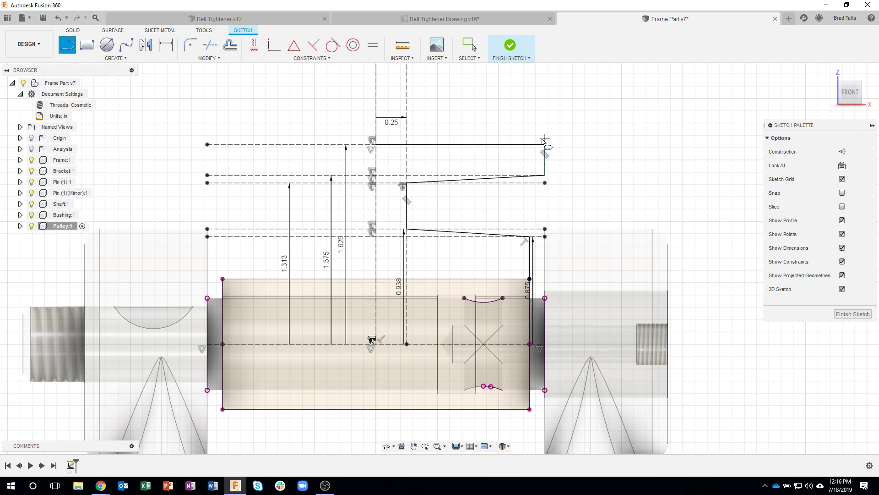
# Check the section view's dimensions in the belt tightener's pulley drawing and return to the frame part
pyautogui.click(474, 25)
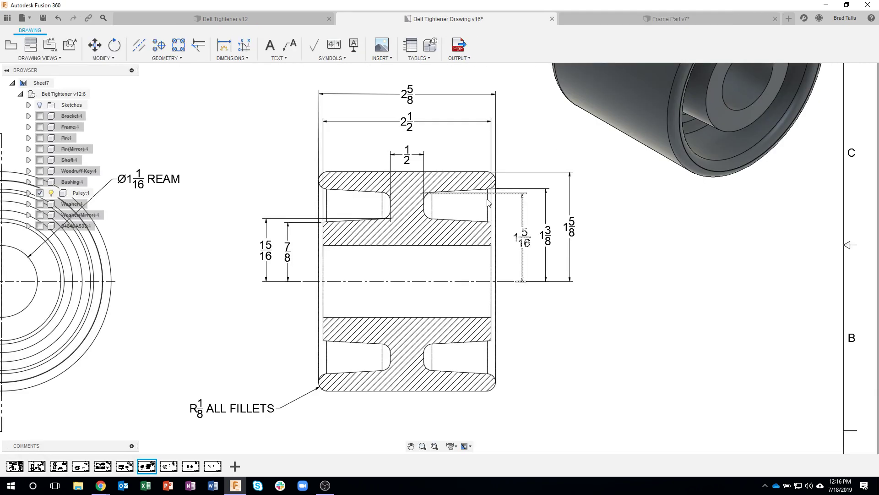
pyautogui.scroll(3, 490, 229)
pyautogui.scroll(1, 491, 231)
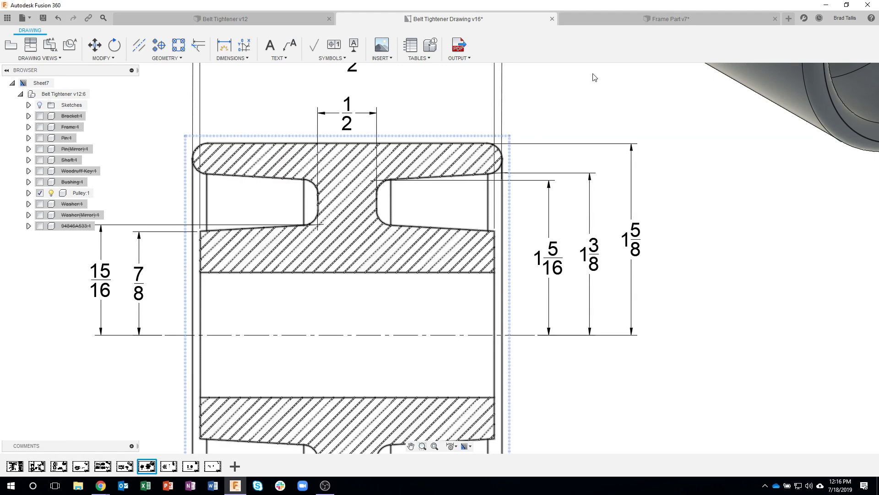
pyautogui.click(627, 18)
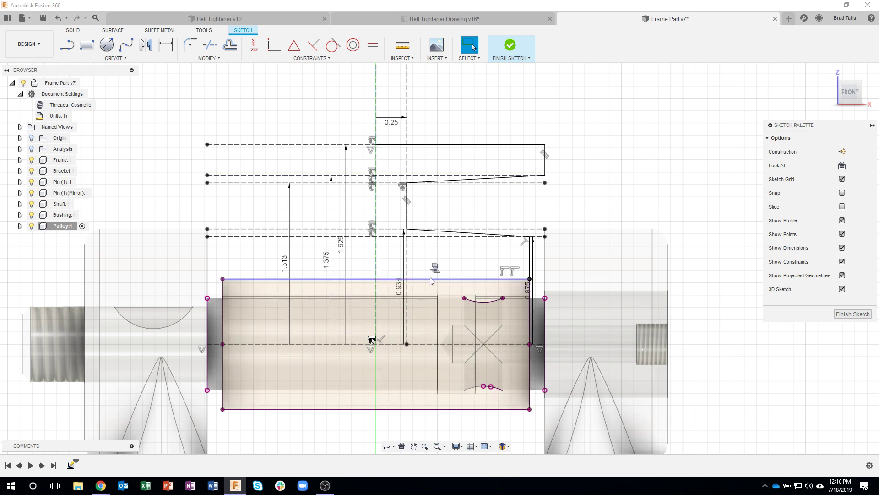
# Try closing the half profile with a vertical line along the centreline down to the bushing's top edge, and undo it
pyautogui.click(73, 43)
pyautogui.click(376, 145)
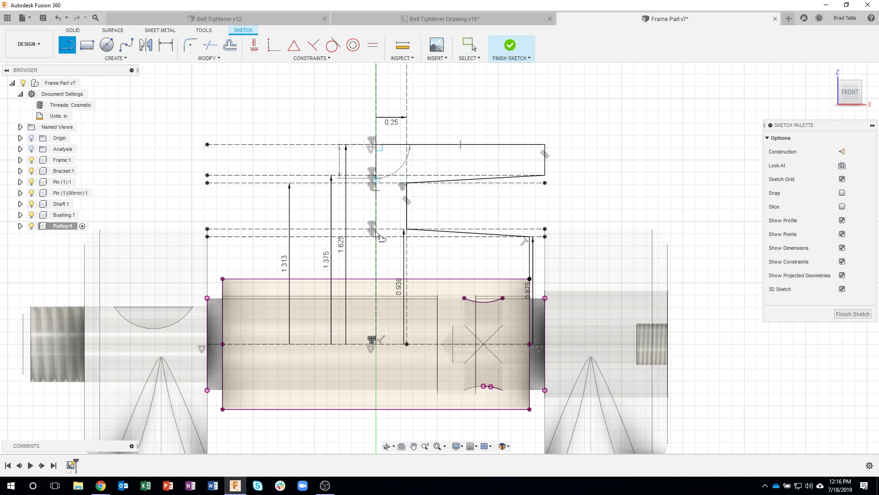
pyautogui.click(380, 279)
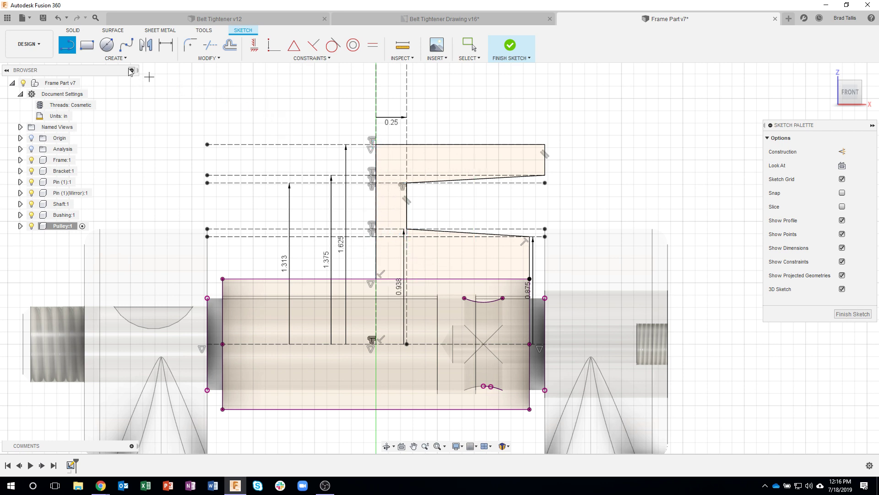
pyautogui.press('Escape')
pyautogui.click(57, 18)
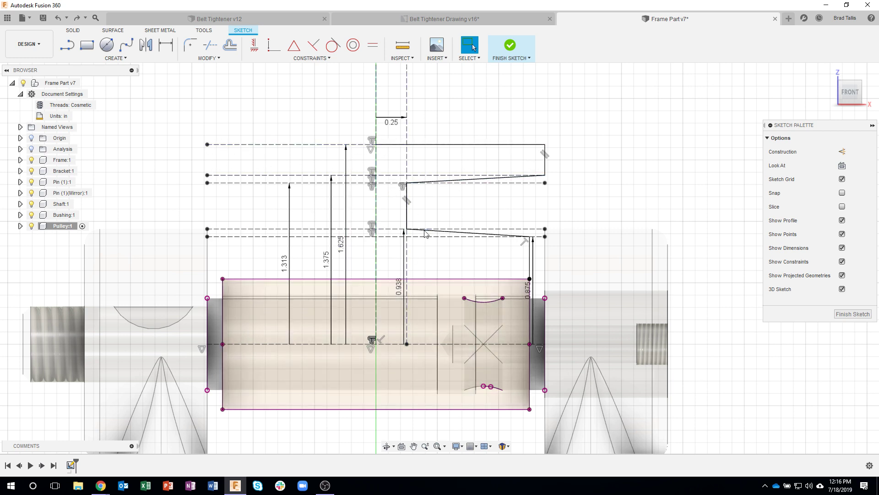
# Mirror the half profile about the vertical centreline and finish the pulley sketch
pyautogui.click(124, 59)
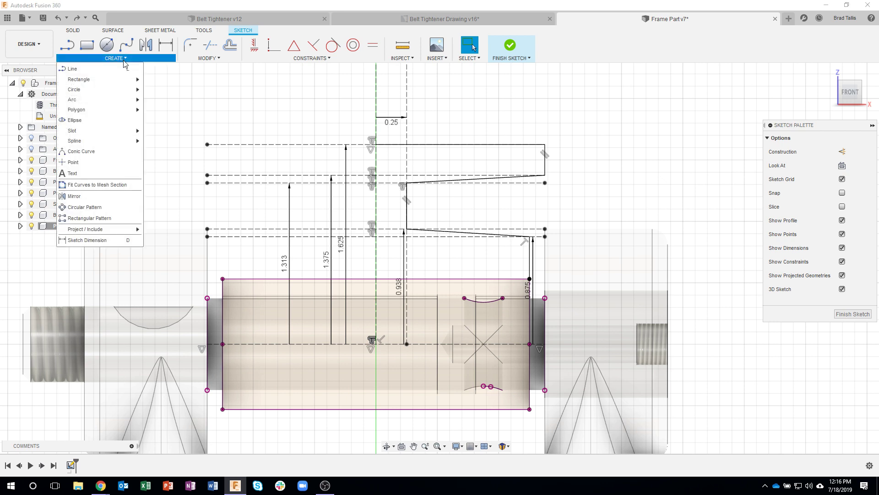
pyautogui.click(98, 196)
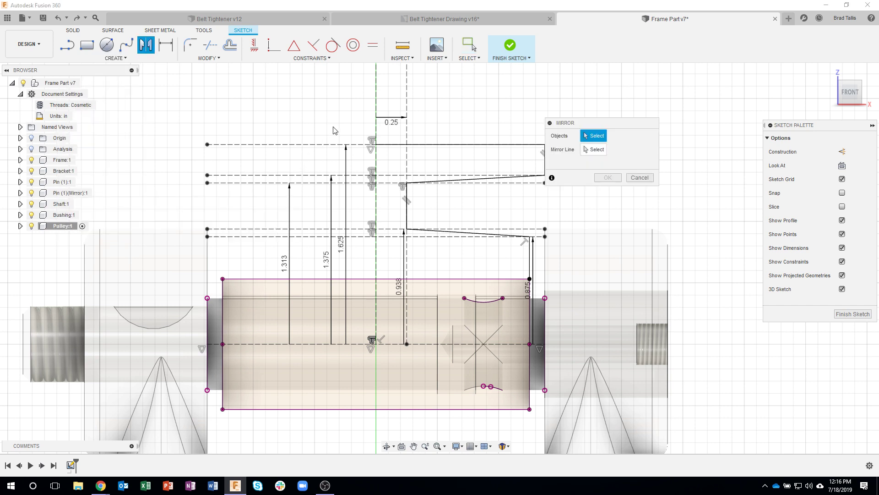
pyautogui.moveTo(348, 127); pyautogui.dragTo(302, 123, button='middle')
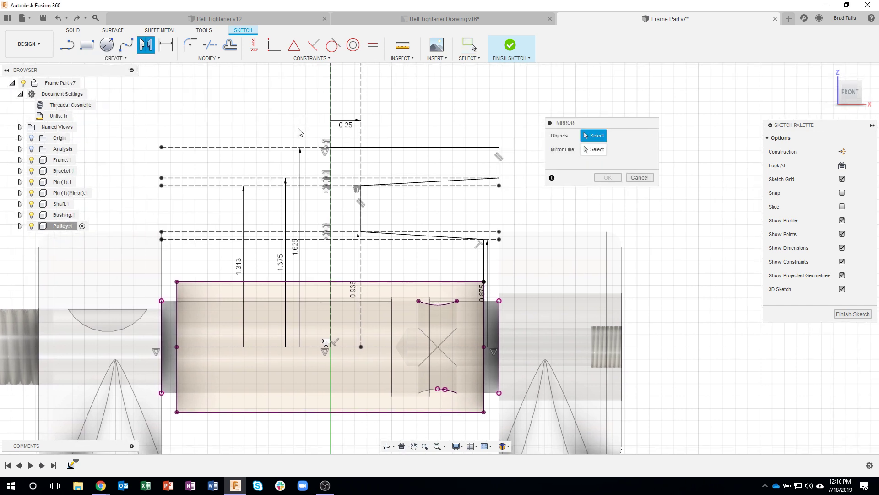
pyautogui.moveTo(302, 122)
pyautogui.mouseDown()
pyautogui.moveTo(462, 275)
pyautogui.moveTo(502, 301)
pyautogui.moveTo(514, 297)
pyautogui.mouseUp()
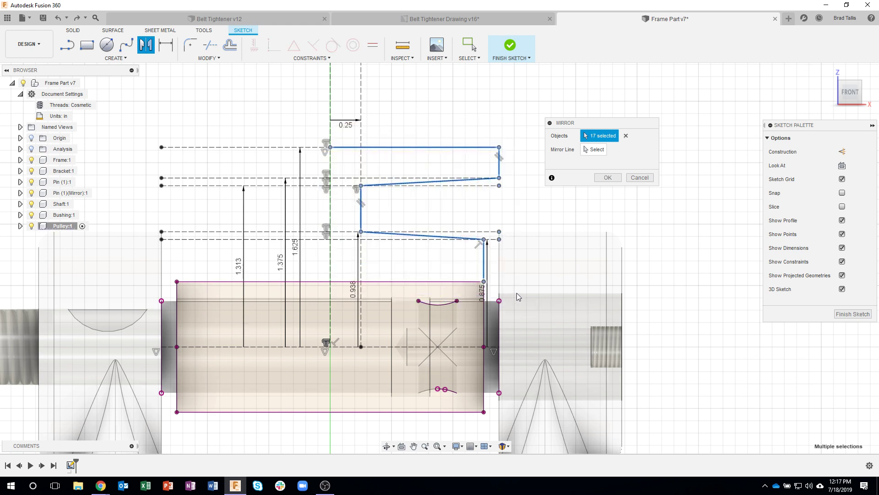
pyautogui.click(593, 150)
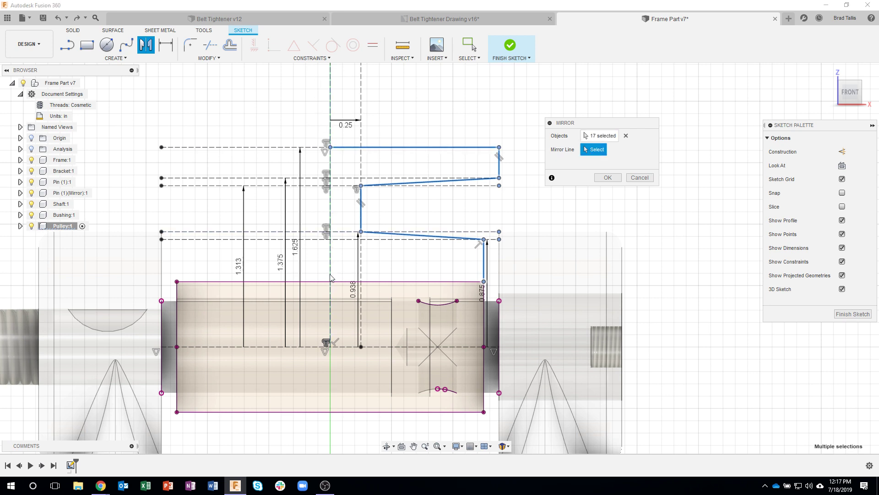
pyautogui.click(331, 95)
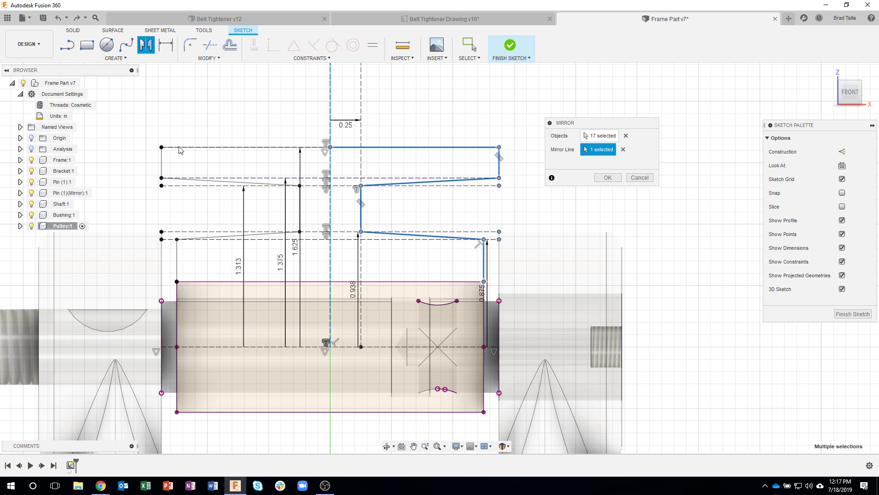
pyautogui.click(605, 178)
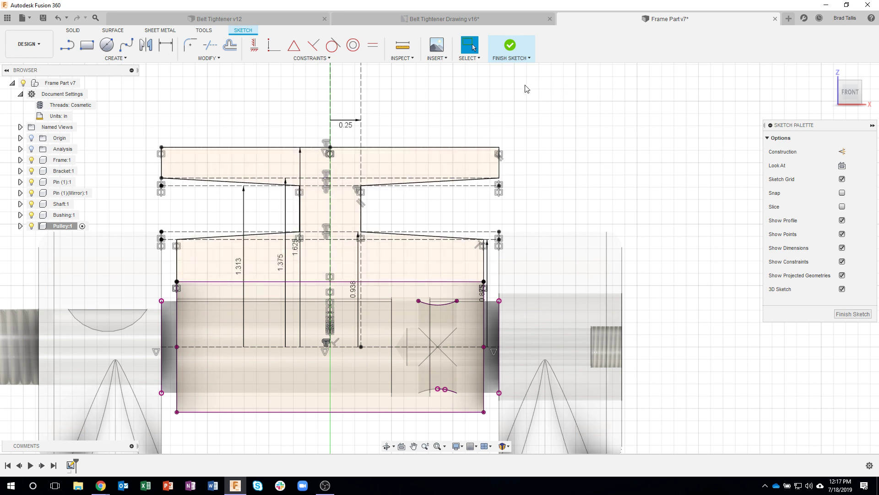
pyautogui.click(509, 46)
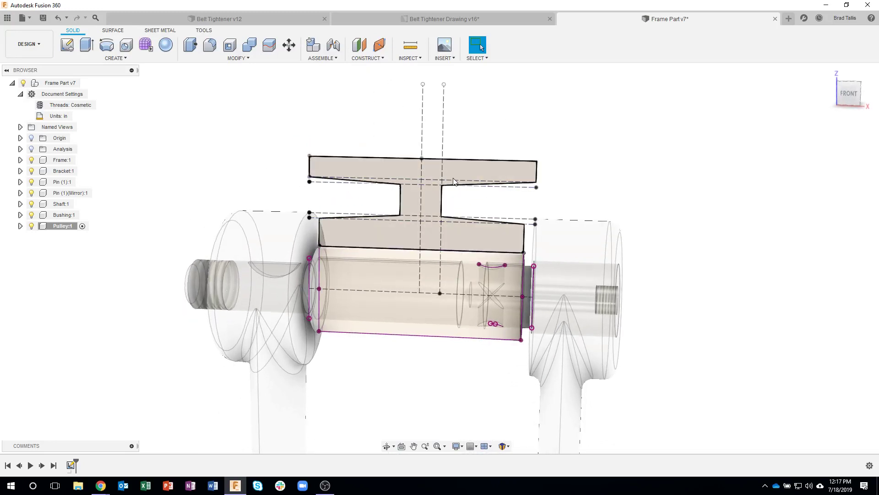
# Revolve the pulley profile 360 degrees about the horizontal shaft centreline as a new body
pyautogui.scroll(2, 536, 163)
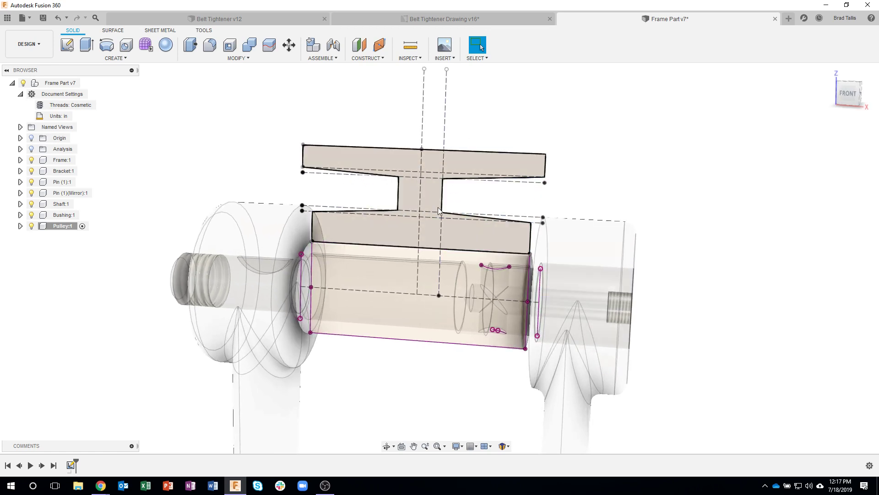
pyautogui.keyDown('shift'); pyautogui.moveTo(439, 105); pyautogui.dragTo(139, 64, button='middle'); pyautogui.keyUp('shift')
pyautogui.click(131, 60)
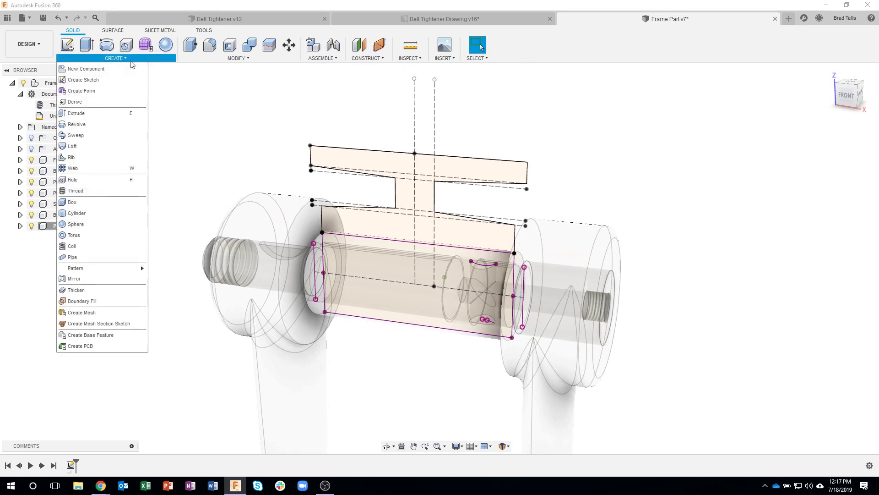
pyautogui.click(93, 123)
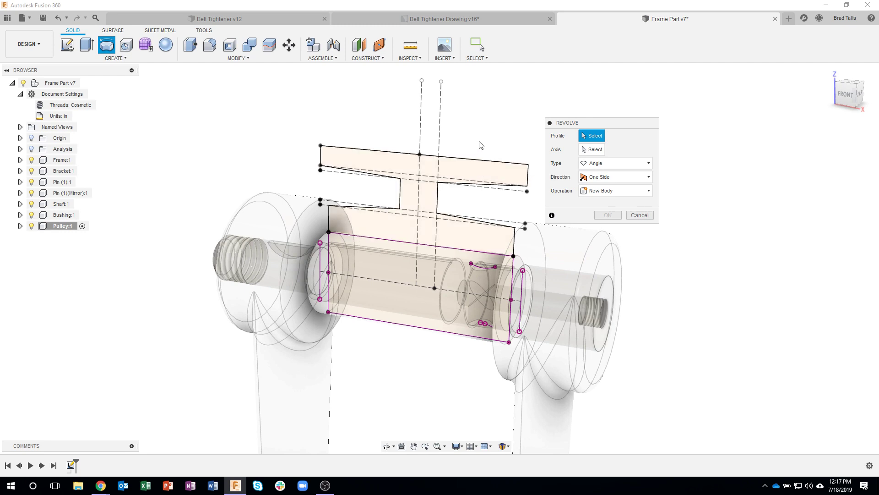
pyautogui.click(452, 165)
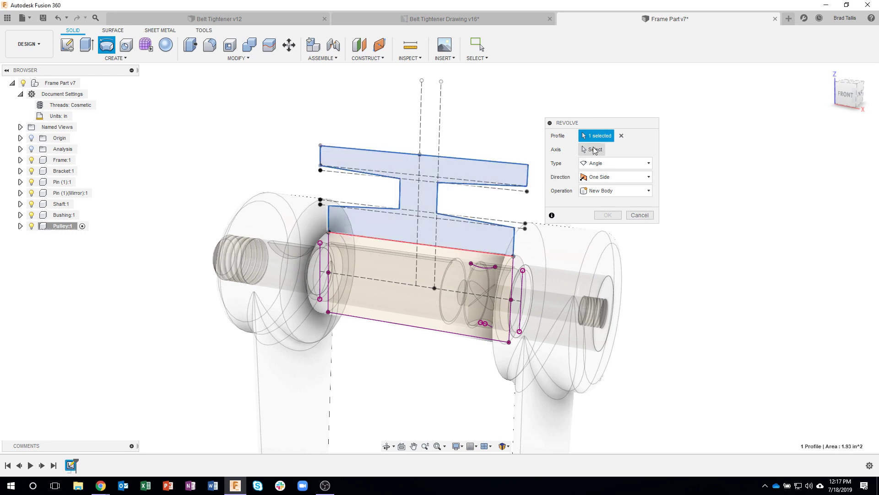
pyautogui.click(369, 277)
pyautogui.keyDown('shift'); pyautogui.moveTo(805, 349); pyautogui.dragTo(628, 180, button='middle'); pyautogui.keyUp('shift')
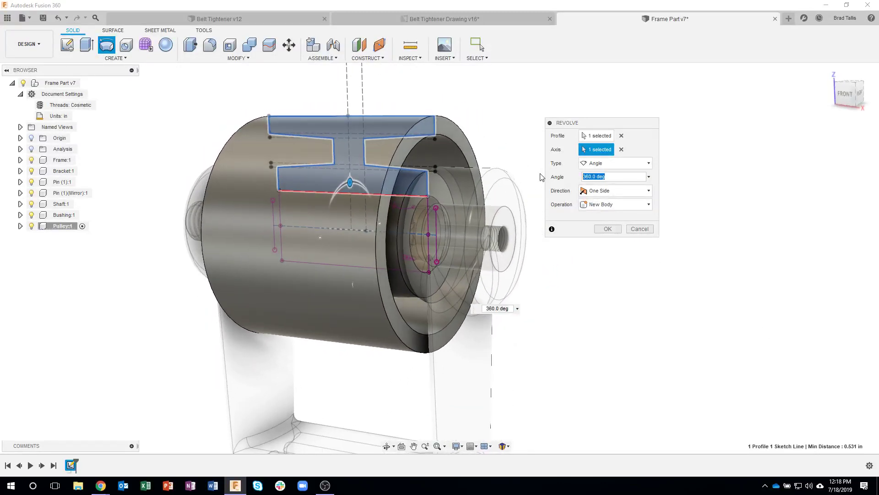
pyautogui.press('Return')
pyautogui.keyDown('shift'); pyautogui.moveTo(542, 177); pyautogui.dragTo(566, 188, button='middle'); pyautogui.keyUp('shift')
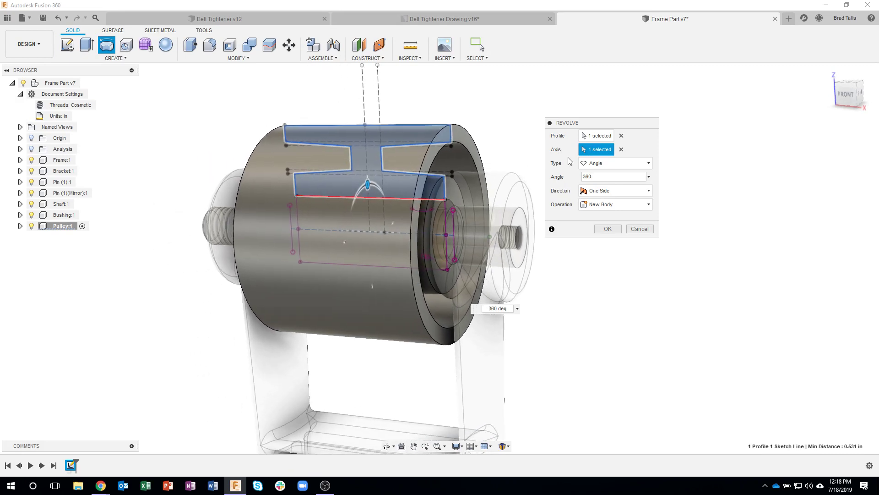
pyautogui.click(607, 228)
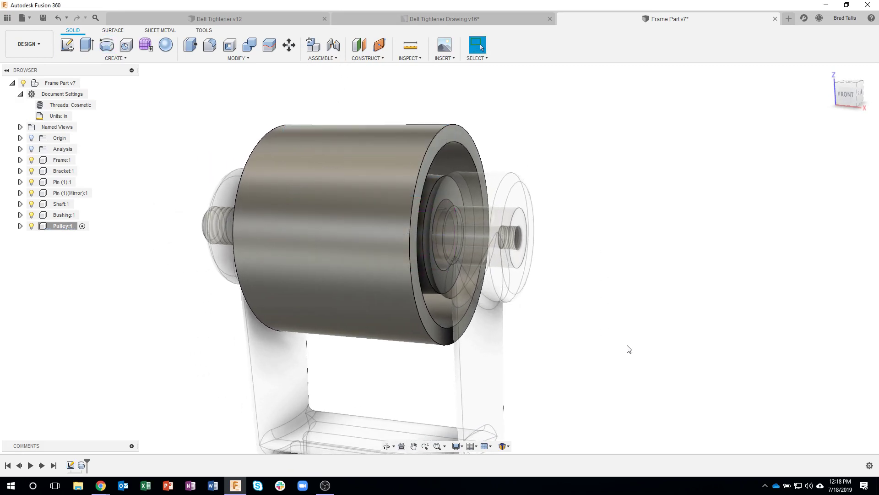
# Isolate the Pulley component so the rest of the assembly is hidden
pyautogui.keyDown('shift'); pyautogui.moveTo(629, 345); pyautogui.dragTo(107, 264, button='middle'); pyautogui.keyUp('shift')
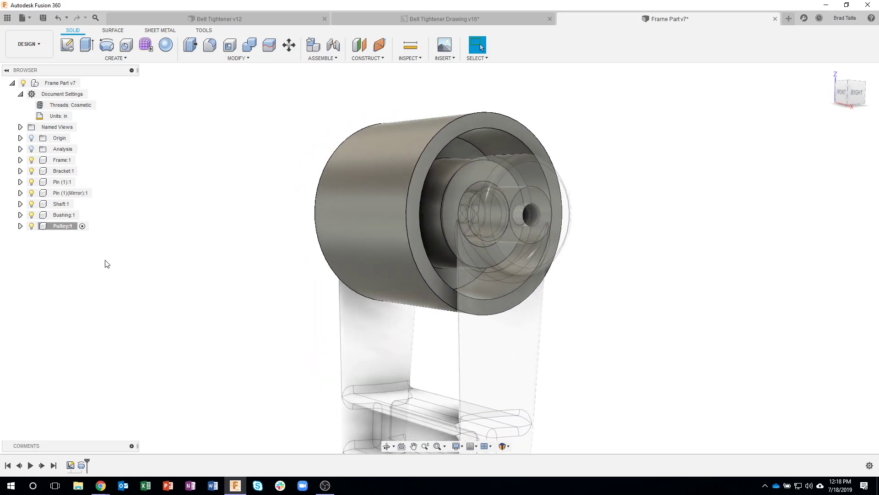
pyautogui.rightClick(60, 226)
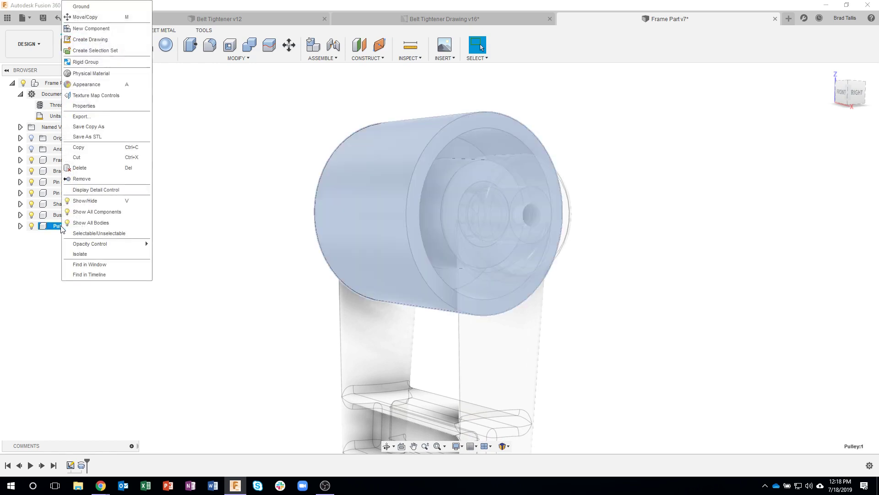
pyautogui.click(92, 254)
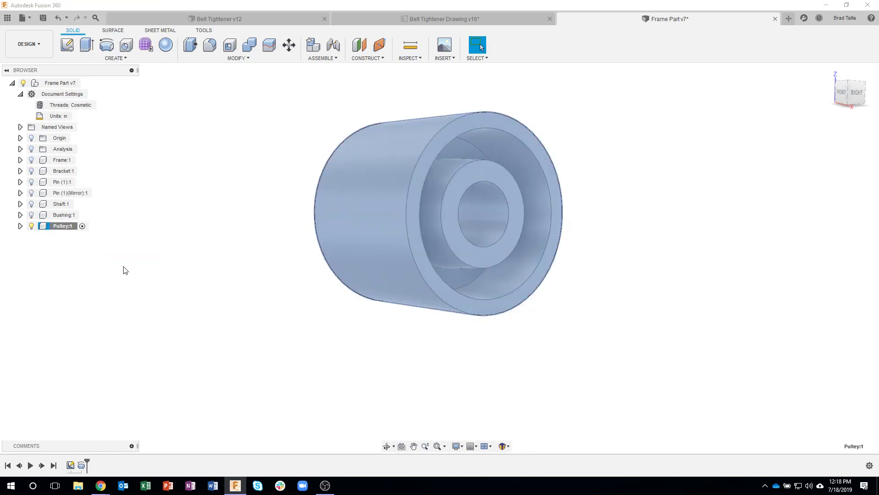
pyautogui.click(182, 266)
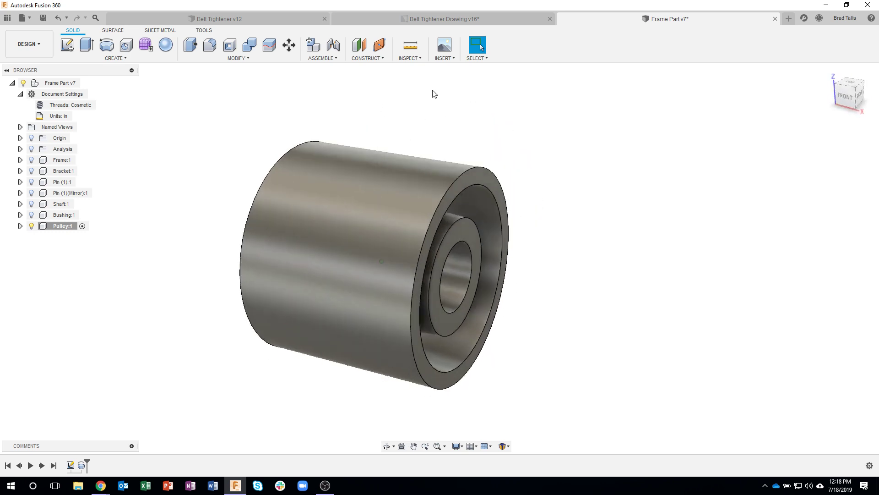
# Look up the fillet radius note in the pulley drawing and return to the frame part
pyautogui.click(430, 18)
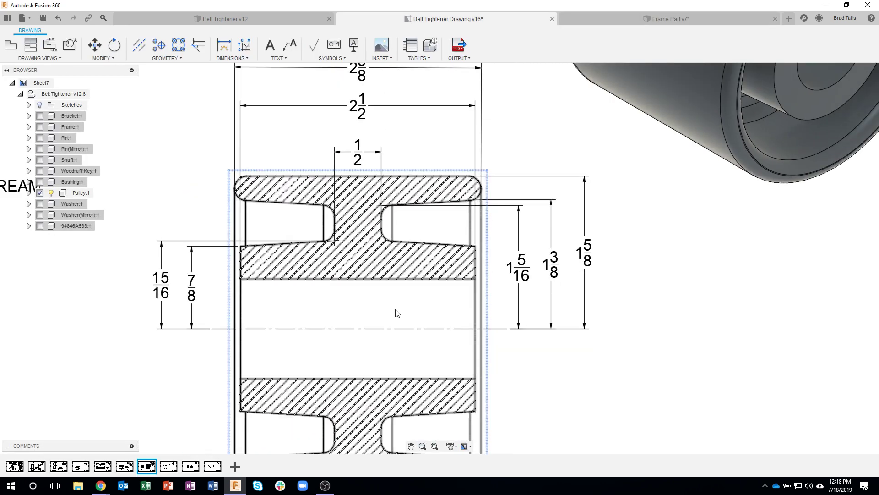
pyautogui.scroll(-4, 397, 314)
pyautogui.moveTo(255, 323); pyautogui.dragTo(343, 274, button='middle')
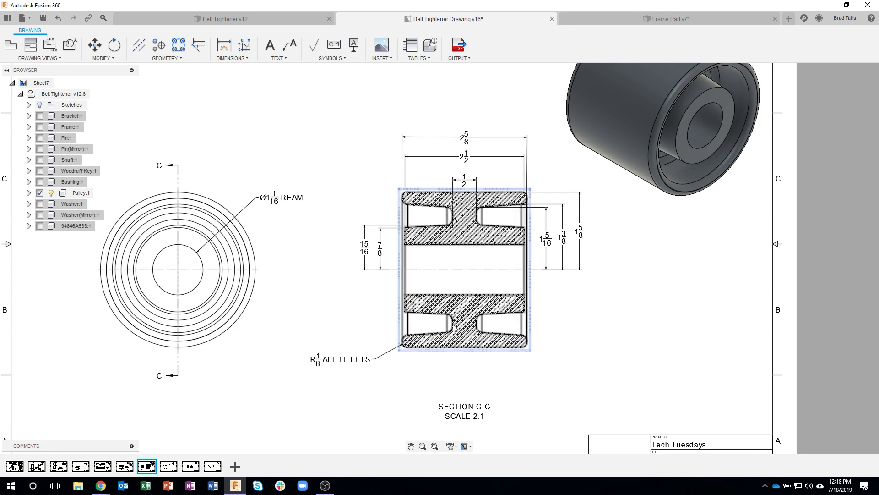
pyautogui.click(610, 20)
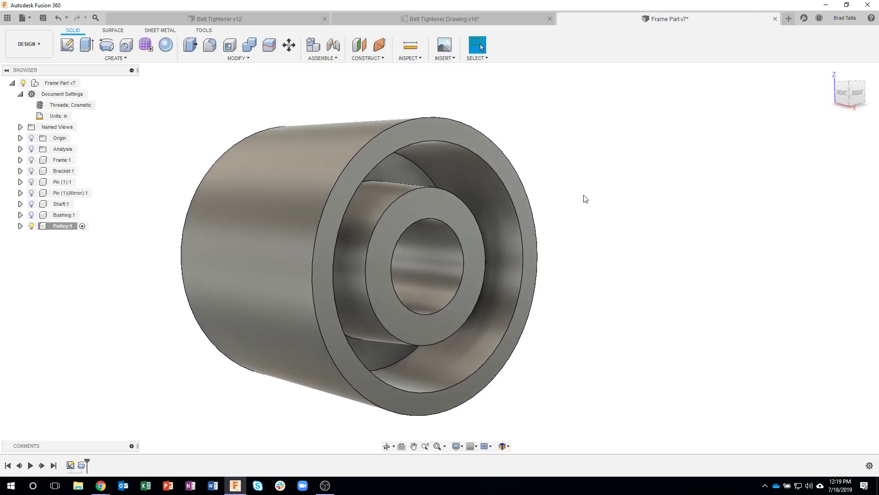
pyautogui.click(236, 58)
pyautogui.click(196, 80)
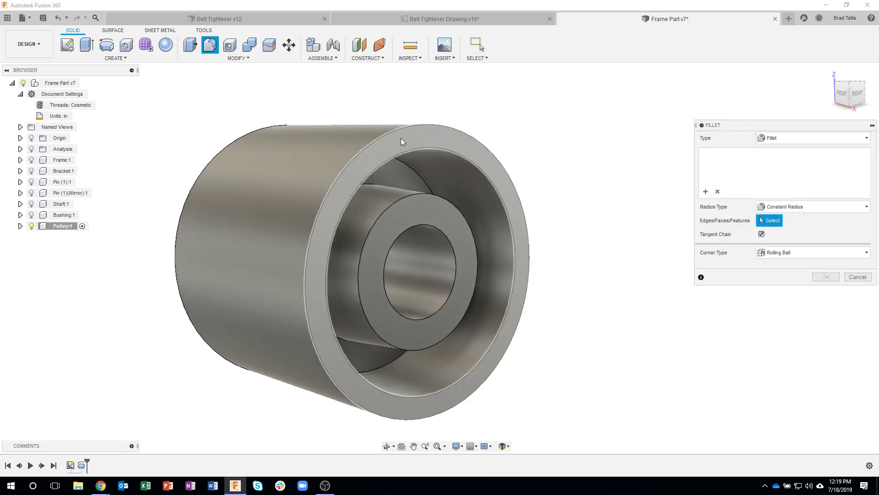
pyautogui.click(384, 134)
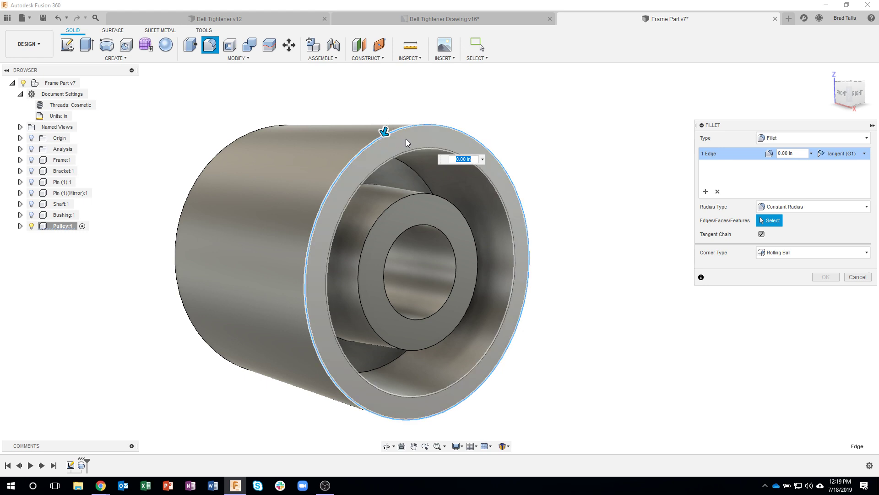
pyautogui.click(402, 155)
pyautogui.click(417, 175)
pyautogui.keyDown('shift'); pyautogui.moveTo(439, 238); pyautogui.dragTo(392, 225, button='middle'); pyautogui.keyUp('shift')
pyautogui.click(339, 187)
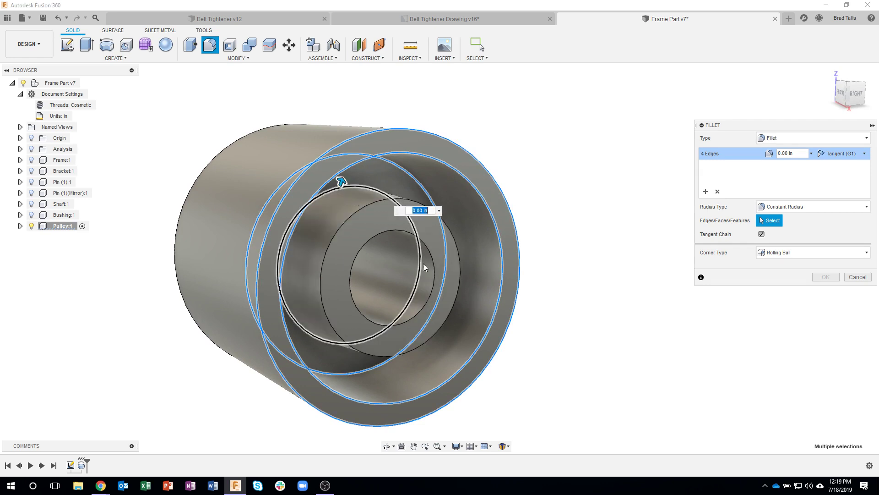
pyautogui.keyDown('shift'); pyautogui.moveTo(597, 377); pyautogui.dragTo(660, 208, button='middle'); pyautogui.keyUp('shift')
pyautogui.click(849, 278)
# Fillet all edges of the pulley's two rim end faces and the two inner web faces with a 0.125 in radius
pyautogui.keyDown('shift'); pyautogui.moveTo(743, 353); pyautogui.dragTo(523, 122, button='middle'); pyautogui.keyUp('shift')
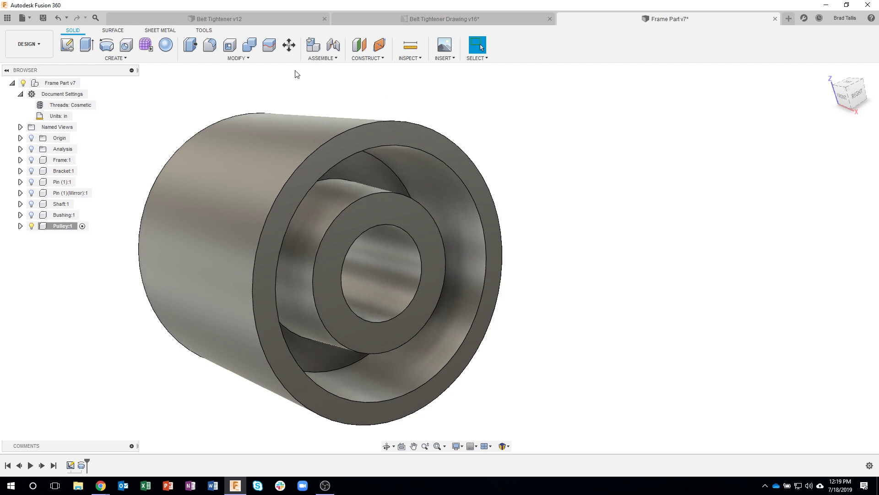
pyautogui.click(238, 59)
pyautogui.click(255, 80)
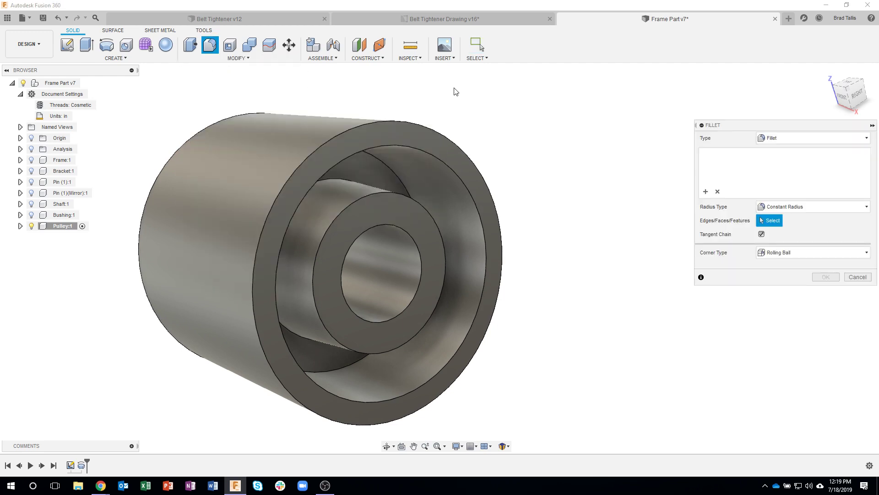
pyautogui.click(389, 134)
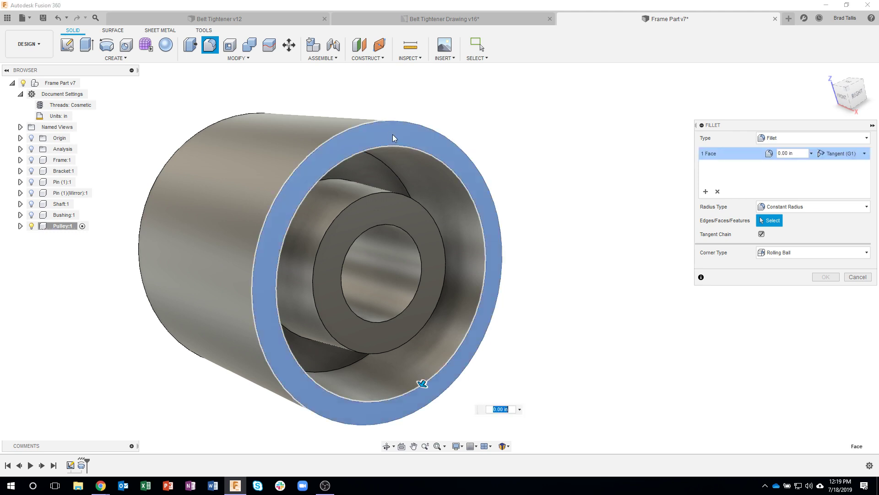
pyautogui.write('.125')
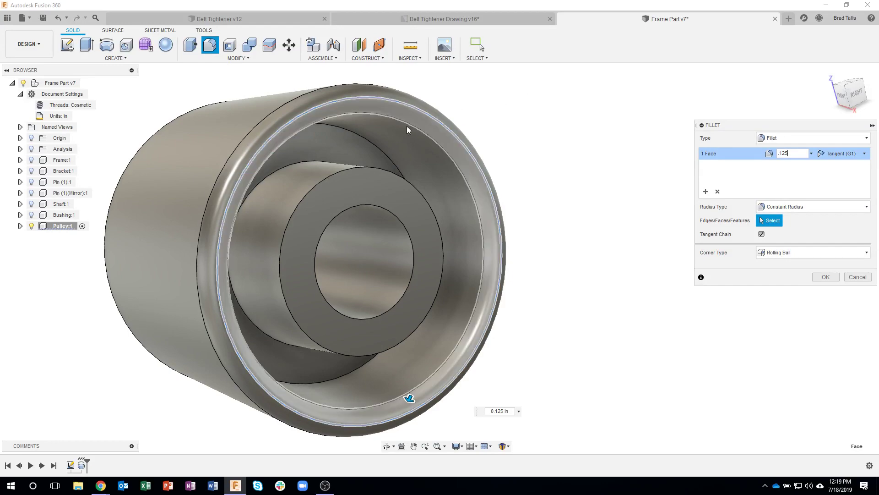
pyautogui.click(353, 147)
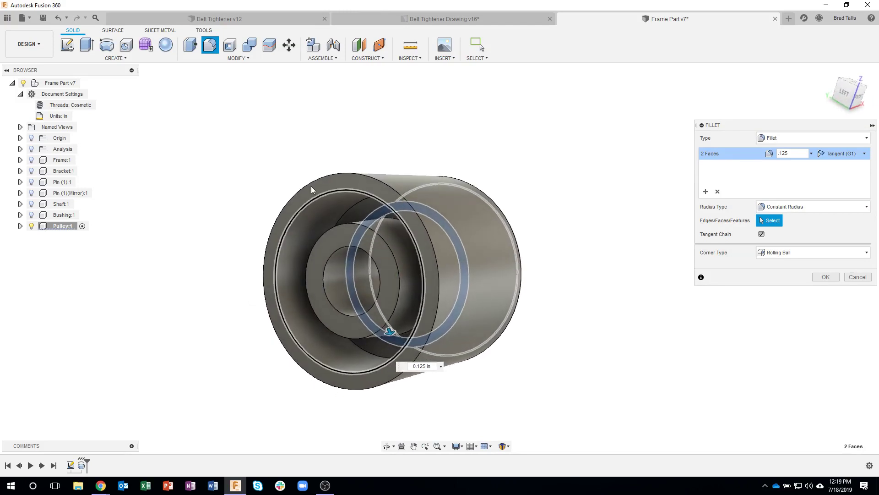
pyautogui.click(321, 187)
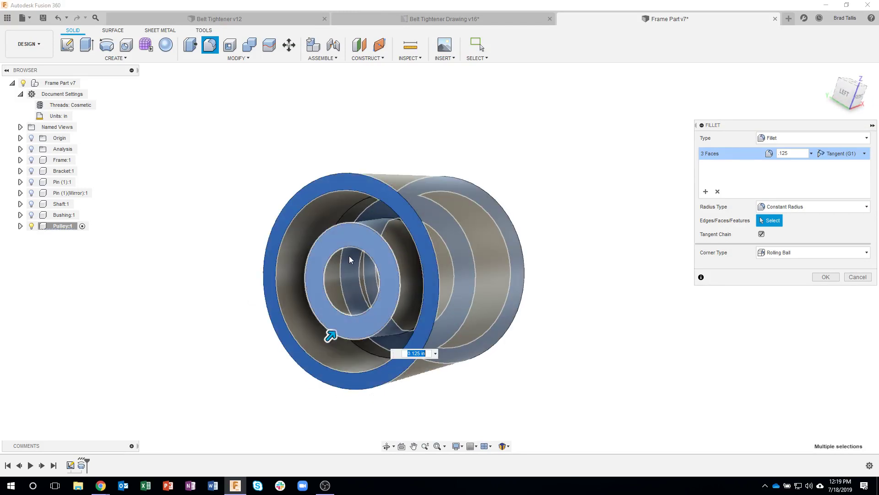
pyautogui.click(359, 211)
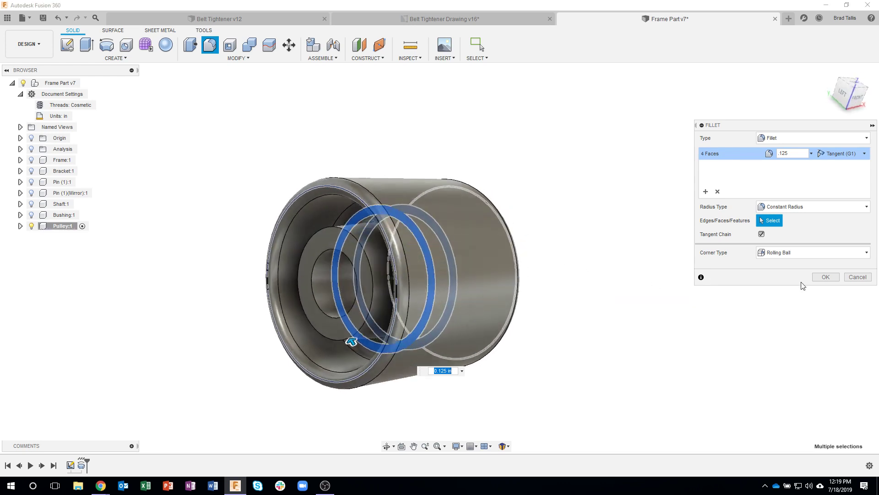
pyautogui.click(826, 276)
# Inspect the pulley's web, rim and hub faces and compare the fillets with the section view in the pulley drawing
pyautogui.keyDown('shift'); pyautogui.moveTo(667, 280); pyautogui.dragTo(348, 202, button='middle'); pyautogui.keyUp('shift')
pyautogui.click(391, 186)
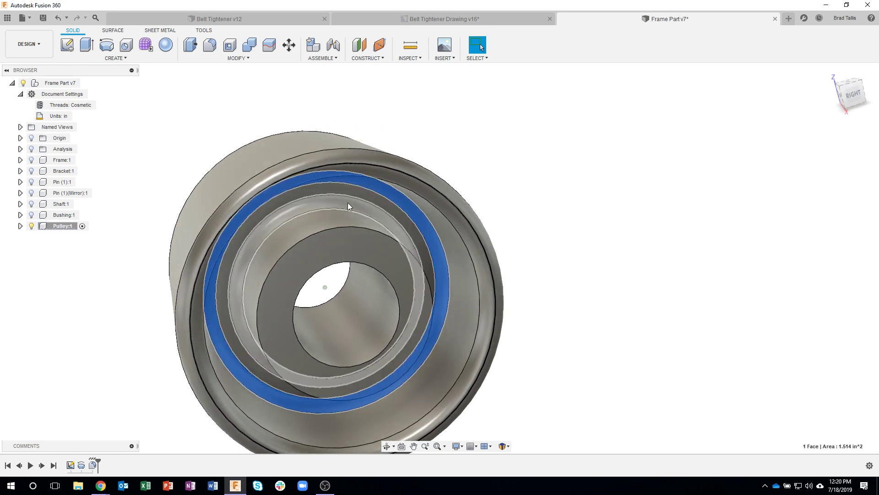
pyautogui.click(395, 177)
pyautogui.click(407, 160)
pyautogui.click(542, 153)
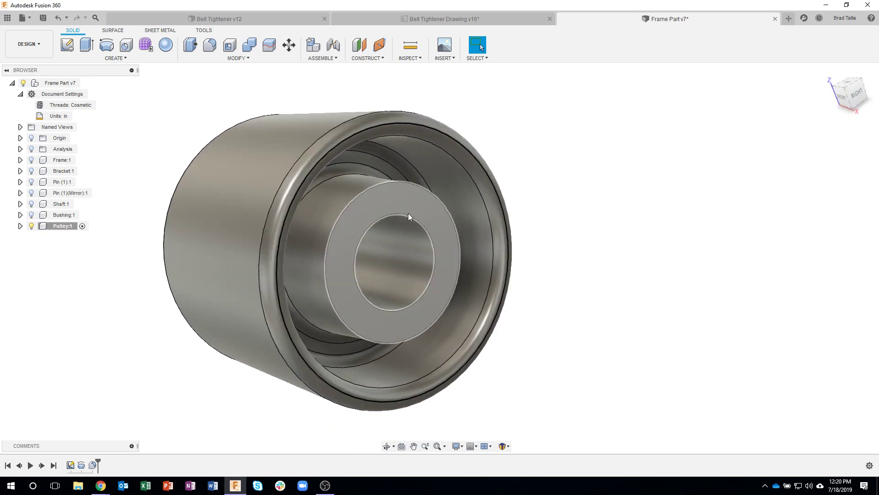
pyautogui.click(354, 198)
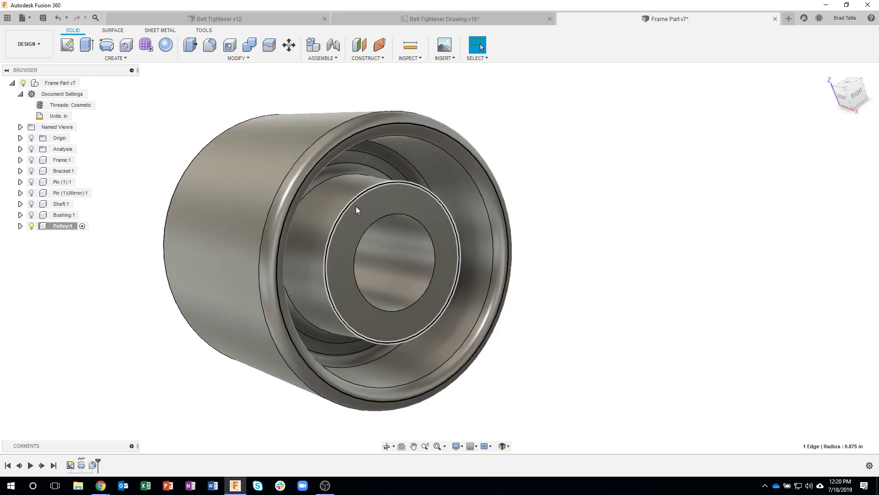
pyautogui.click(356, 207)
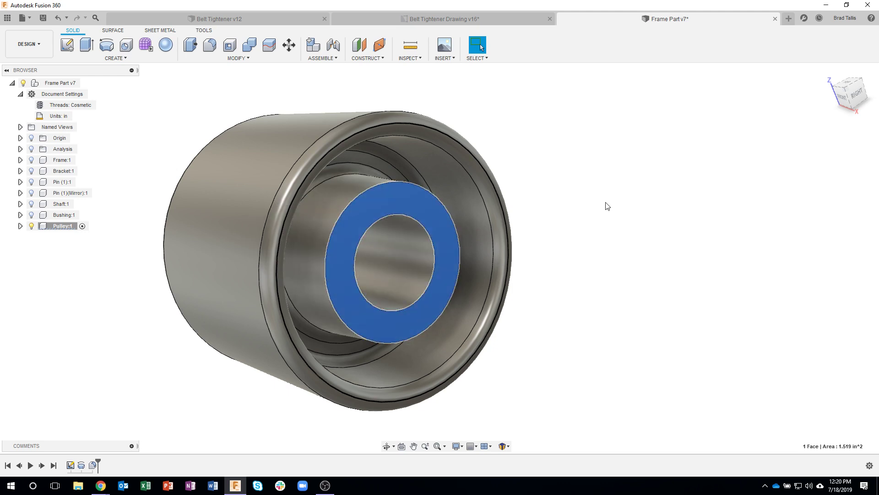
pyautogui.click(618, 198)
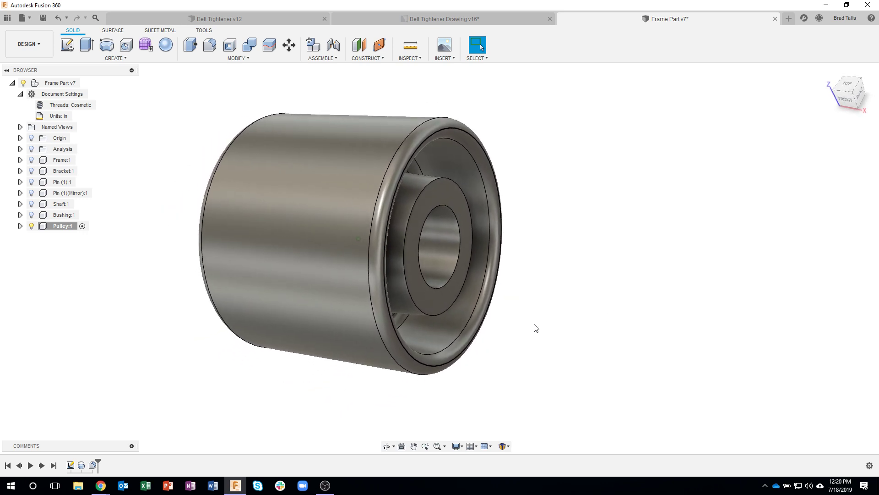
pyautogui.click(466, 18)
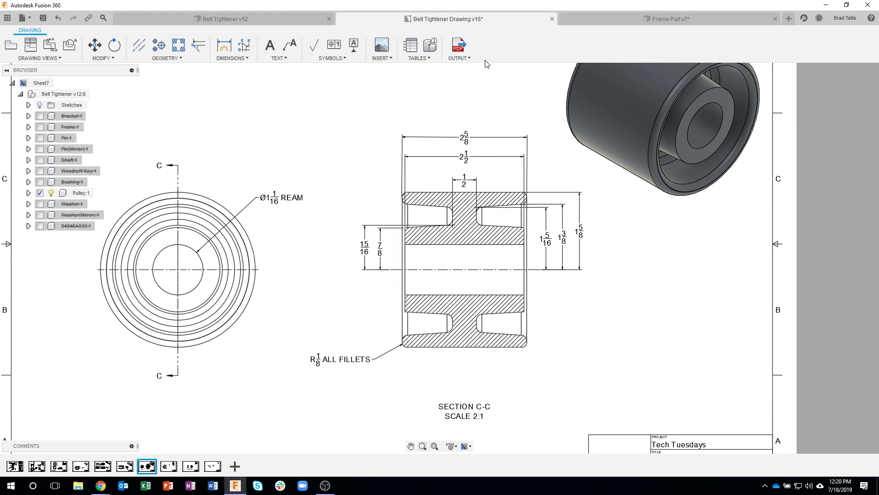
pyautogui.click(601, 17)
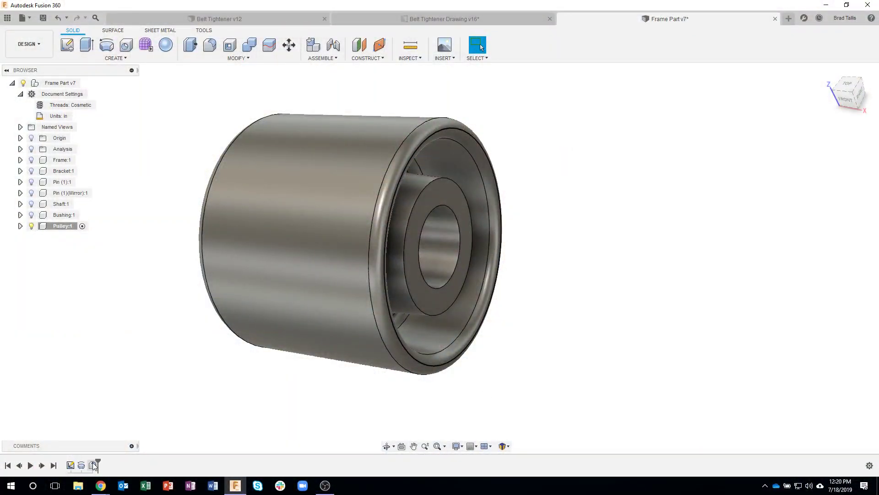
# Try a 0.0625 in radius for the pulley's fillet feature, inspect both ends, and undo the change
pyautogui.doubleClick(93, 466)
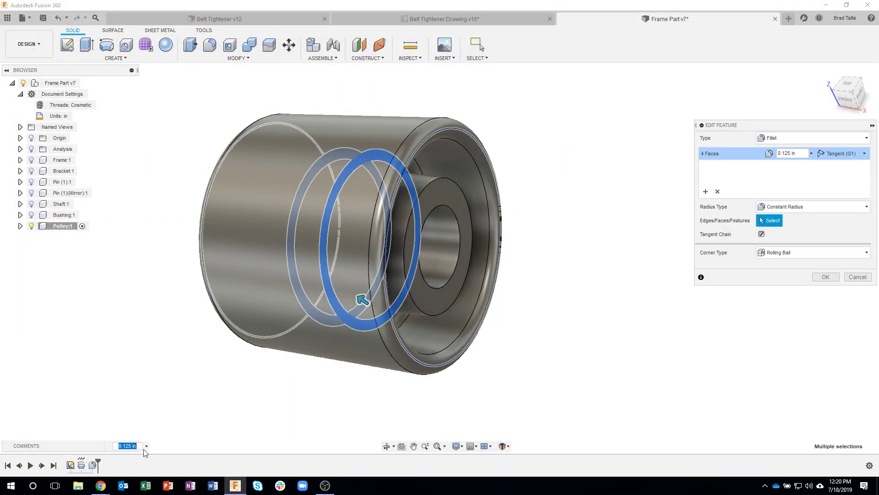
pyautogui.click(793, 153)
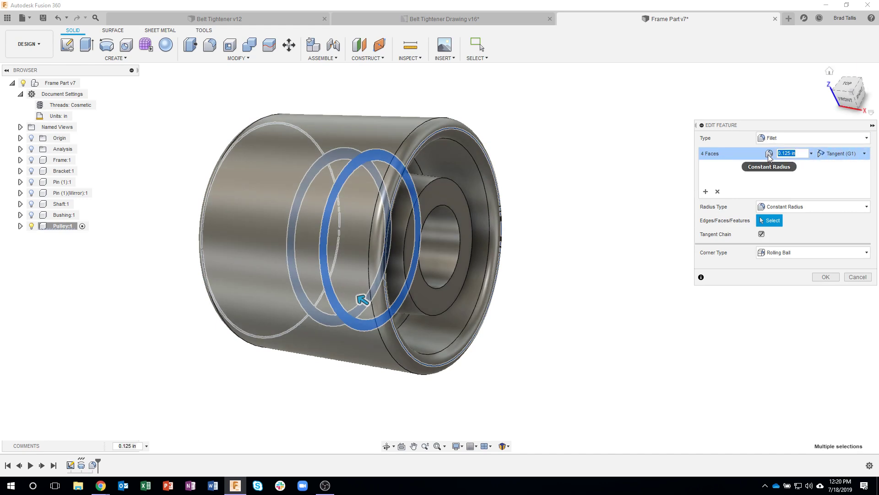
pyautogui.write('.0625')
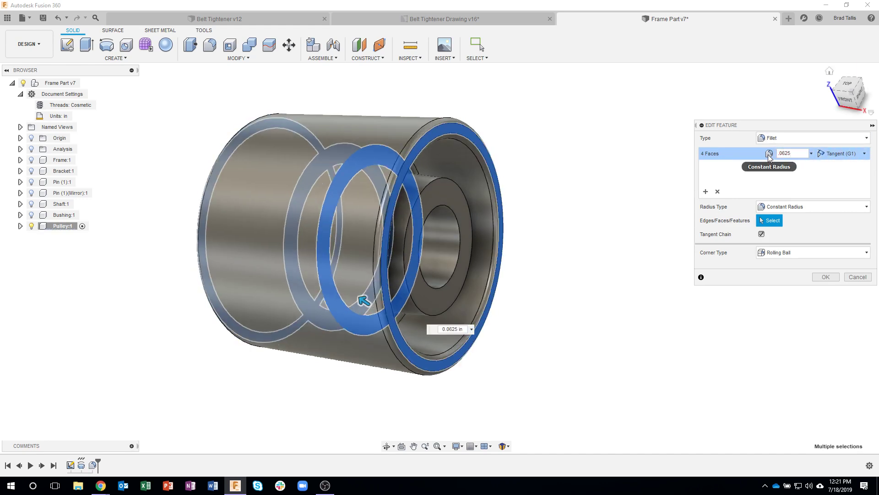
pyautogui.press('Return')
pyautogui.keyDown('shift'); pyautogui.moveTo(767, 157); pyautogui.dragTo(504, 380, button='middle'); pyautogui.keyUp('shift')
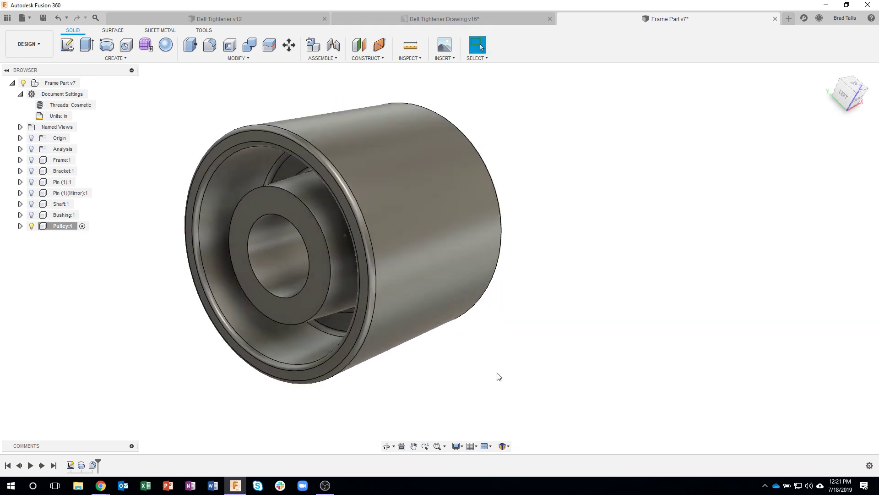
pyautogui.keyDown('shift'); pyautogui.moveTo(648, 371); pyautogui.dragTo(563, 309, button='middle'); pyautogui.keyUp('shift')
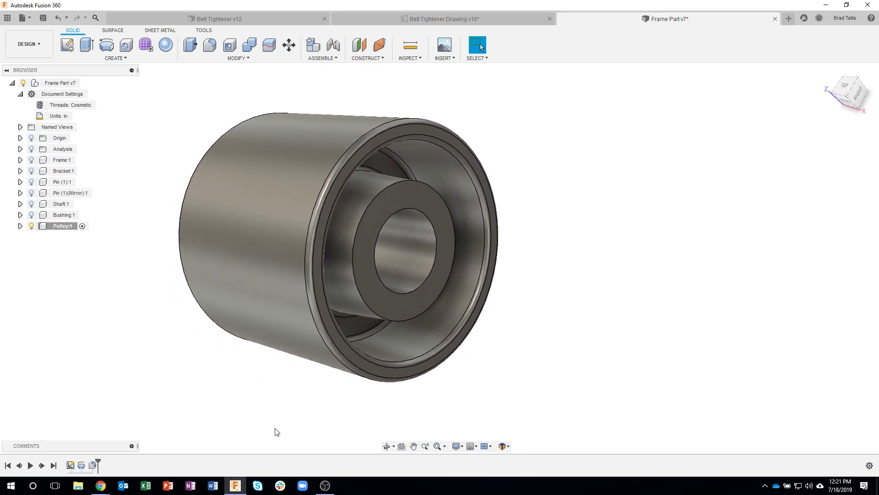
pyautogui.click(59, 21)
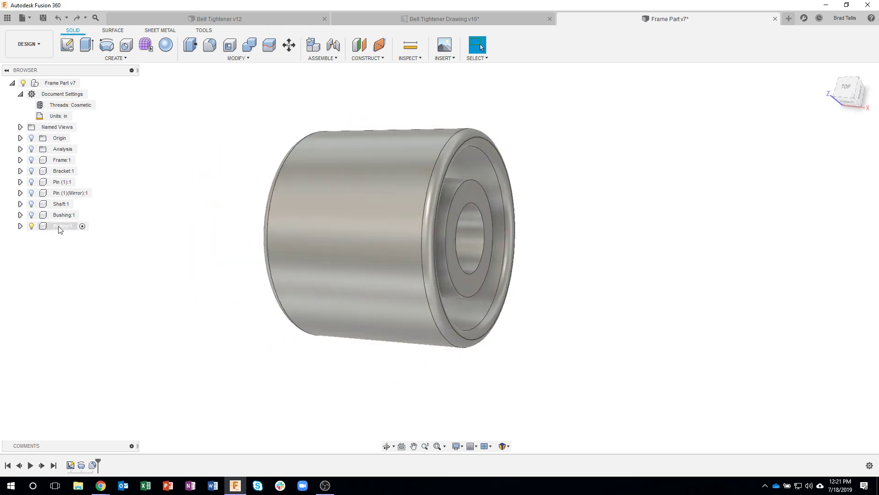
# Unisolate the Pulley component to bring back the rest of the assembly
pyautogui.rightClick(58, 230)
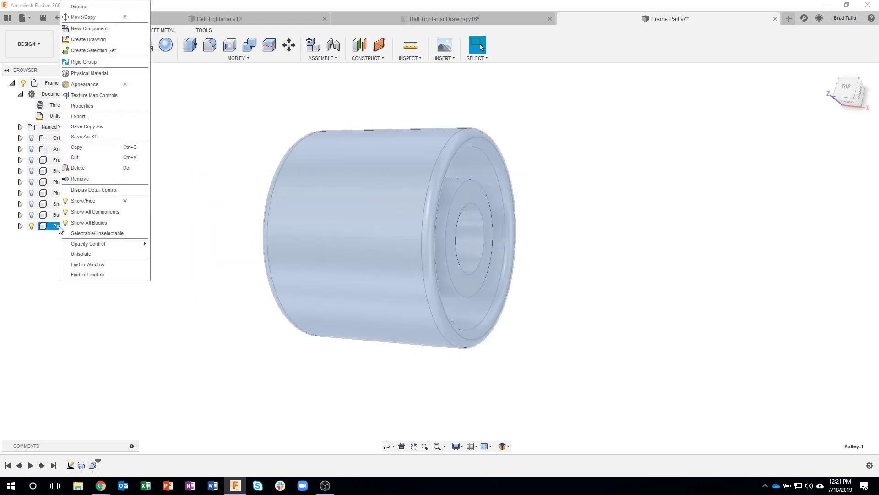
pyautogui.click(88, 254)
pyautogui.click(147, 324)
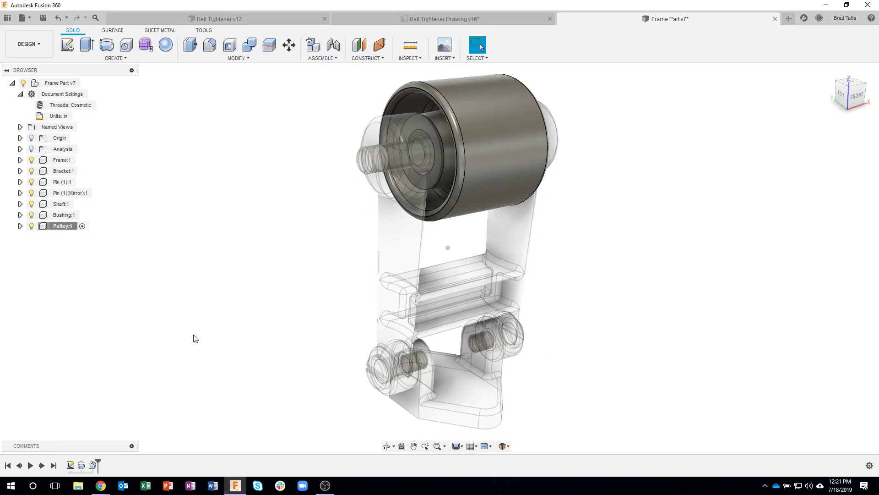
# Look up the washer's diameters and thickness on its drawing sheet and return to the frame part
pyautogui.click(456, 21)
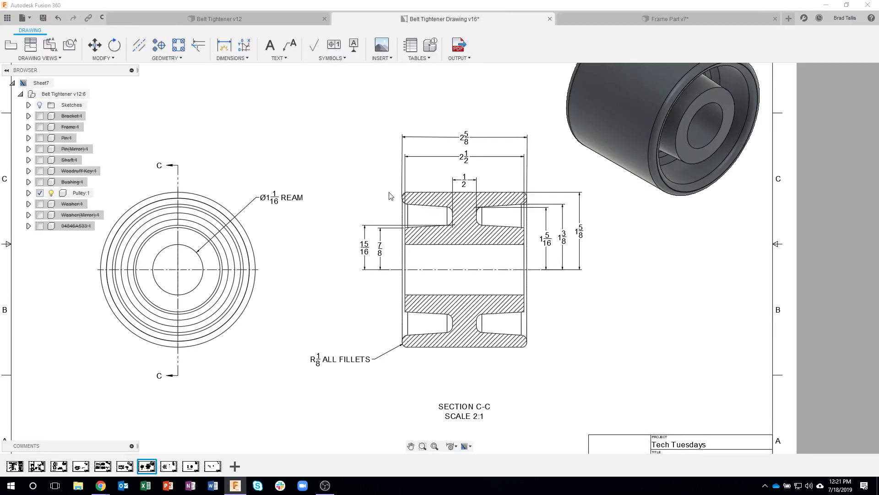
pyautogui.moveTo(238, 266); pyautogui.dragTo(261, 340, button='middle')
pyautogui.middleClick(261, 340)
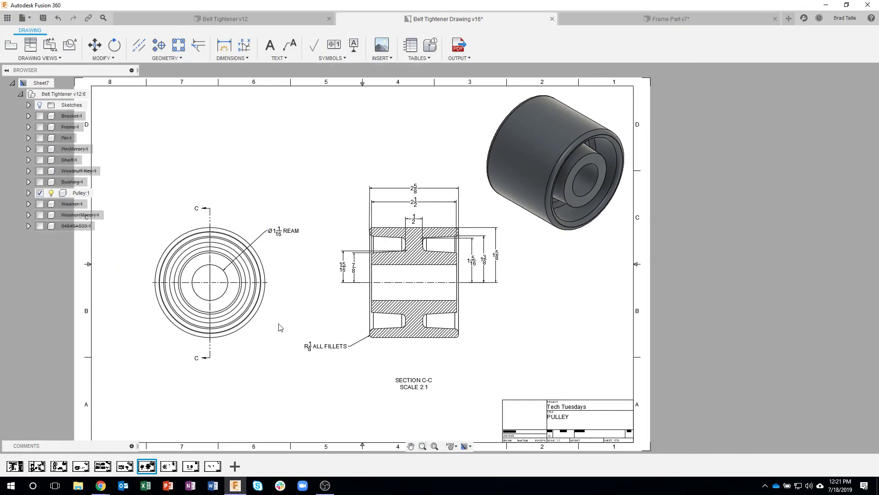
pyautogui.click(168, 466)
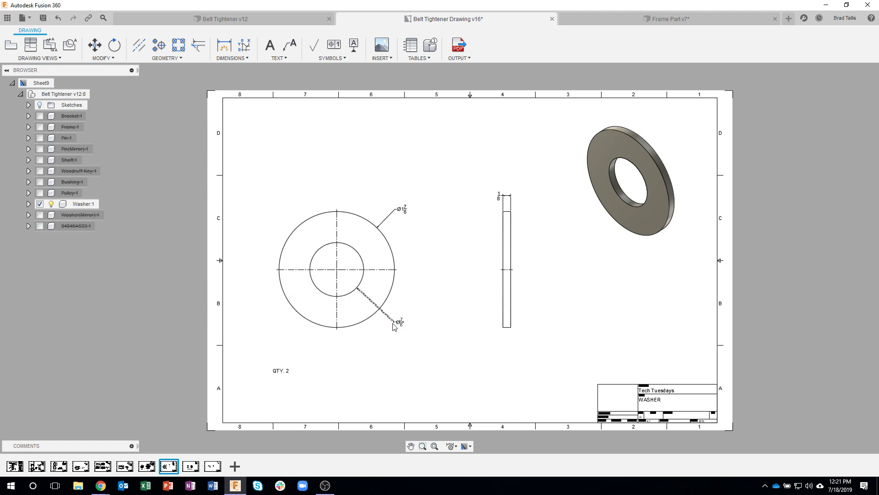
pyautogui.click(609, 20)
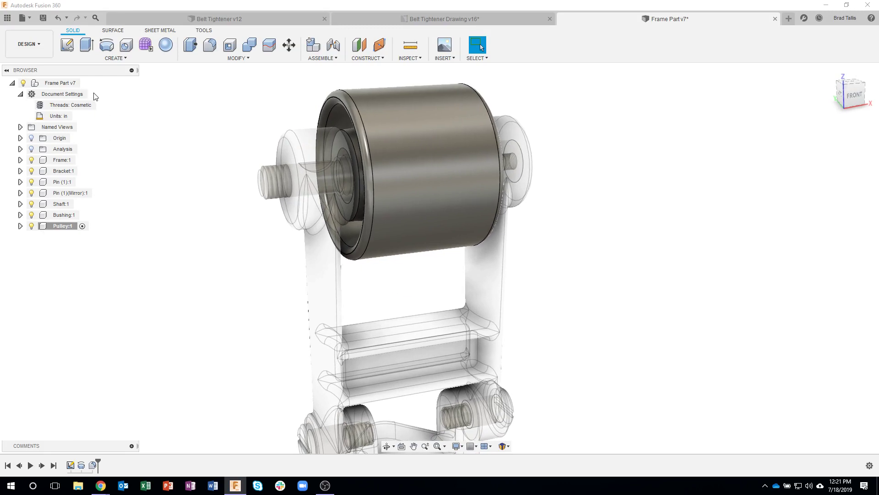
# Create a new component under the top-level assembly and name it Washer
pyautogui.click(59, 83)
pyautogui.rightClick(60, 83)
pyautogui.click(72, 101)
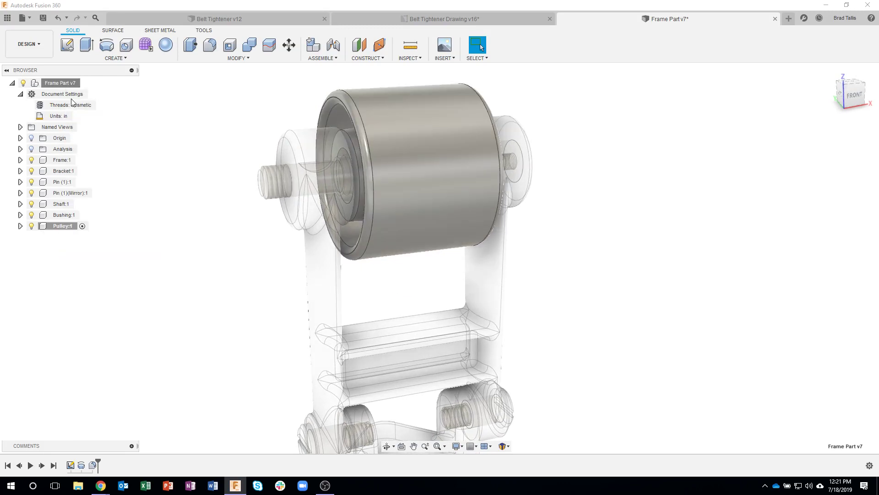
pyautogui.click(64, 237)
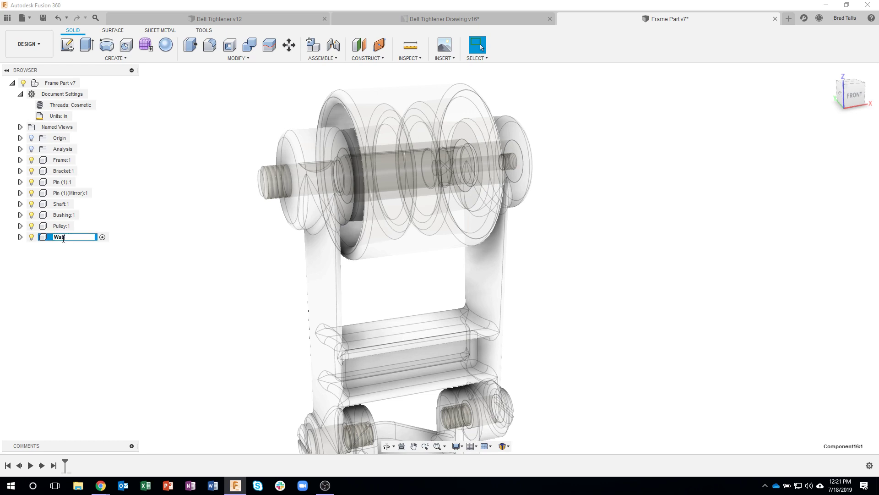
pyautogui.press('Return')
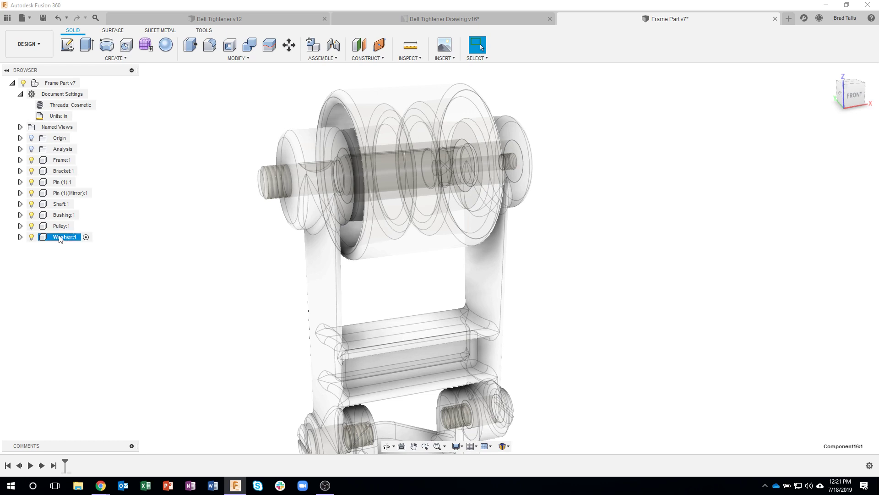
# Hide the pulley and start a washer sketch on the inner circular face of the frame's boss at the small threaded end of the shaft
pyautogui.click(31, 226)
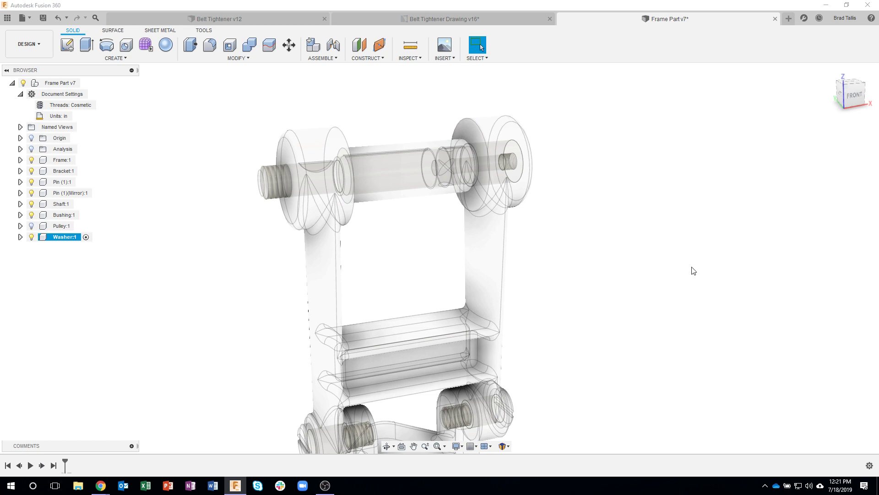
pyautogui.keyDown('shift'); pyautogui.moveTo(533, 156); pyautogui.dragTo(437, 153, button='middle'); pyautogui.keyUp('shift')
pyautogui.click(461, 156)
pyautogui.keyDown('shift'); pyautogui.click(463, 190); pyautogui.keyUp('shift')
pyautogui.click(485, 114)
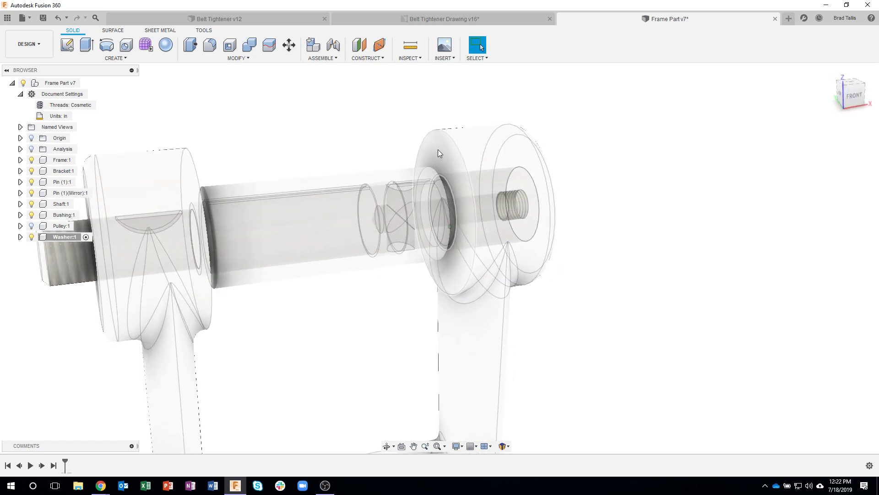
pyautogui.click(438, 151)
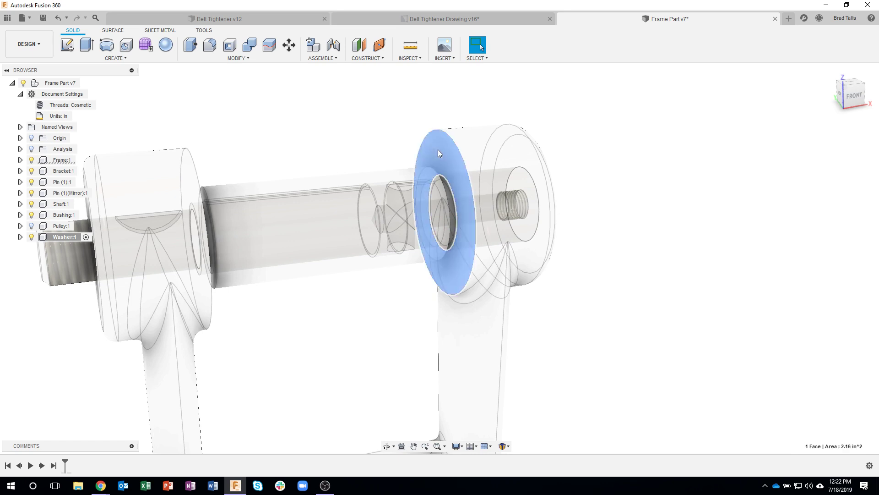
pyautogui.rightClick(438, 152)
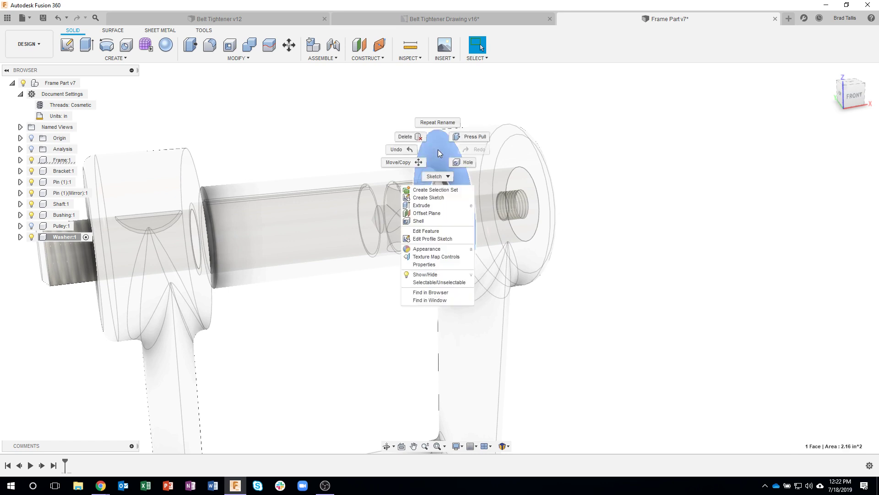
pyautogui.click(440, 197)
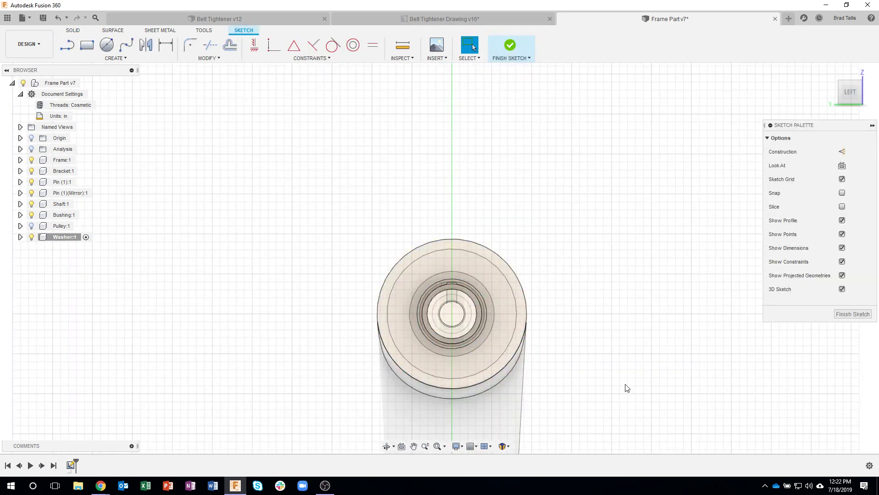
pyautogui.moveTo(626, 387)
pyautogui.keyDown('shift'); pyautogui.mouseDown(button='middle')
pyautogui.moveTo(614, 369)
pyautogui.moveTo(677, 246)
pyautogui.moveTo(526, 185)
pyautogui.moveTo(493, 183)
pyautogui.mouseUp(button='middle'); pyautogui.keyUp('shift')
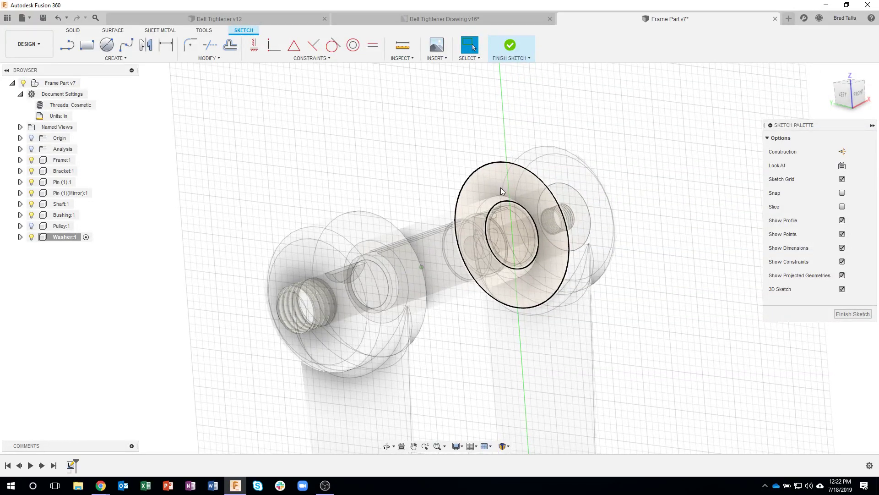
# Finish the washer sketch and extrude its ring profile 0.125 in toward the opposite boss as a new body
pyautogui.click(526, 46)
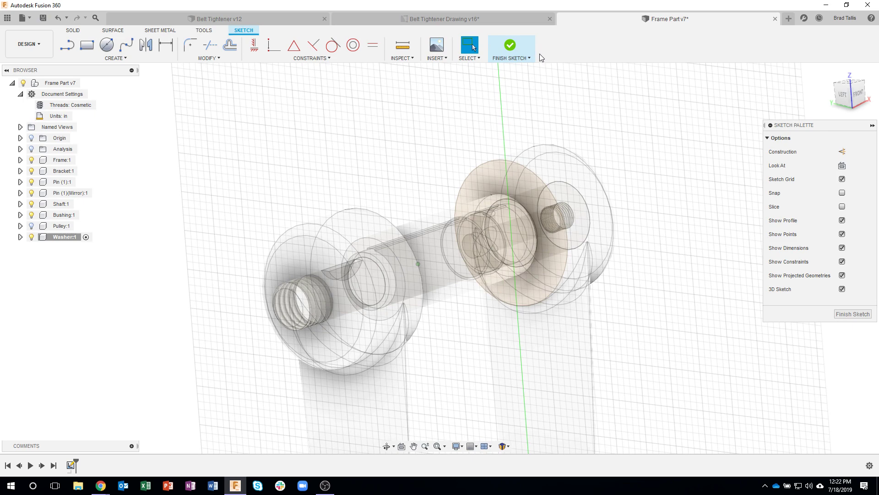
pyautogui.click(515, 47)
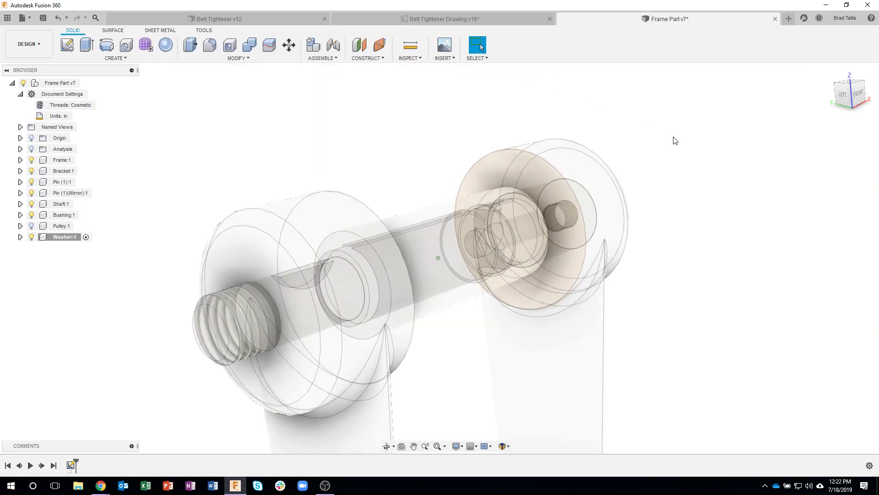
pyautogui.click(512, 161)
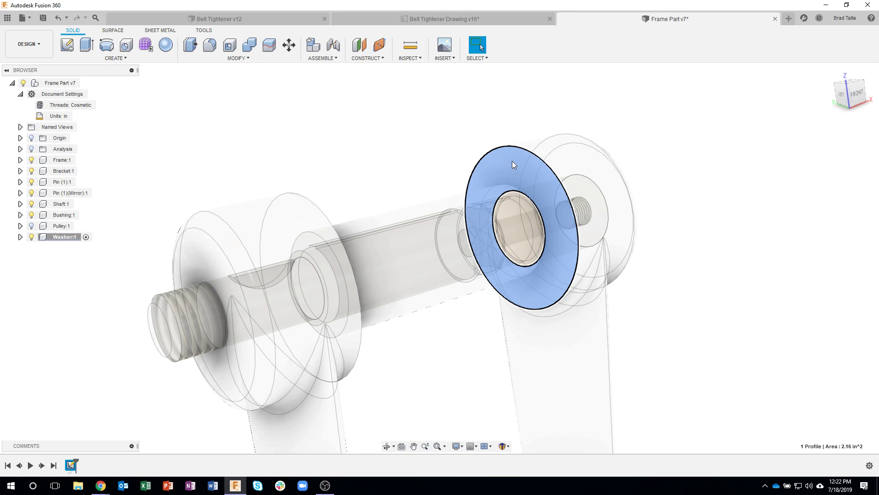
pyautogui.rightClick(512, 160)
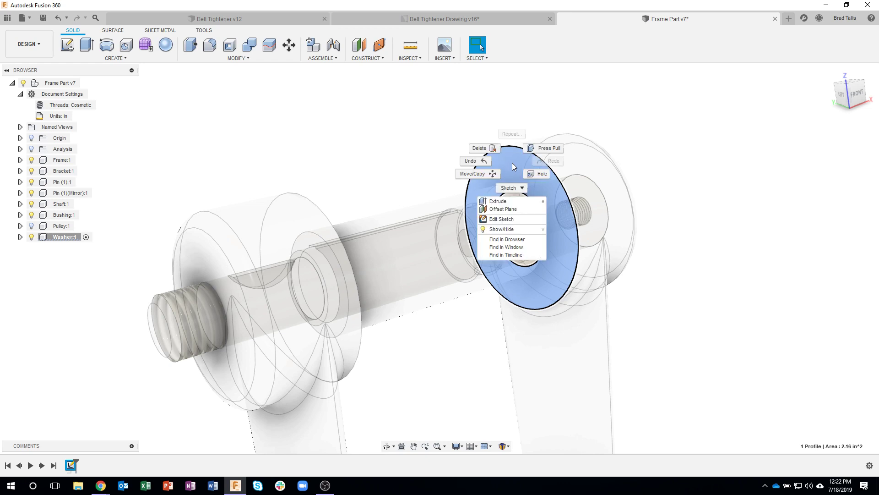
pyautogui.click(499, 202)
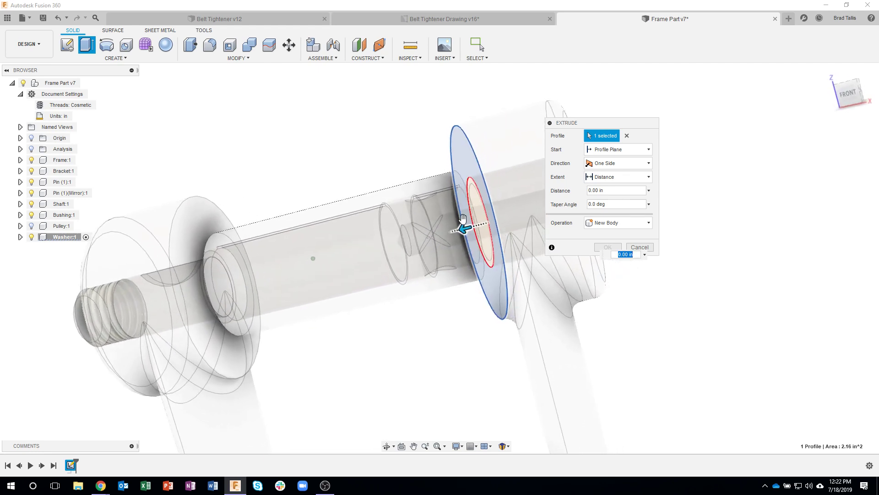
pyautogui.write('0.125')
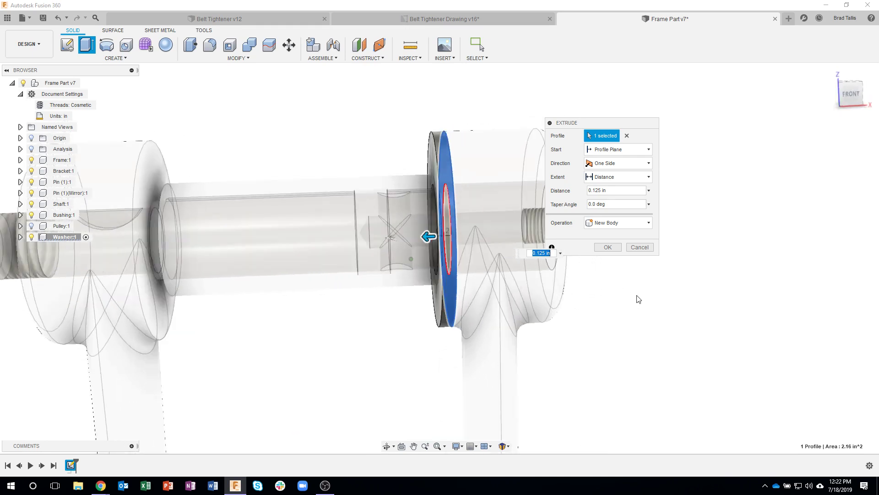
pyautogui.click(609, 245)
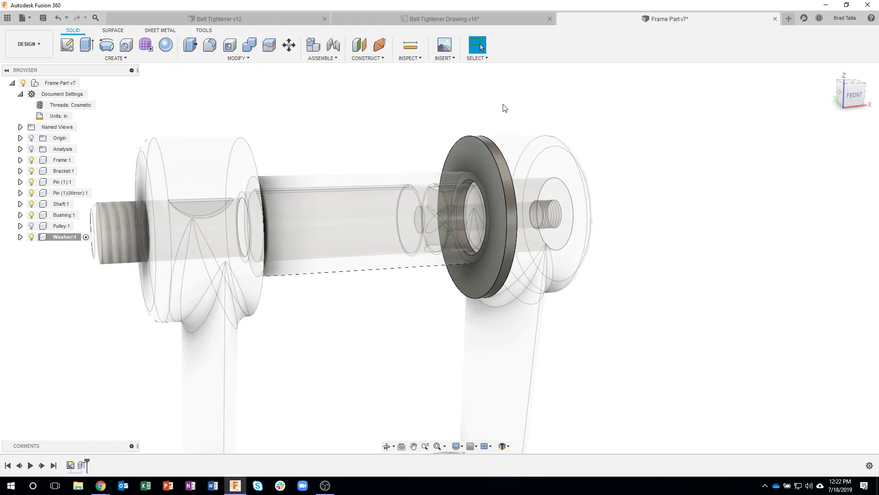
# Measure the diameter of the washer's outer circular edge
pyautogui.click(481, 143)
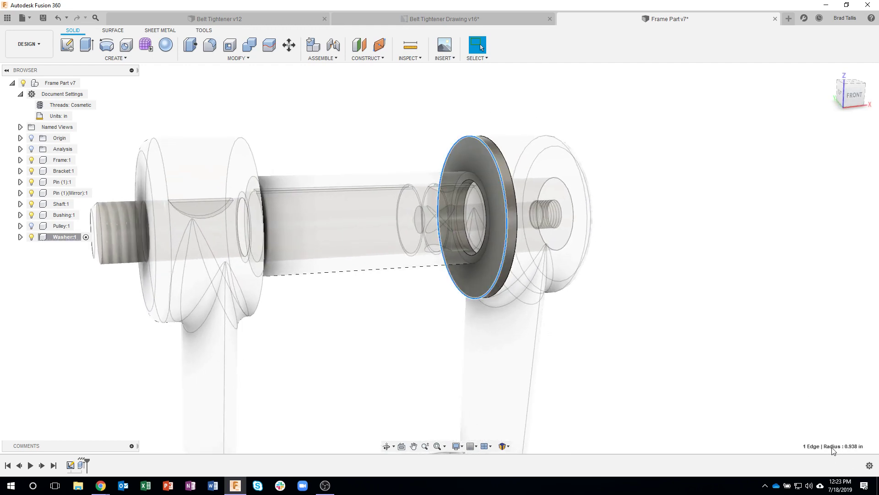
pyautogui.click(560, 89)
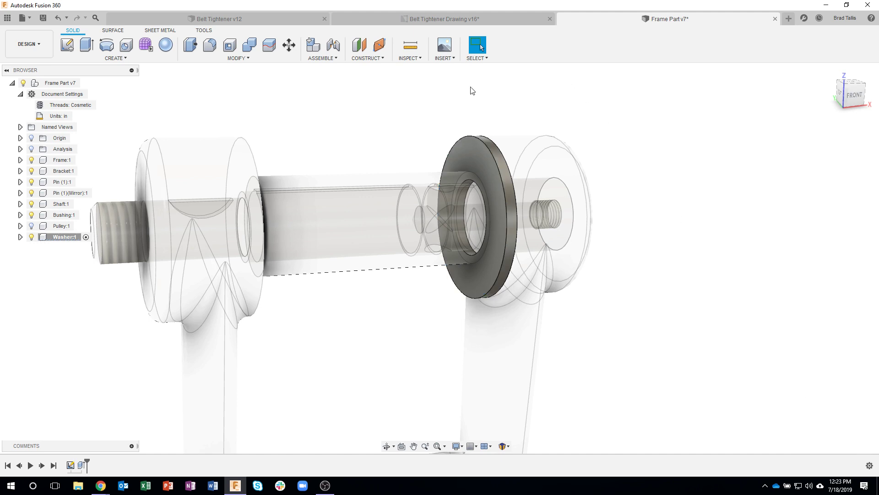
pyautogui.click(412, 47)
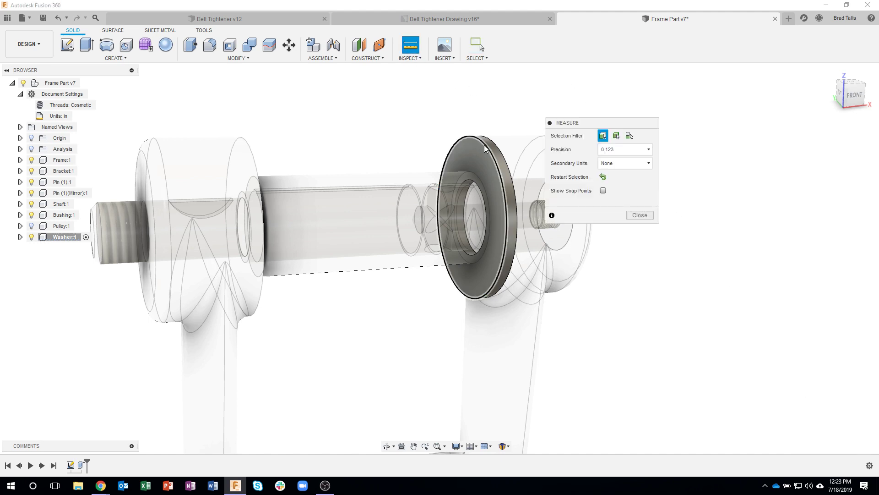
pyautogui.click(481, 143)
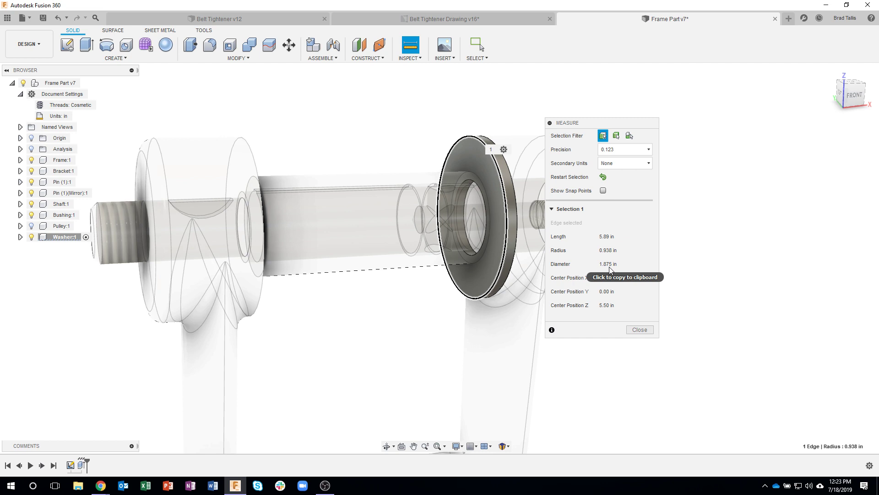
pyautogui.click(649, 328)
# Mirror the Washer component to the opposite boss about the origin plane midway between the frame's arms
pyautogui.scroll(-2, 659, 313)
pyautogui.keyDown('shift'); pyautogui.moveTo(661, 141); pyautogui.dragTo(332, 152, button='middle'); pyautogui.keyUp('shift')
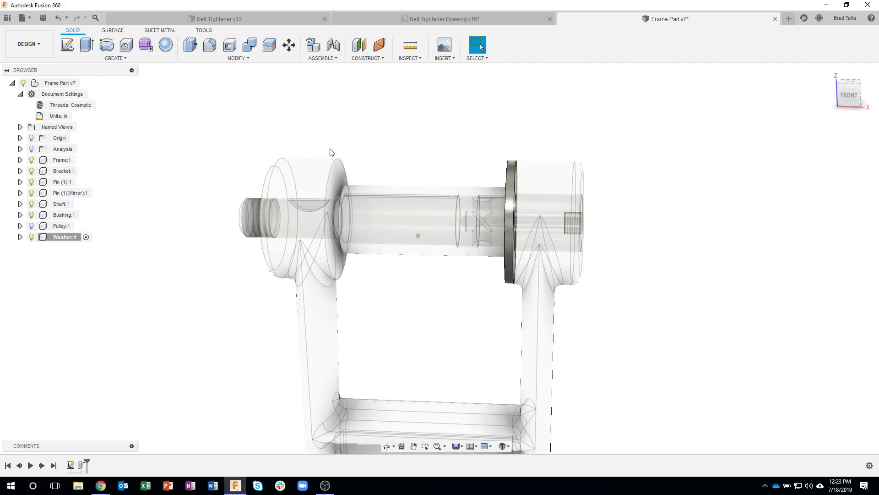
pyautogui.click(114, 59)
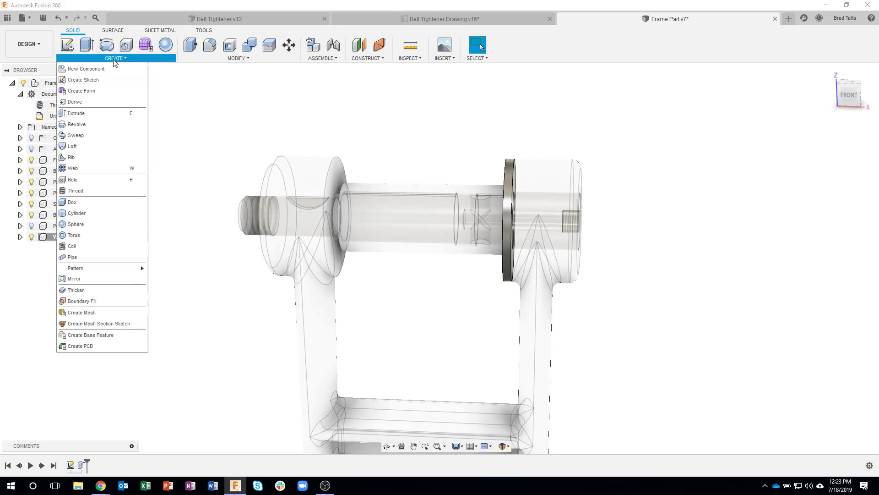
pyautogui.click(101, 280)
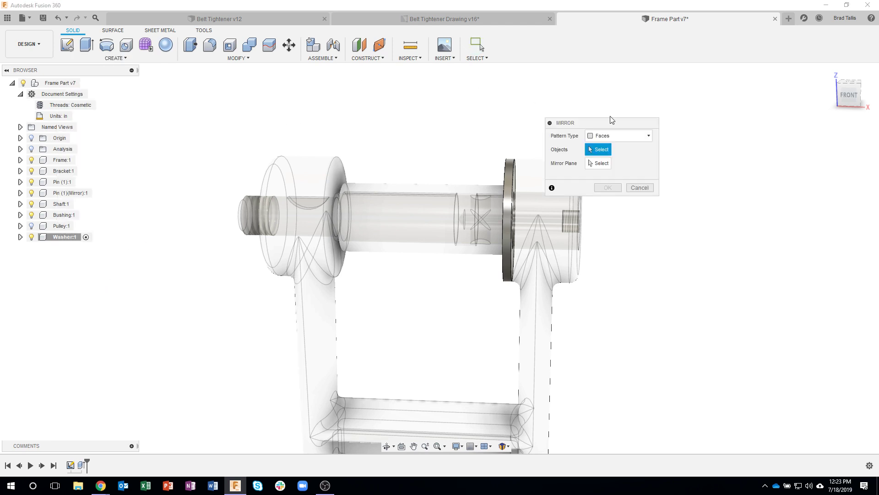
pyautogui.moveTo(686, 109); pyautogui.dragTo(720, 99)
pyautogui.click(718, 112)
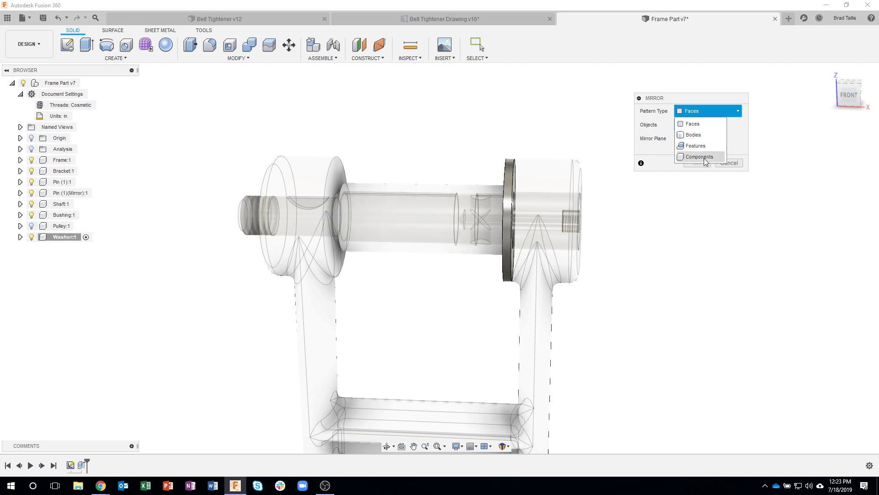
pyautogui.click(694, 157)
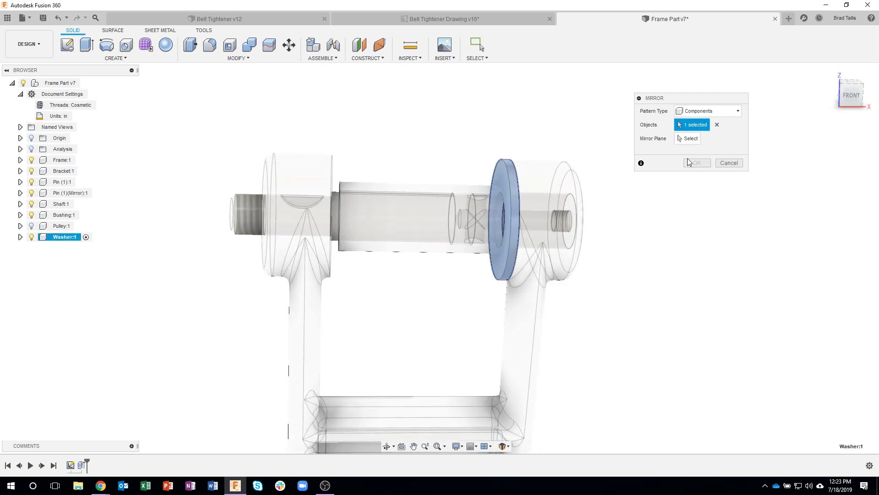
pyautogui.click(689, 138)
pyautogui.keyDown('shift'); pyautogui.moveTo(680, 211); pyautogui.dragTo(323, 337, button='middle'); pyautogui.keyUp('shift')
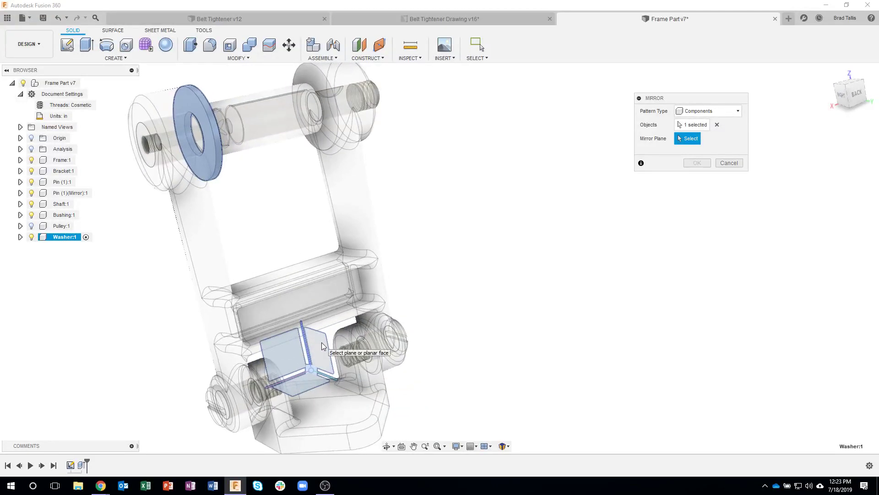
pyautogui.click(322, 337)
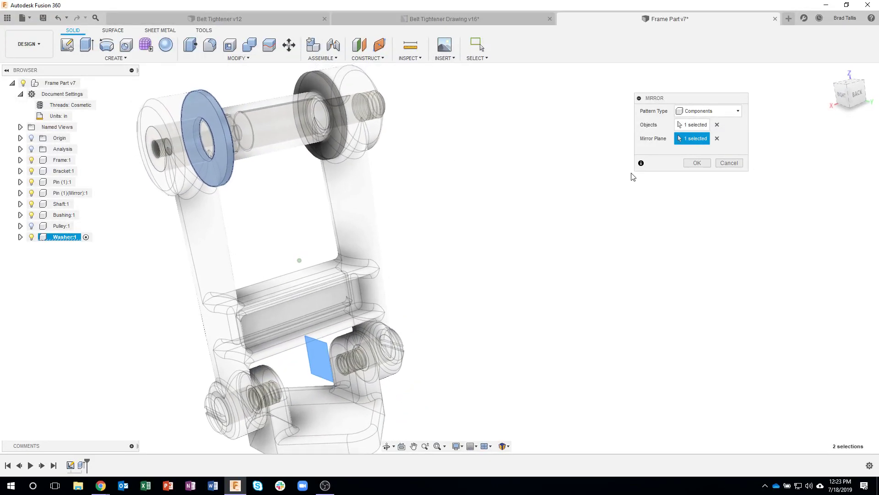
pyautogui.click(689, 166)
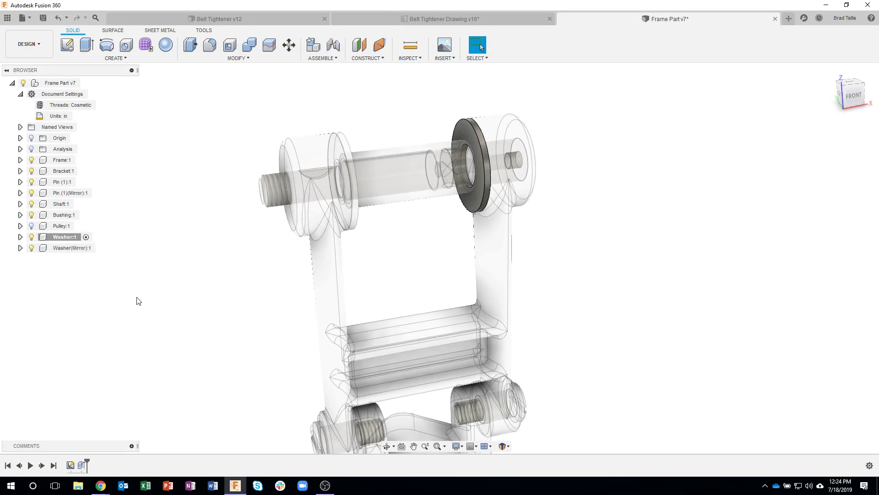
# Look up the hex nut's item number on its drawing sheet, and reactivate the frame's top-level assembly with the pulley shown
pyautogui.click(419, 20)
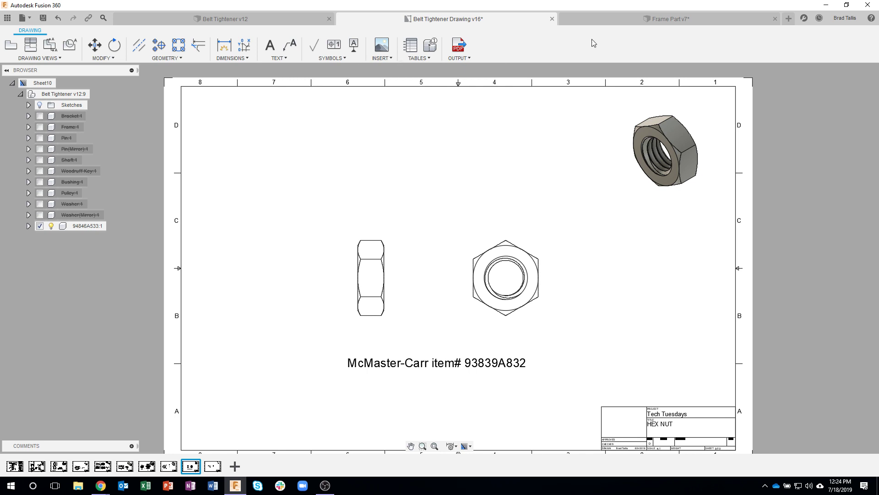
pyautogui.click(625, 20)
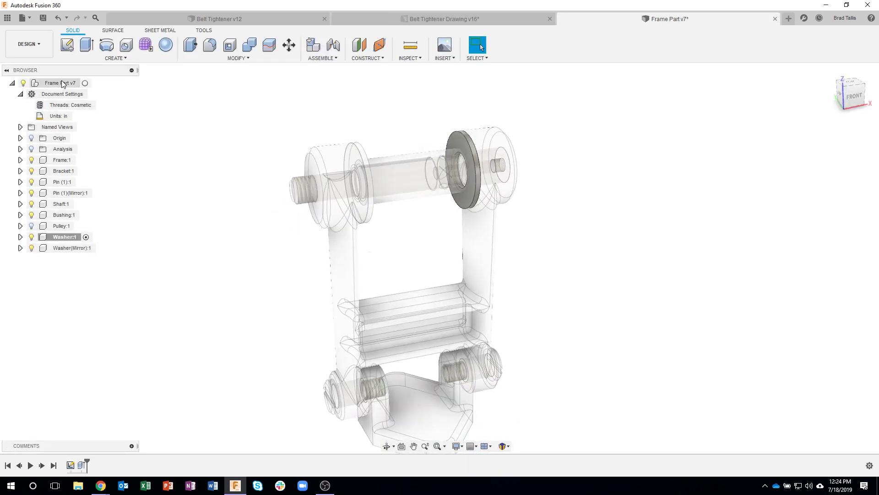
pyautogui.click(86, 83)
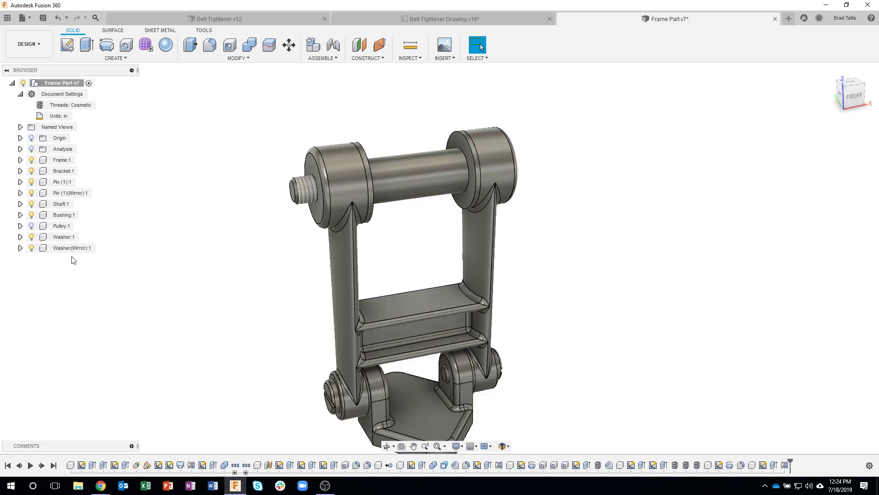
pyautogui.click(32, 226)
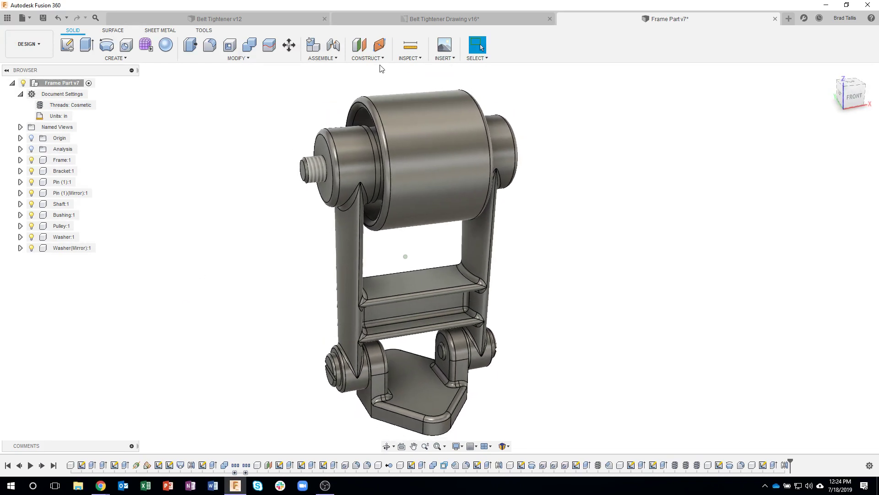
# Open the McMaster-Carr component catalog for insertion in an enlarged window and browse to its washers category
pyautogui.click(451, 59)
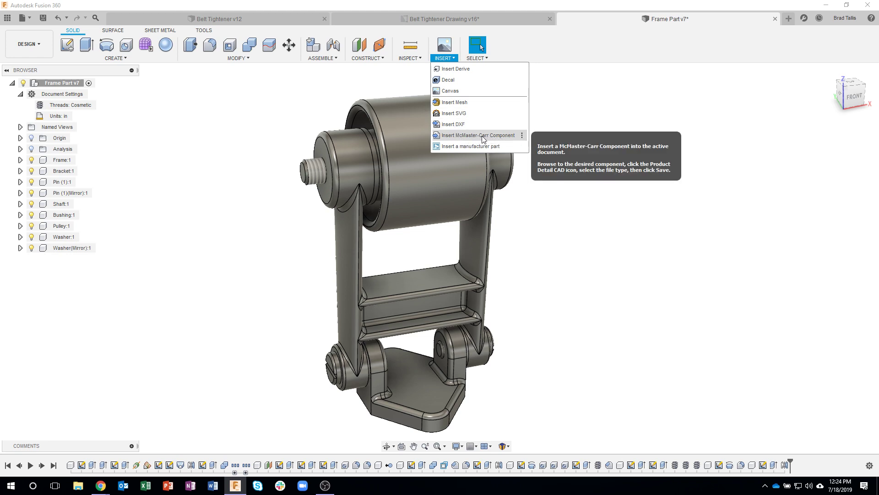
pyautogui.click(465, 136)
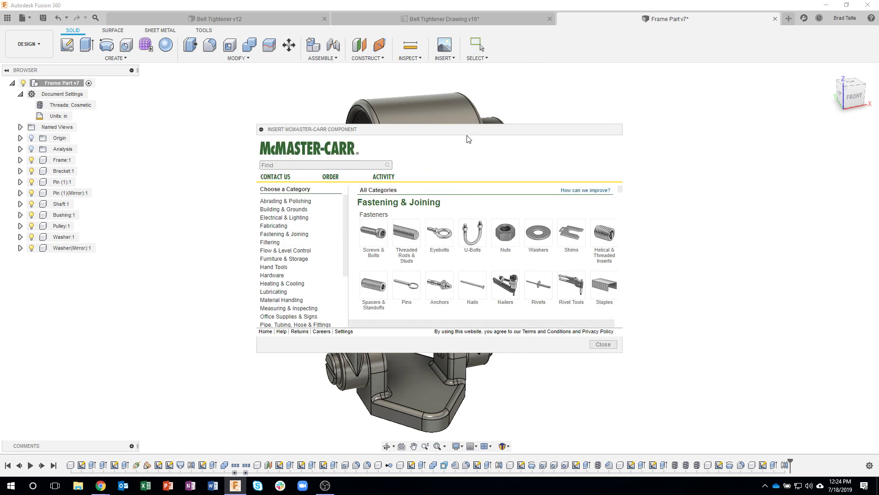
pyautogui.moveTo(442, 133); pyautogui.dragTo(540, 87)
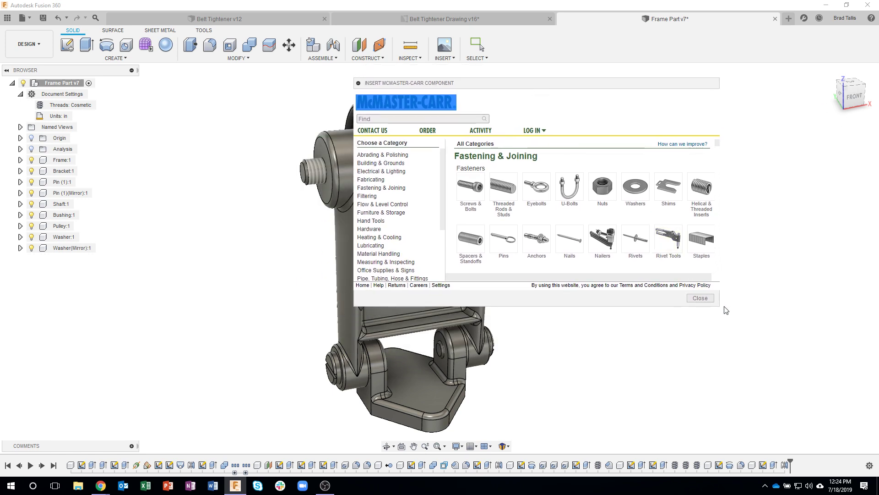
pyautogui.moveTo(719, 305); pyautogui.dragTo(802, 374)
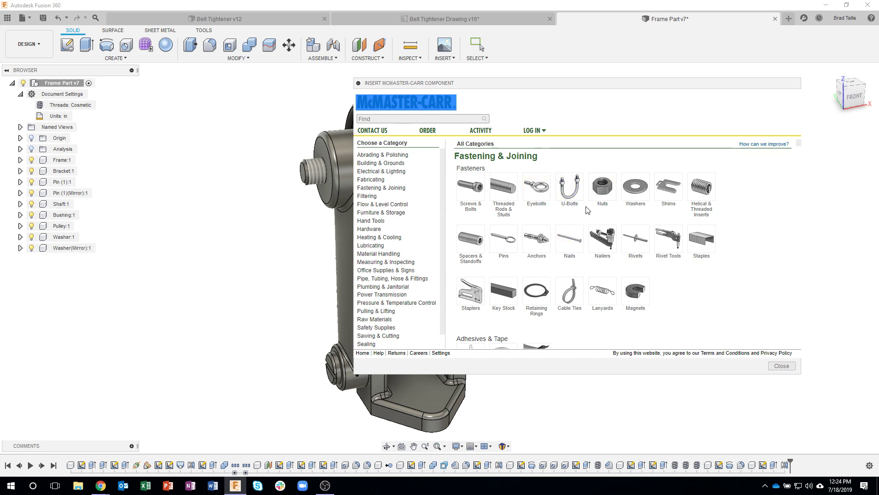
pyautogui.click(637, 190)
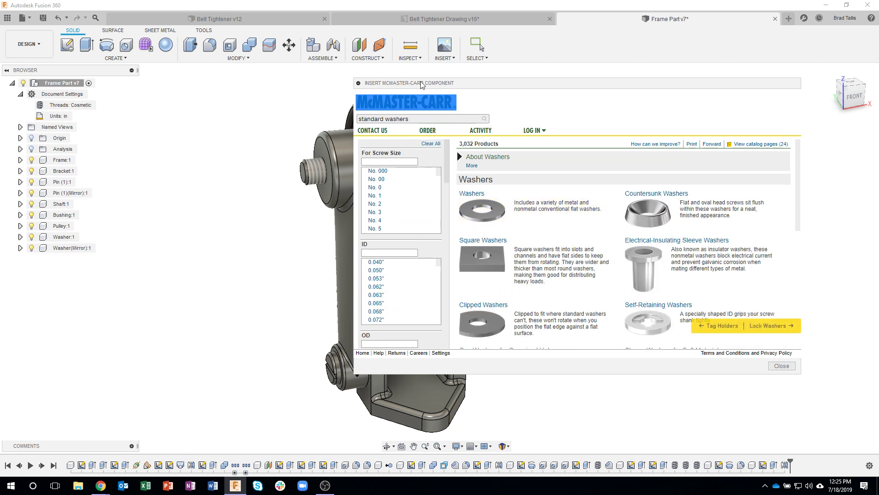
# Search the McMaster-Carr catalog for item 93839A832
pyautogui.click(416, 120)
pyautogui.hotkey('ctrl', 'a')
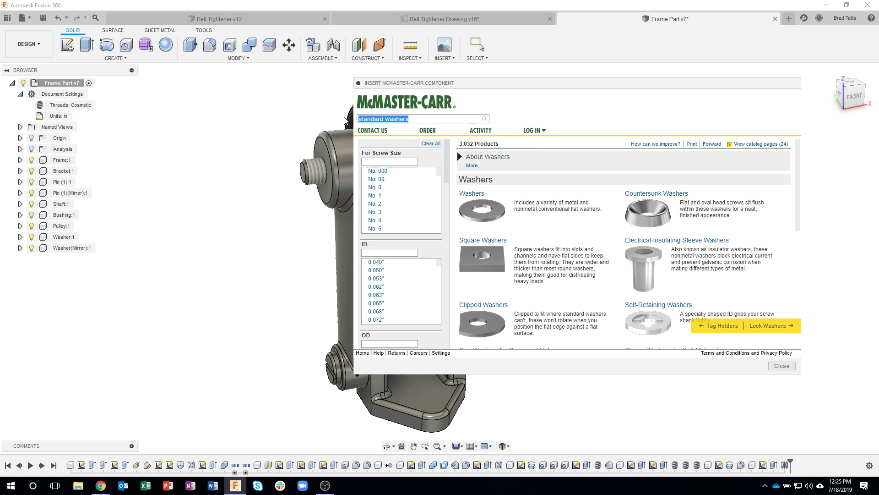
pyautogui.write('938')
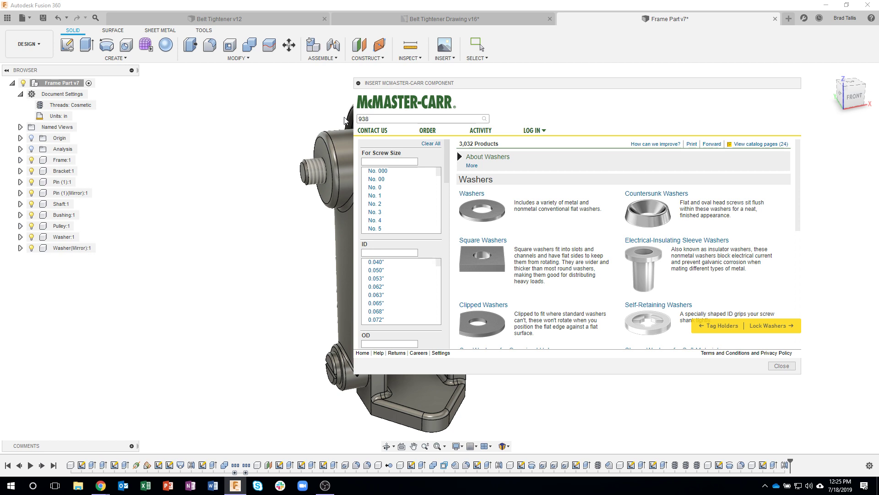
pyautogui.write('39A832')
pyautogui.press('Return')
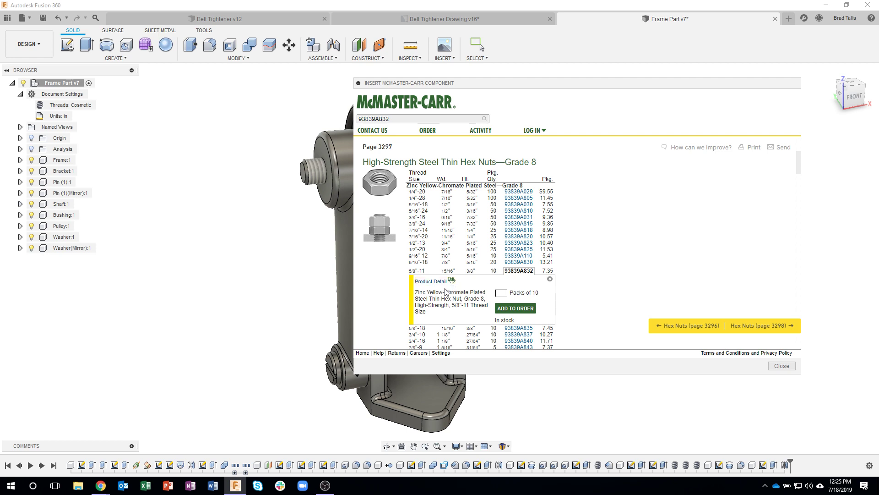
# Open the product detail of hex nut 93839A832 and insert its 3-D STEP model into the assembly
pyautogui.click(432, 281)
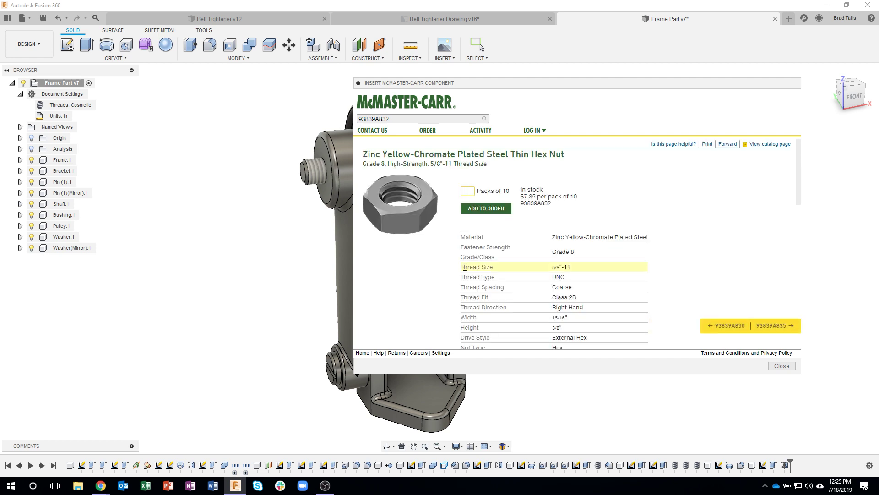
pyautogui.scroll(-10, 436, 229)
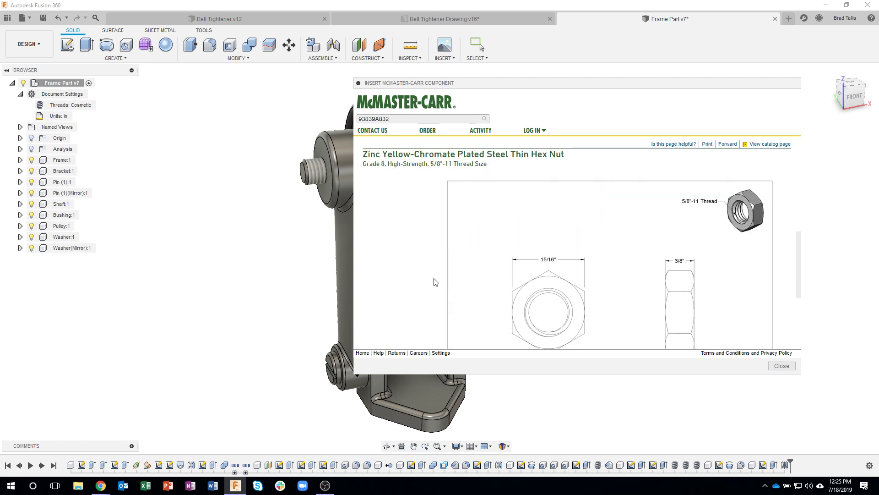
pyautogui.scroll(-1, 439, 286)
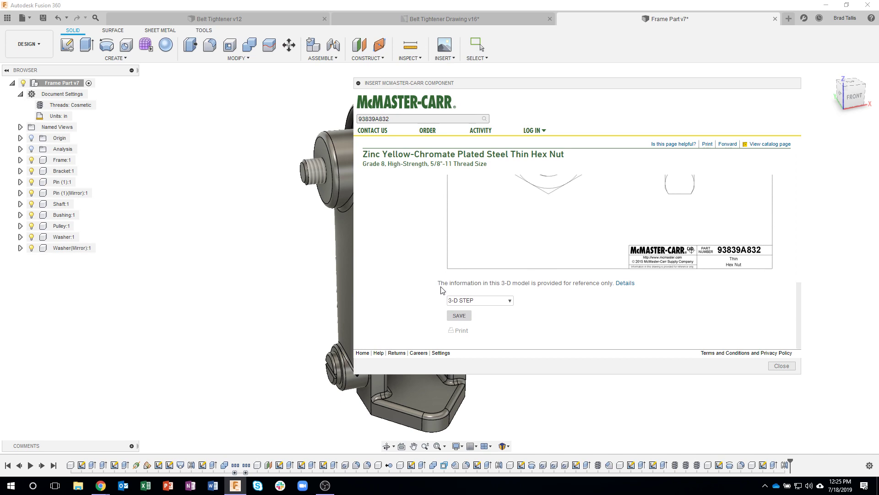
pyautogui.click(473, 304)
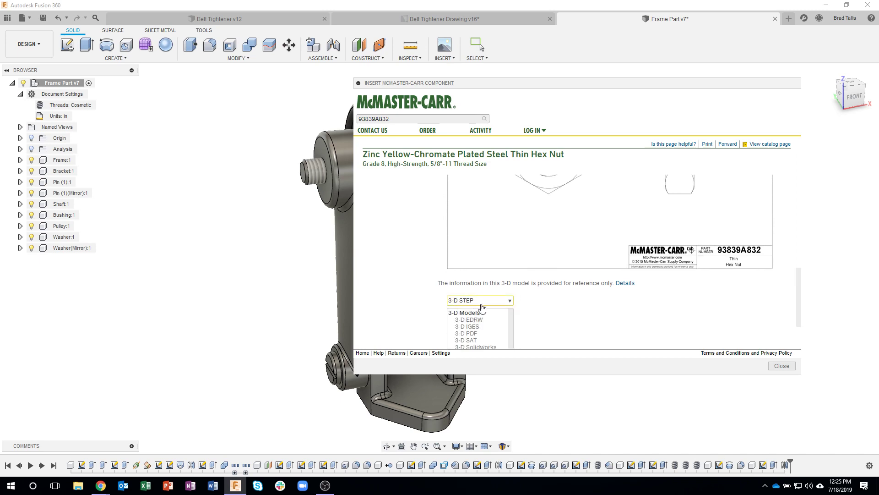
pyautogui.scroll(-1, 481, 307)
pyautogui.click(482, 309)
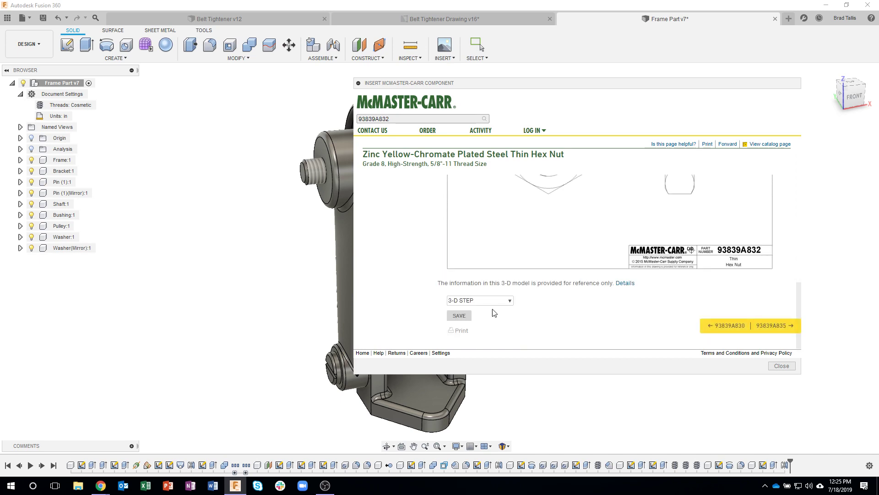
pyautogui.click(453, 315)
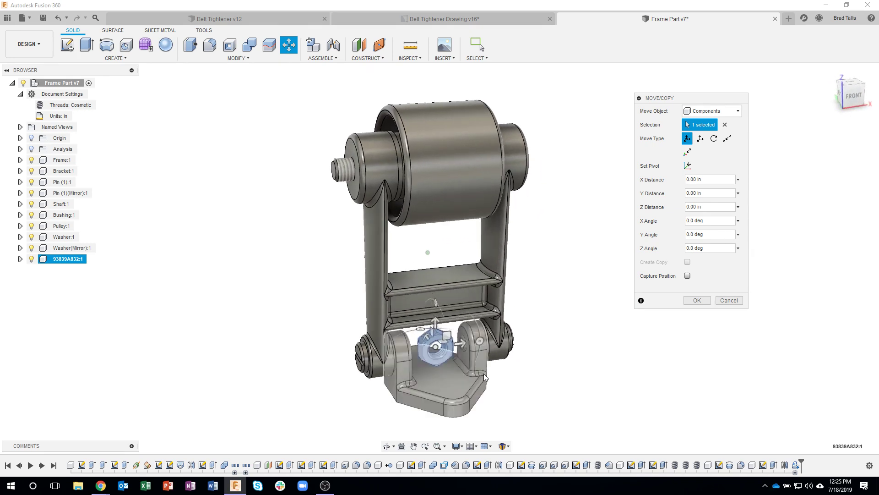
# Move the inserted hex nut beside the shaft's threaded end and rotate it 90 degrees so its bore faces the shaft
pyautogui.moveTo(463, 340); pyautogui.dragTo(315, 163)
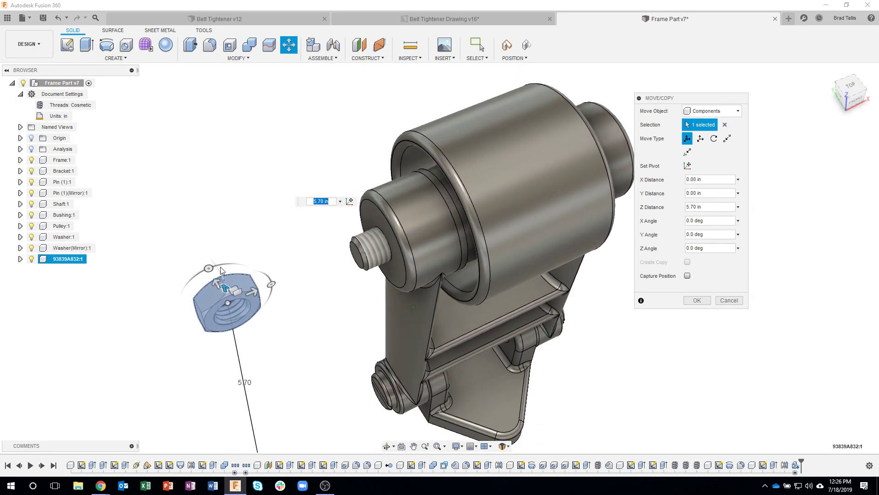
pyautogui.moveTo(207, 267); pyautogui.dragTo(174, 327)
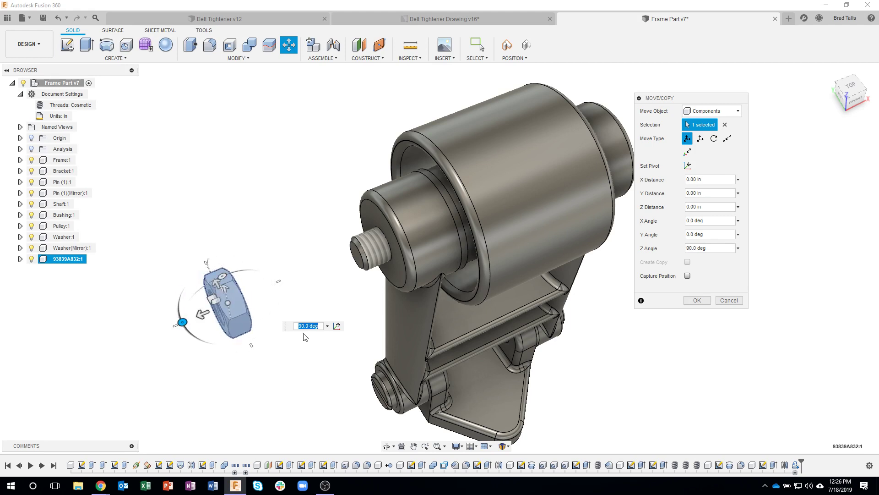
pyautogui.keyDown('shift'); pyautogui.moveTo(306, 337); pyautogui.dragTo(277, 195, button='middle'); pyautogui.keyUp('shift')
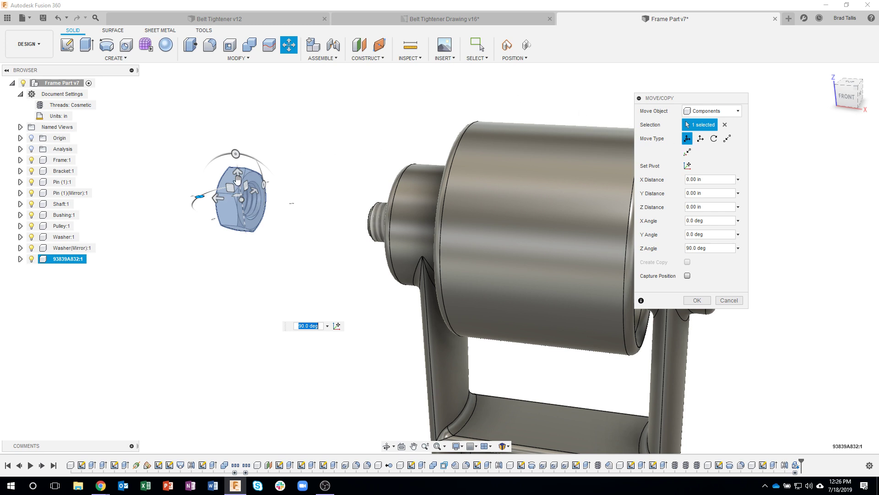
pyautogui.moveTo(219, 200)
pyautogui.mouseDown()
pyautogui.moveTo(235, 200)
pyautogui.moveTo(227, 199)
pyautogui.mouseUp()
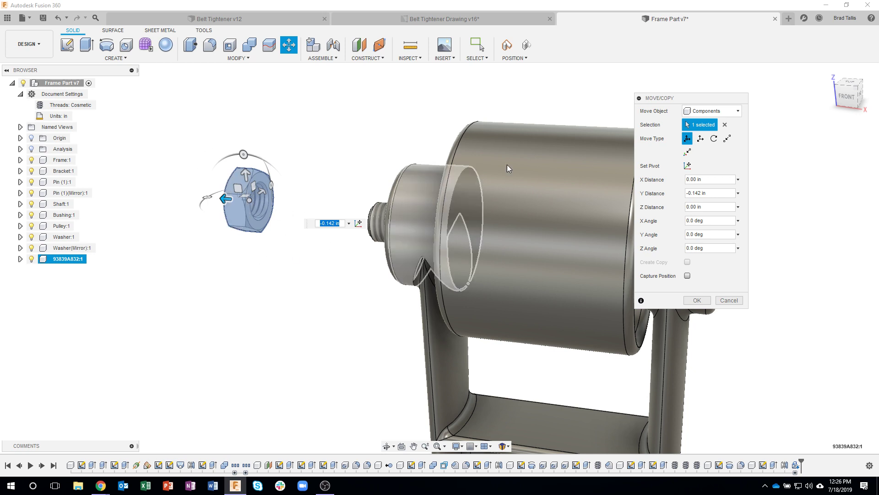
# Move the nut point to point from its bore centre to the centre of the frame boss's outer face, and capture the position
pyautogui.click(728, 139)
pyautogui.scroll(5, 243, 158)
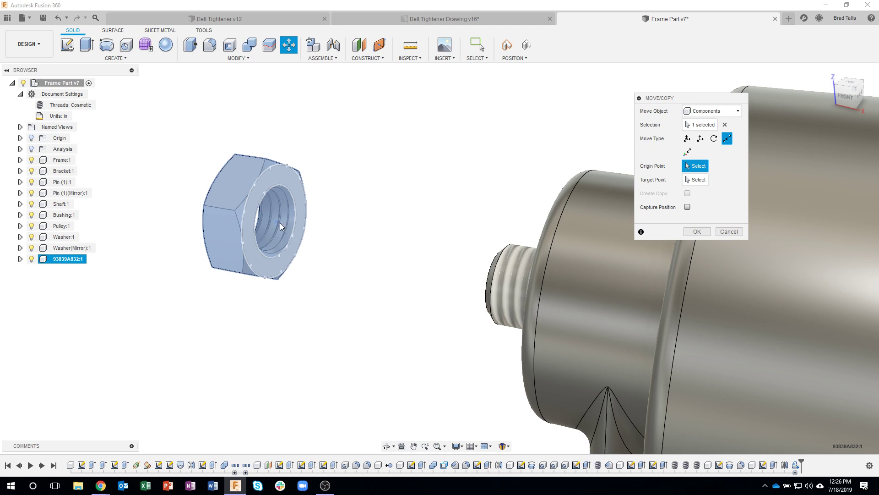
pyautogui.scroll(4, 343, 226)
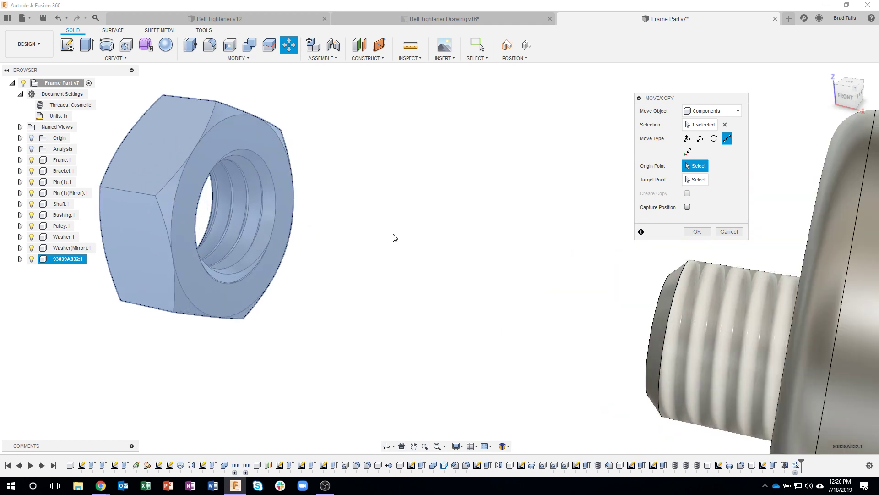
pyautogui.keyDown('shift'); pyautogui.moveTo(342, 223); pyautogui.dragTo(315, 168, button='middle'); pyautogui.keyUp('shift')
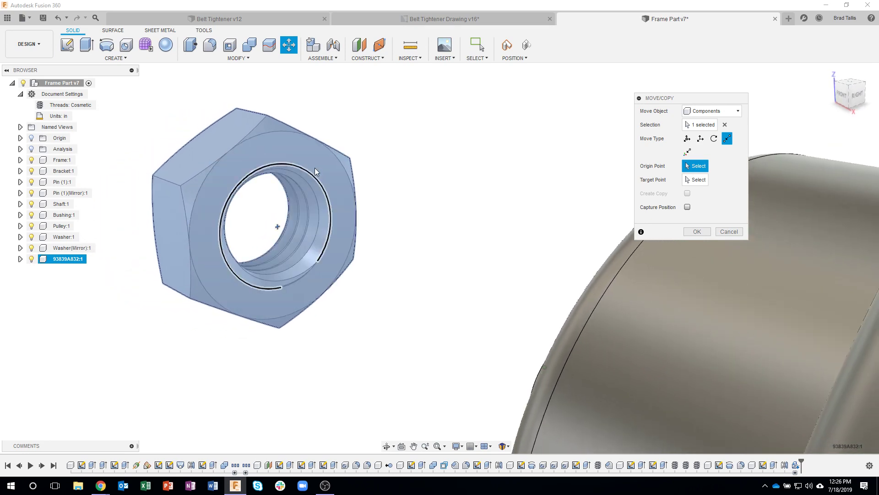
pyautogui.click(278, 227)
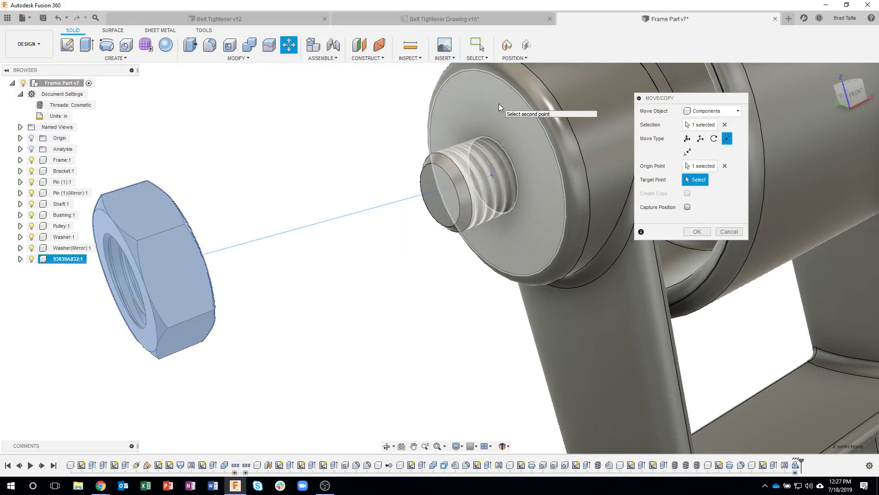
pyautogui.click(492, 175)
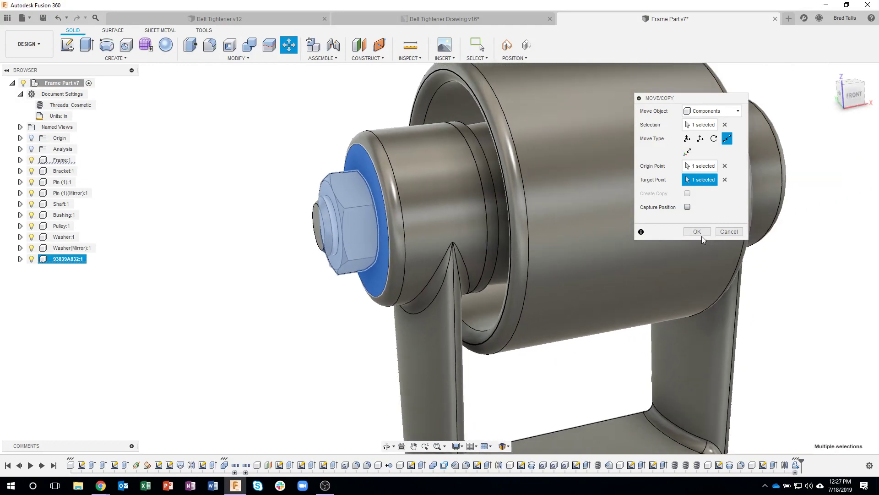
pyautogui.click(698, 232)
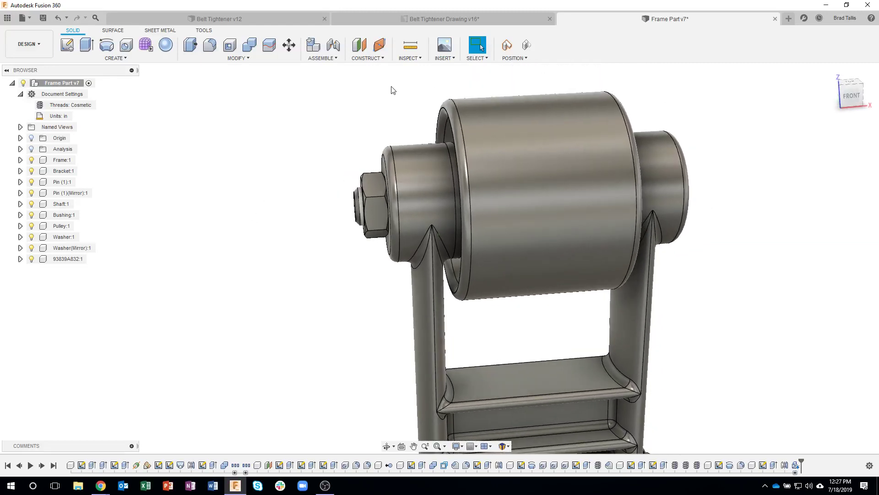
pyautogui.click(508, 46)
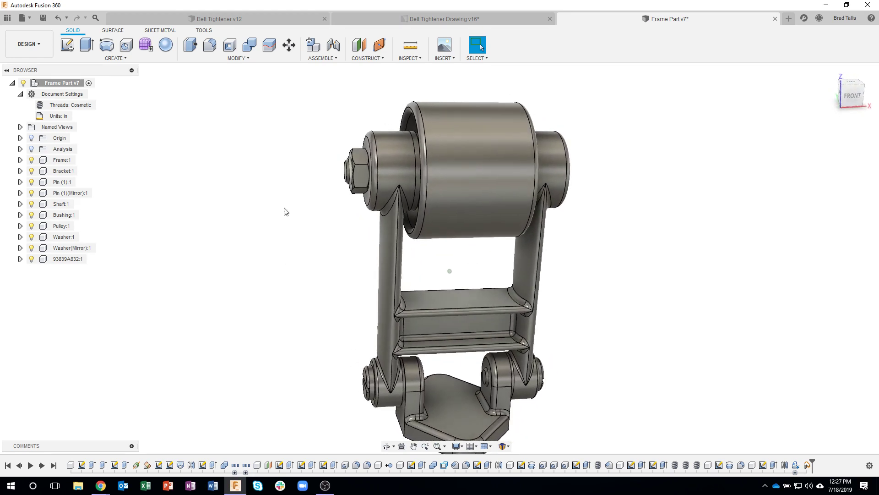
# Pull the nut off the shaft's threaded end, and revert it to its captured position
pyautogui.moveTo(365, 172); pyautogui.dragTo(306, 138)
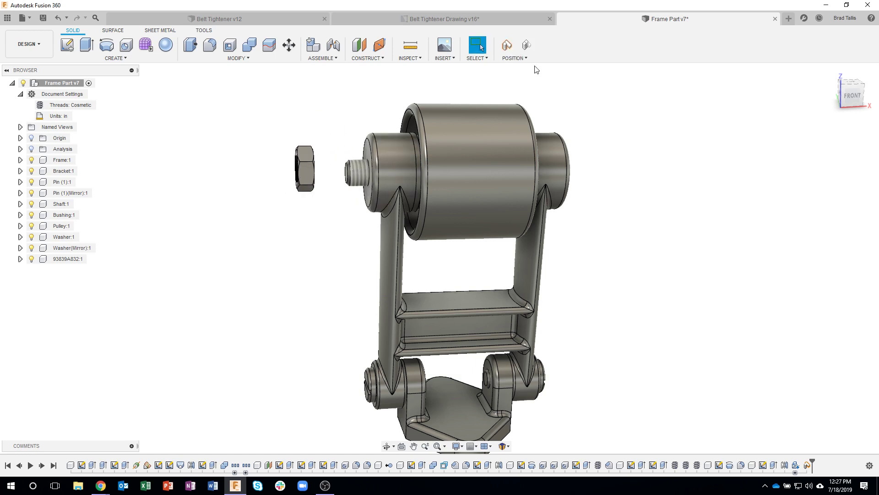
pyautogui.click(526, 45)
pyautogui.keyDown('shift'); pyautogui.moveTo(353, 167); pyautogui.dragTo(604, 290, button='middle'); pyautogui.keyUp('shift')
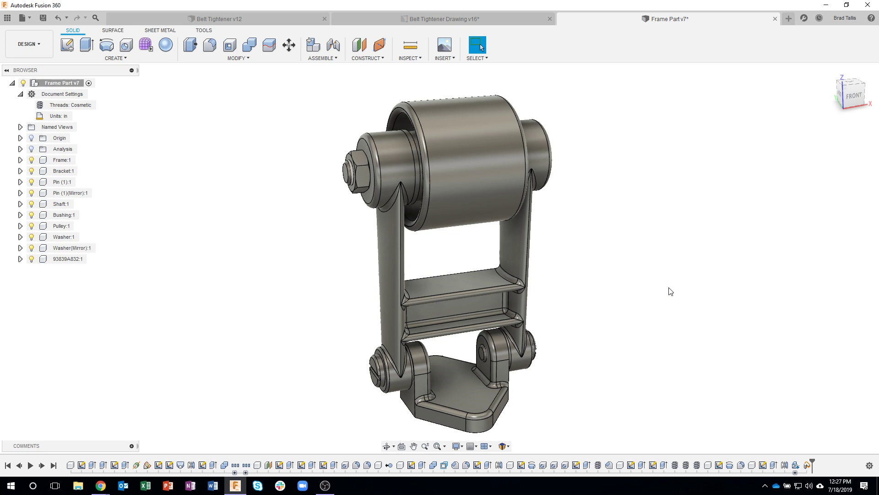
# Look up the Woodruff key's dimensions on its sheet in the Belt Tightener drawing, and return to the frame assembly
pyautogui.click(348, 23)
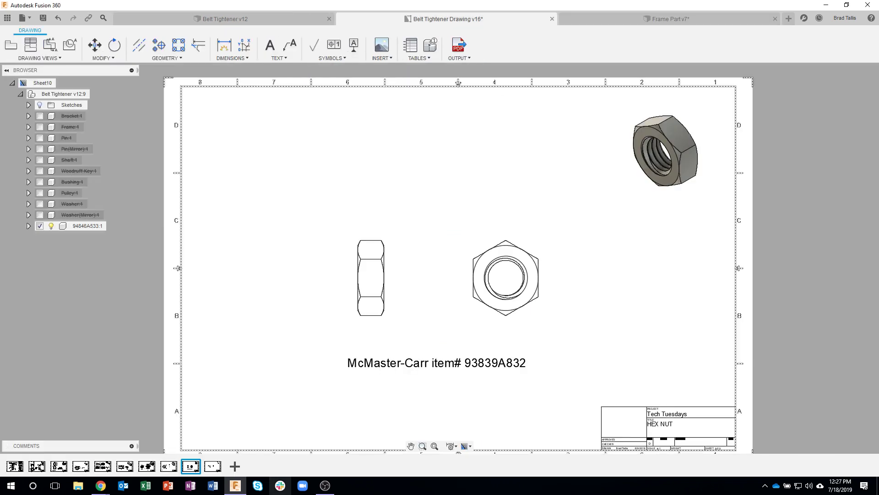
pyautogui.click(213, 466)
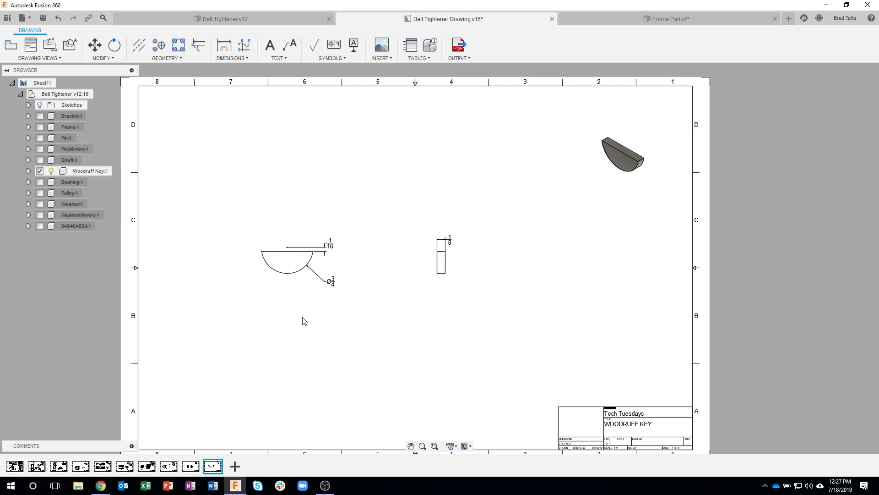
pyautogui.click(595, 21)
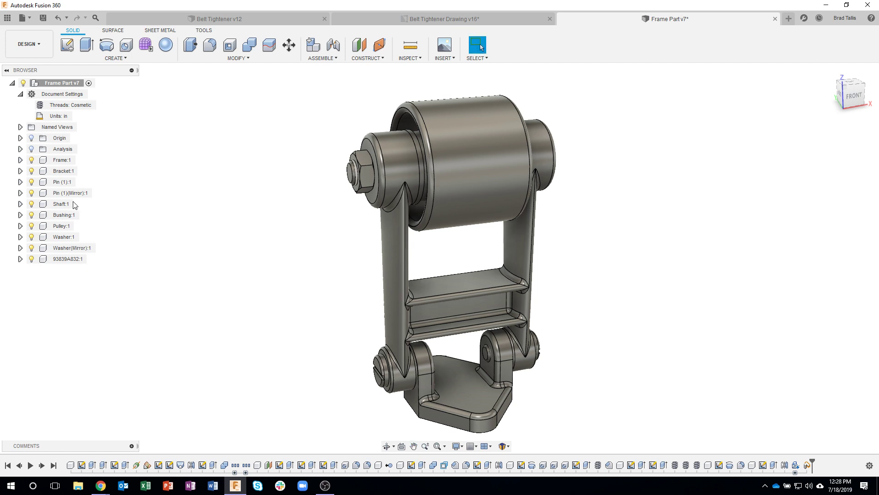
# Activate the Shaft component and isolate it with its key slot in view
pyautogui.click(78, 205)
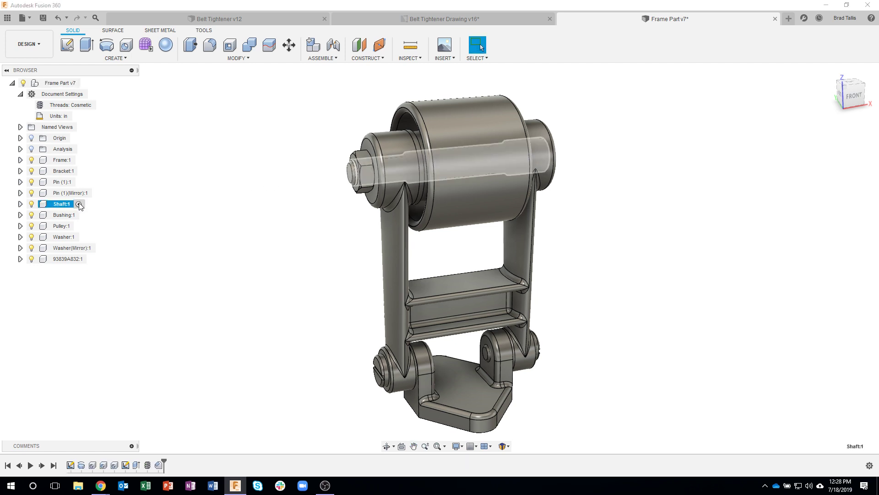
pyautogui.rightClick(67, 207)
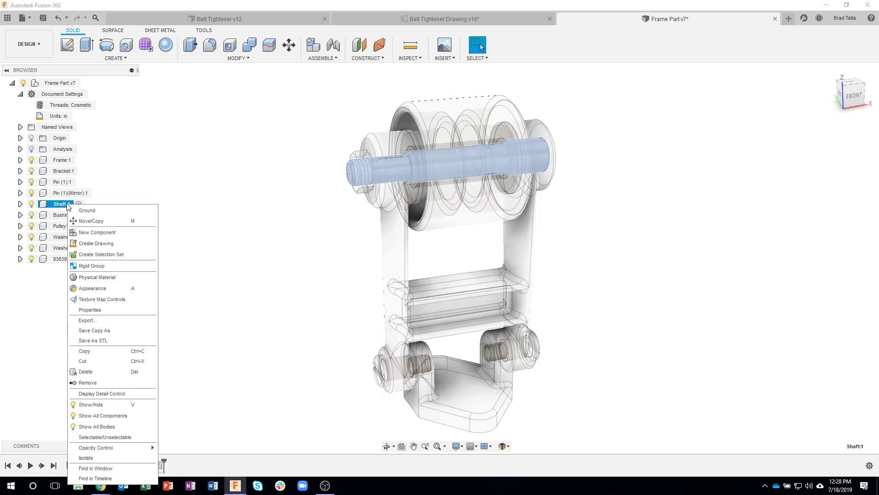
pyautogui.click(89, 458)
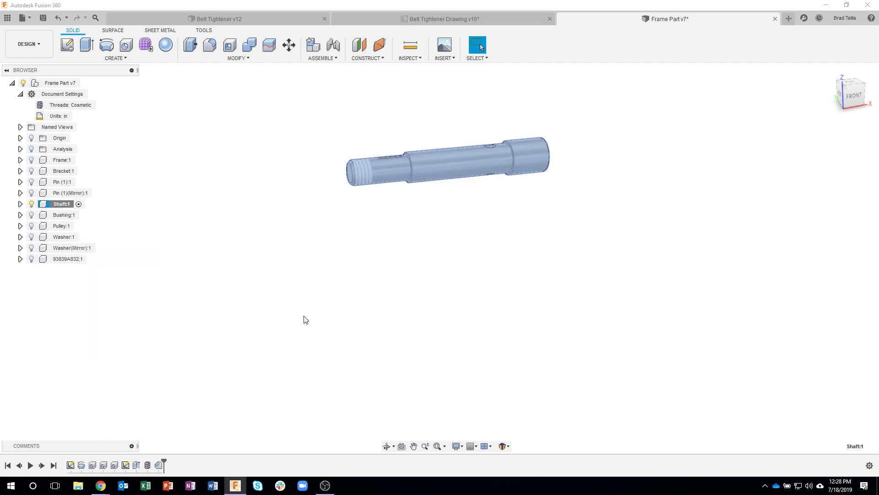
pyautogui.click(314, 255)
pyautogui.scroll(2, 306, 135)
pyautogui.keyDown('shift'); pyautogui.moveTo(406, 167); pyautogui.dragTo(404, 168, button='middle'); pyautogui.keyUp('shift')
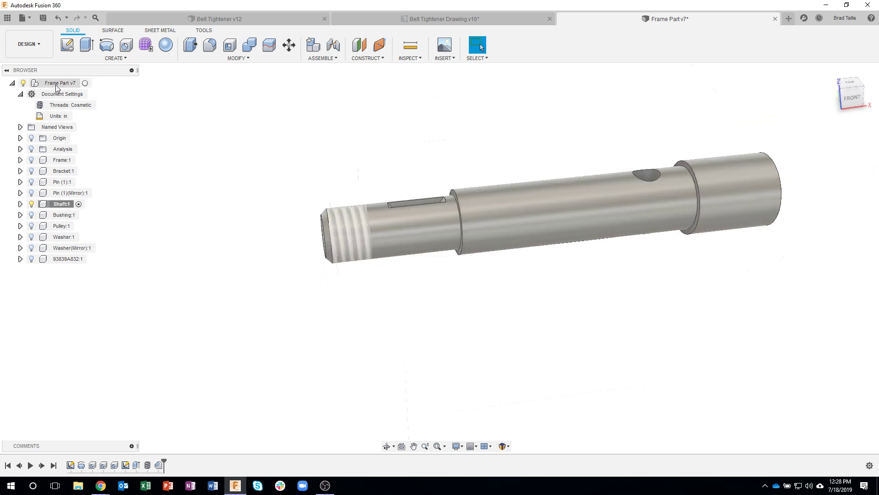
# Create a new component inside the Shaft component and name it Woodruff Key
pyautogui.rightClick(48, 205)
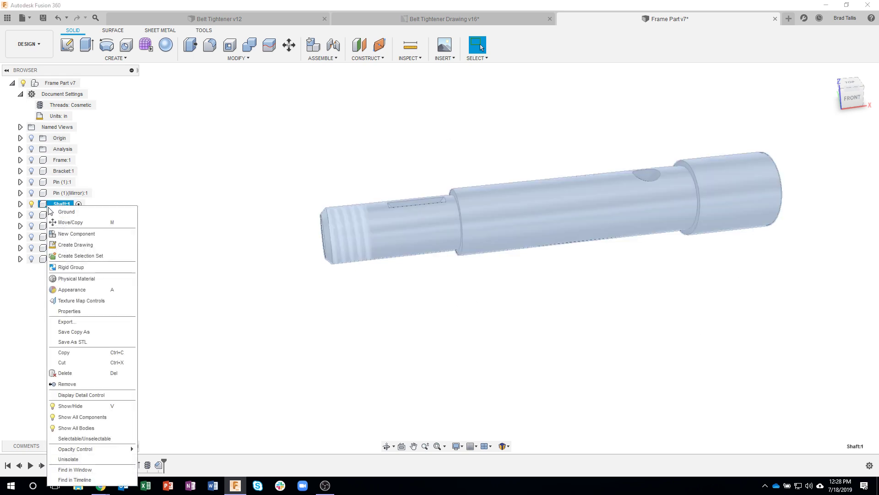
pyautogui.click(73, 233)
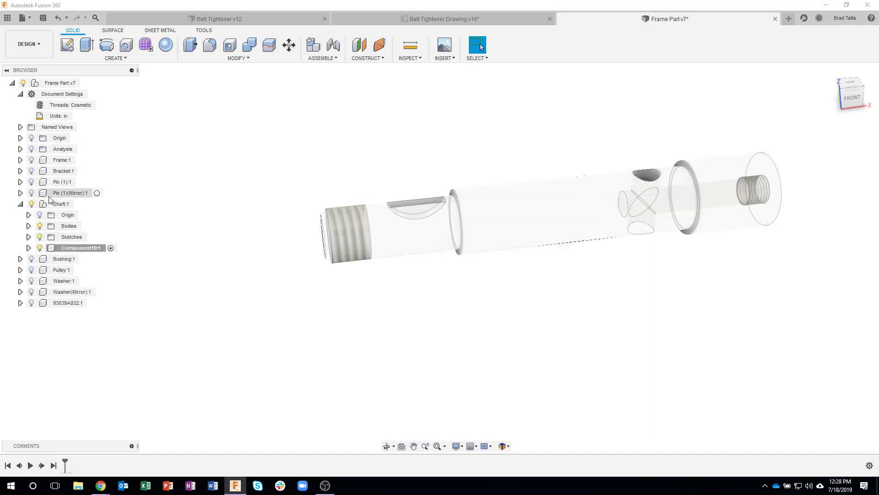
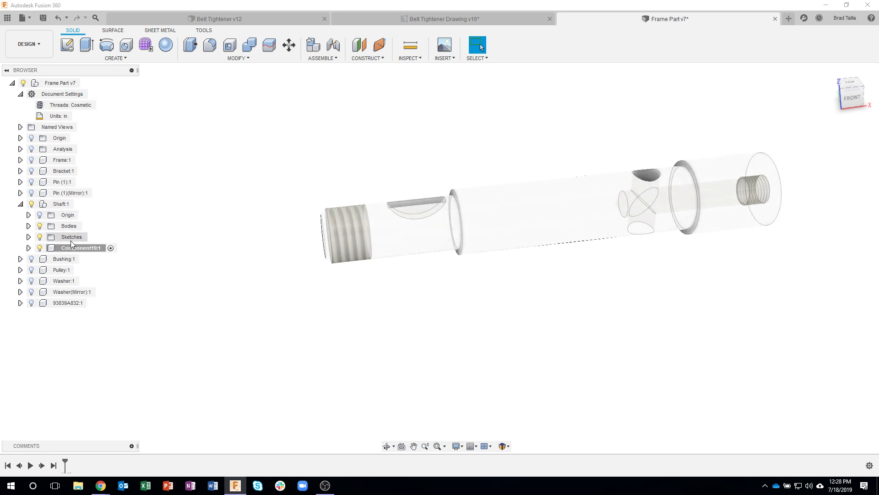
pyautogui.click(83, 250)
pyautogui.click(84, 249)
pyautogui.write('Woodruff Key')
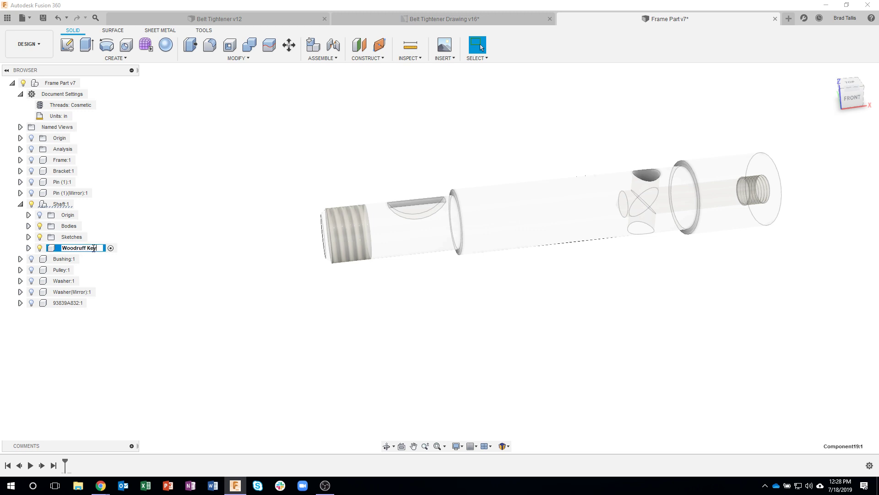
pyautogui.press('Return')
# Start a sketch on the front origin plane for the Woodruff Key and project the key slot's side face into it
pyautogui.click(67, 44)
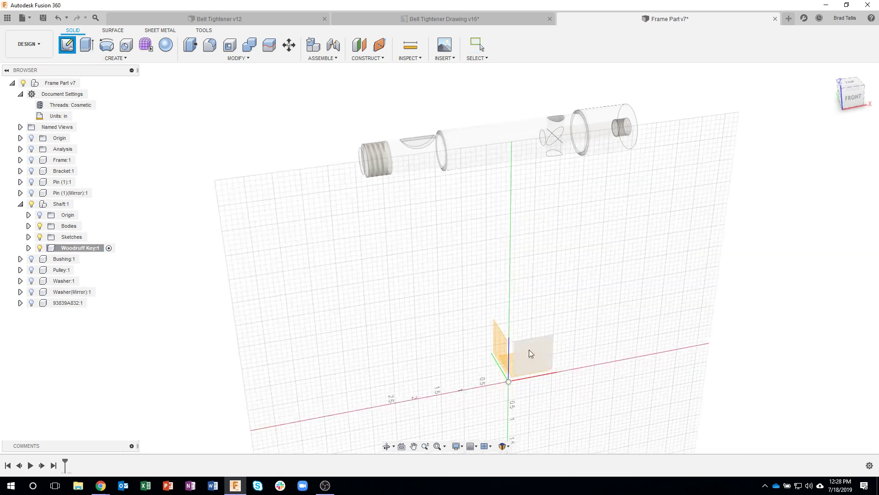
pyautogui.click(529, 350)
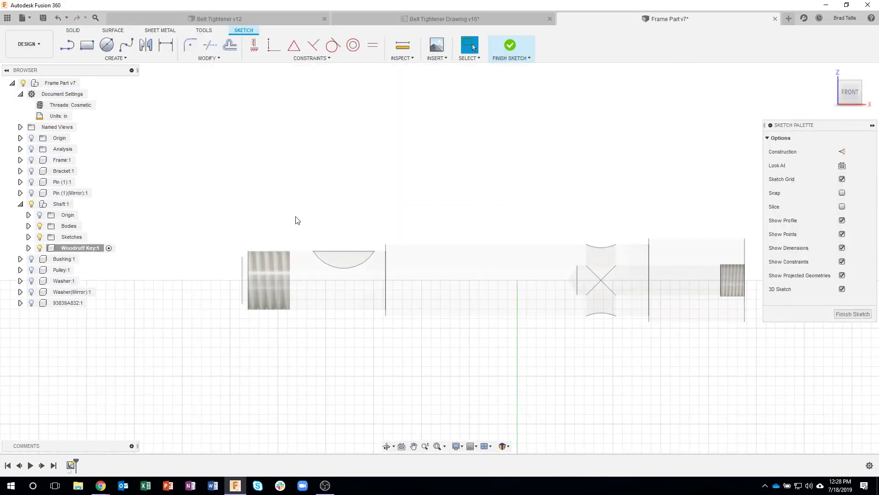
pyautogui.press('p')
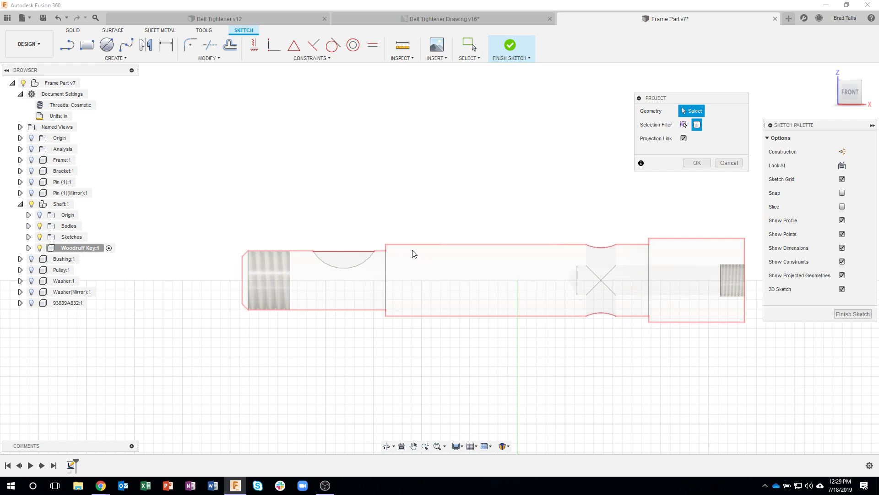
pyautogui.click(684, 125)
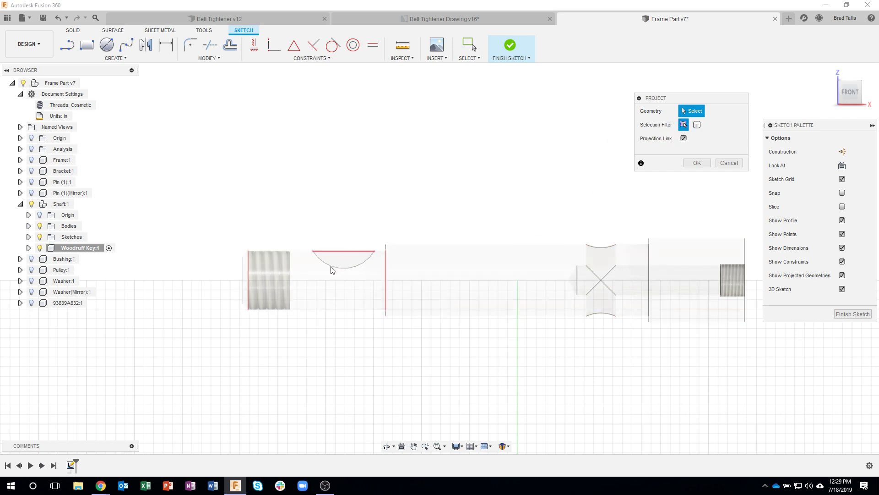
pyautogui.keyDown('shift'); pyautogui.moveTo(356, 245); pyautogui.dragTo(350, 268, button='middle'); pyautogui.keyUp('shift')
pyautogui.scroll(5, 344, 268)
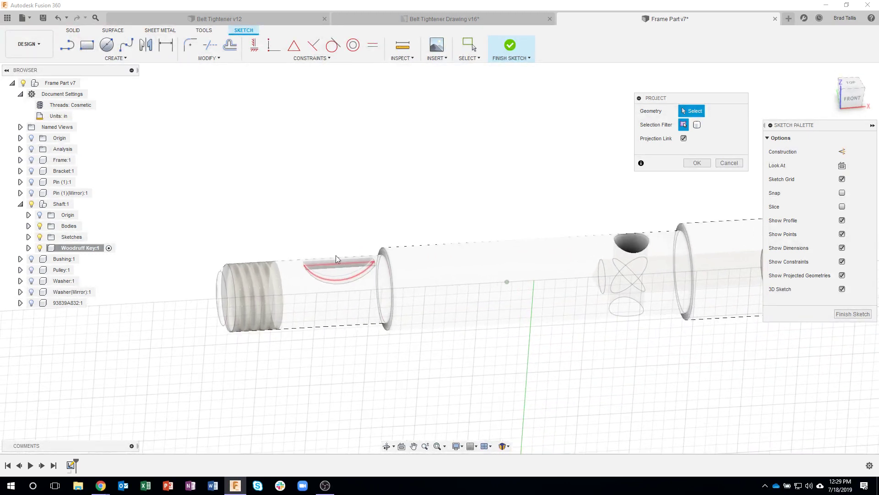
pyautogui.scroll(1, 333, 257)
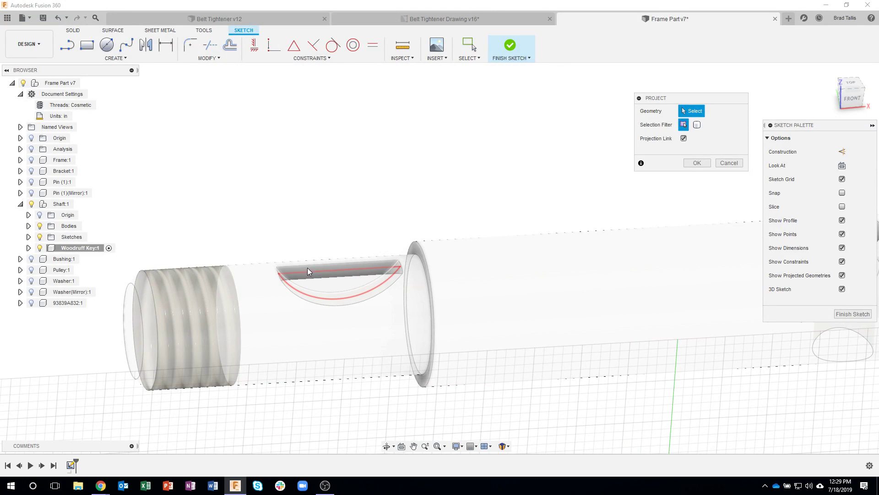
pyautogui.click(309, 268)
pyautogui.click(853, 98)
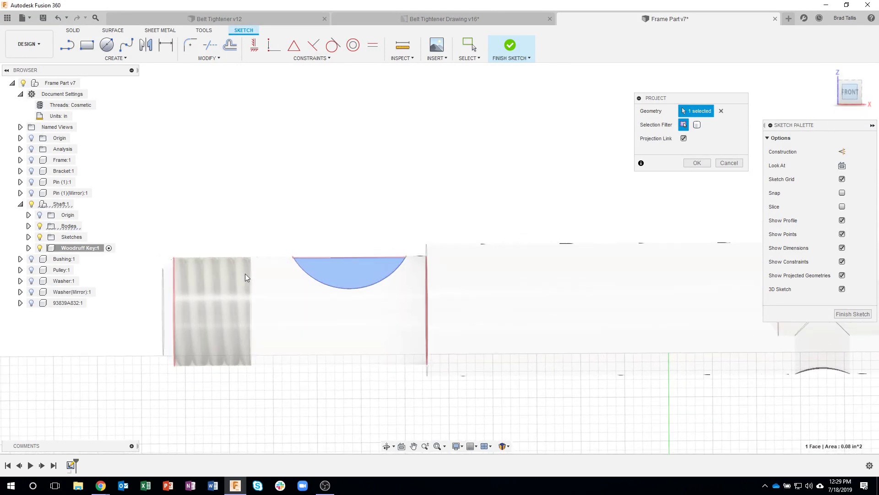
pyautogui.click(696, 163)
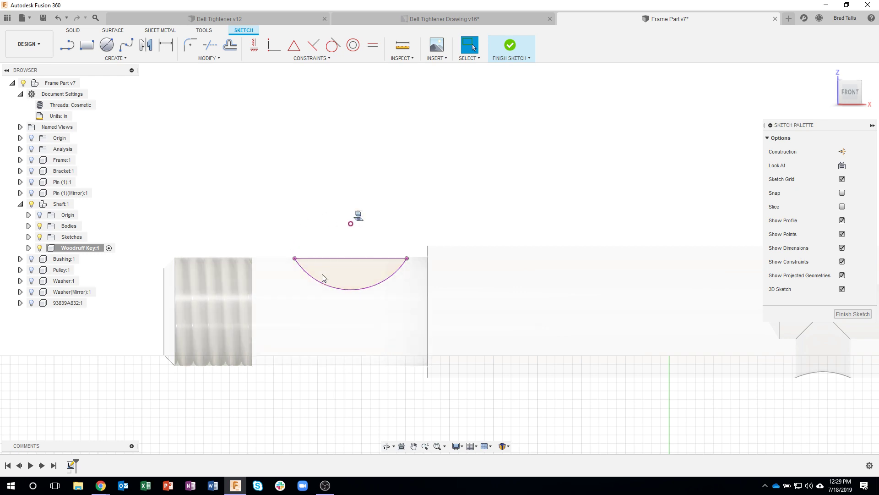
pyautogui.click(106, 44)
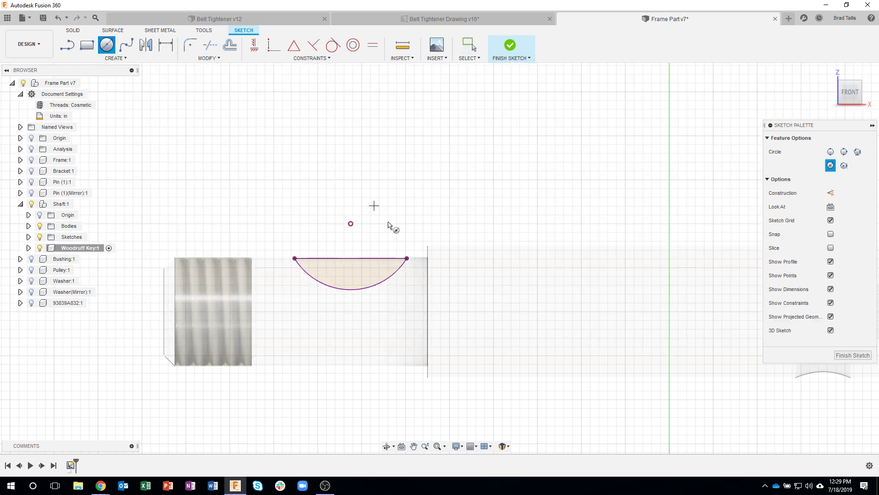
pyautogui.click(350, 224)
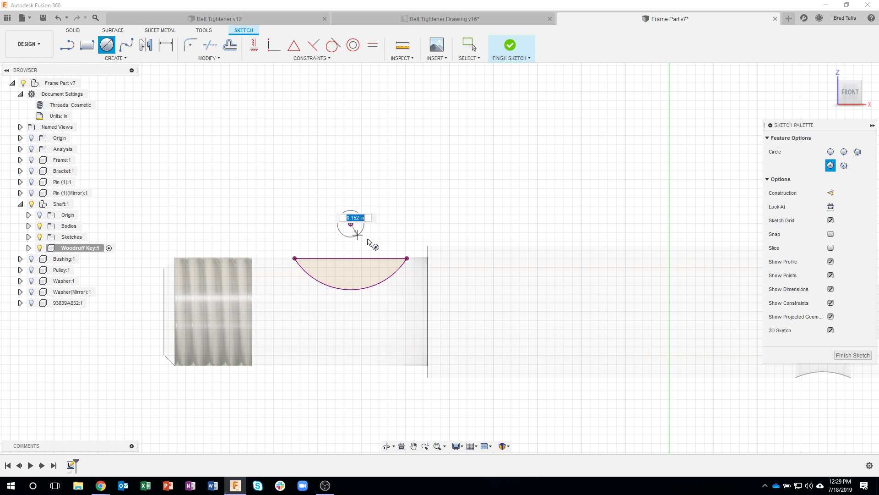
pyautogui.click(406, 258)
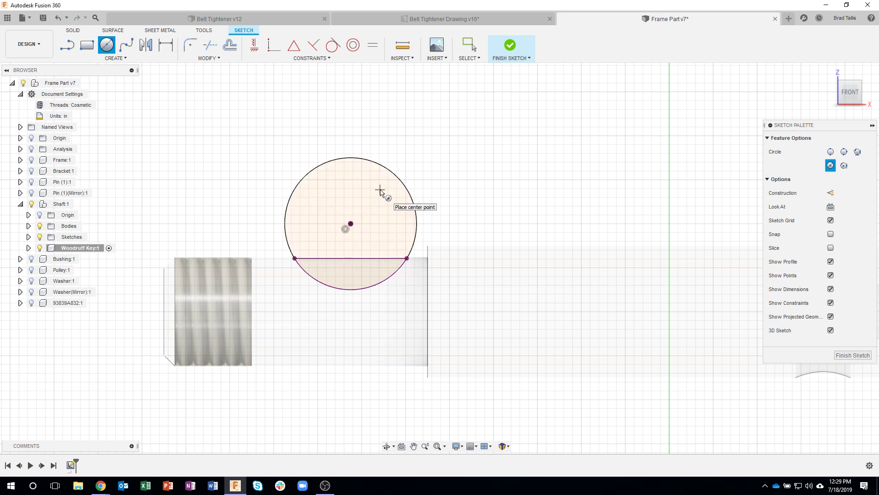
pyautogui.press('Escape')
pyautogui.hotkey('ctrl', 'z')
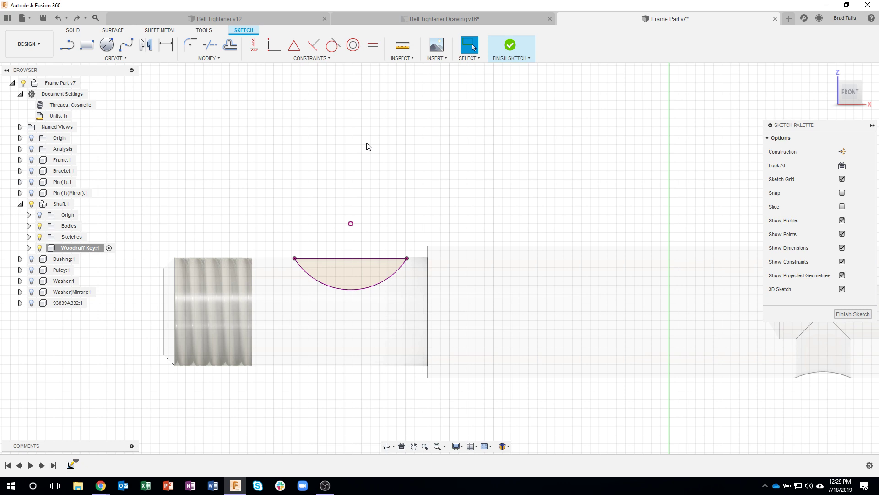
# Draw a circle centred on the projected arc's centre point through the slot's corner, and finish the sketch
pyautogui.click(112, 54)
pyautogui.click(351, 223)
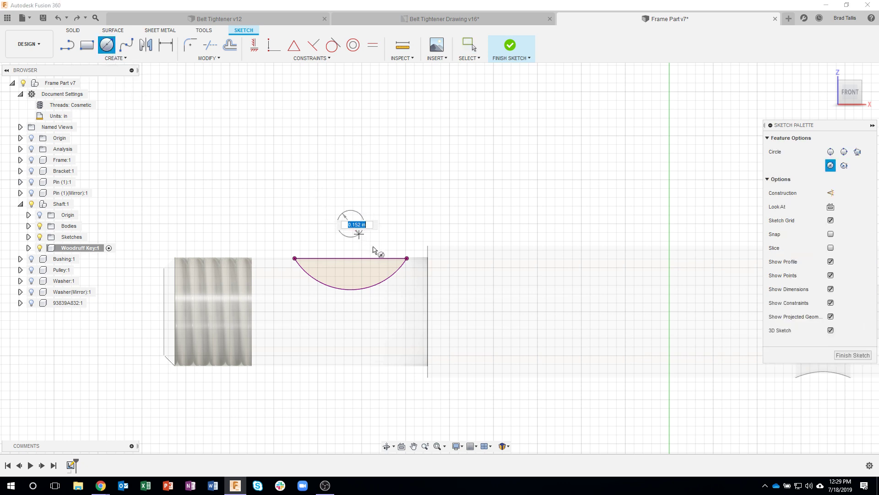
pyautogui.click(407, 258)
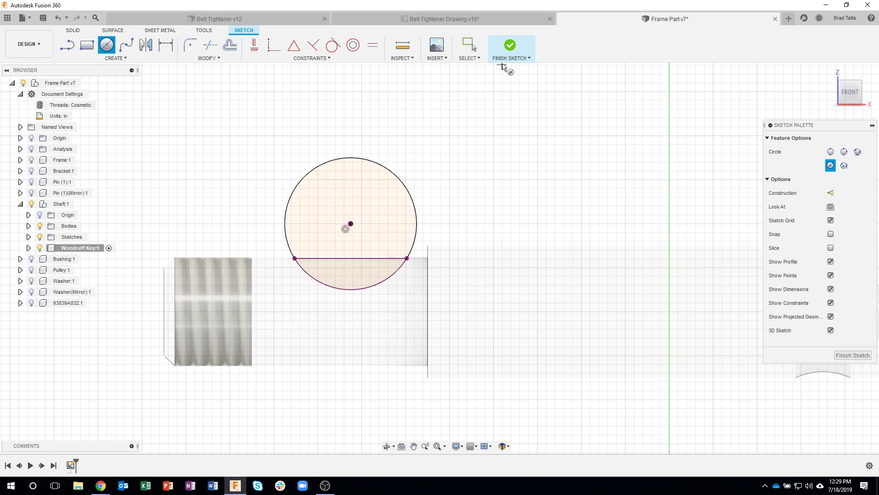
pyautogui.click(509, 45)
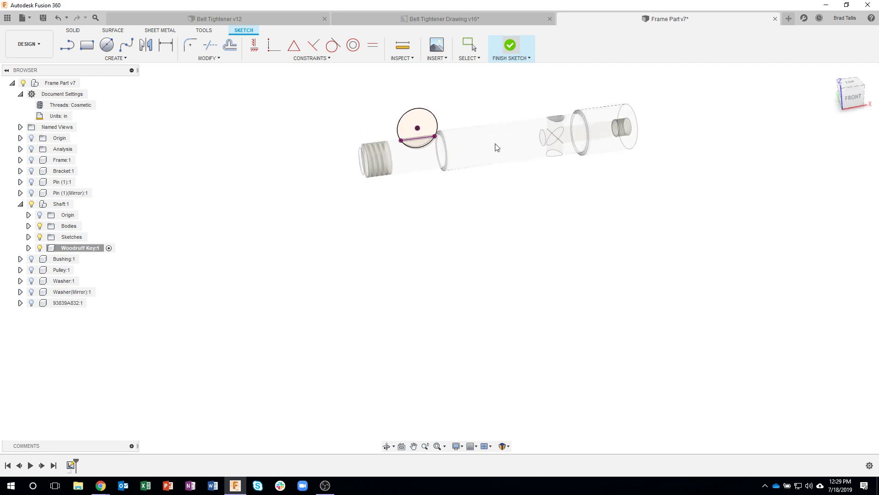
# Reopen the key sketch and draw a horizontal line across the full circle, slightly below its centre
pyautogui.scroll(3, 410, 258)
pyautogui.moveTo(339, 163); pyautogui.dragTo(315, 252, button='middle')
pyautogui.scroll(3, 316, 244)
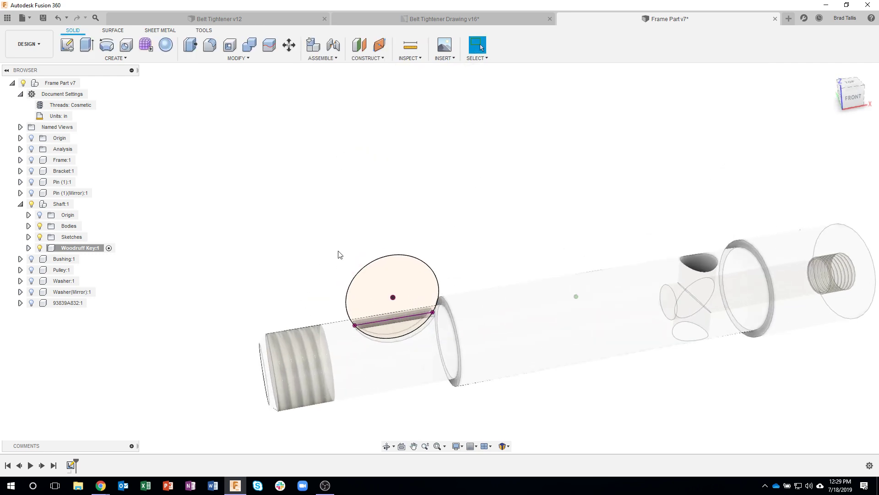
pyautogui.scroll(5, 405, 257)
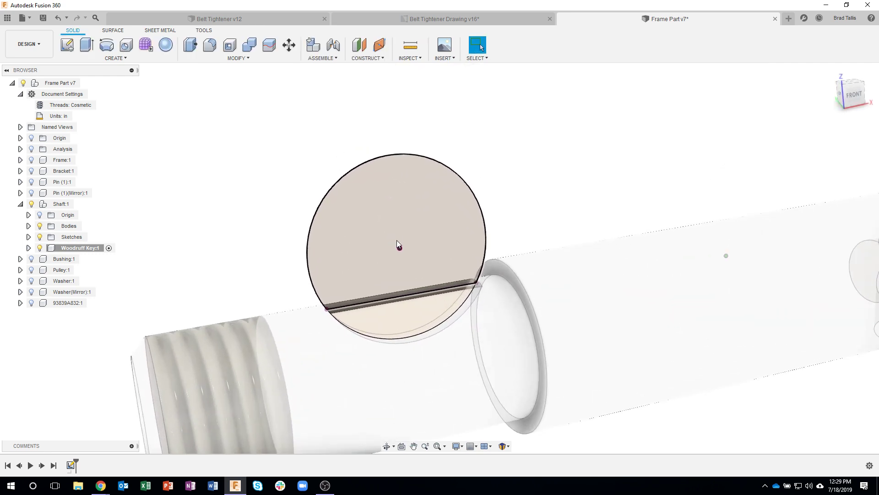
pyautogui.keyDown('shift'); pyautogui.moveTo(397, 240); pyautogui.dragTo(395, 205, button='middle'); pyautogui.keyUp('shift')
pyautogui.click(71, 467)
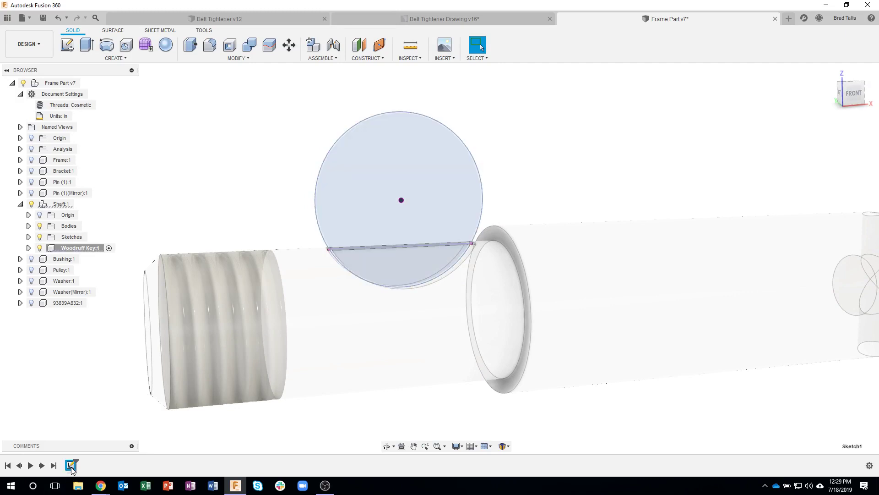
pyautogui.doubleClick(71, 467)
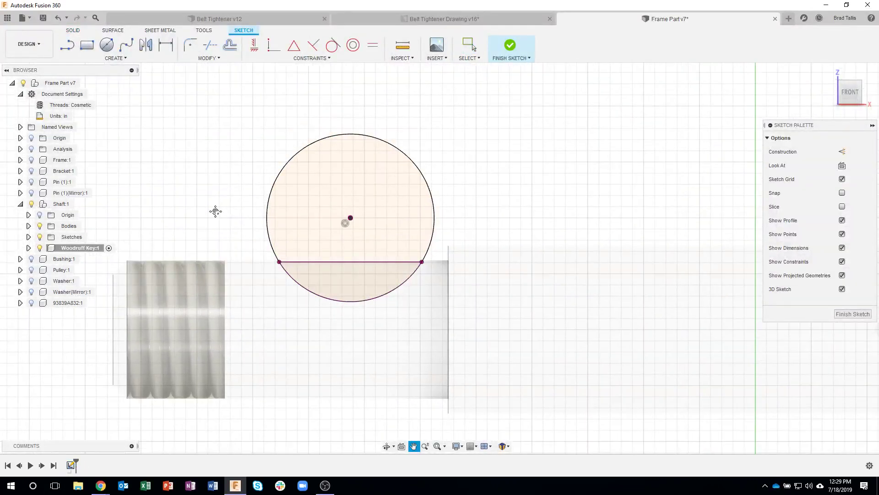
pyautogui.click(67, 44)
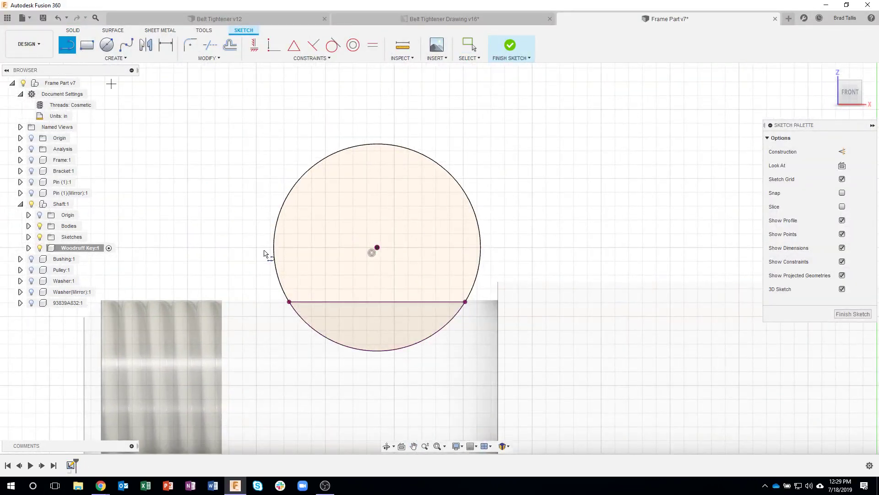
pyautogui.click(274, 261)
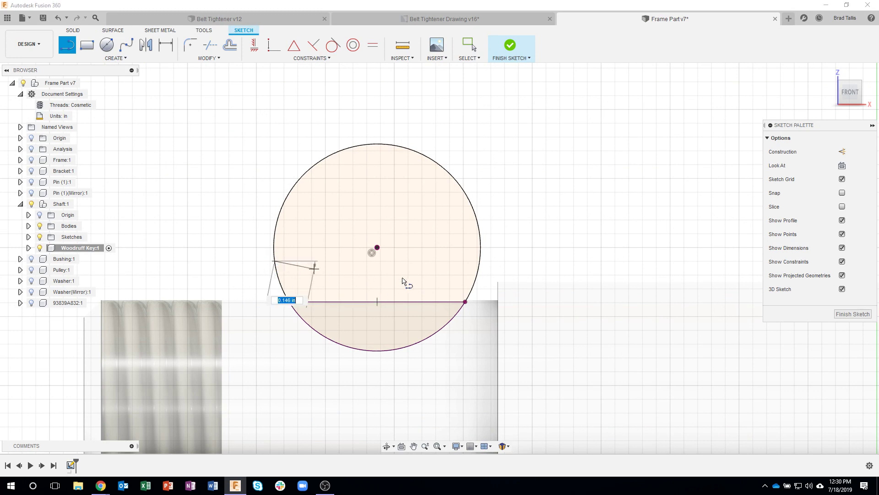
pyautogui.doubleClick(483, 263)
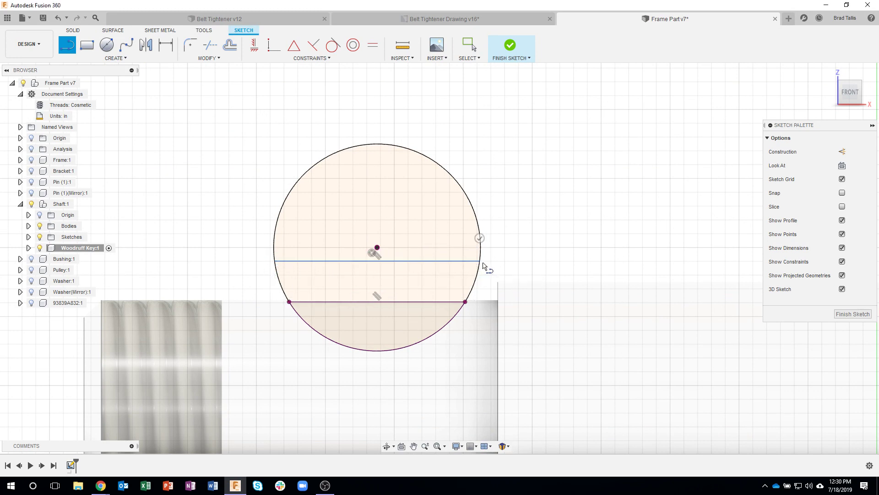
# Dimension the horizontal line 1/16 in from the circle's centre, and finish the sketch
pyautogui.press('d')
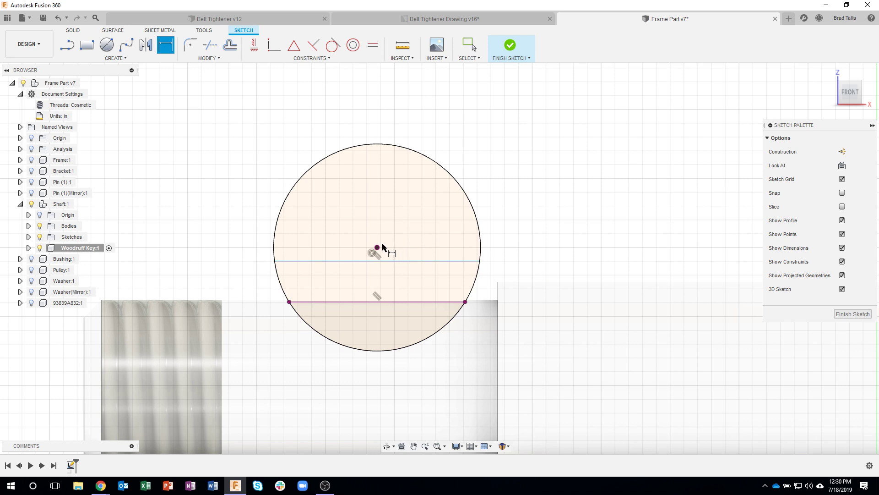
pyautogui.click(440, 261)
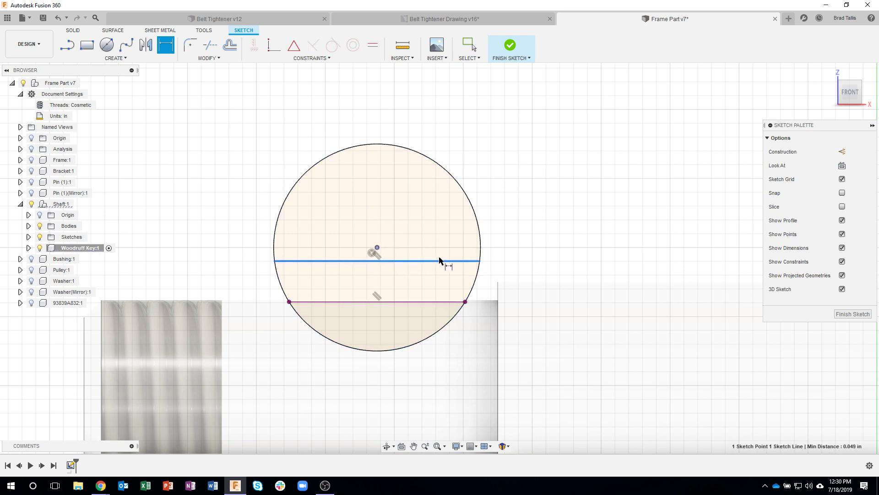
pyautogui.click(533, 257)
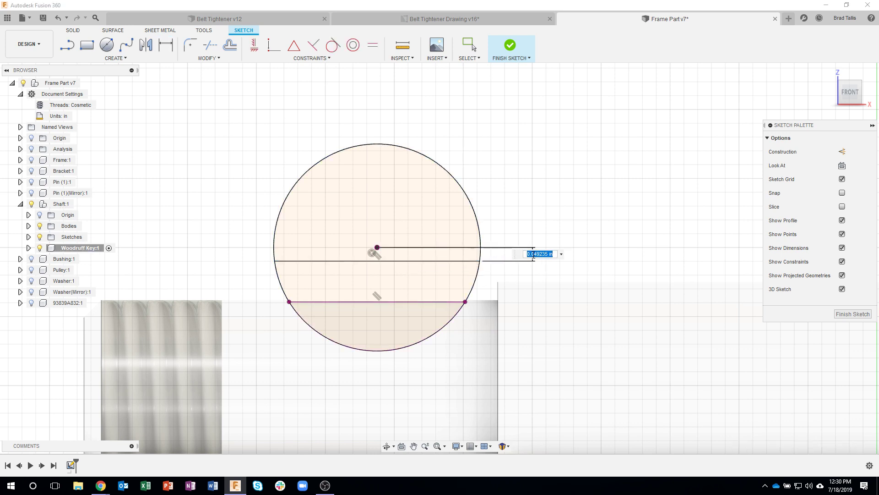
pyautogui.write('1/16')
pyautogui.press('Return')
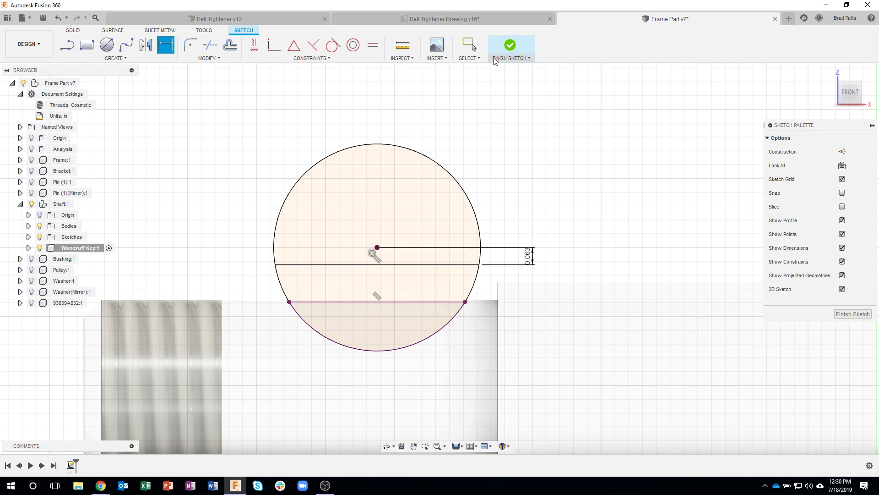
pyautogui.click(508, 46)
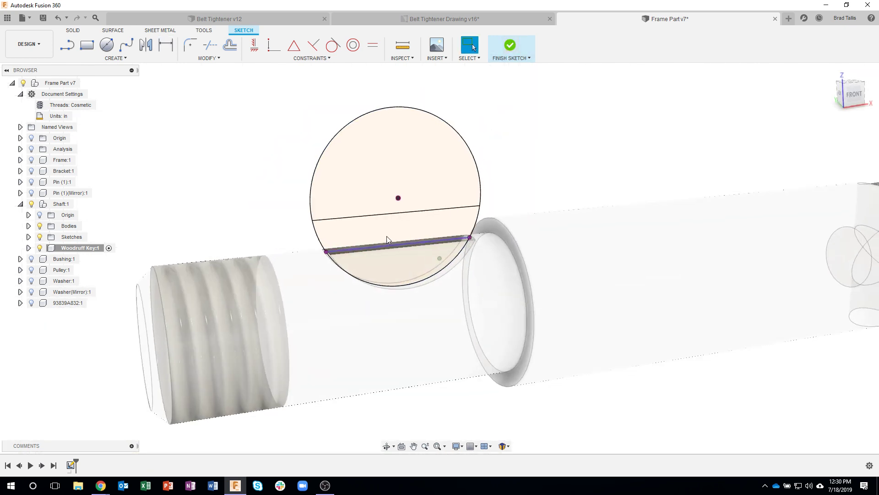
# Extrude the two profiles below the horizontal line symmetrically as a new body, with a whole-length distance of 1/8 in
pyautogui.moveTo(371, 221)
pyautogui.keyDown('shift'); pyautogui.mouseDown(button='middle')
pyautogui.moveTo(436, 215)
pyautogui.moveTo(348, 221)
pyautogui.mouseUp(button='middle'); pyautogui.keyUp('shift')
pyautogui.click(349, 221)
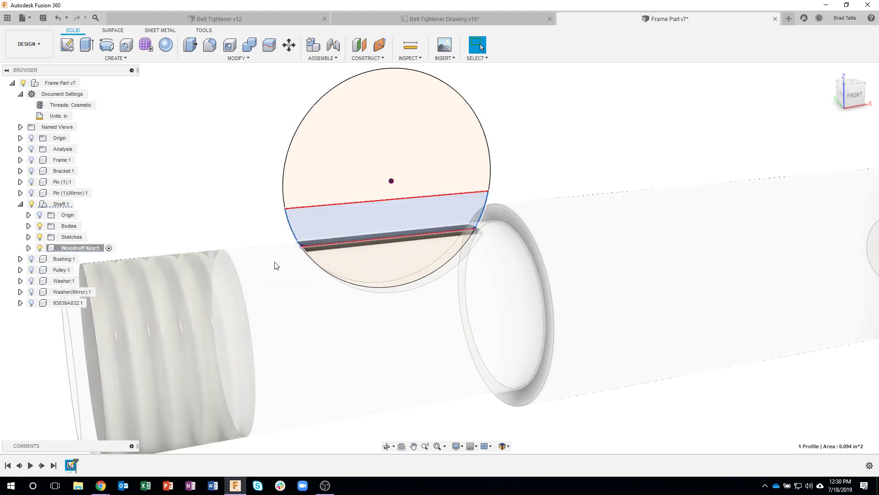
pyautogui.click(362, 262)
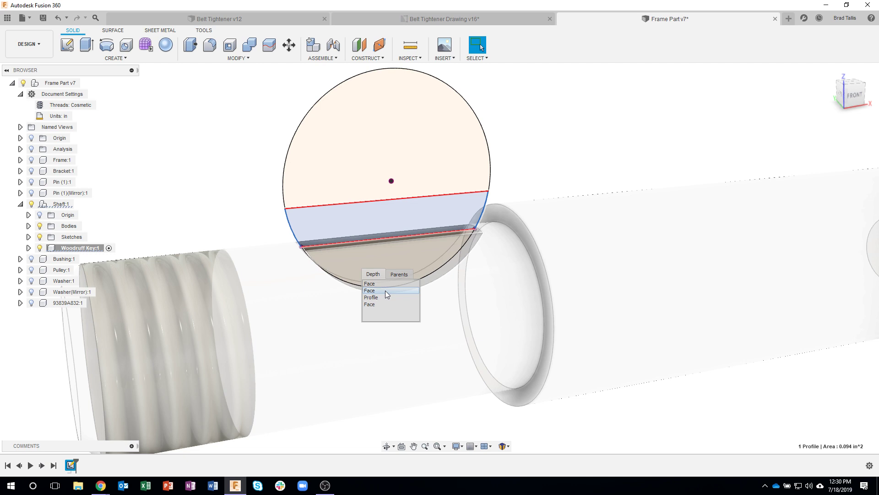
pyautogui.click(386, 296)
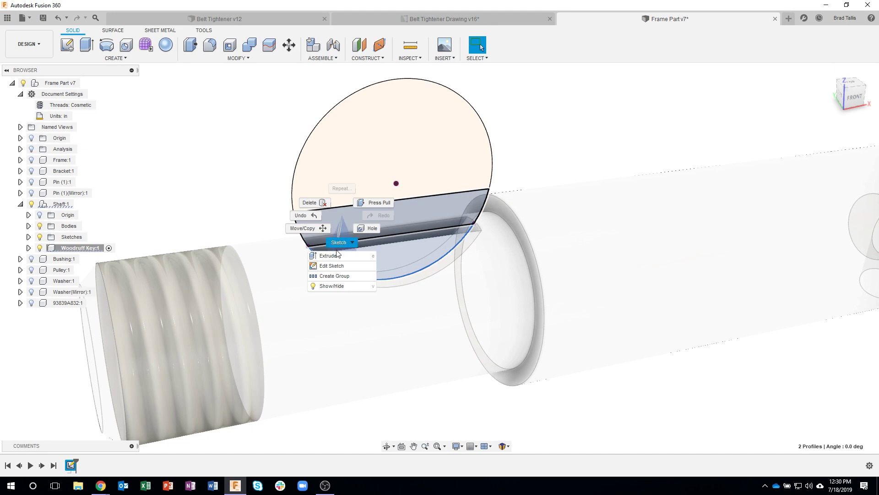
pyautogui.click(337, 255)
pyautogui.scroll(2, 365, 262)
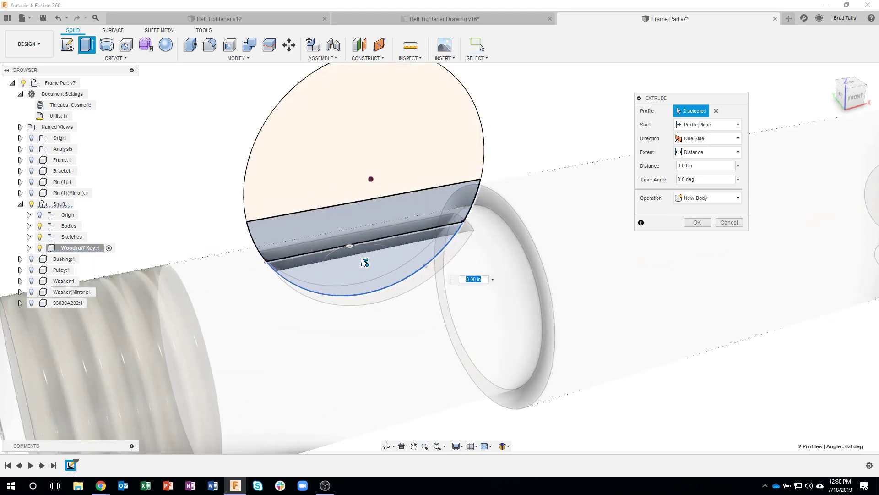
pyautogui.moveTo(363, 257); pyautogui.dragTo(377, 276)
pyautogui.click(711, 139)
pyautogui.click(697, 173)
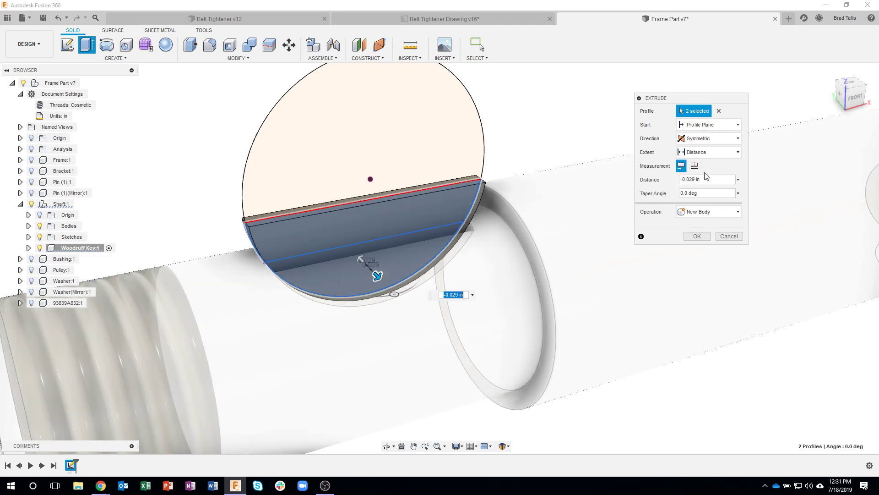
pyautogui.click(694, 167)
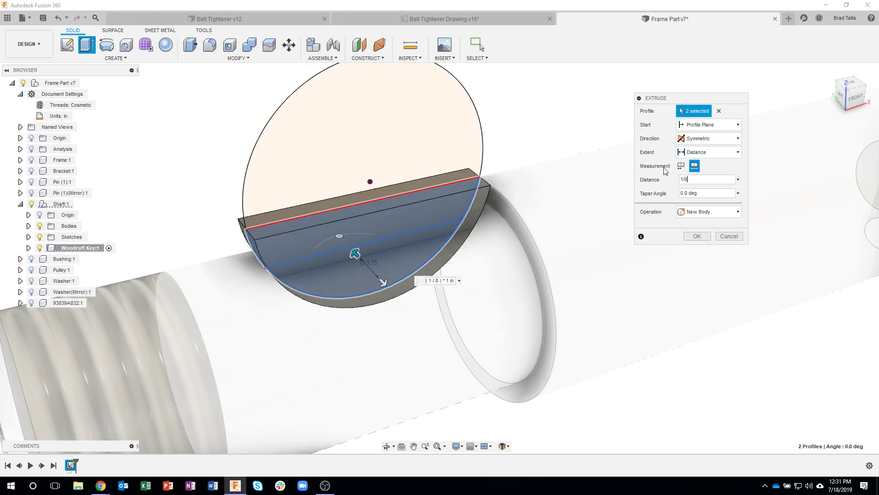
pyautogui.press('Return')
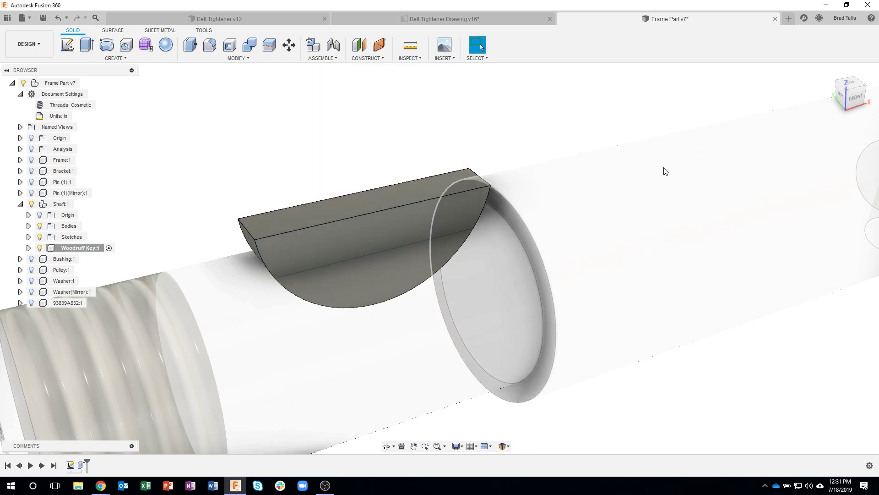
pyautogui.keyDown('shift'); pyautogui.moveTo(406, 177); pyautogui.dragTo(166, 228, button='middle'); pyautogui.keyUp('shift')
pyautogui.scroll(-3, 379, 136)
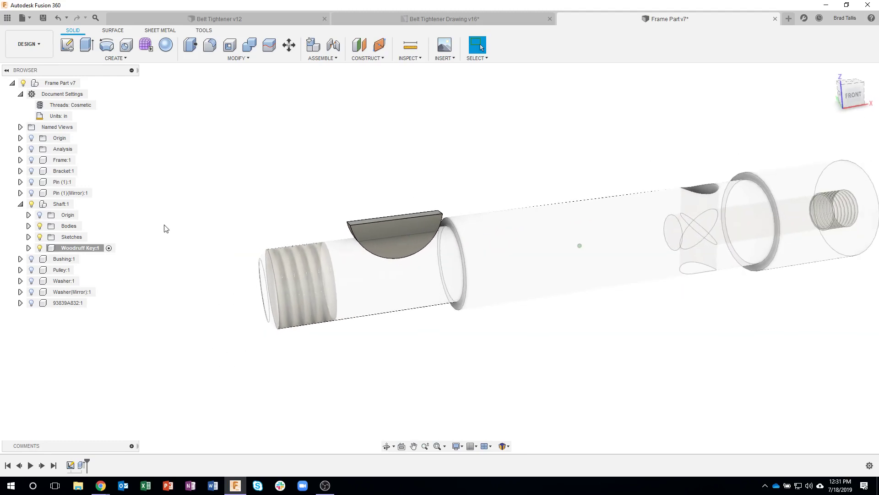
# Show all components of the belt tightener again, and activate the top-level Frame Part component
pyautogui.rightClick(65, 82)
pyautogui.click(112, 243)
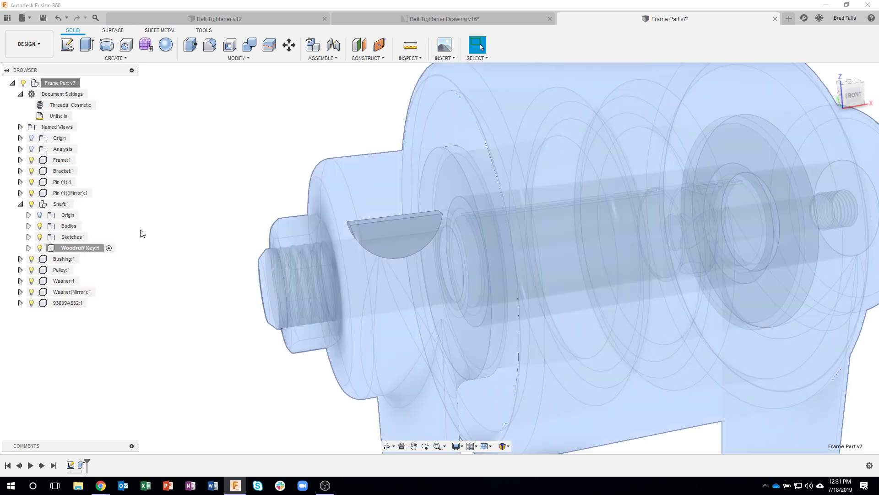
pyautogui.click(230, 192)
pyautogui.press('F6')
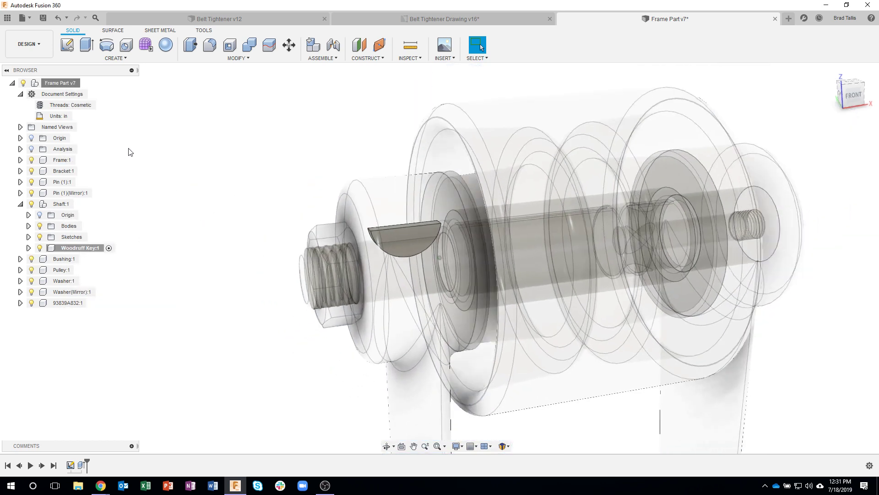
pyautogui.click(89, 83)
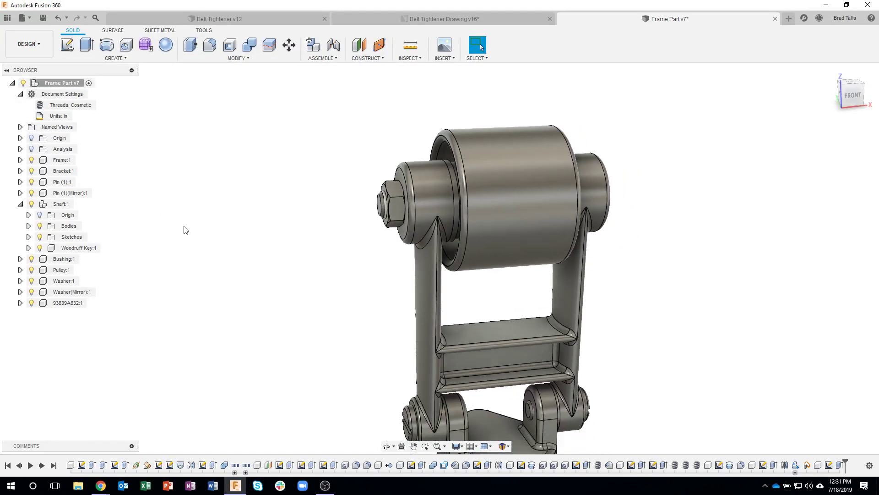
# Check the Woodruff Key sheet in the Belt Tightener Drawing, and return to the Frame Part design with its document settings collapsed
pyautogui.click(385, 23)
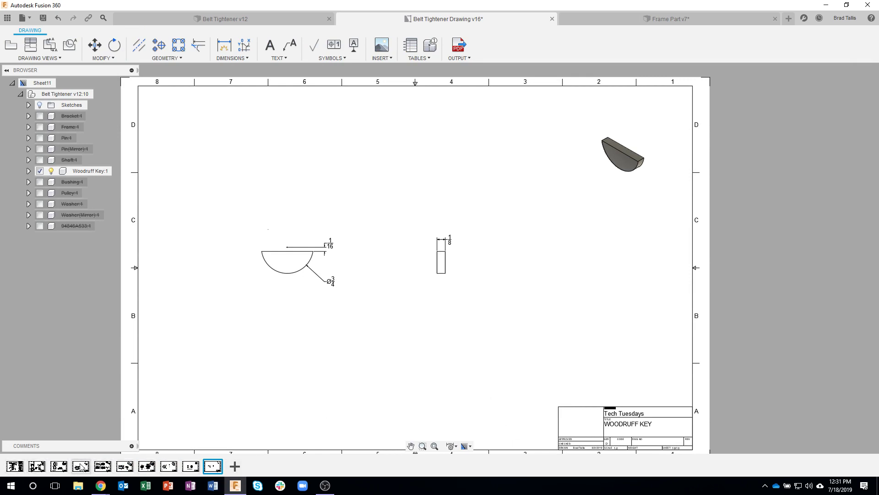
pyautogui.click(652, 18)
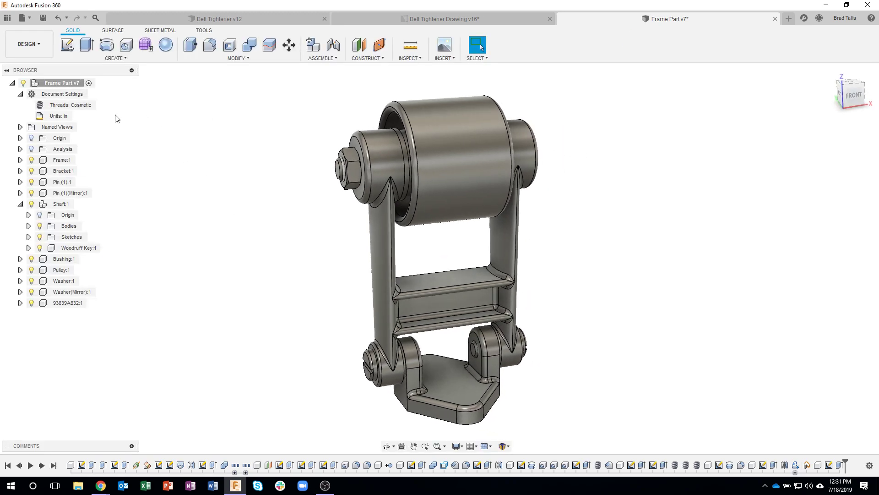
pyautogui.click(20, 94)
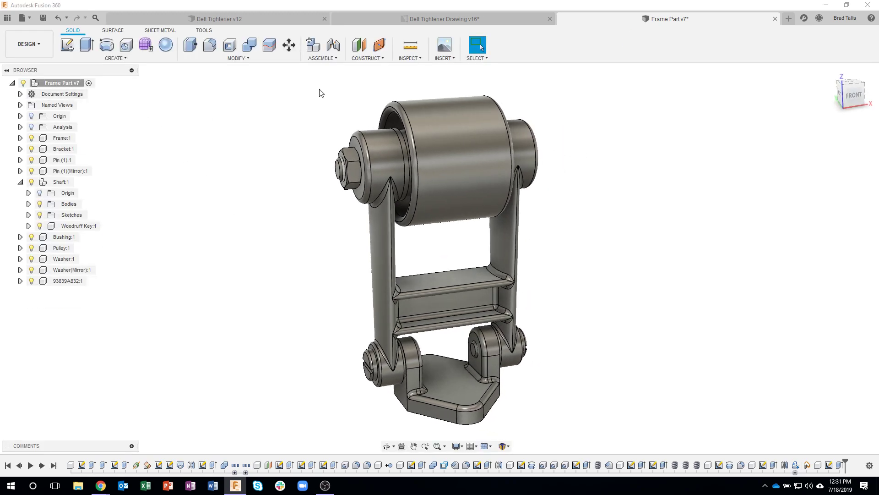
# Start a Section Analysis and examine the front cross-section of the assembly, including the lower pins and bracket
pyautogui.click(400, 60)
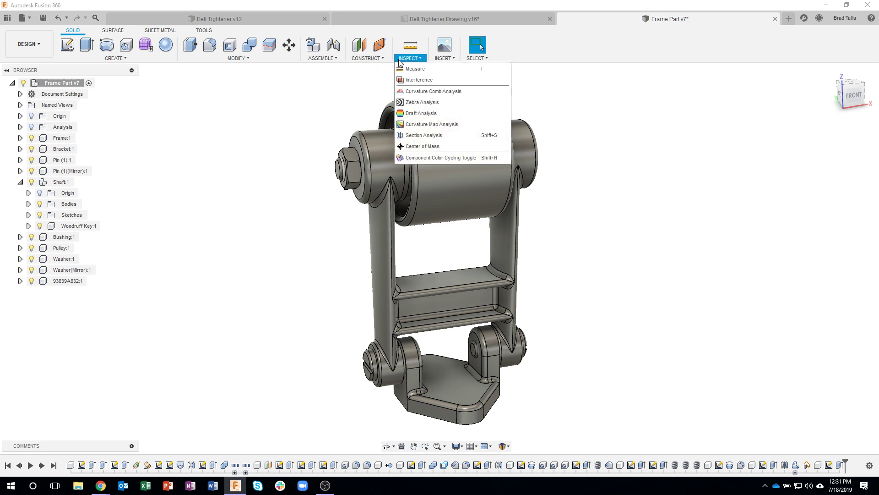
pyautogui.click(424, 136)
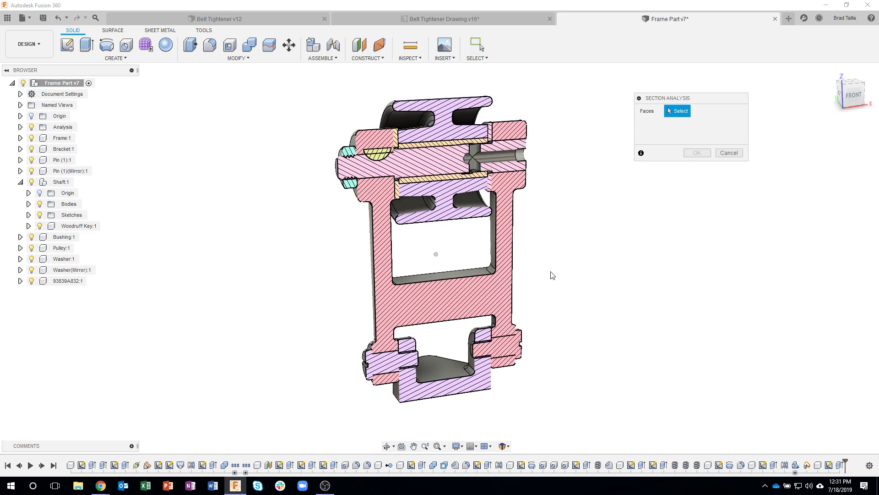
pyautogui.scroll(5, 534, 358)
pyautogui.scroll(3, 499, 381)
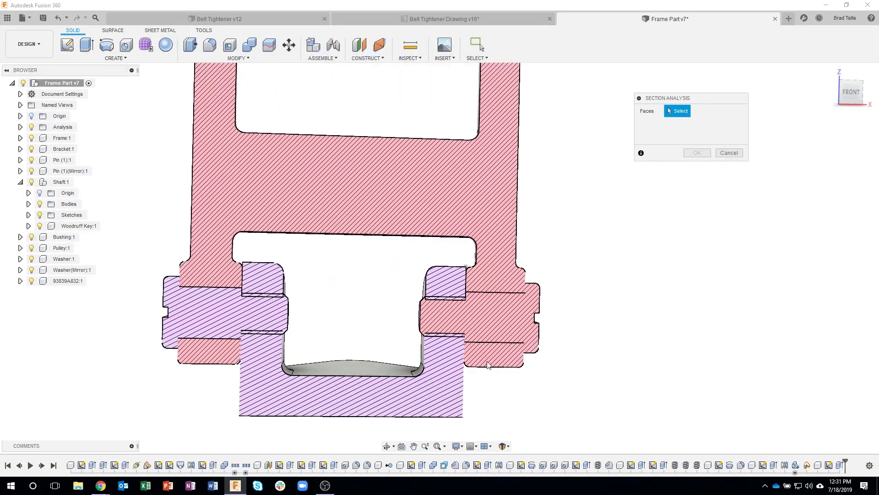
# Inspect the section through the pins and pulley shaft, then cancel the section face edit and hide the analysis
pyautogui.scroll(3, 429, 303)
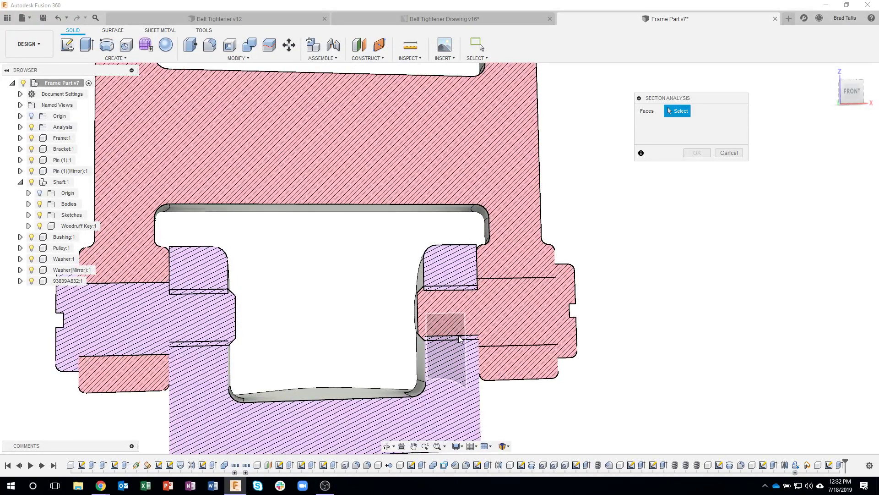
pyautogui.keyDown('shift'); pyautogui.moveTo(426, 333); pyautogui.dragTo(396, 314, button='middle'); pyautogui.keyUp('shift')
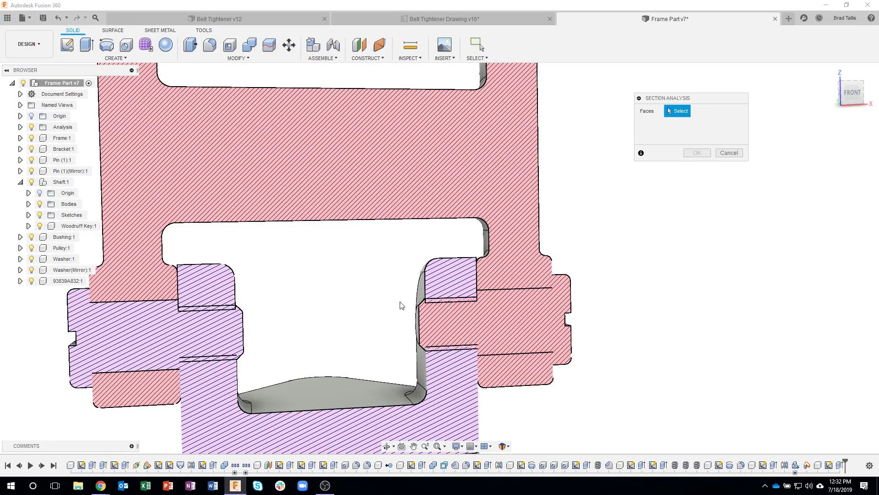
pyautogui.scroll(-5, 345, 293)
pyautogui.moveTo(346, 246); pyautogui.dragTo(383, 357, button='middle')
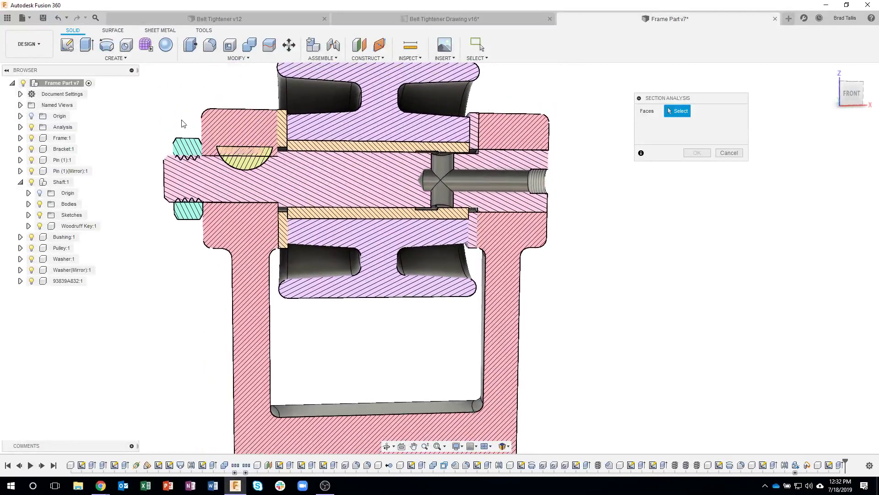
pyautogui.scroll(4, 183, 126)
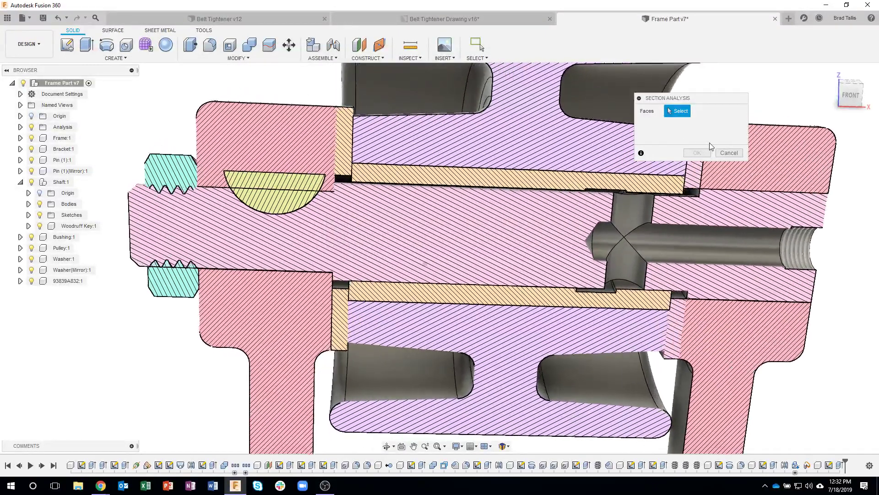
pyautogui.click(727, 152)
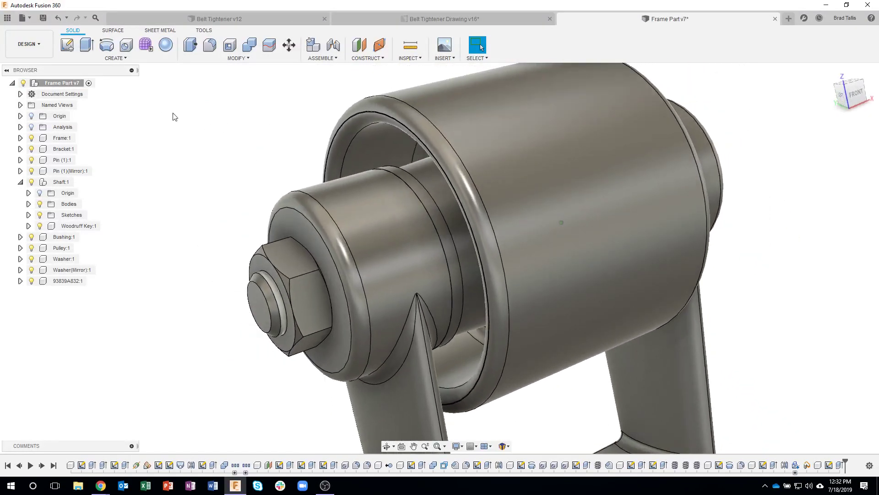
# Collapse the Shaft component and hide the pulley, both washers and the bushing
pyautogui.click(20, 183)
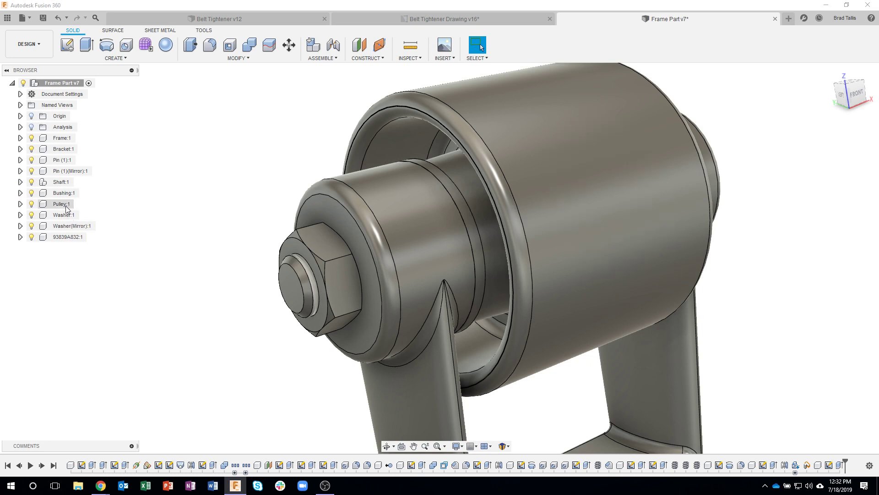
pyautogui.click(31, 204)
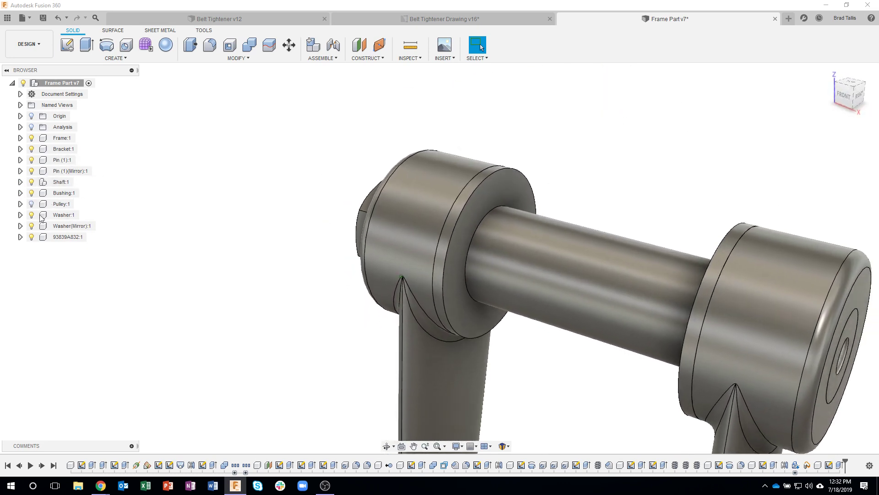
pyautogui.click(31, 215)
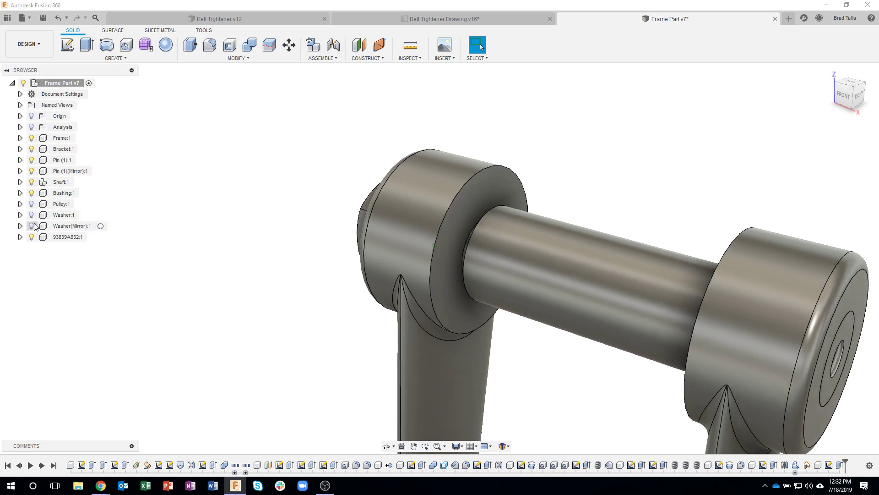
pyautogui.click(32, 183)
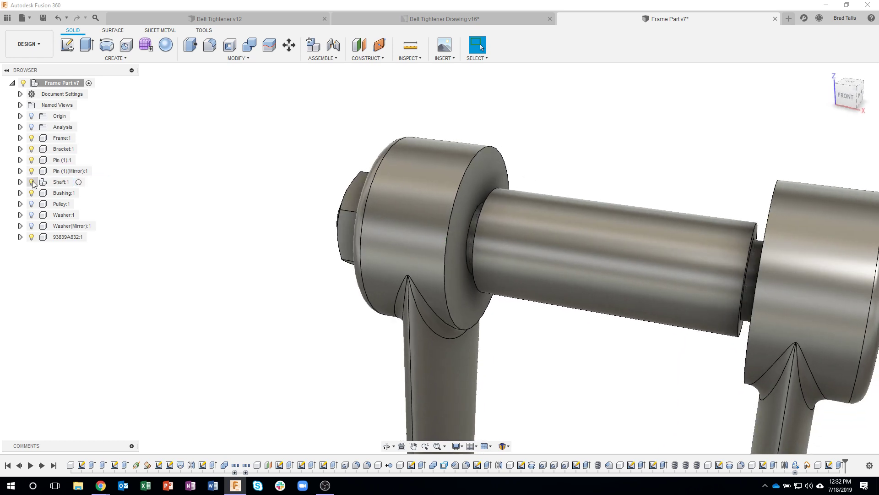
pyautogui.click(649, 229)
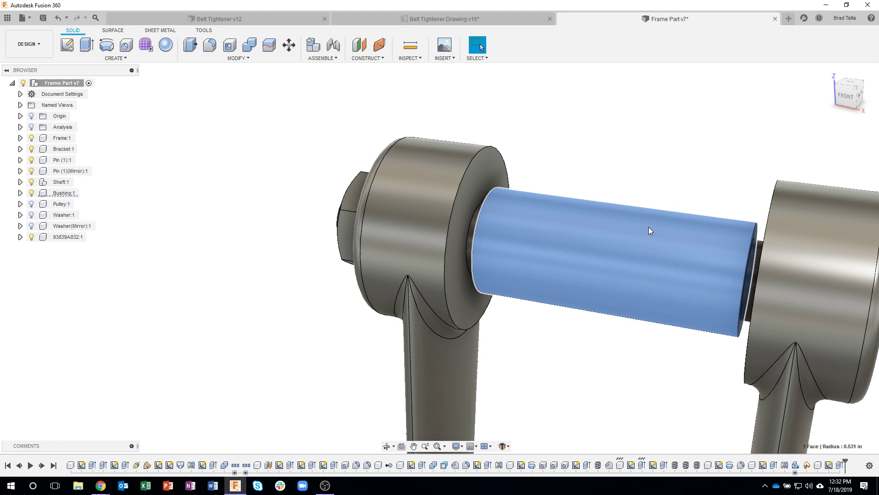
pyautogui.click(31, 193)
# Hide the 93839A832 nut on the shaft's threaded end
pyautogui.keyDown('shift'); pyautogui.moveTo(214, 211); pyautogui.dragTo(308, 206, button='middle'); pyautogui.keyUp('shift')
pyautogui.scroll(4, 511, 205)
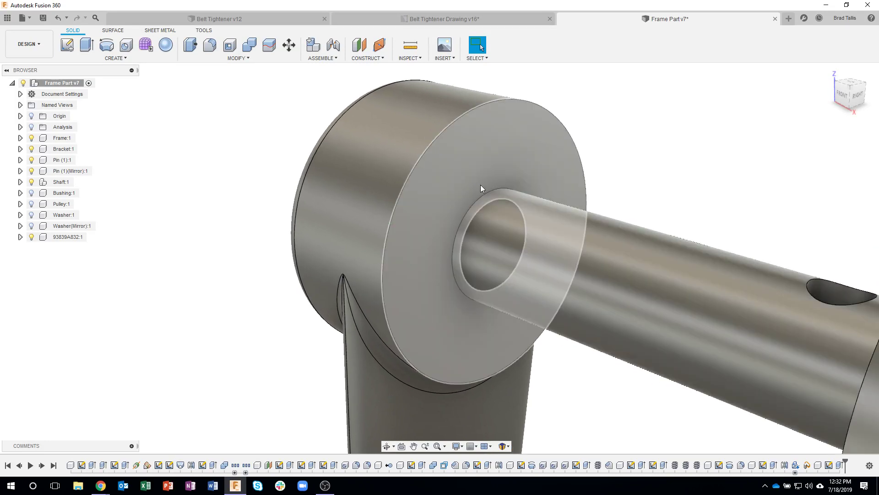
pyautogui.keyDown('shift'); pyautogui.moveTo(479, 182); pyautogui.dragTo(41, 236, button='middle'); pyautogui.keyUp('shift')
pyautogui.click(31, 237)
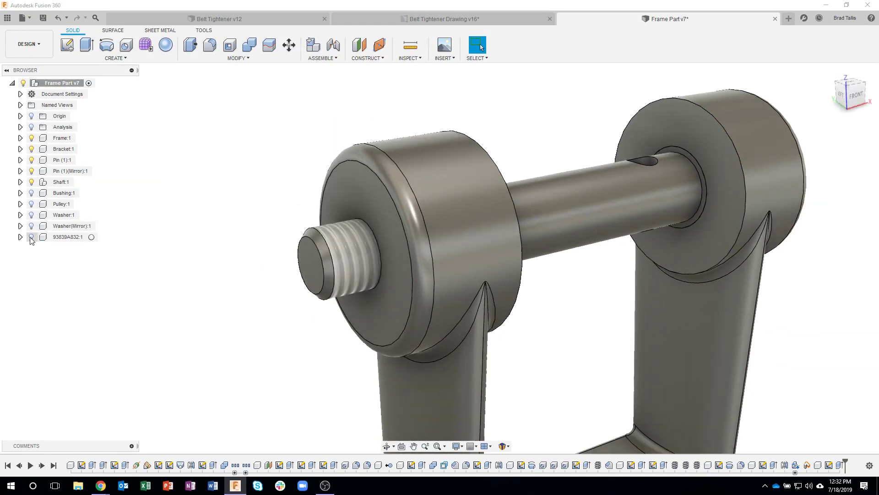
# Temporarily hide the frame to inspect the Woodruff key seated in the shaft, and show the frame again
pyautogui.keyDown('shift'); pyautogui.moveTo(374, 220); pyautogui.dragTo(350, 207, button='middle'); pyautogui.keyUp('shift')
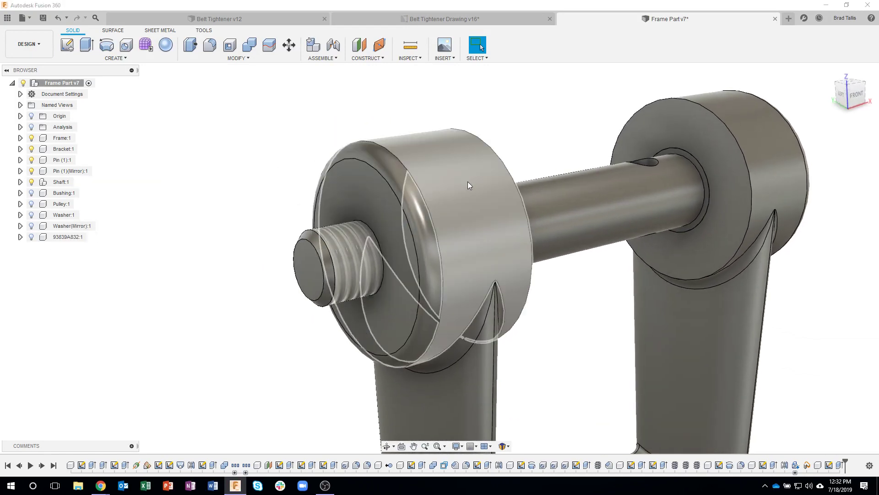
pyautogui.scroll(1, 178, 229)
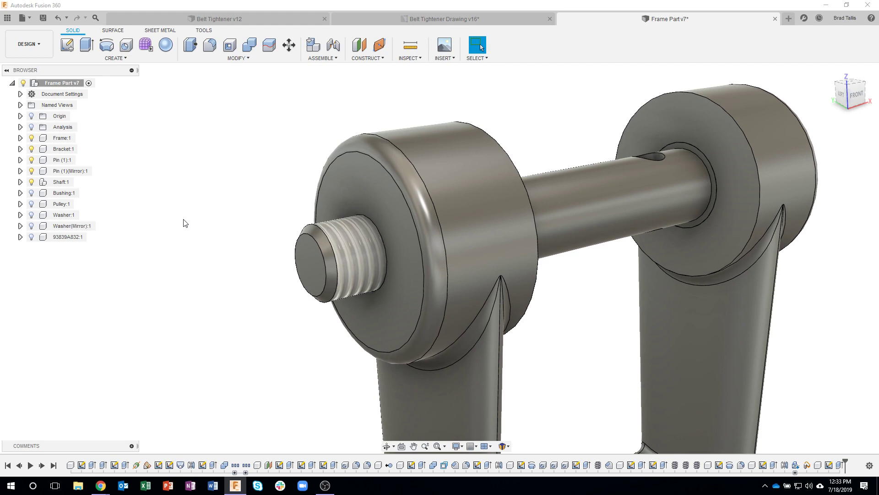
pyautogui.scroll(-1, 184, 223)
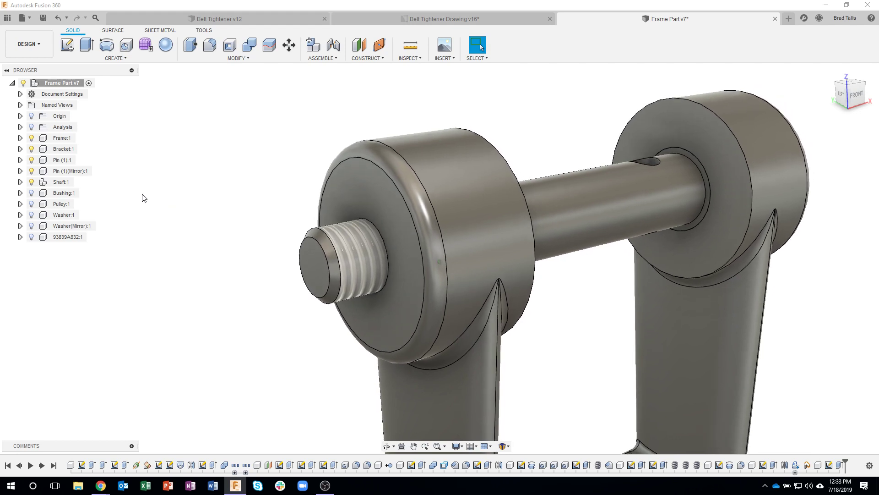
pyautogui.click(32, 138)
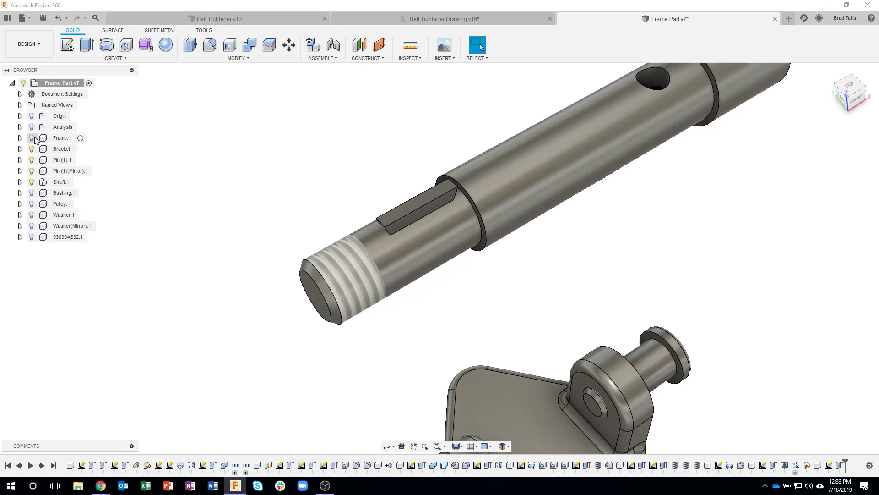
pyautogui.click(31, 138)
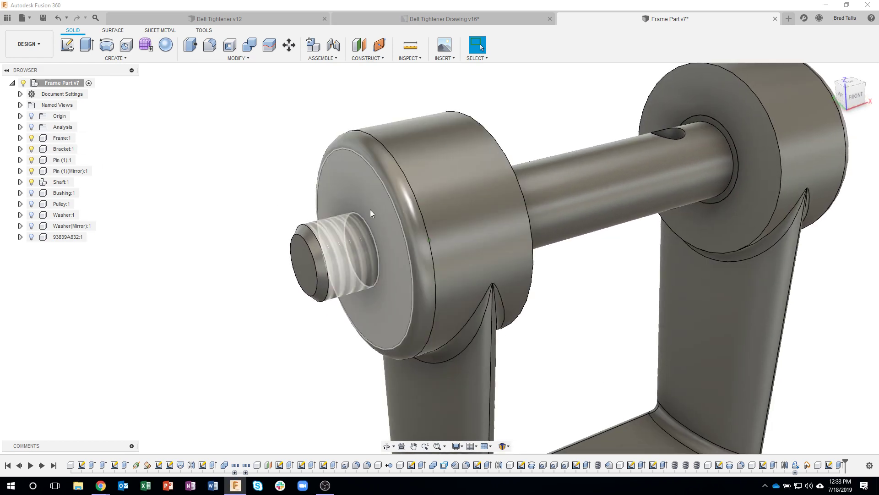
# Switch to the Belt Tightener Drawing and examine the keyway callout and upper bore dimensions on the FRAME sheet
pyautogui.click(410, 19)
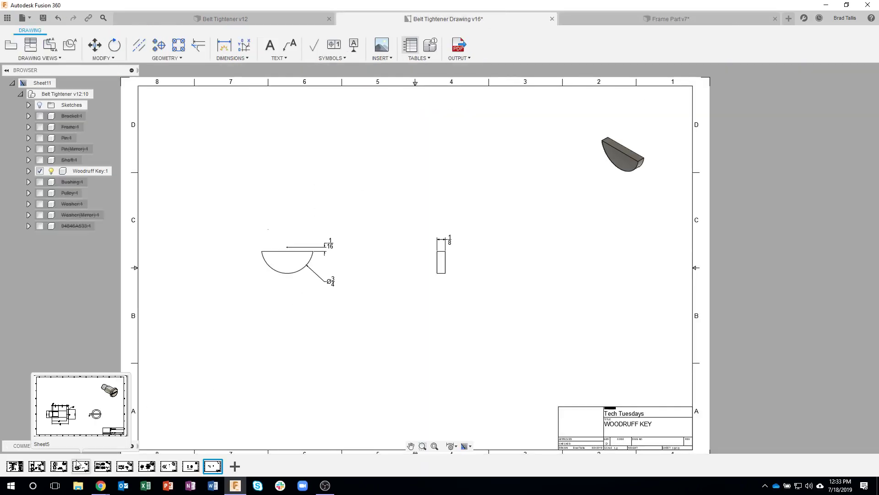
pyautogui.click(58, 465)
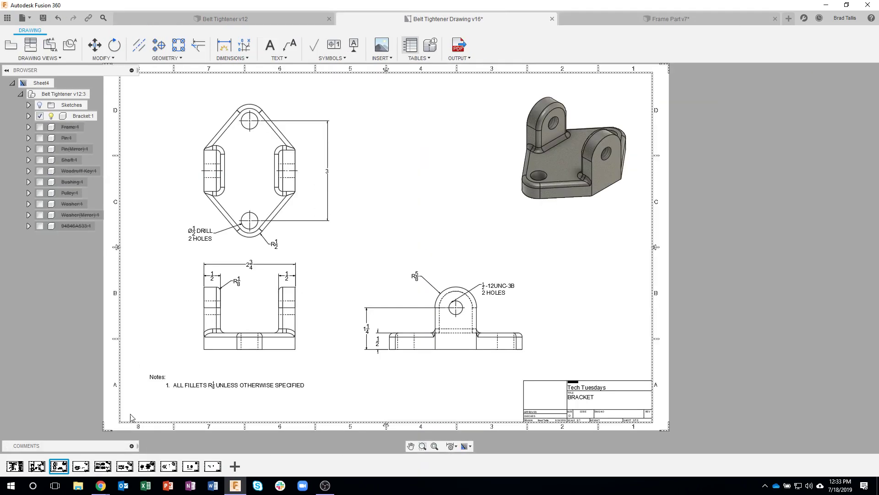
pyautogui.click(42, 467)
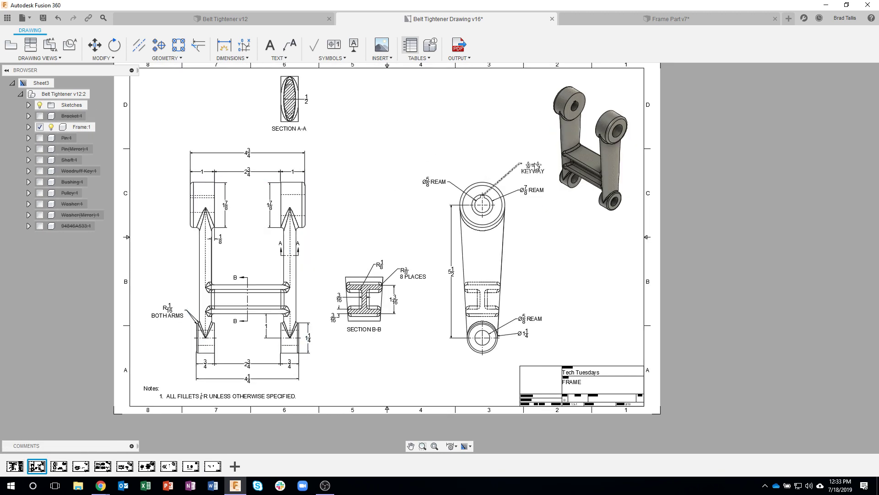
pyautogui.scroll(5, 538, 166)
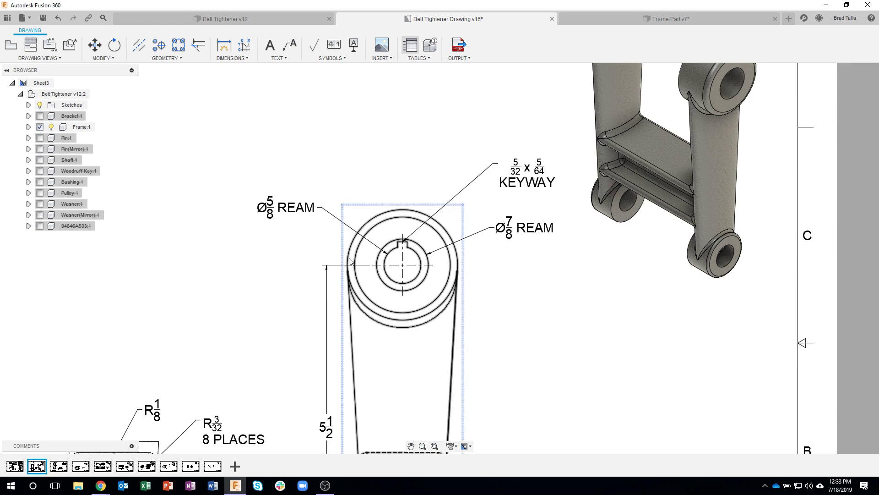
pyautogui.scroll(-2, 223, 326)
pyautogui.moveTo(174, 319)
pyautogui.mouseDown(button='middle')
pyautogui.moveTo(215, 315)
pyautogui.moveTo(438, 230)
pyautogui.mouseUp(button='middle')
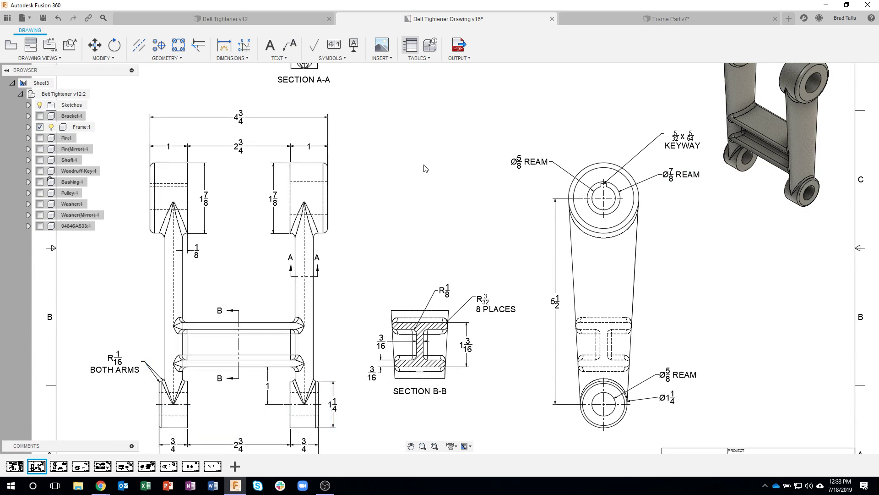
# Return to the Frame Part design and briefly show the section analysis to check where the key meets the frame
pyautogui.click(654, 20)
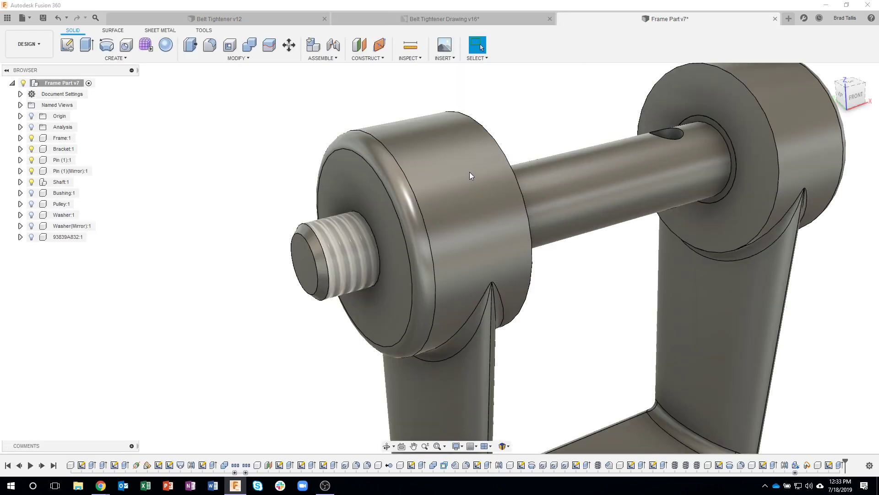
pyautogui.scroll(-5, 600, 289)
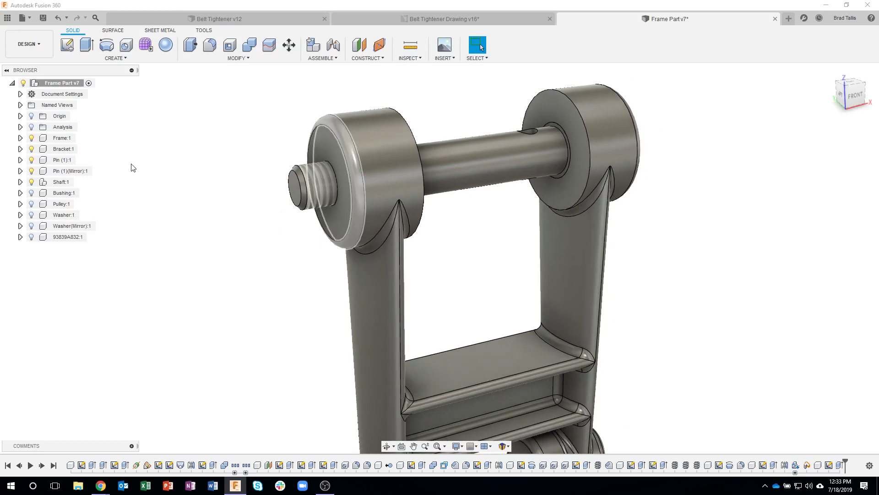
pyautogui.click(31, 127)
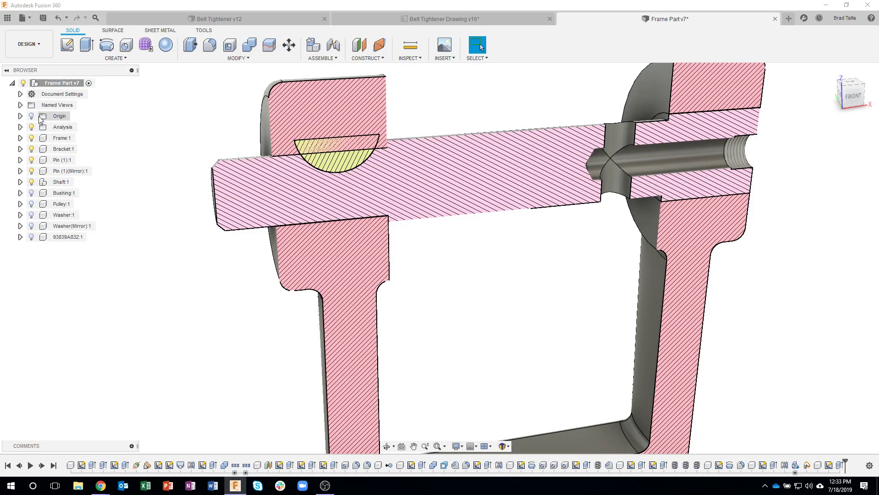
pyautogui.click(33, 128)
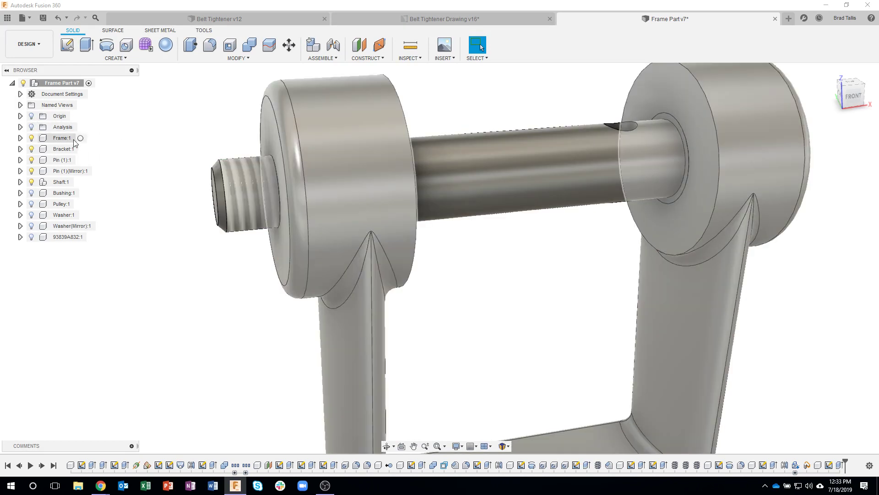
# Activate the Frame component and isolate it
pyautogui.click(82, 139)
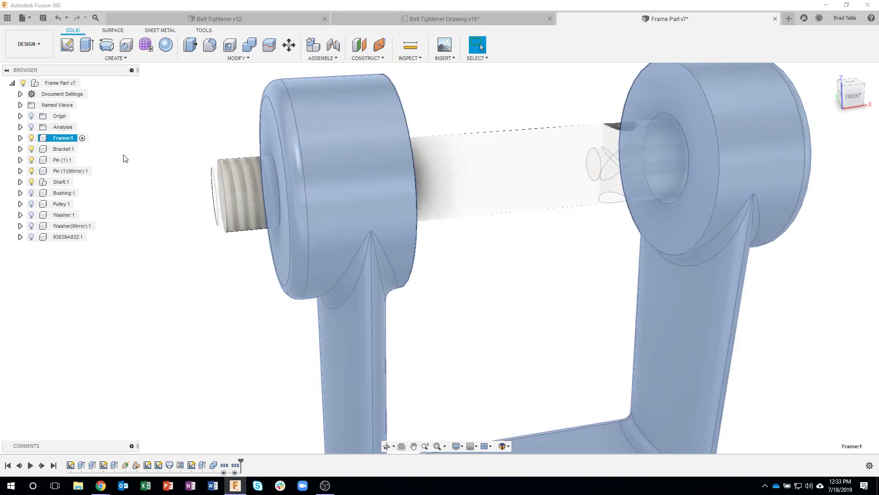
pyautogui.rightClick(63, 139)
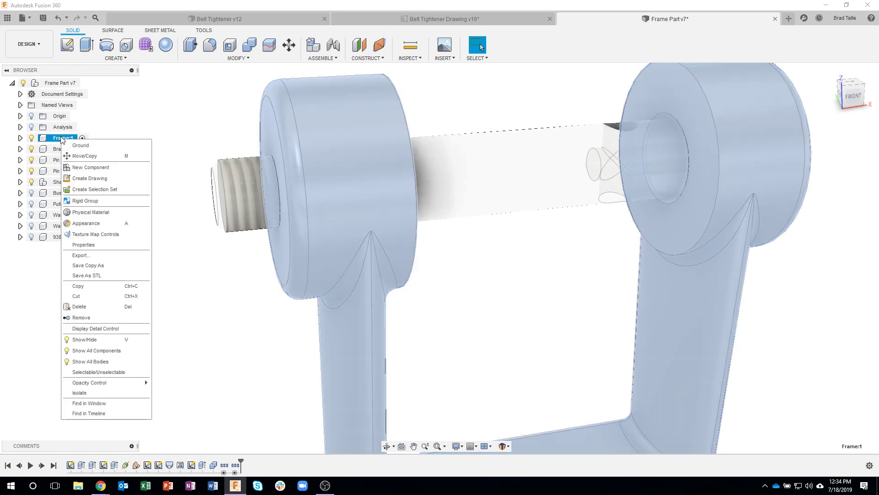
pyautogui.click(108, 393)
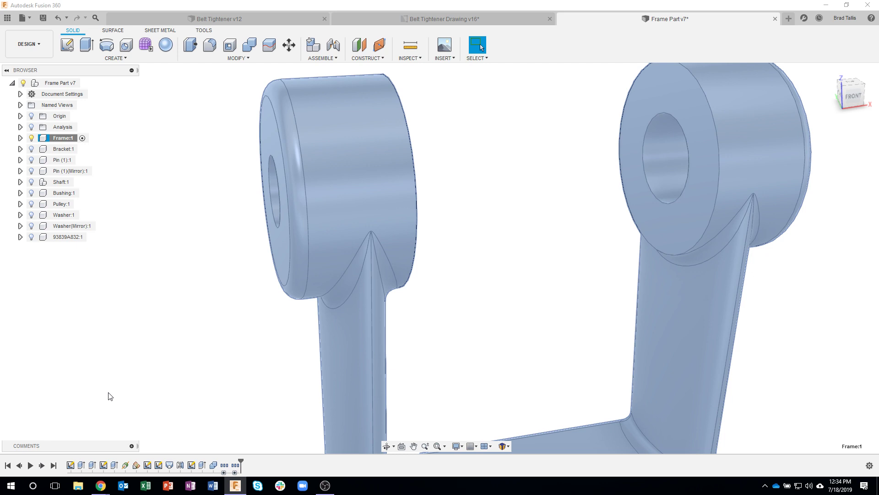
# Create a sketch on the inner flat face of the frame's upper boss with the smaller bore
pyautogui.keyDown('shift'); pyautogui.moveTo(432, 298); pyautogui.dragTo(383, 130, button='middle'); pyautogui.keyUp('shift')
pyautogui.keyDown('shift'); pyautogui.moveTo(300, 177); pyautogui.dragTo(412, 155, button='middle'); pyautogui.keyUp('shift')
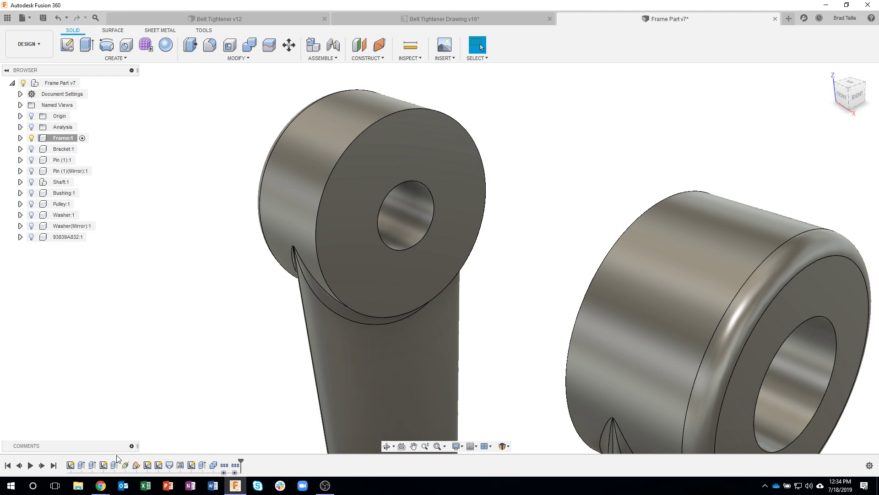
pyautogui.rightClick(428, 145)
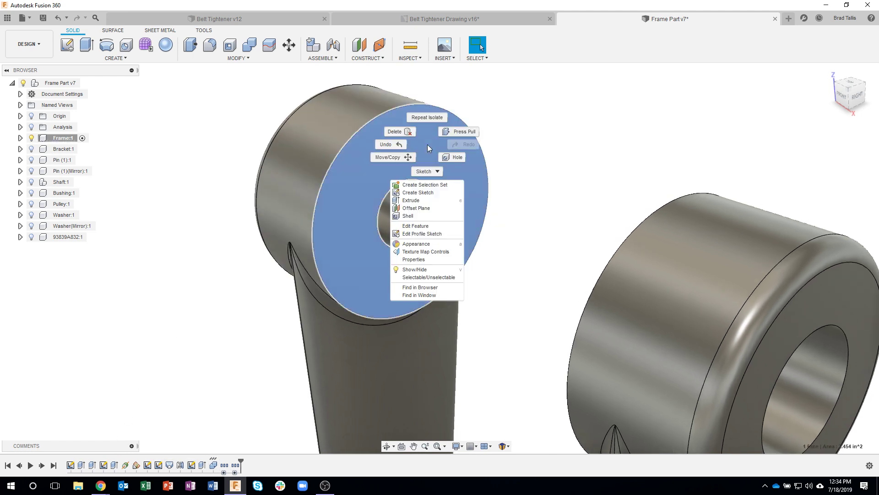
pyautogui.click(417, 192)
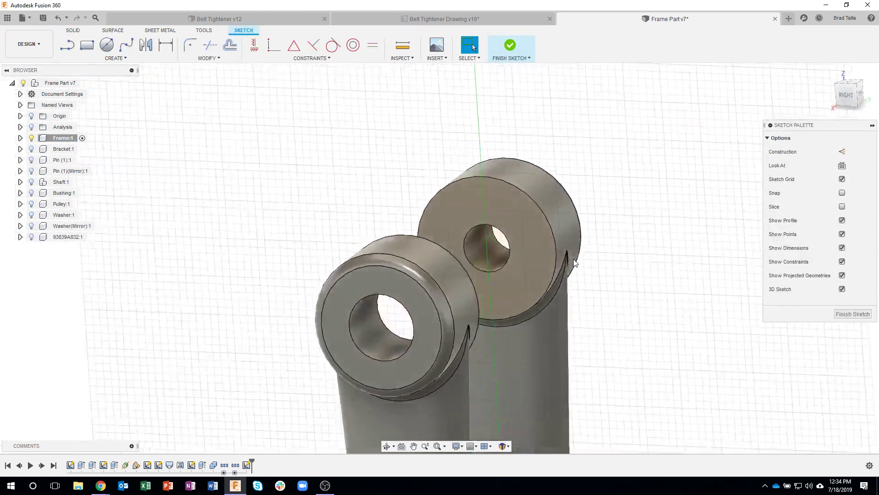
# Sketch a vertical line about 1.23 in long from the center of the bore up past the boss's outer edge
pyautogui.scroll(5, 357, 163)
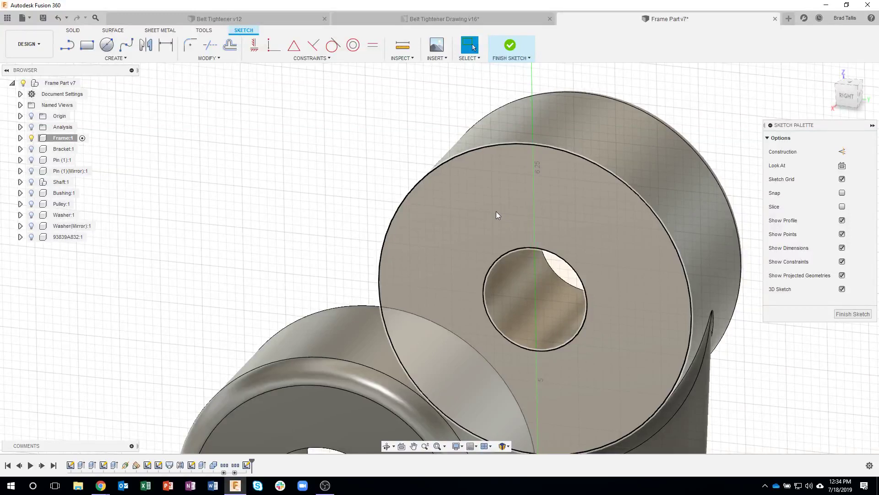
pyautogui.moveTo(496, 211); pyautogui.dragTo(470, 202, button='middle')
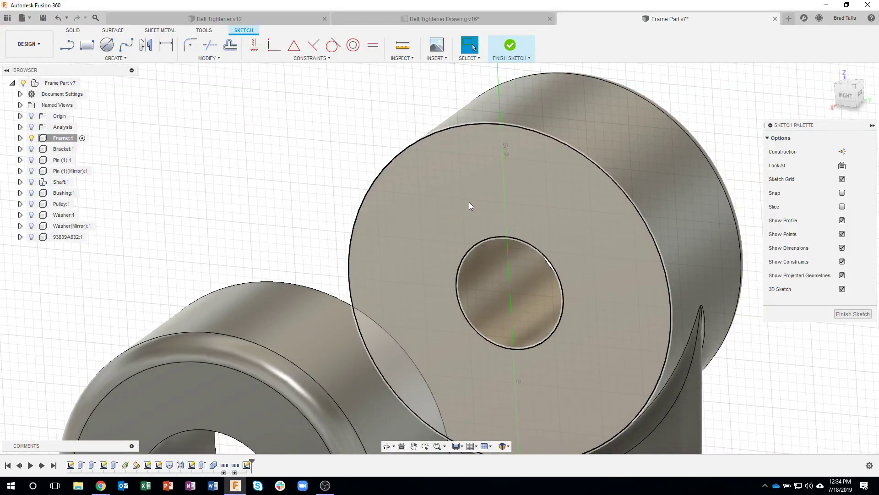
pyautogui.click(87, 45)
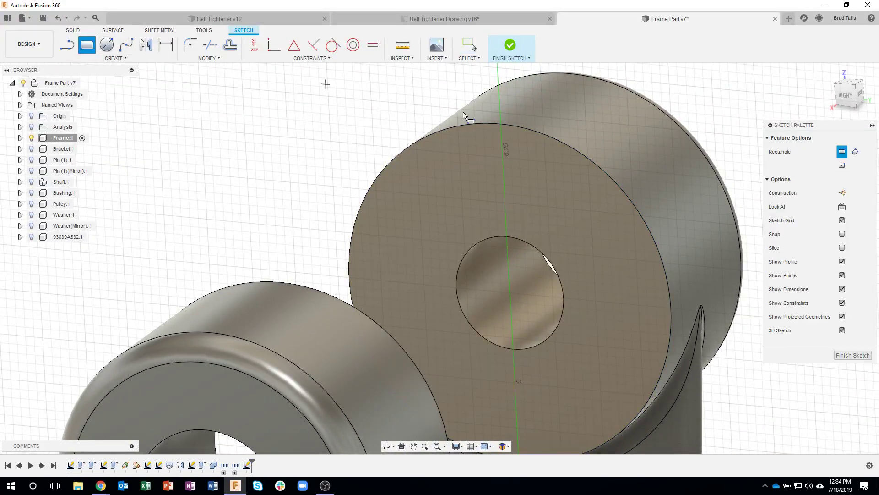
pyautogui.click(842, 166)
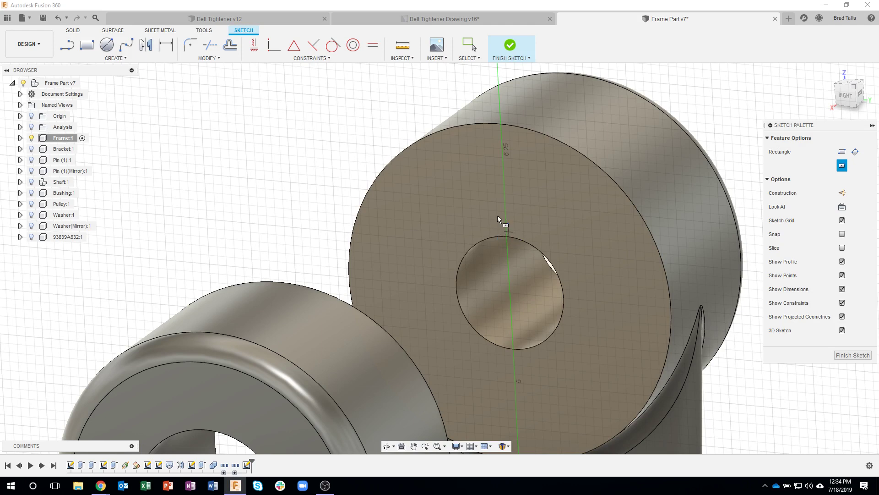
pyautogui.click(67, 45)
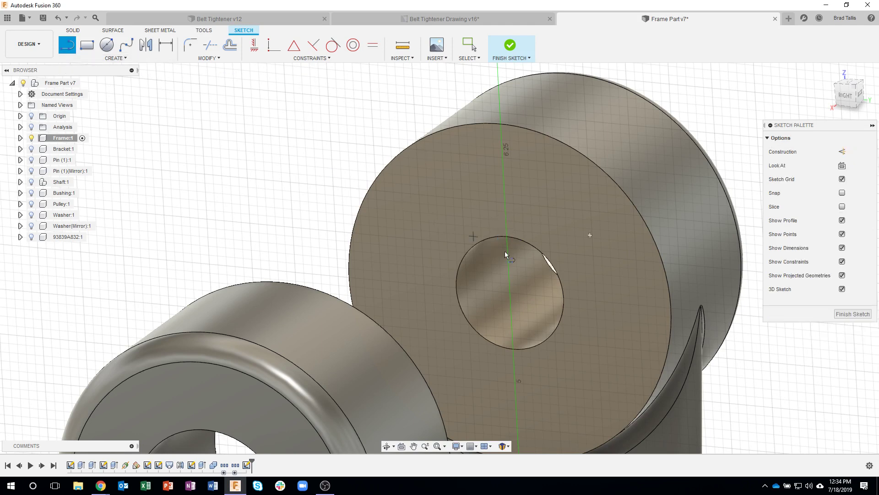
pyautogui.click(511, 293)
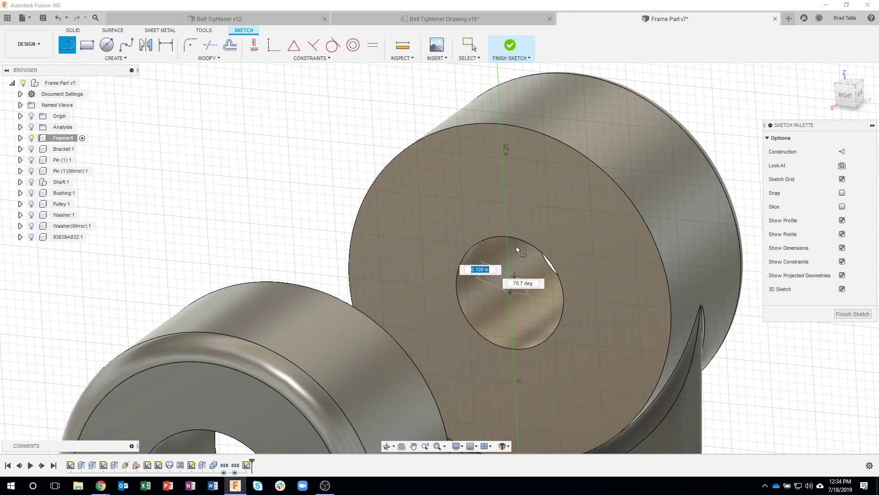
pyautogui.click(498, 78)
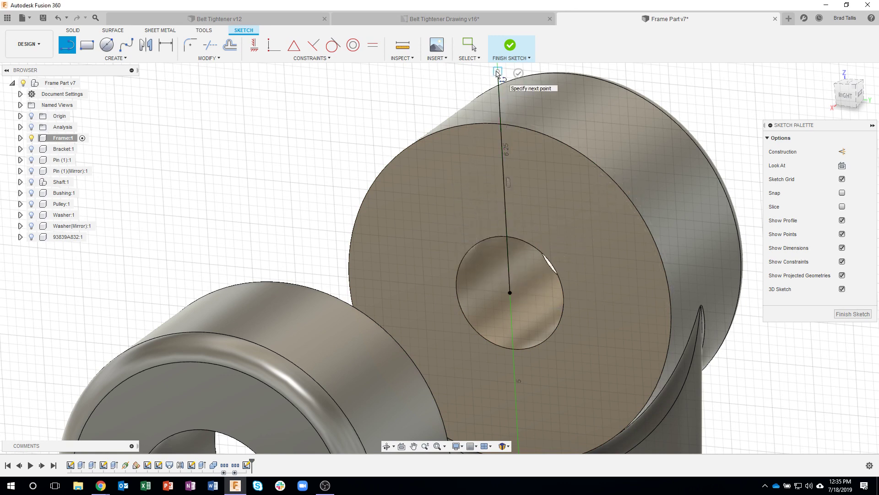
pyautogui.moveTo(517, 74); pyautogui.dragTo(513, 106, button='middle')
pyautogui.press('Escape')
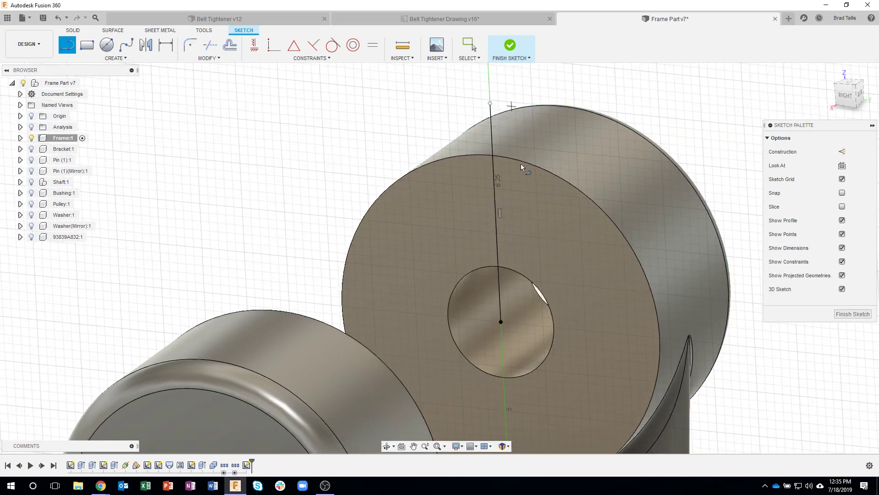
pyautogui.press('Escape')
# Convert the vertical line through the boss into construction geometry
pyautogui.click(492, 115)
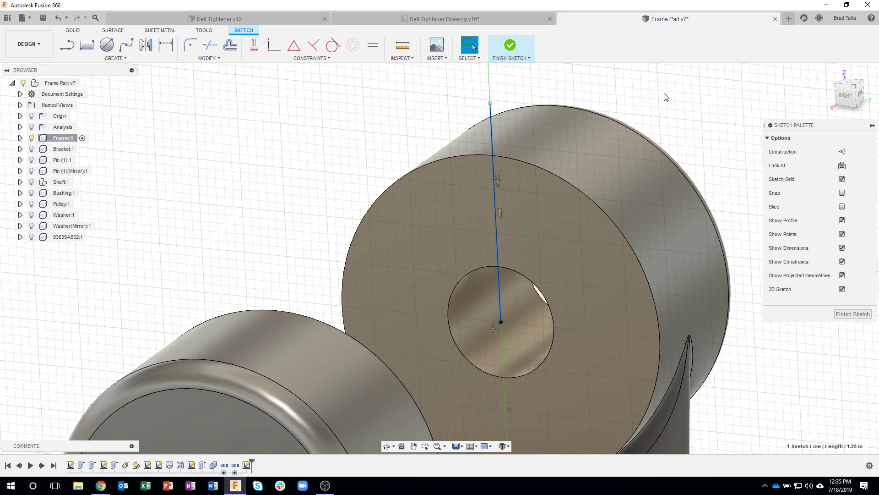
pyautogui.click(843, 152)
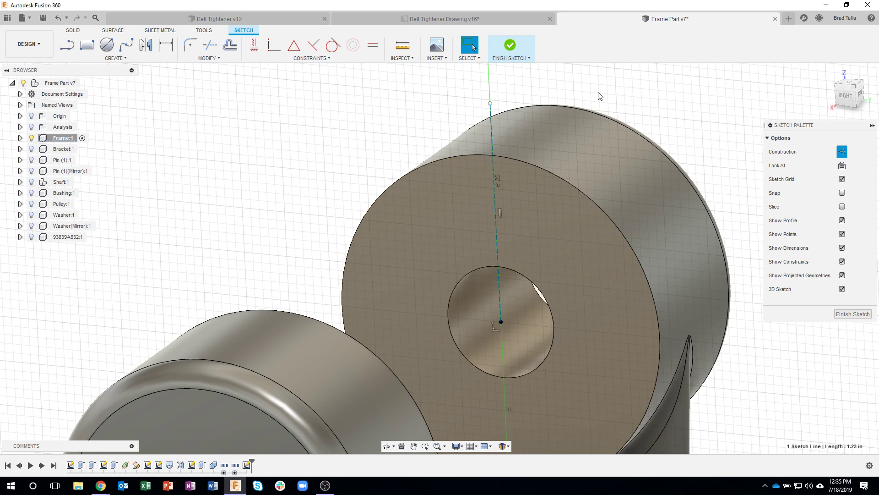
pyautogui.press('x')
pyautogui.press('x')
# Draw a 5/32 by 5/32 in center rectangle where the construction line meets the bore's upper edge, and finish the sketch
pyautogui.click(86, 44)
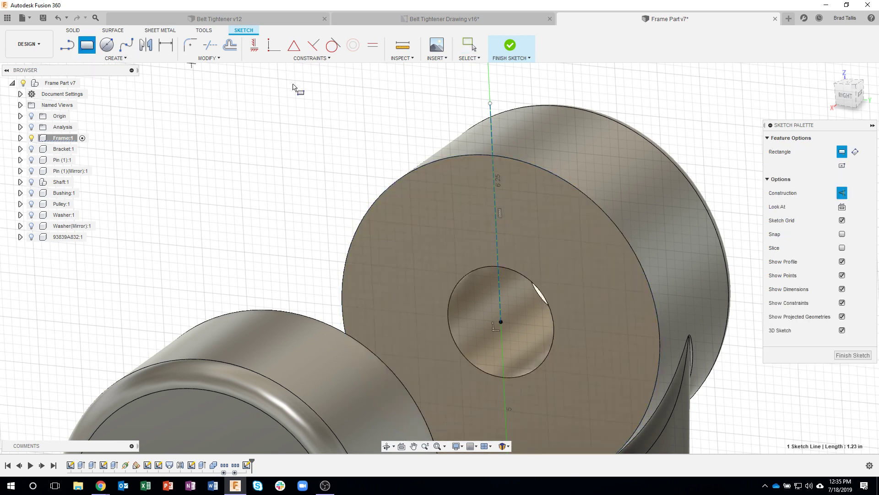
pyautogui.click(842, 165)
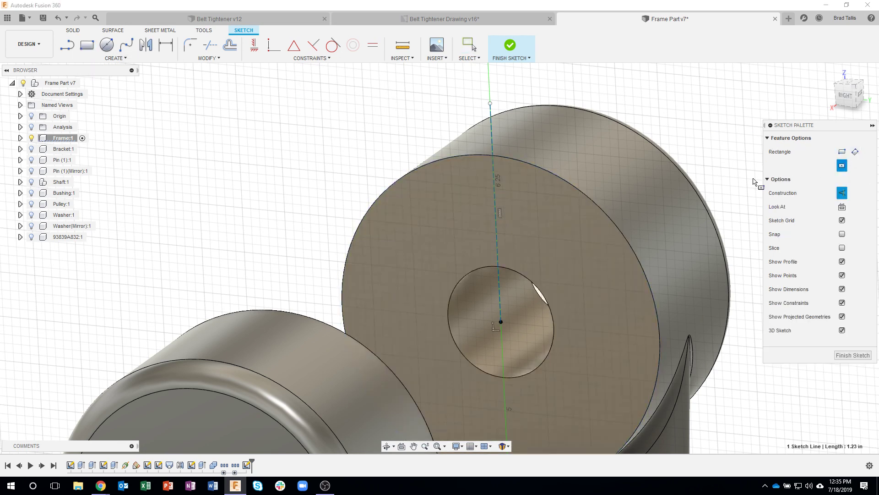
pyautogui.click(499, 267)
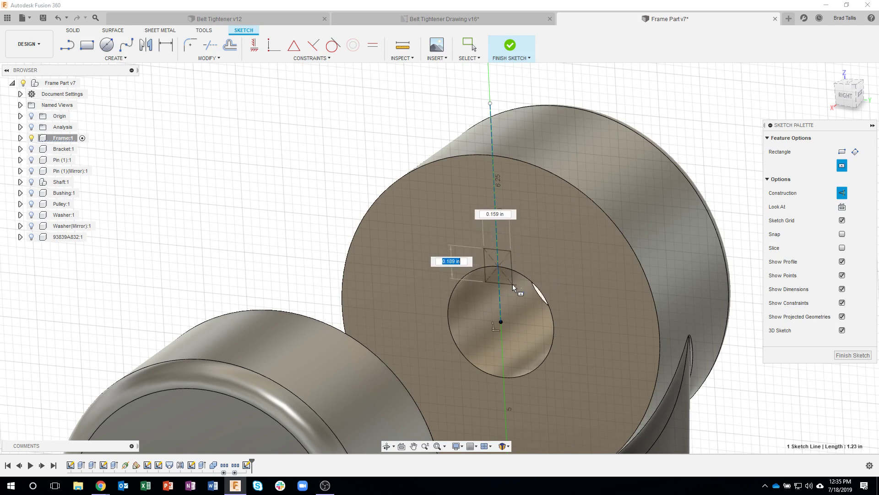
pyautogui.write('0.175')
pyautogui.press('Tab')
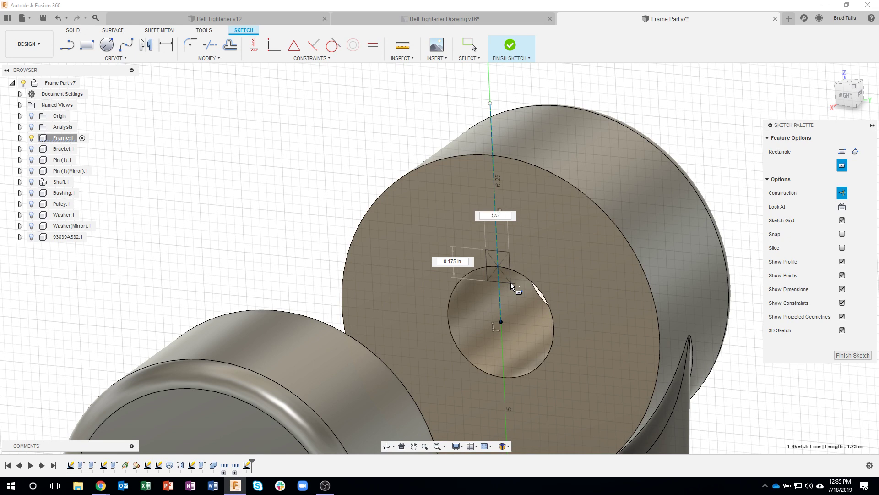
pyautogui.press('Tab')
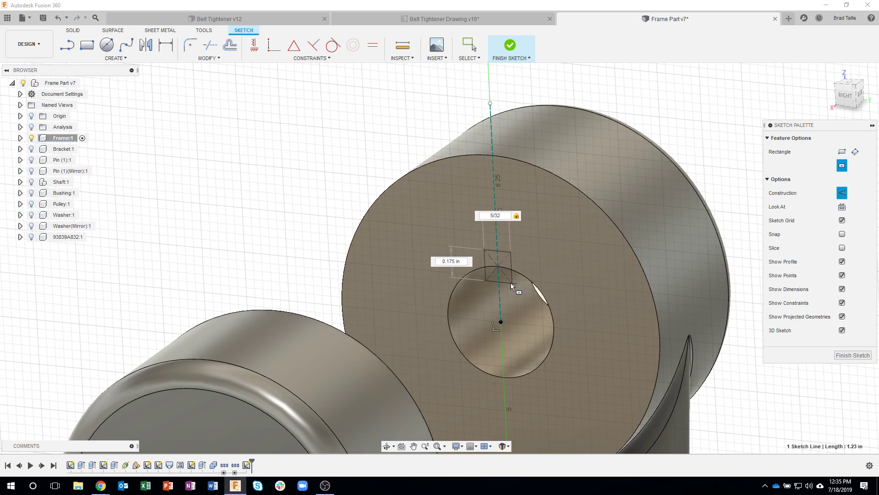
pyautogui.press('Tab')
pyautogui.press('Tab')
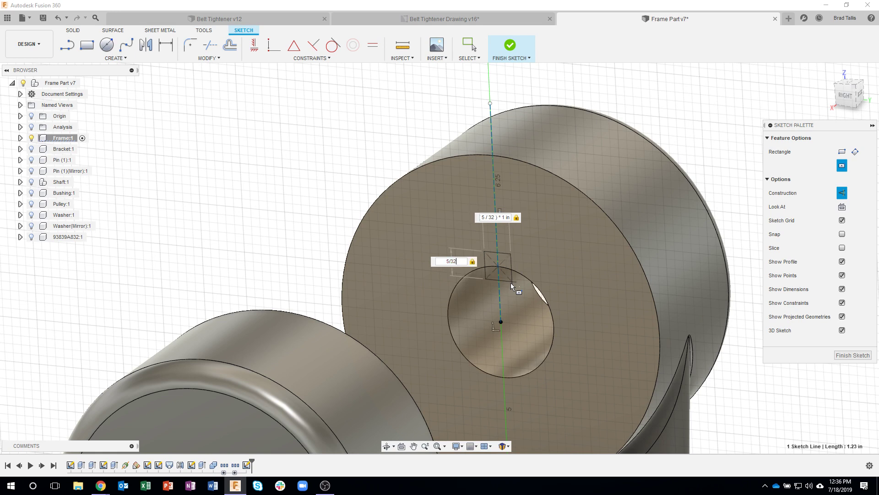
pyautogui.press('Return')
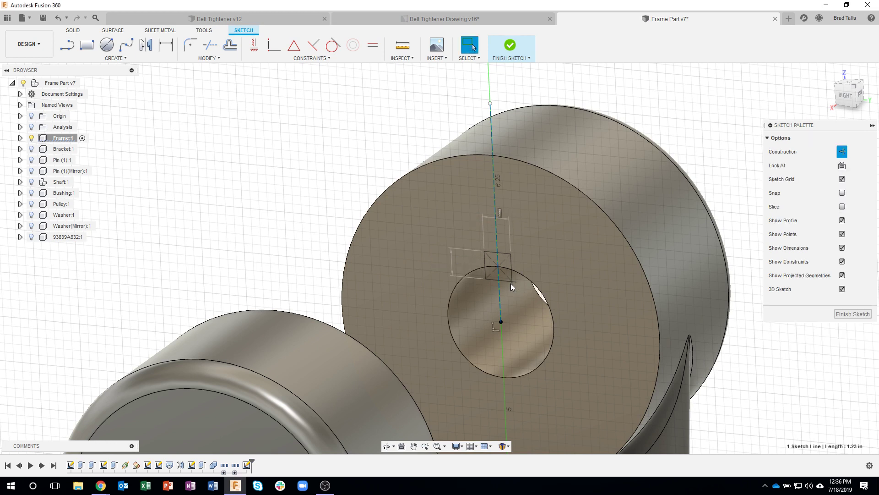
pyautogui.click(523, 44)
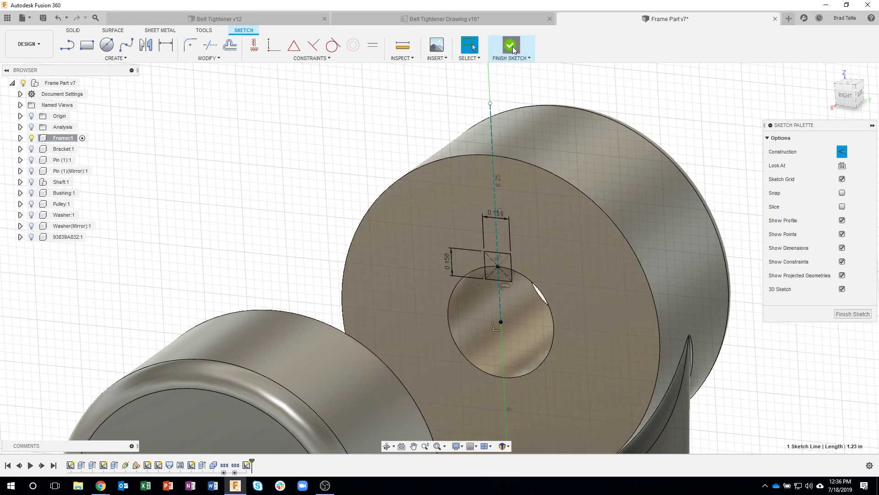
# Extrude both halves of the keyway square into the boss as a cut about 0.443 in deep
pyautogui.click(486, 254)
pyautogui.click(487, 255)
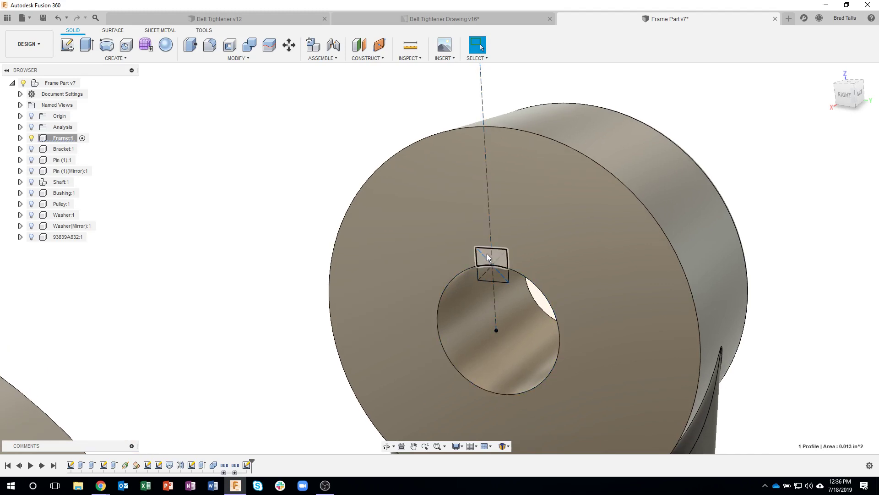
pyautogui.keyDown('ctrl'); pyautogui.click(489, 275); pyautogui.keyUp('ctrl')
pyautogui.rightClick(489, 276)
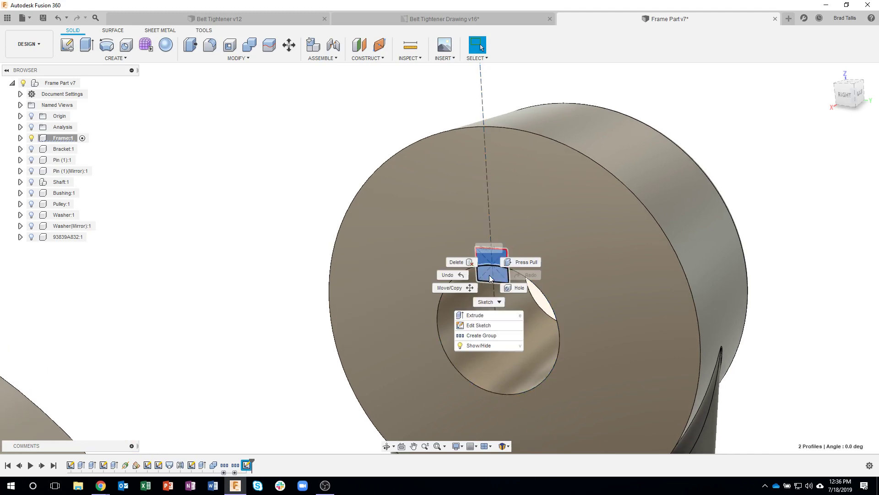
pyautogui.click(481, 312)
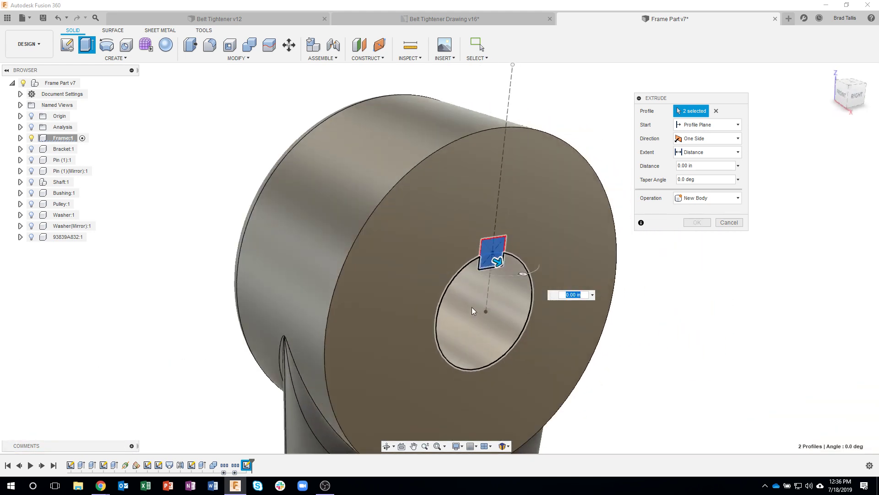
pyautogui.moveTo(474, 263); pyautogui.dragTo(443, 245)
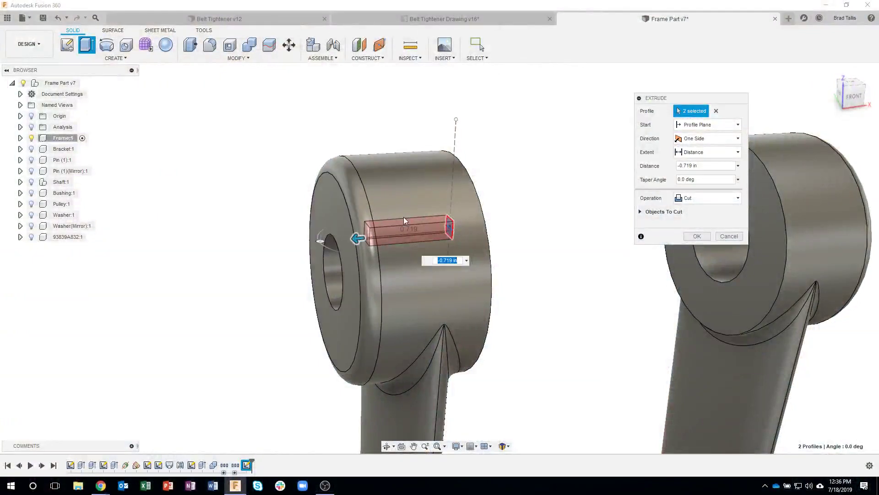
pyautogui.moveTo(358, 239); pyautogui.dragTo(326, 241)
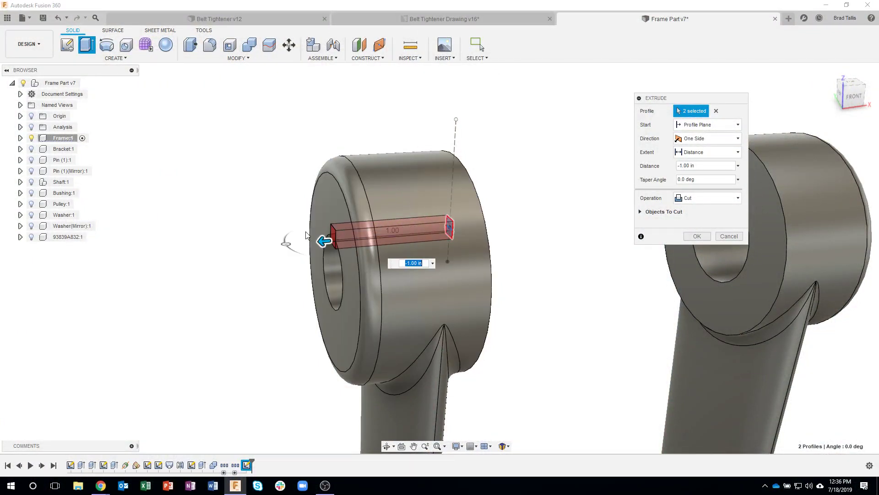
pyautogui.moveTo(321, 241); pyautogui.dragTo(390, 236)
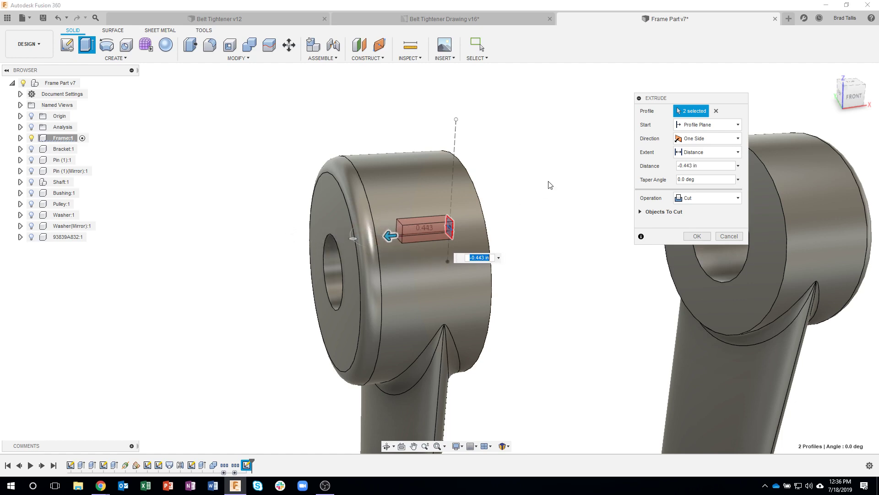
# Set the cut's extent to To Object, ending at the outer flat face of the same boss
pyautogui.click(711, 153)
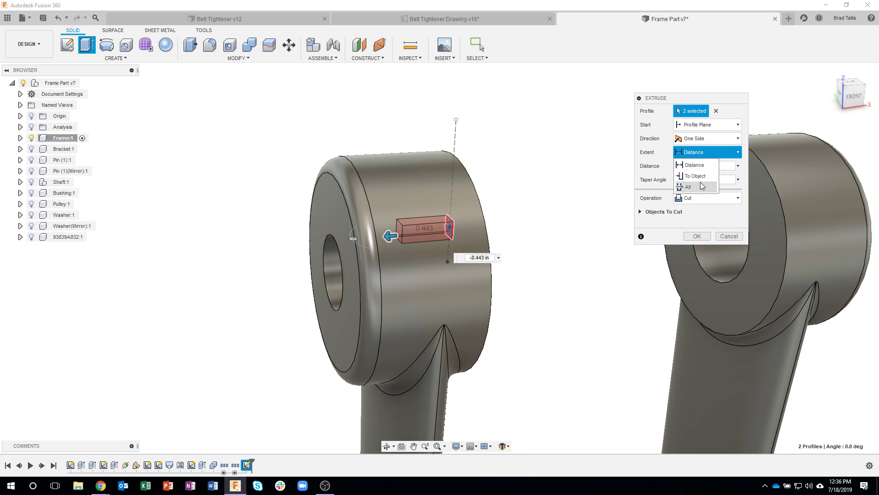
pyautogui.click(680, 176)
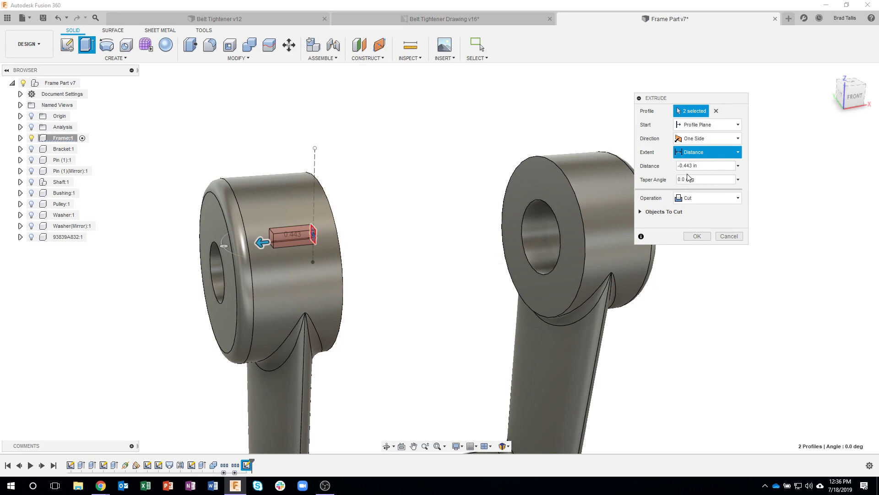
pyautogui.click(223, 237)
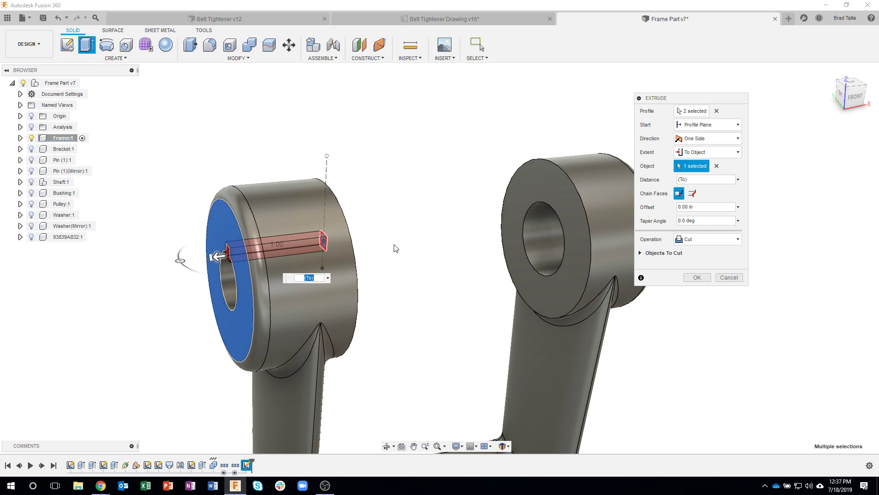
pyautogui.scroll(1, 336, 245)
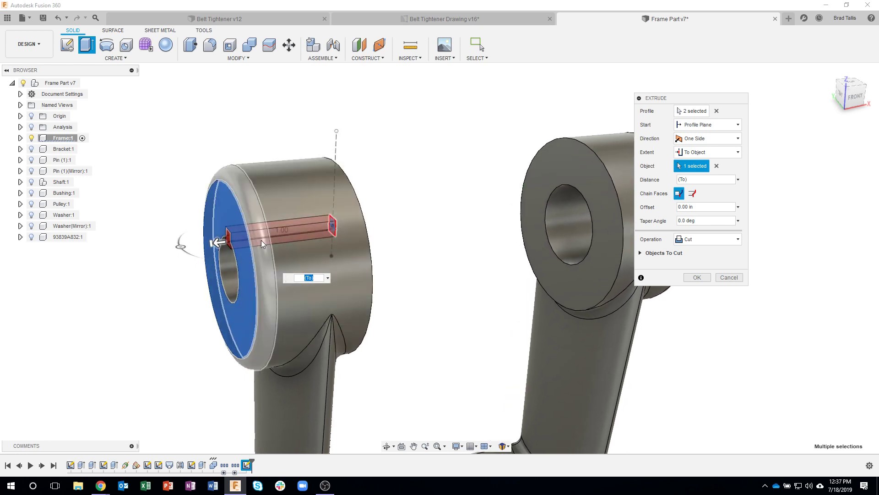
pyautogui.click(217, 222)
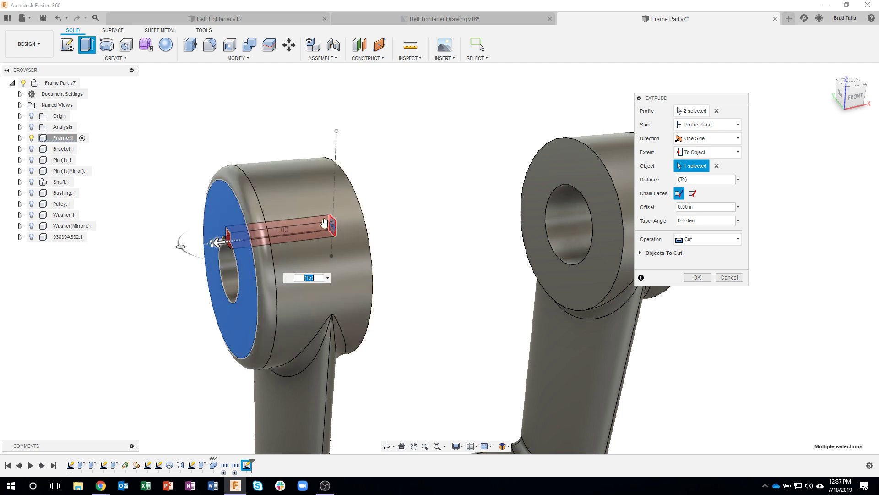
# Change the cut's extent to Distance with a value of -1 in
pyautogui.click(734, 153)
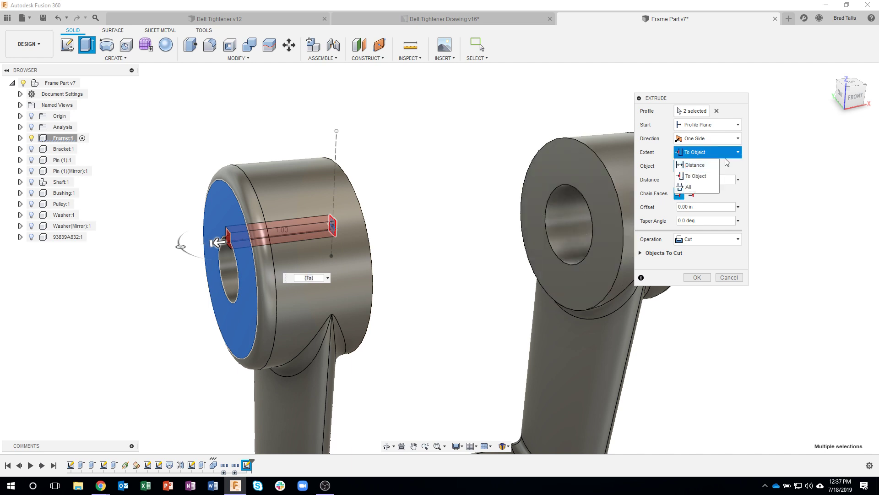
pyautogui.click(701, 165)
pyautogui.moveTo(218, 241); pyautogui.dragTo(265, 237)
pyautogui.write('-1')
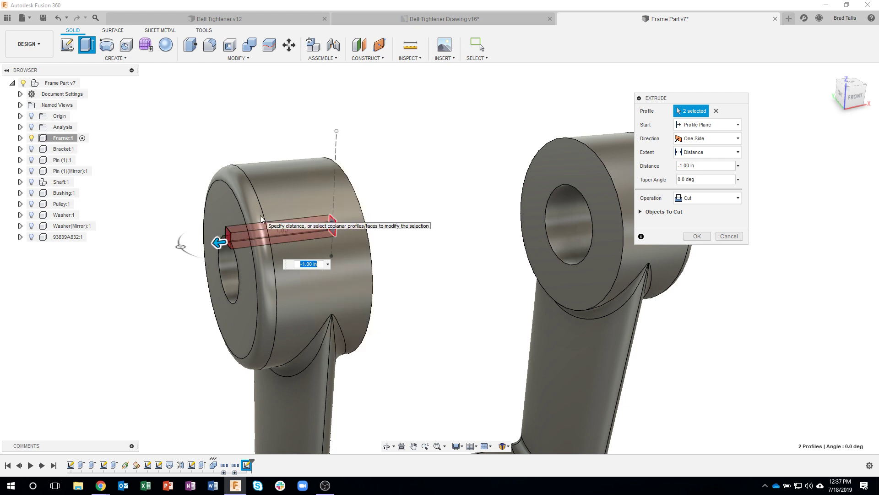
# Switch the cut back to a To Object extent and pick the boss's outer flat face again
pyautogui.click(736, 153)
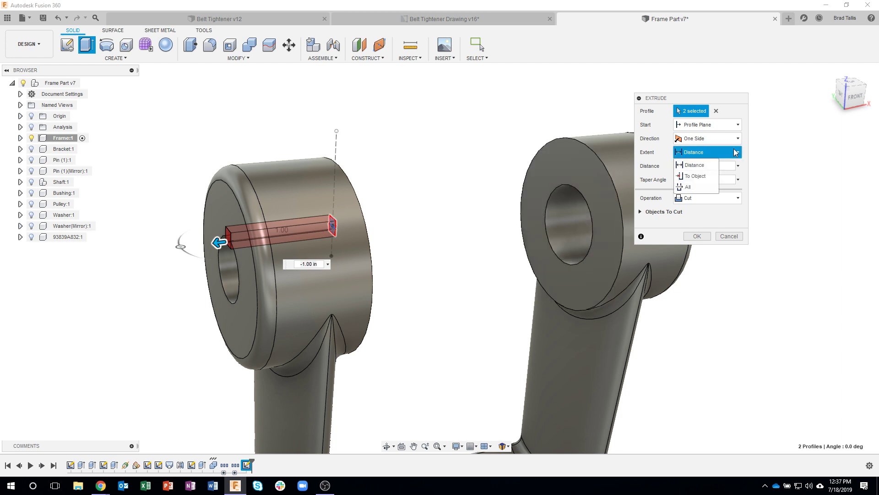
pyautogui.click(707, 177)
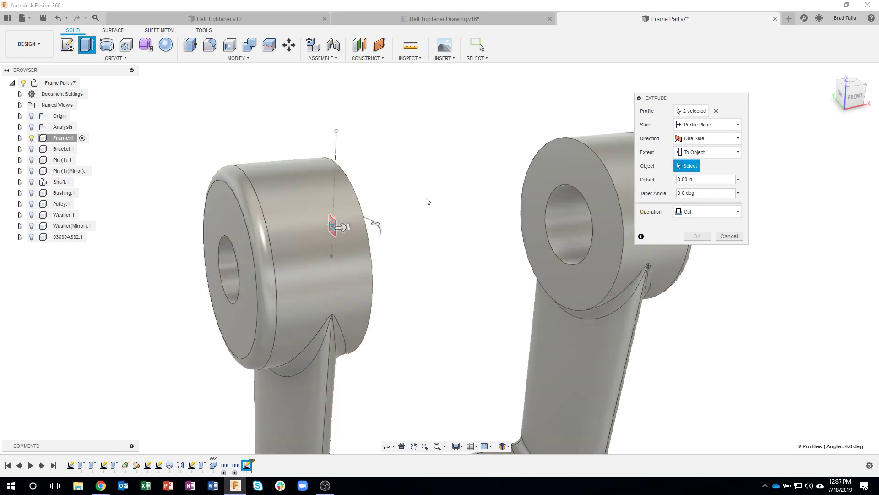
pyautogui.click(220, 215)
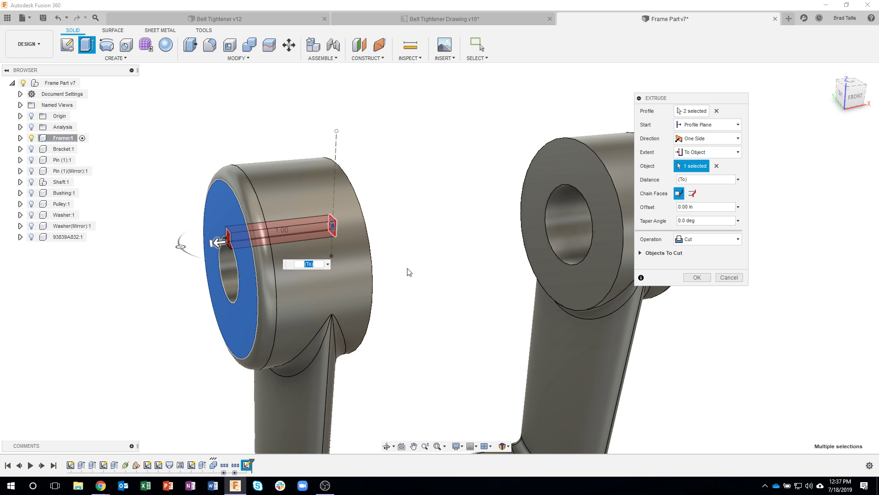
# Change the keyway cut's extent to All and check the preview against both bosses
pyautogui.click(722, 152)
pyautogui.click(691, 190)
pyautogui.keyDown('shift'); pyautogui.moveTo(527, 227); pyautogui.dragTo(157, 224, button='middle'); pyautogui.keyUp('shift')
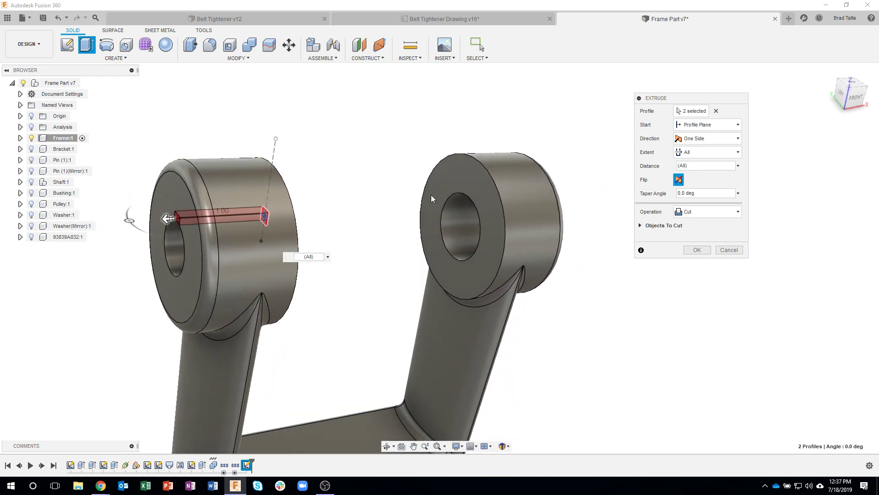
pyautogui.keyDown('shift'); pyautogui.moveTo(465, 197); pyautogui.dragTo(501, 200, button='middle'); pyautogui.keyUp('shift')
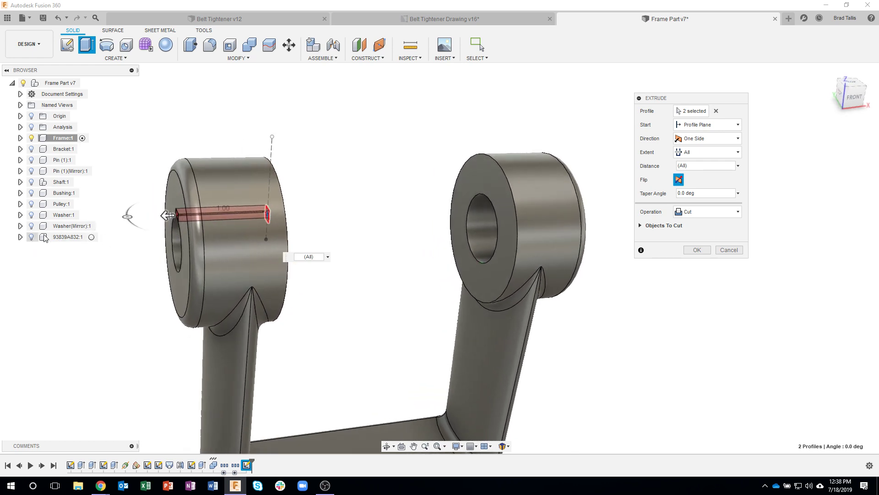
pyautogui.keyDown('shift'); pyautogui.moveTo(103, 307); pyautogui.dragTo(229, 320, button='middle'); pyautogui.keyUp('shift')
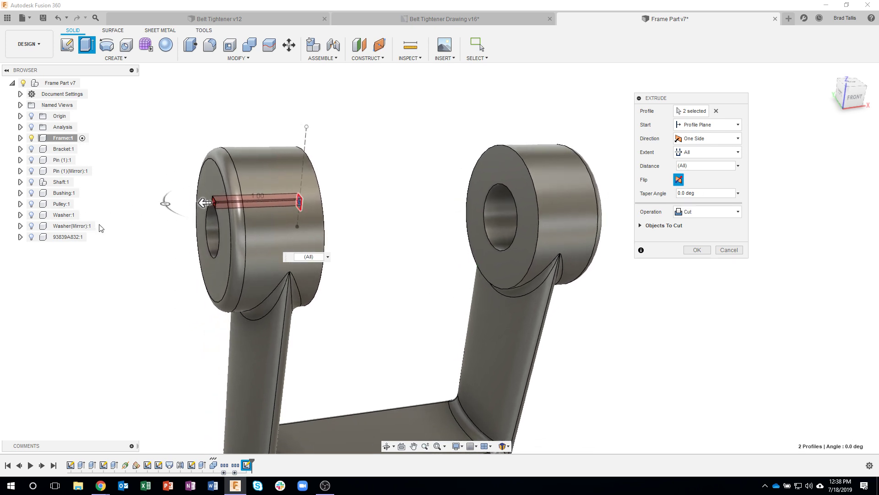
# Set the keyway cut's extent to To Object, ending at the boss's outer flat face, and complete the cut
pyautogui.click(710, 153)
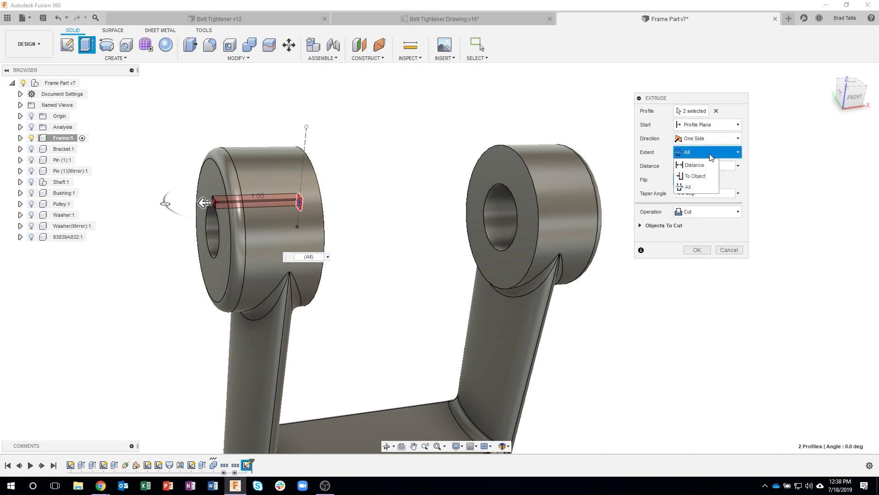
pyautogui.click(701, 176)
pyautogui.keyDown('shift'); pyautogui.moveTo(207, 189); pyautogui.dragTo(215, 193, button='middle'); pyautogui.keyUp('shift')
pyautogui.click(212, 195)
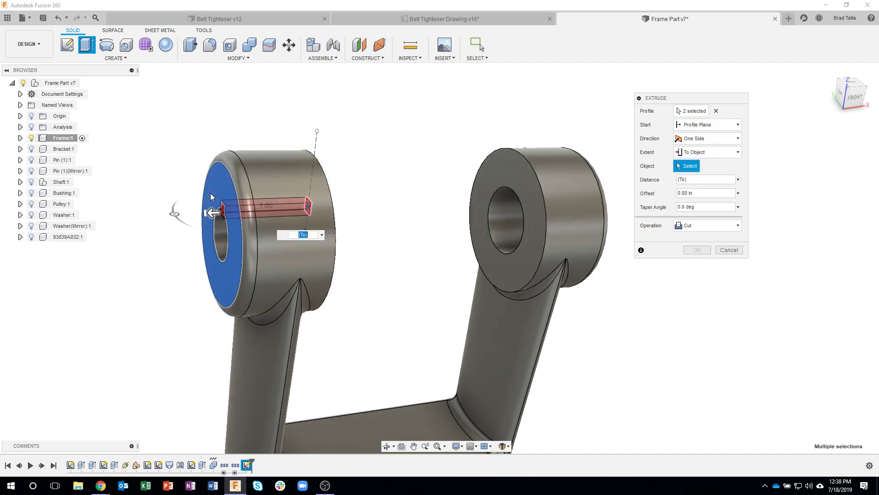
pyautogui.click(698, 277)
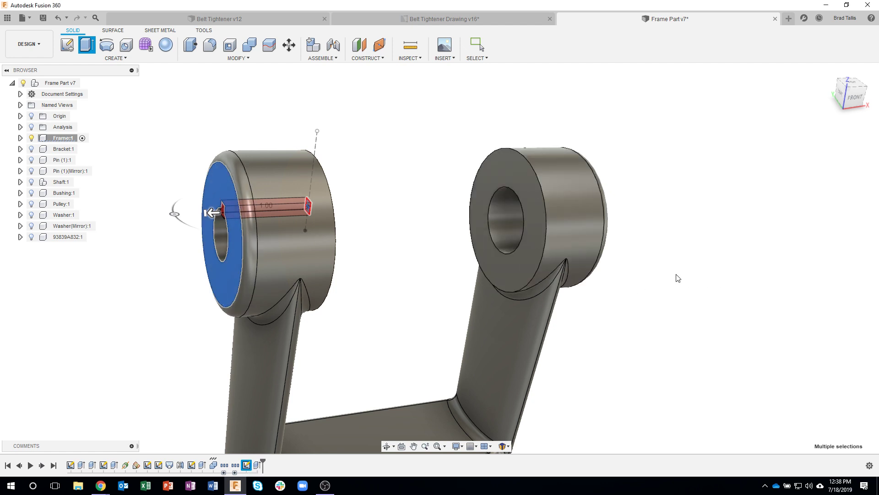
# Show all components of the Frame Part assembly and make the top-level component active
pyautogui.keyDown('shift'); pyautogui.moveTo(302, 204); pyautogui.dragTo(61, 97, button='middle'); pyautogui.keyUp('shift')
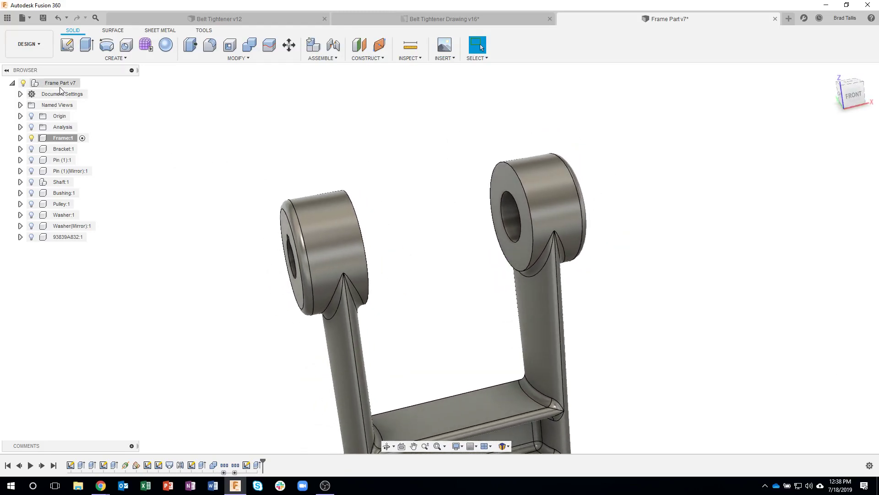
pyautogui.rightClick(61, 85)
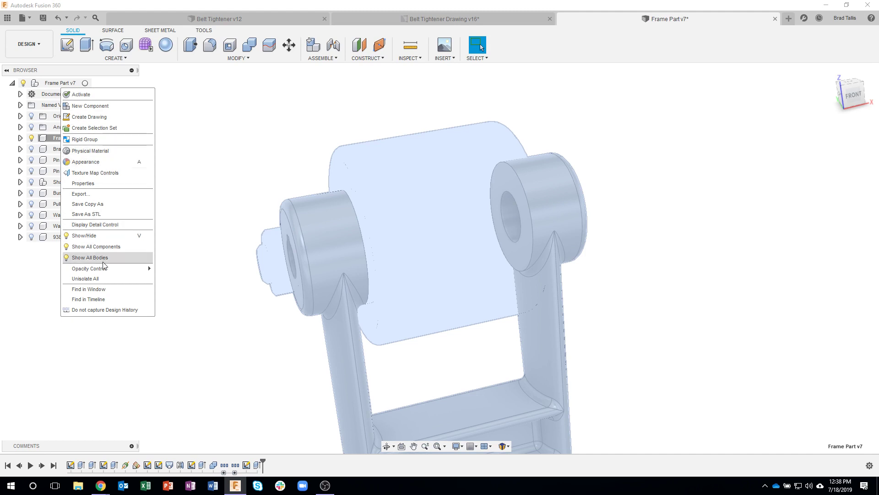
pyautogui.click(108, 249)
pyautogui.click(179, 194)
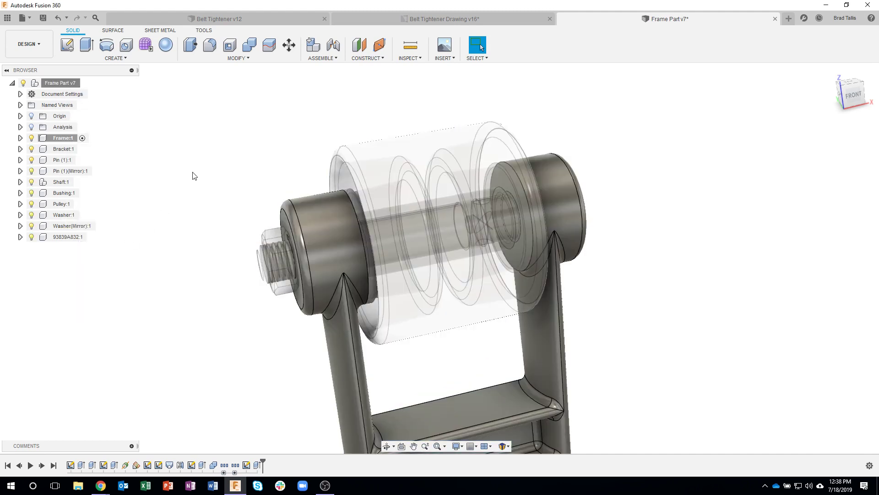
pyautogui.click(85, 84)
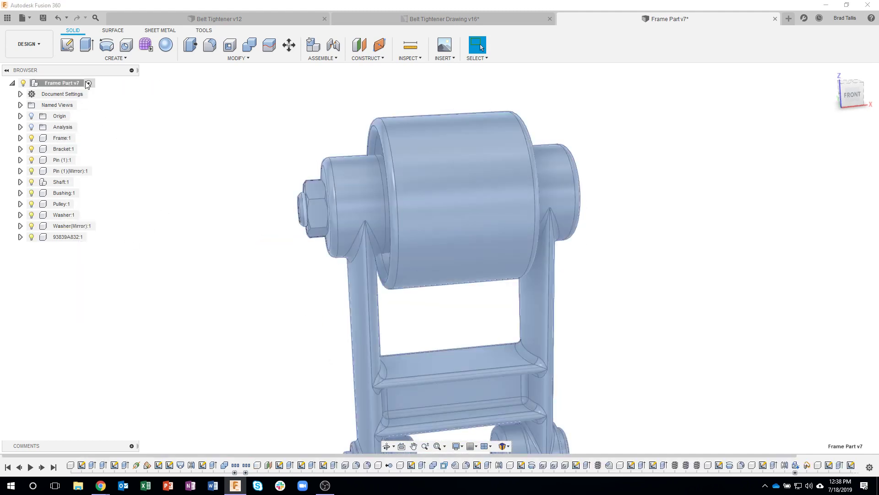
# Show the section analysis to examine how the Woodruff key sits between shaft and boss, and hide it again
pyautogui.click(31, 127)
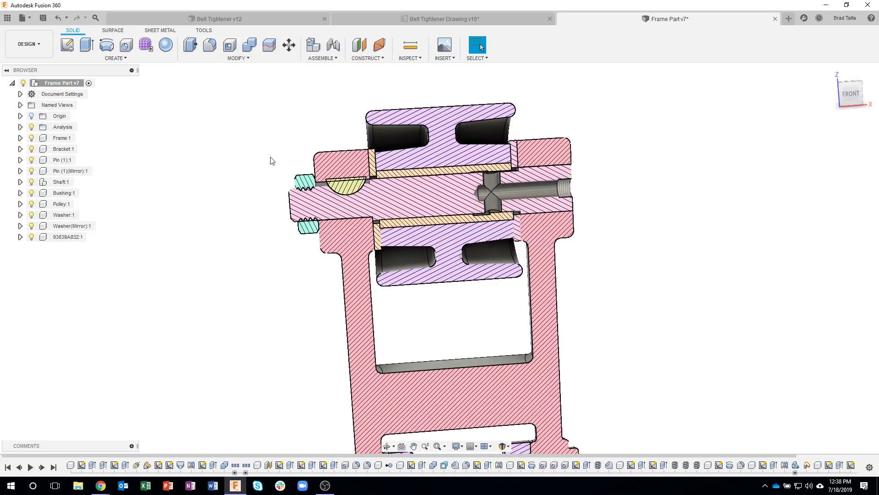
pyautogui.scroll(8, 285, 158)
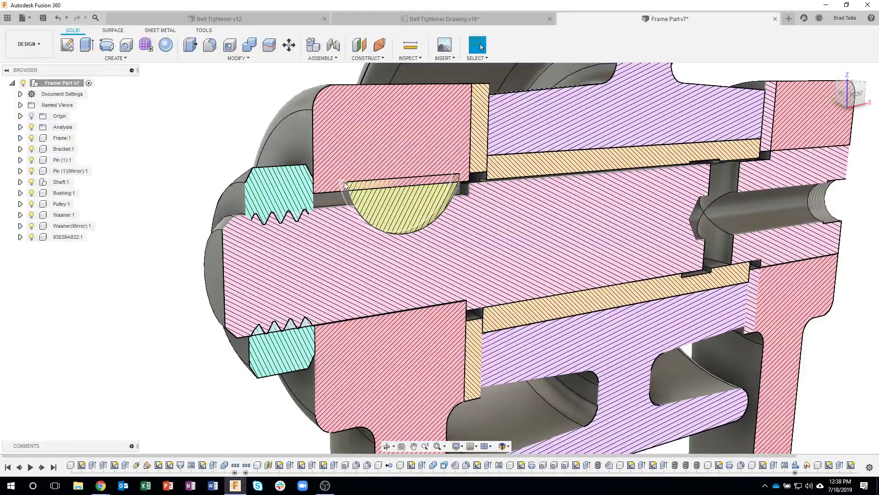
pyautogui.click(31, 128)
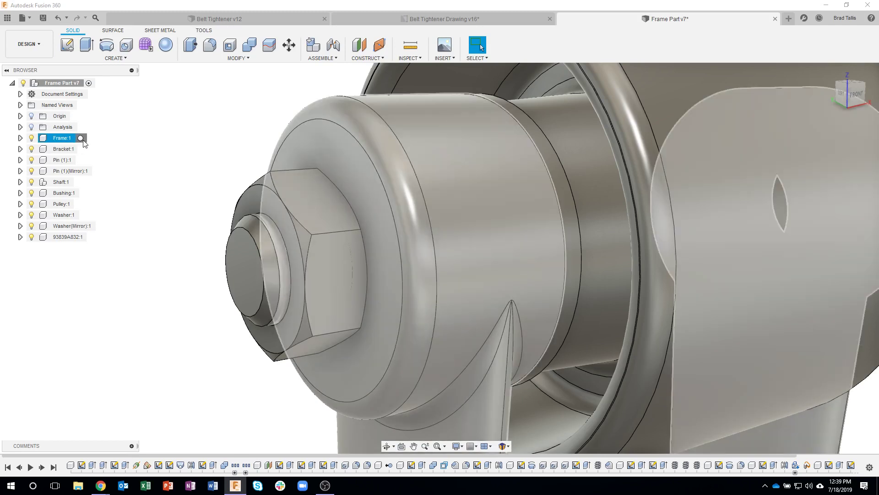
# Activate the Frame component and isolate it to view the keyway cut in its boss
pyautogui.click(83, 138)
pyautogui.rightClick(69, 140)
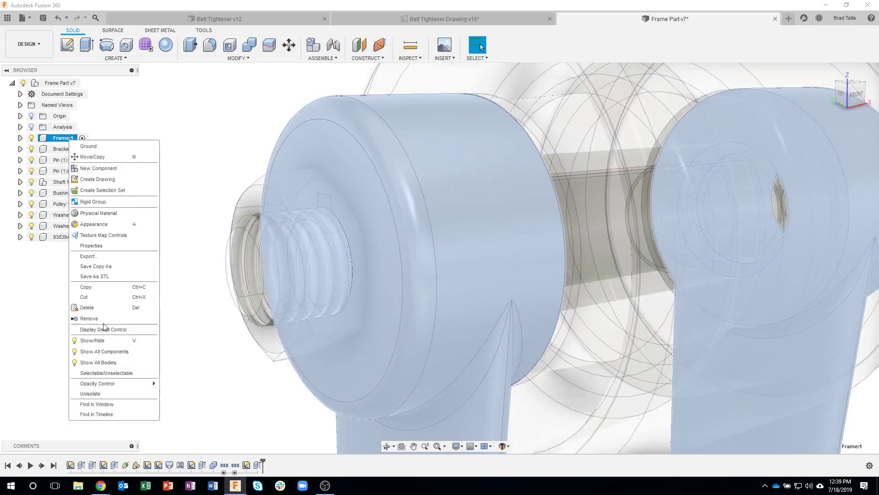
pyautogui.click(195, 225)
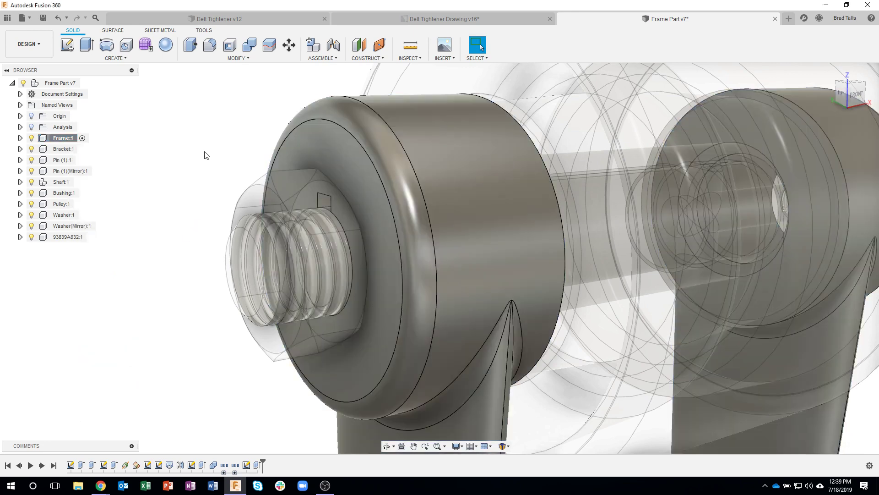
pyautogui.scroll(-3, 174, 246)
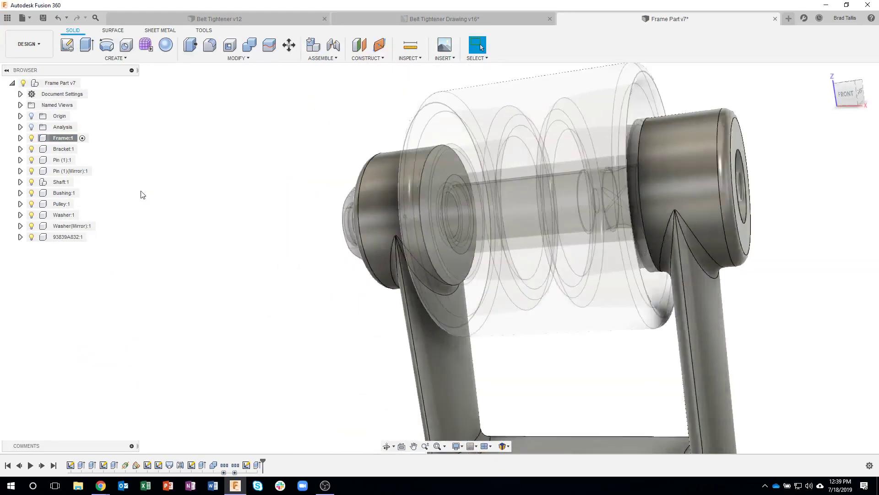
pyautogui.rightClick(62, 139)
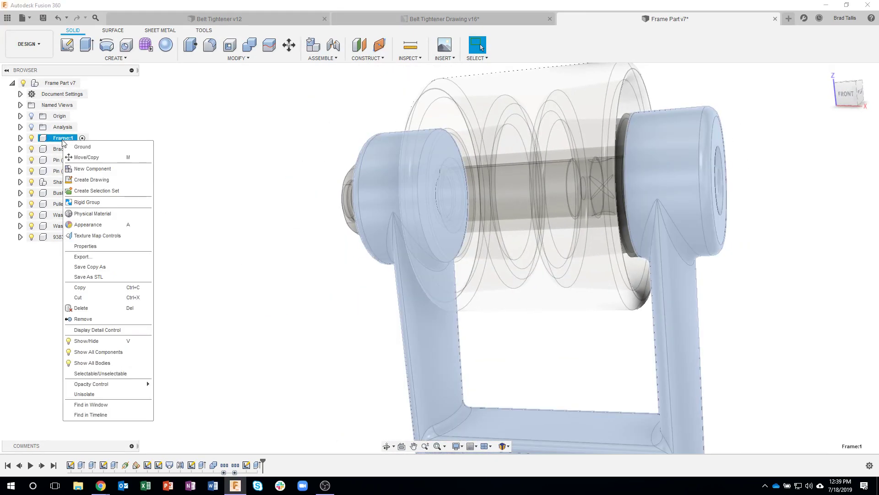
pyautogui.click(80, 394)
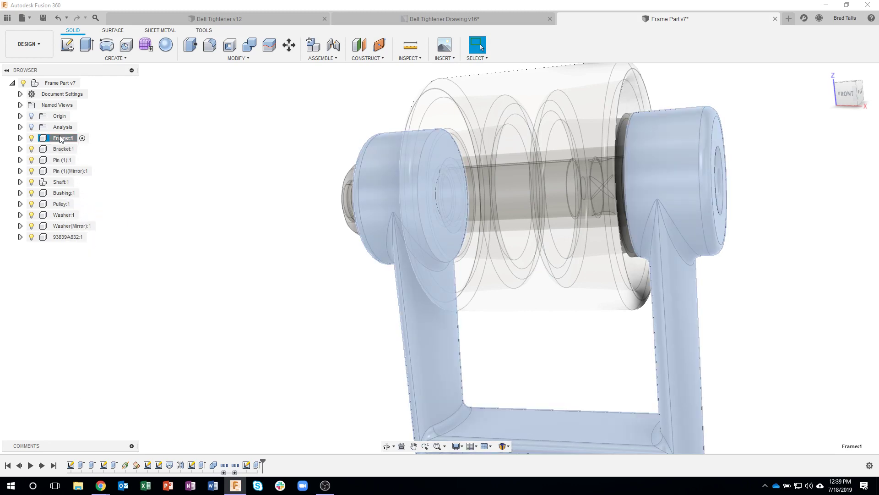
pyautogui.rightClick(62, 139)
pyautogui.click(80, 392)
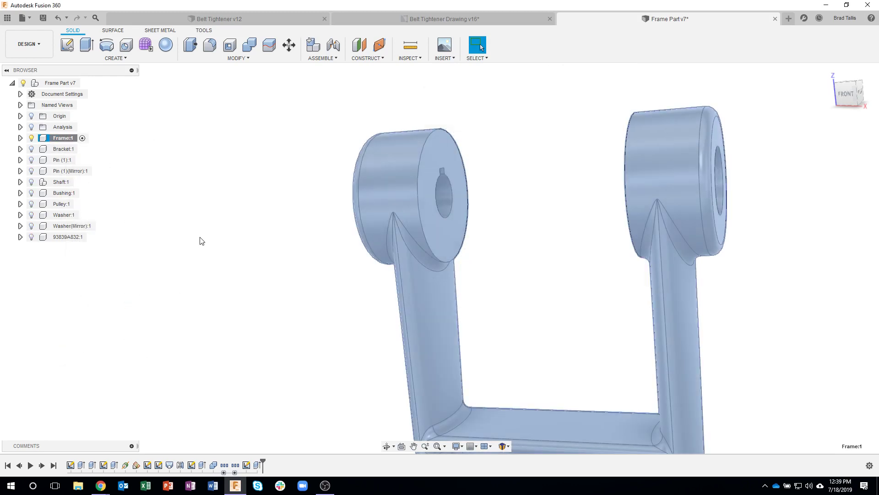
# Open the keyway's sketch to review its square profile, and finish the sketch
pyautogui.scroll(4, 426, 210)
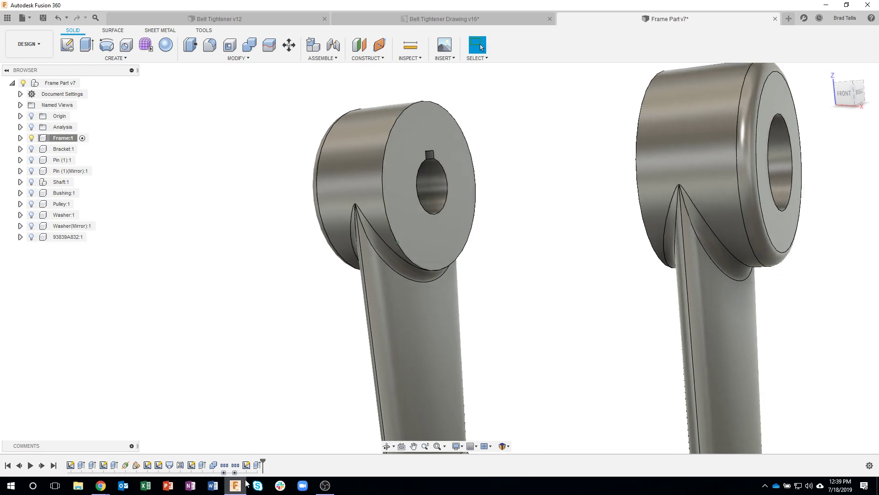
pyautogui.doubleClick(246, 465)
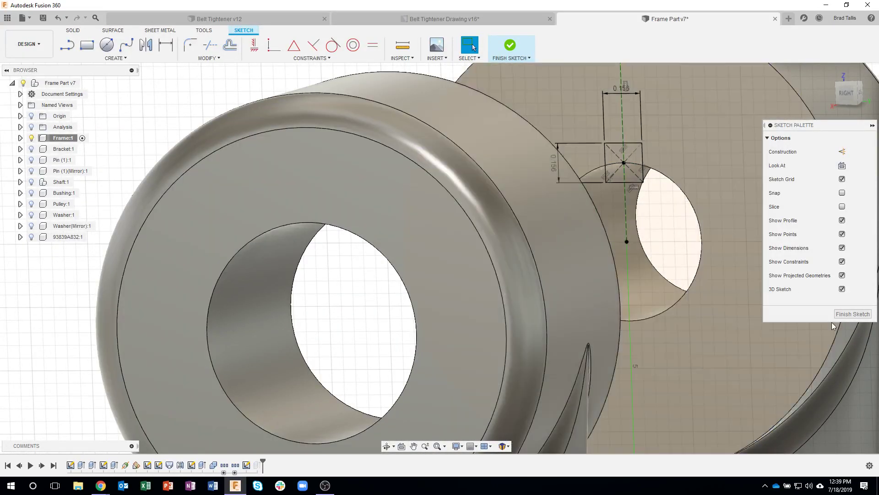
pyautogui.click(842, 316)
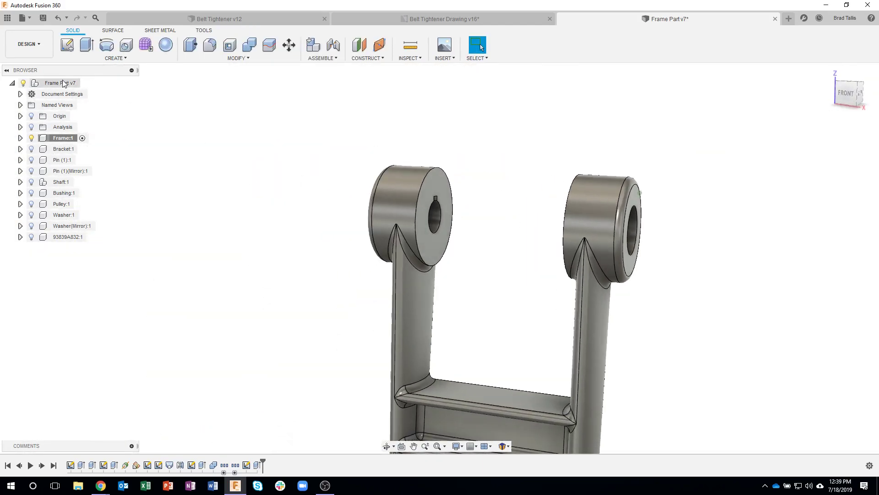
# Activate the top-level Frame Part component and unisolate all of its components
pyautogui.click(86, 83)
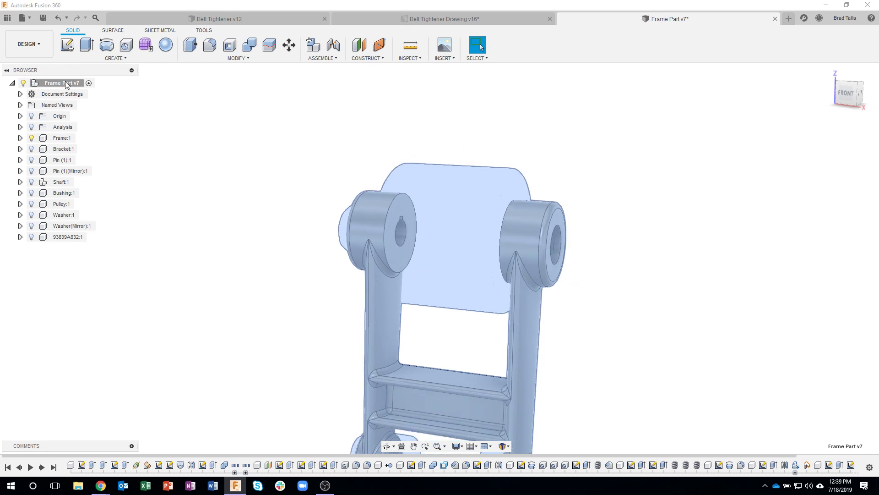
pyautogui.rightClick(52, 81)
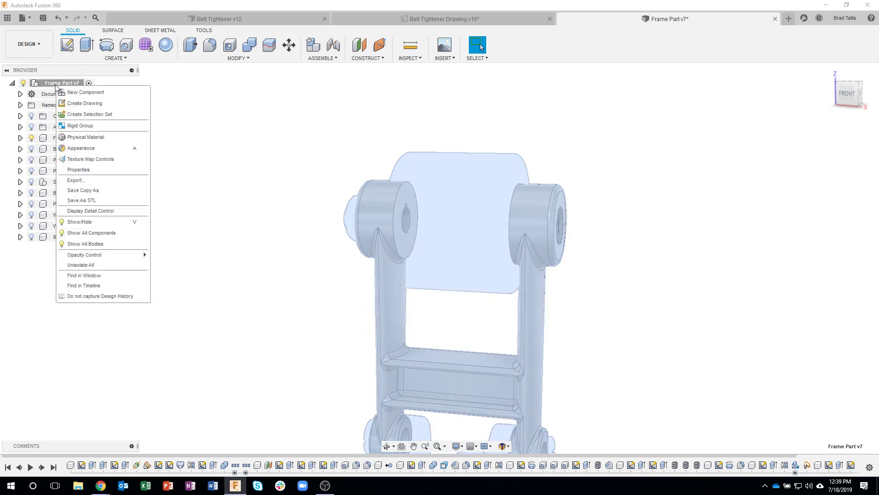
pyautogui.click(98, 265)
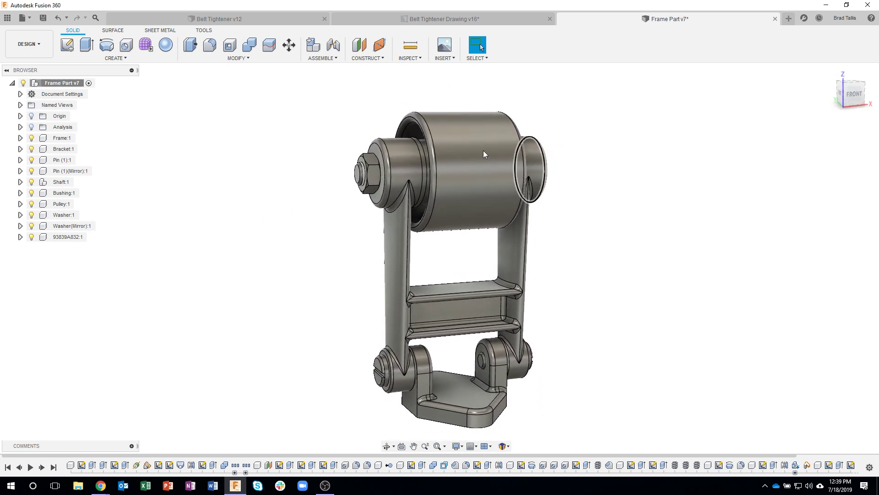
# Save the design with the version description "finished"
pyautogui.click(40, 20)
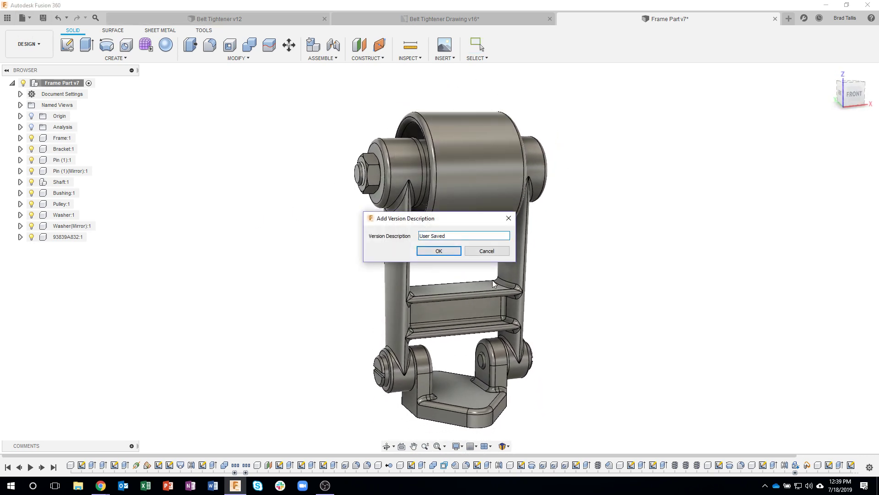
pyautogui.write('finished')
pyautogui.press('Return')
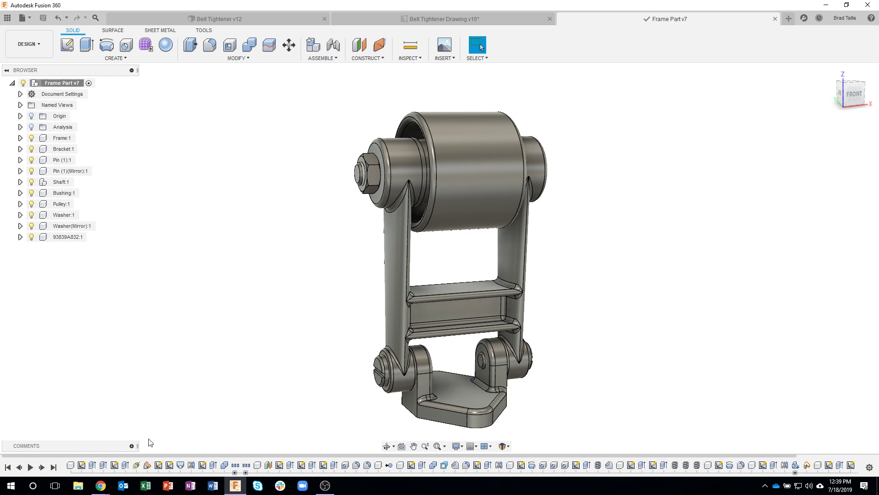
# Post the comment "check woodruff key" on the design and collapse the comments
pyautogui.click(131, 445)
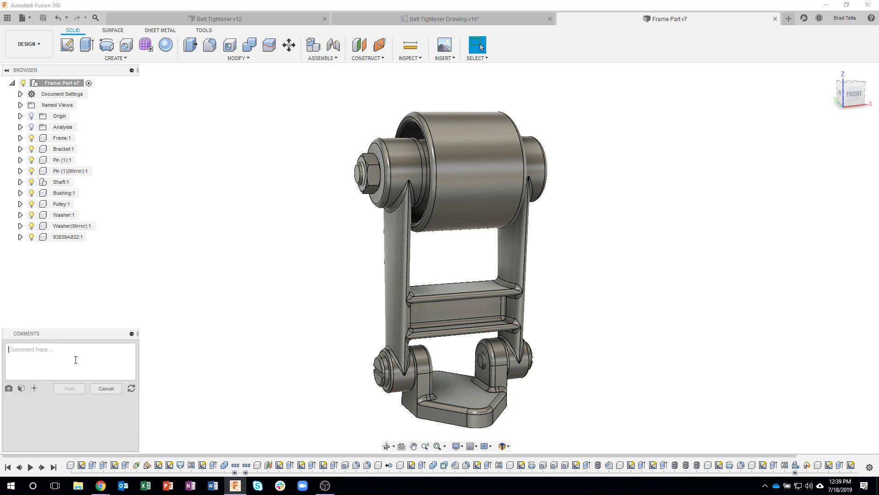
pyautogui.write('check woodruff key')
pyautogui.click(68, 392)
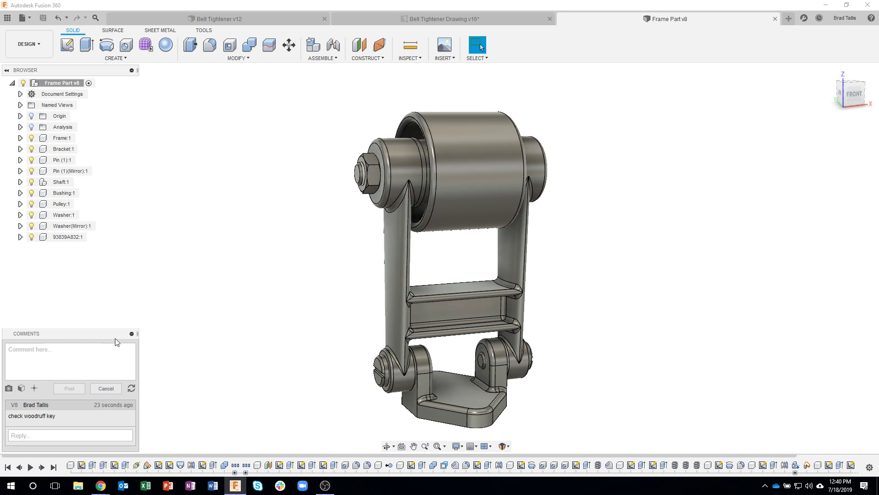
pyautogui.click(131, 334)
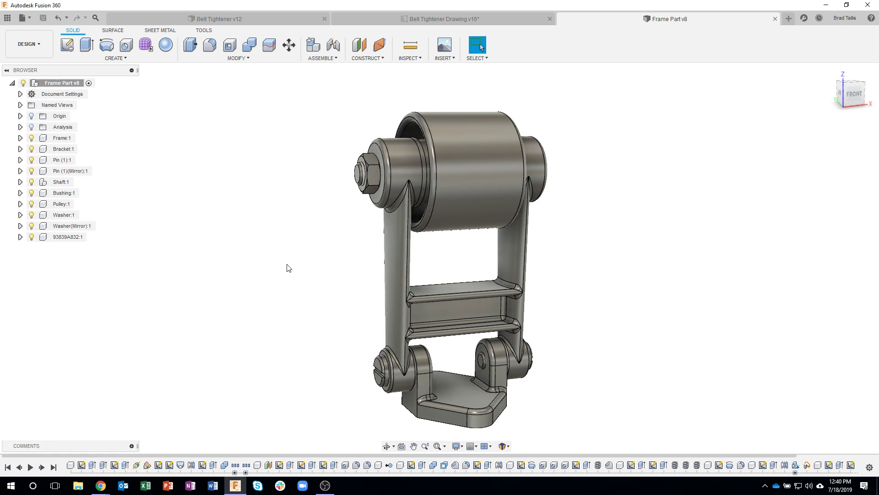
# Move the pulley, one washer and the bushing away from the shaft, and revert the components to their assembled positions
pyautogui.scroll(-1, 337, 232)
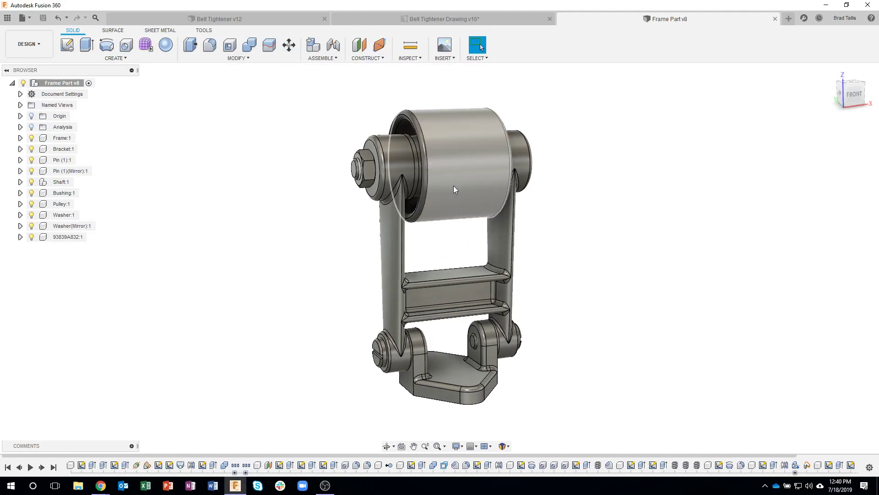
pyautogui.moveTo(450, 188); pyautogui.dragTo(606, 176)
pyautogui.moveTo(407, 168); pyautogui.dragTo(284, 187)
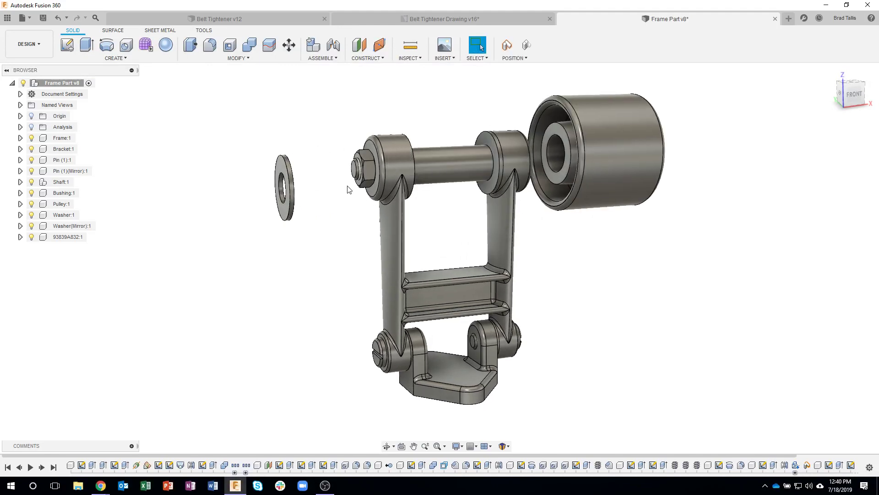
pyautogui.moveTo(435, 169); pyautogui.dragTo(526, 128)
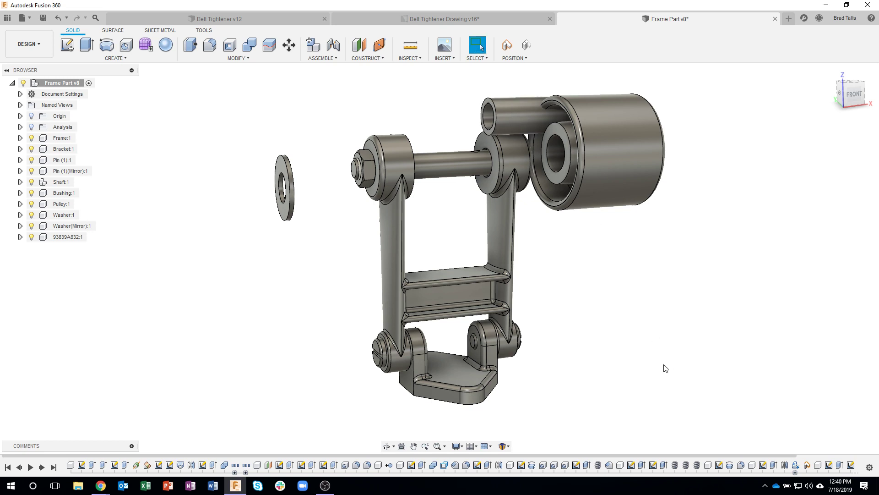
pyautogui.click(528, 46)
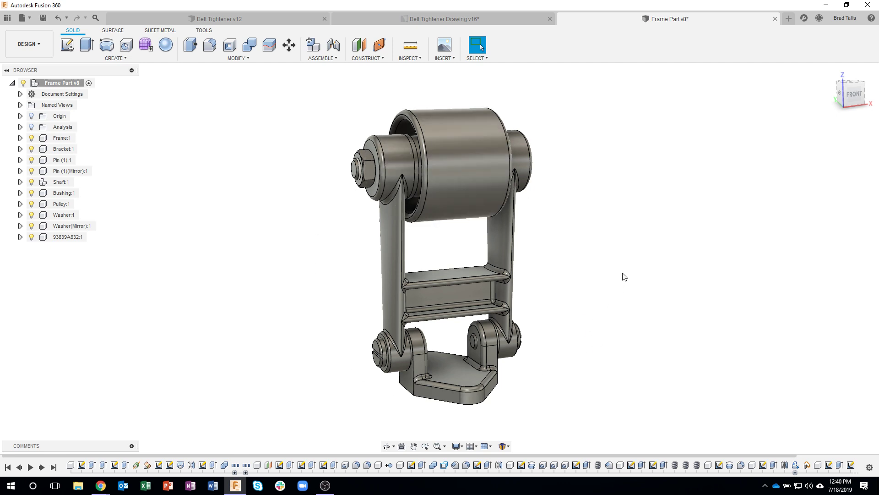
pyautogui.click(324, 59)
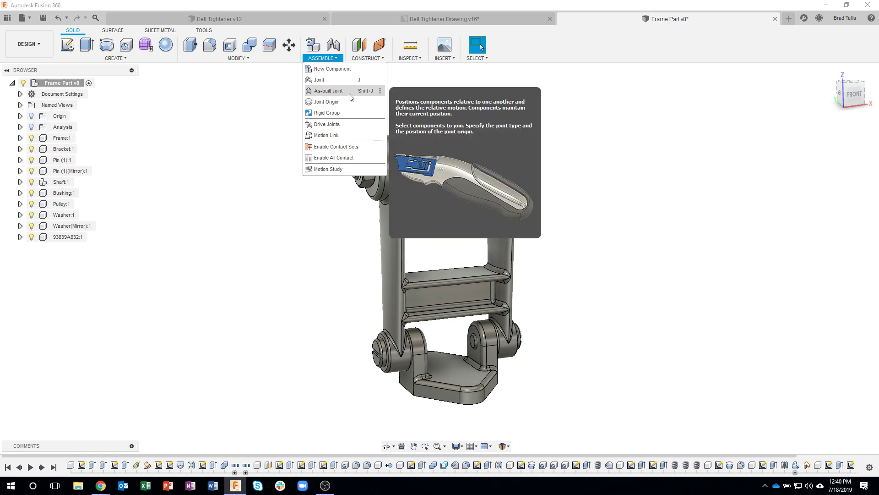
pyautogui.click(251, 136)
pyautogui.keyDown('shift'); pyautogui.moveTo(241, 243); pyautogui.dragTo(319, 379, button='middle'); pyautogui.keyUp('shift')
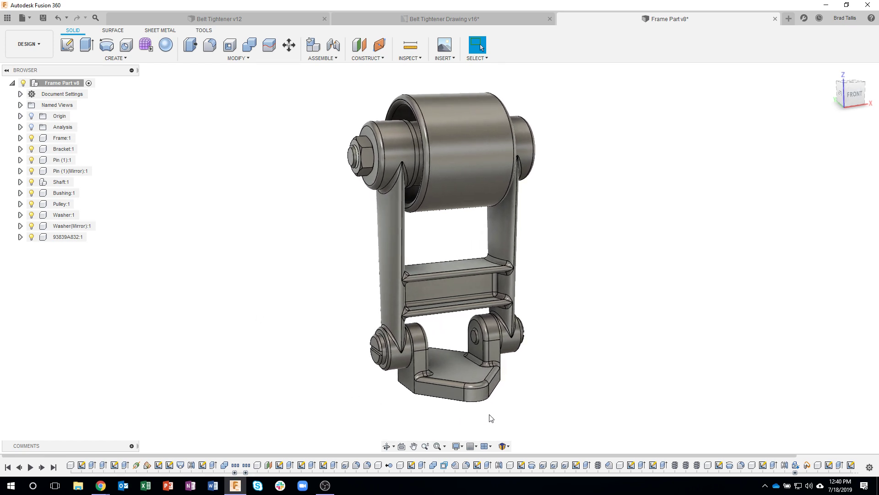
pyautogui.keyDown('shift'); pyautogui.moveTo(653, 296); pyautogui.dragTo(654, 300, button='middle'); pyautogui.keyUp('shift')
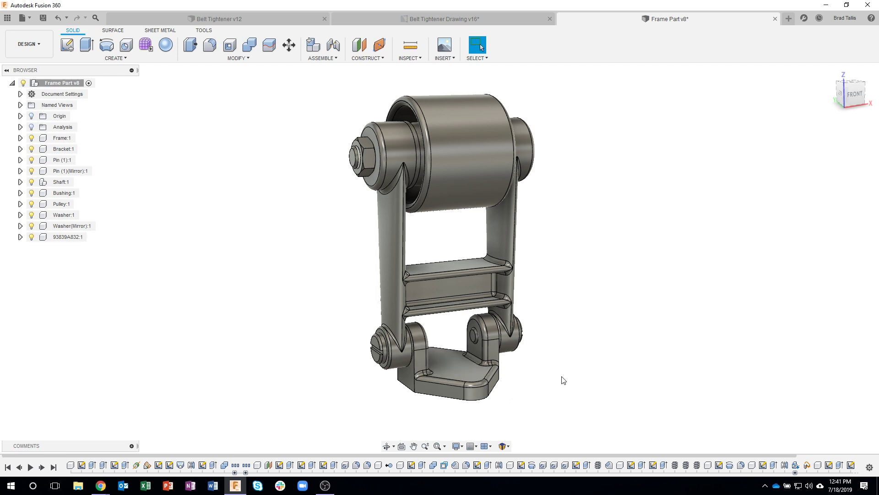
# Ground the Bracket component so it is fixed in place
pyautogui.click(454, 370)
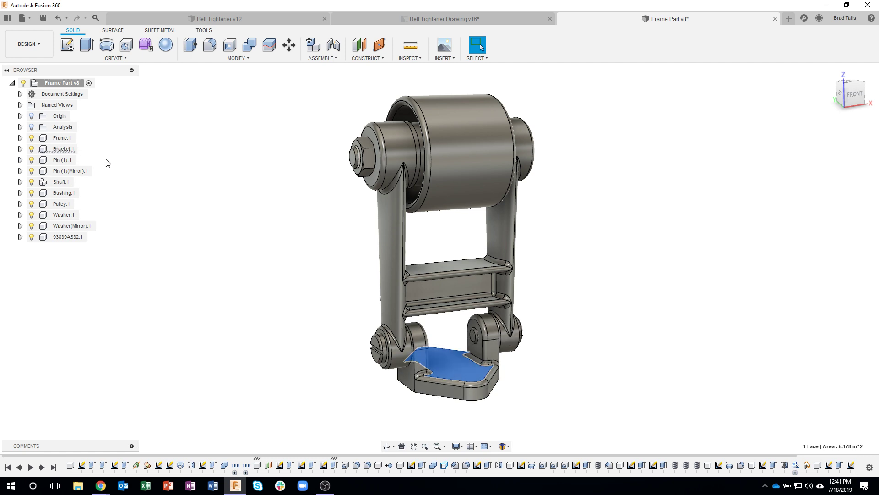
pyautogui.rightClick(60, 151)
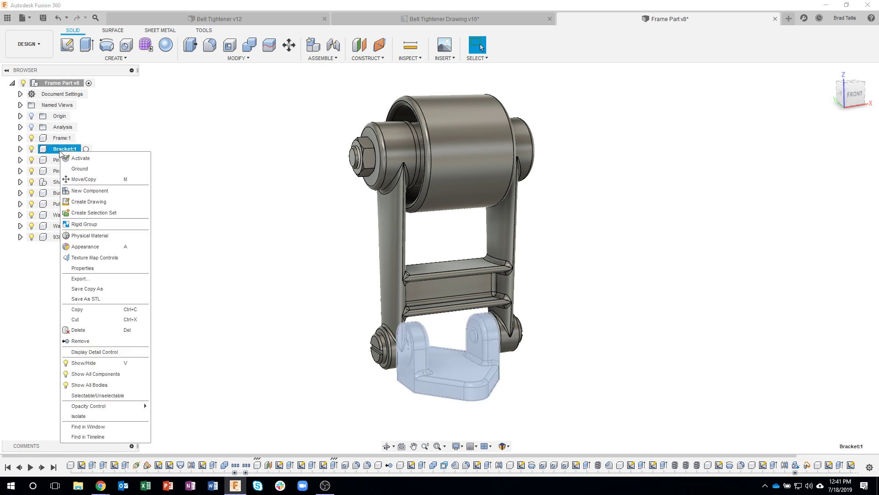
pyautogui.click(90, 170)
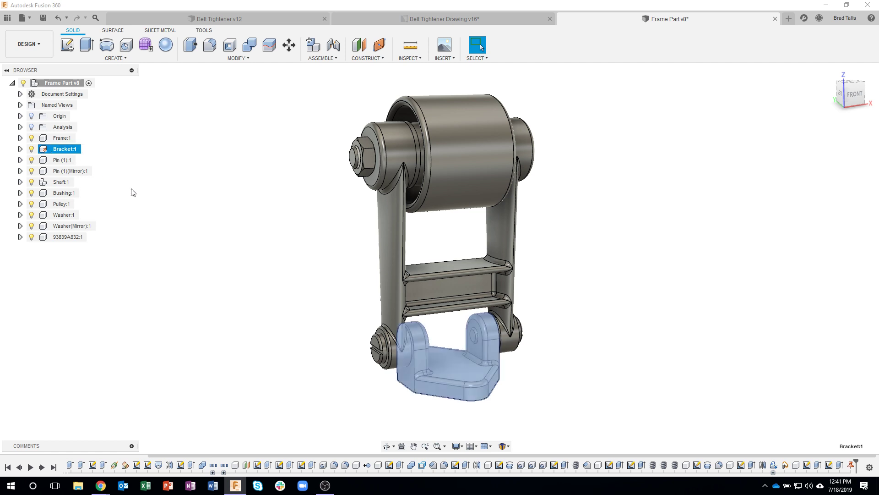
pyautogui.click(241, 252)
# Move the frame and the pulley away from the bracket, and revert the components to their assembled positions
pyautogui.moveTo(445, 296); pyautogui.dragTo(269, 270)
pyautogui.moveTo(498, 124); pyautogui.dragTo(712, 151)
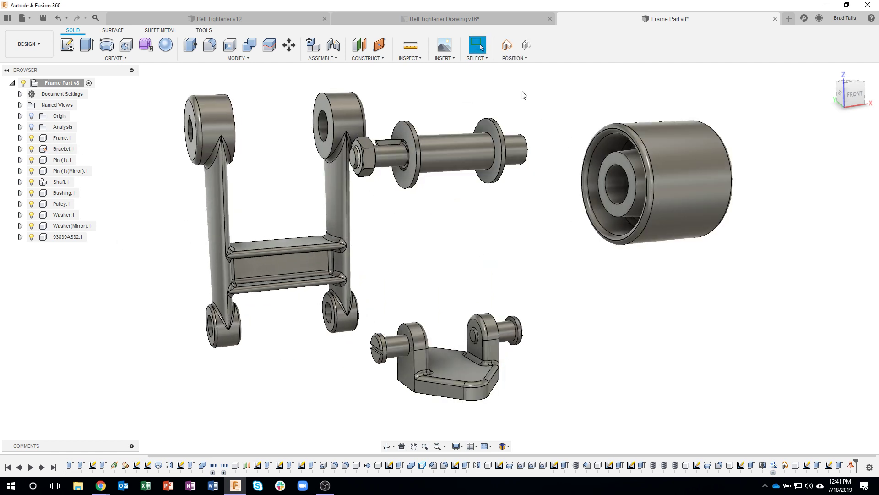
pyautogui.click(527, 45)
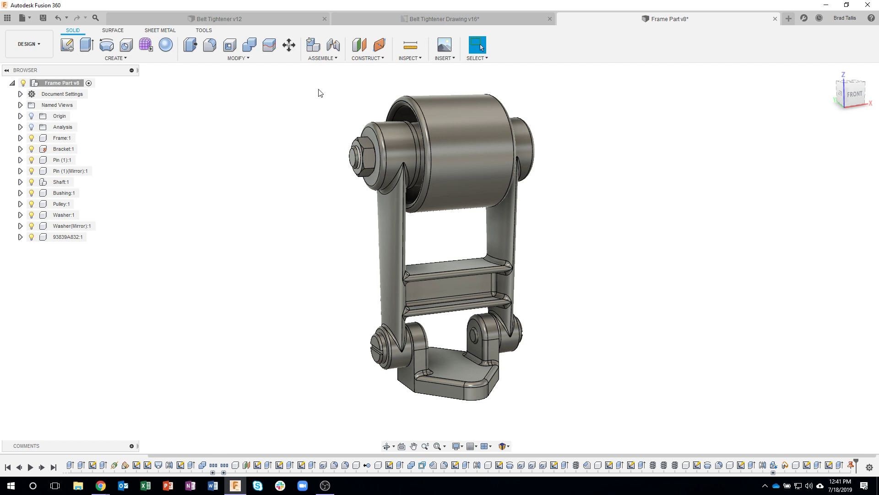
# Create a revolute As-built Joint between the frame and the bracket, positioned on the frame's lower pivot boss and rotating about the Z axis
pyautogui.click(331, 60)
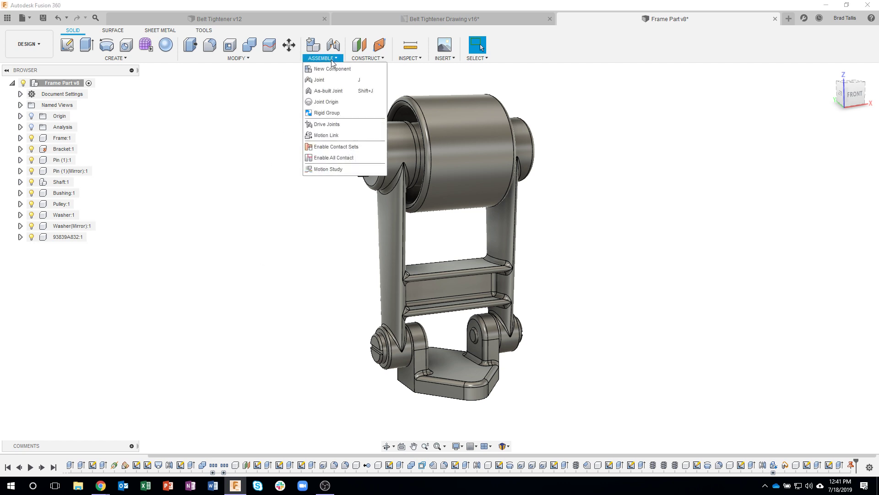
pyautogui.click(332, 93)
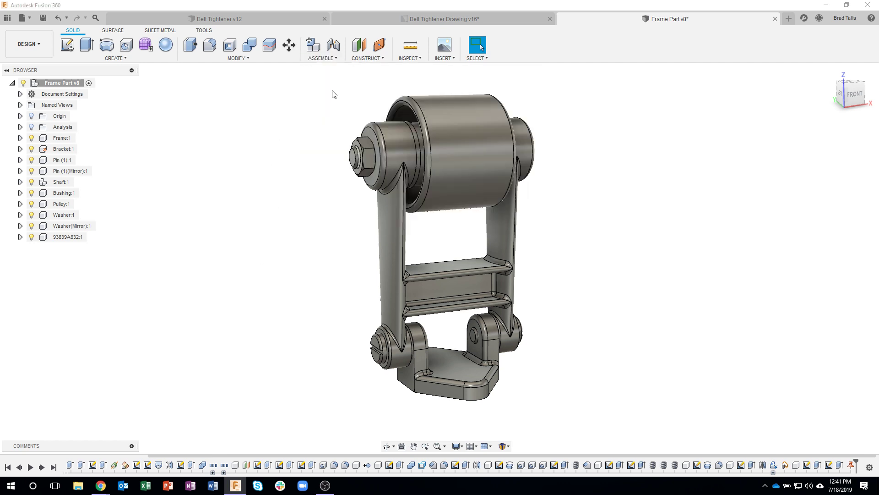
pyautogui.scroll(5, 620, 290)
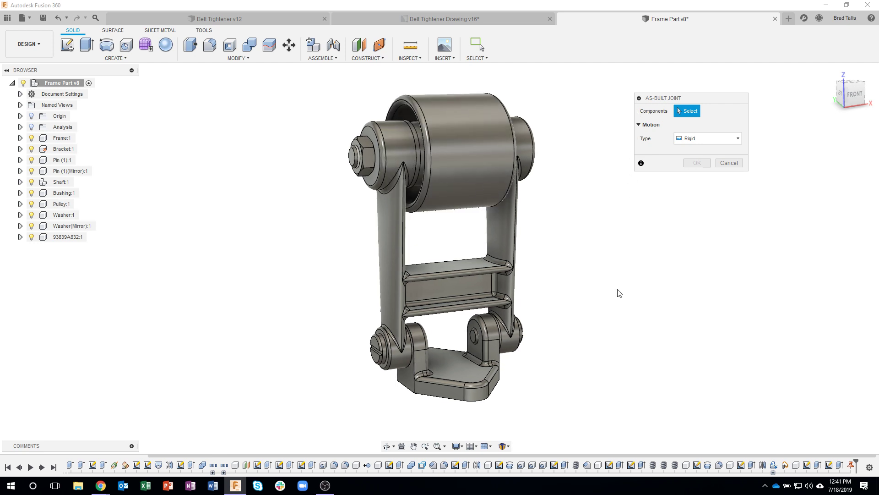
pyautogui.click(455, 287)
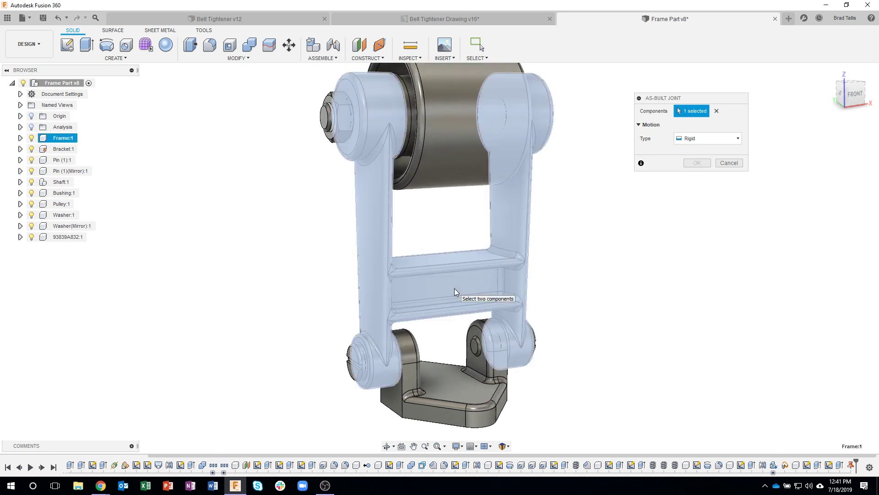
pyautogui.click(433, 385)
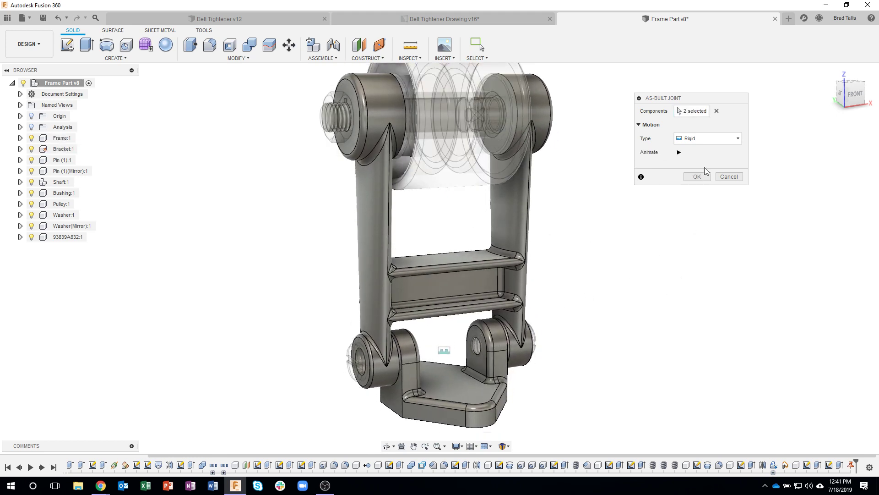
pyautogui.click(679, 154)
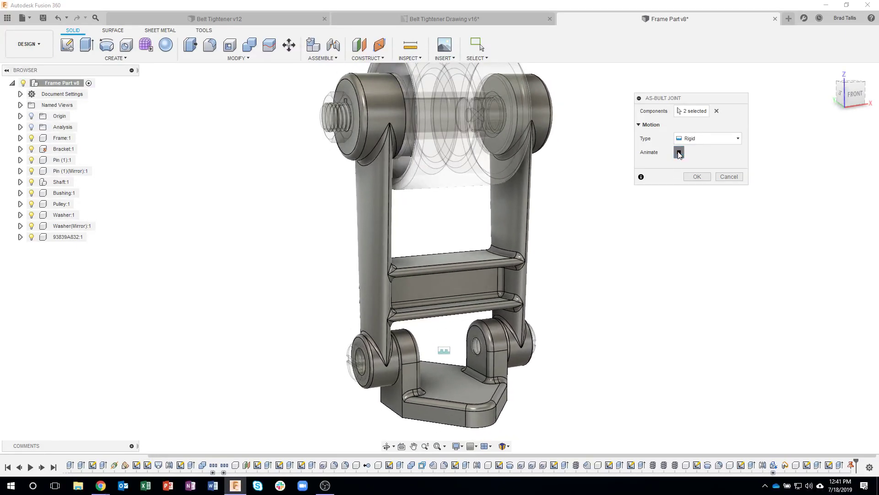
pyautogui.click(699, 141)
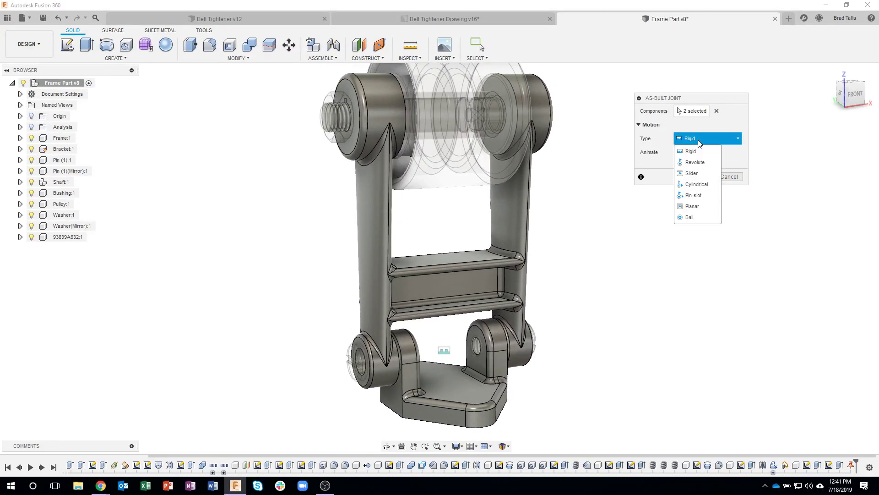
pyautogui.click(699, 163)
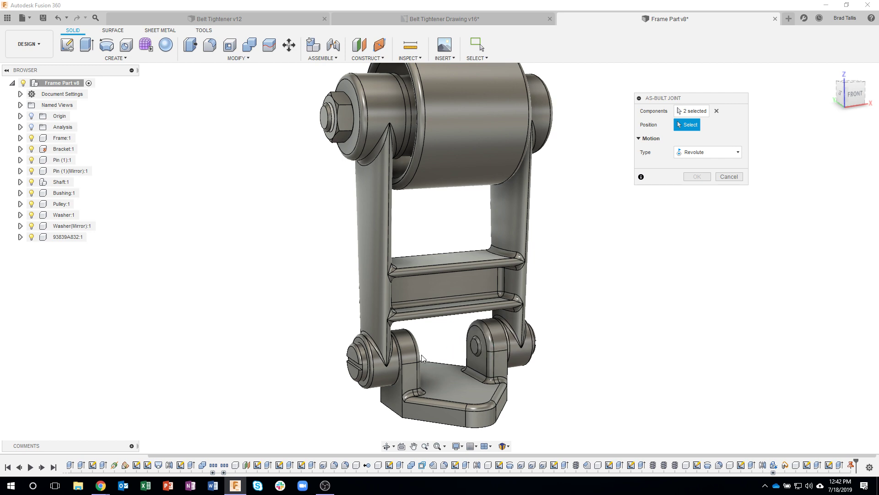
pyautogui.click(397, 373)
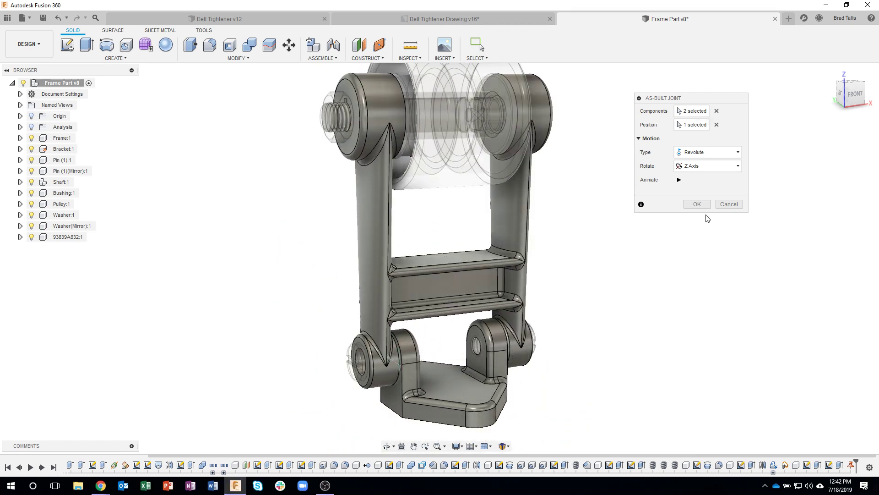
pyautogui.click(696, 204)
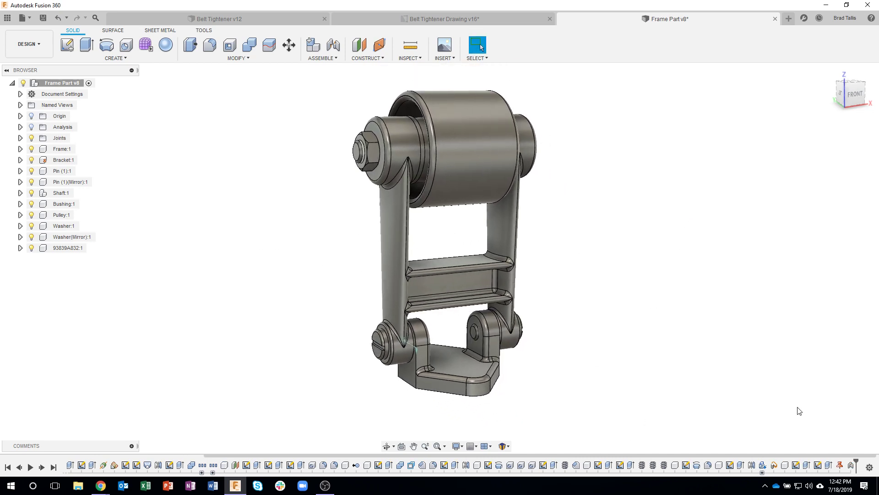
# Swing the frame about its lower pivot to test the revolute joint, and revert it to its original position
pyautogui.click(426, 285)
pyautogui.click(450, 357)
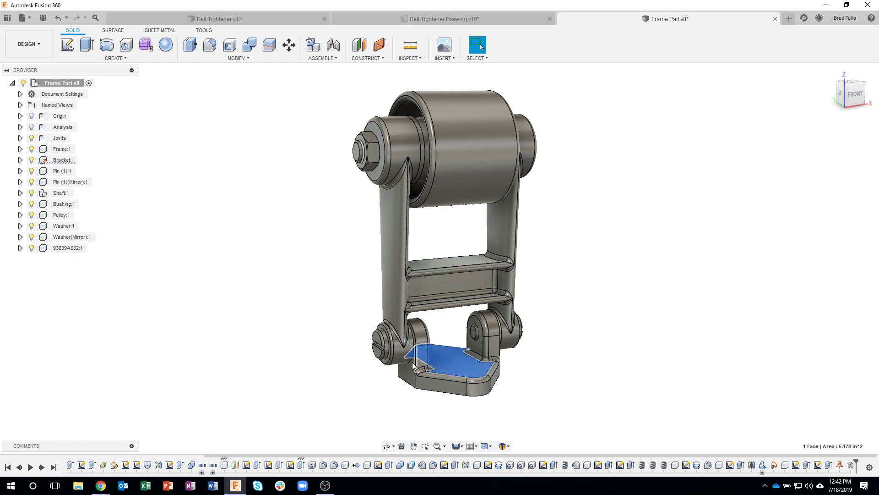
pyautogui.click(398, 342)
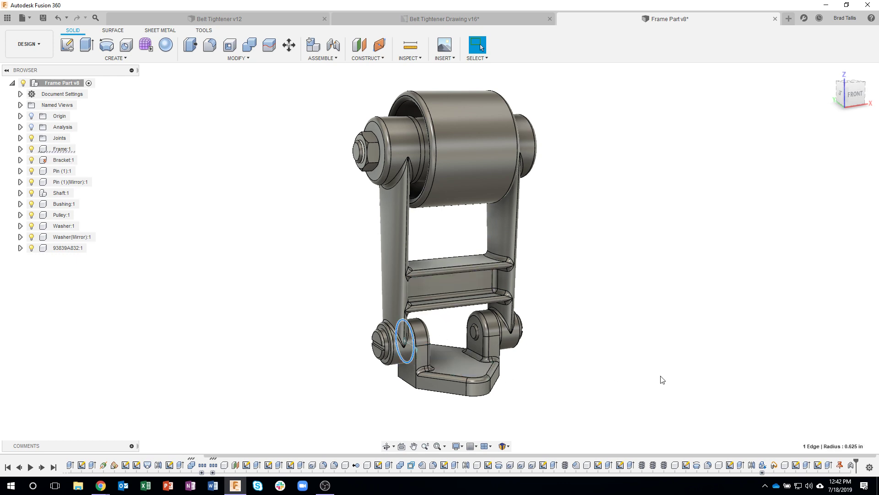
pyautogui.click(643, 346)
pyautogui.moveTo(395, 244); pyautogui.dragTo(529, 205)
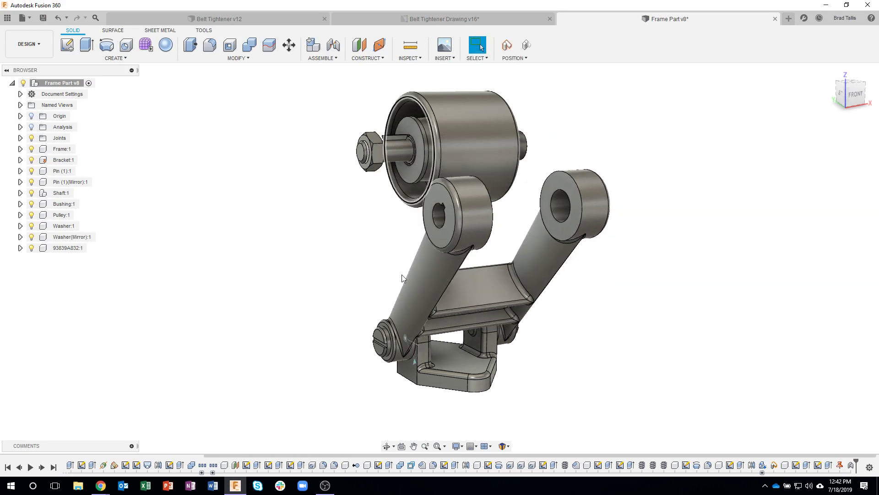
pyautogui.click(528, 43)
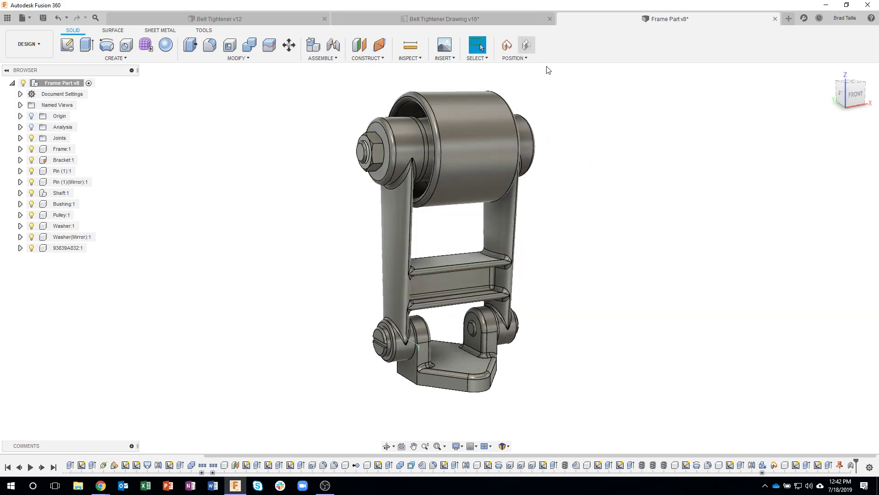
# Create a Rigid Group of the shaft, bushing, pulley, both washers, the 93839A832 nut and the frame, including child components
pyautogui.scroll(5, 614, 249)
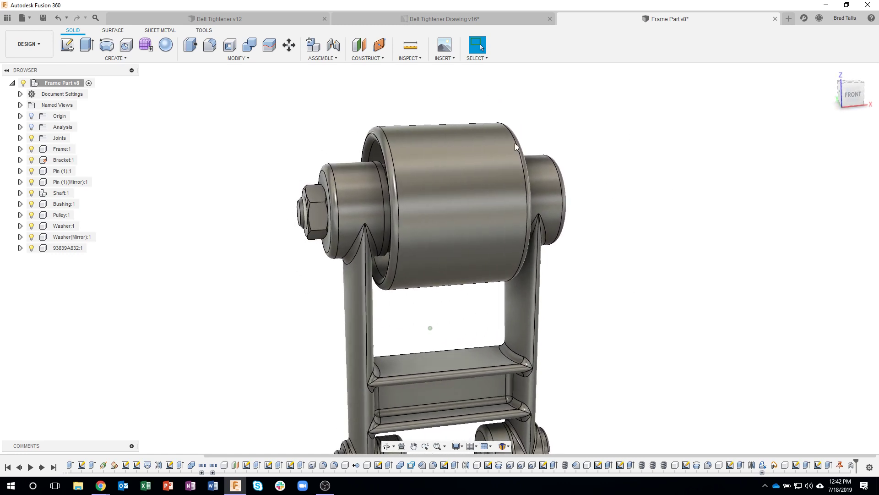
pyautogui.click(322, 58)
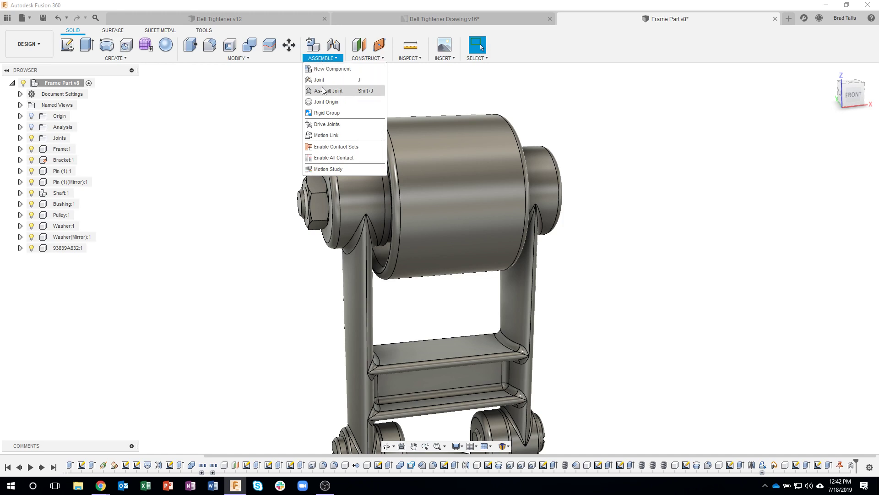
pyautogui.click(324, 113)
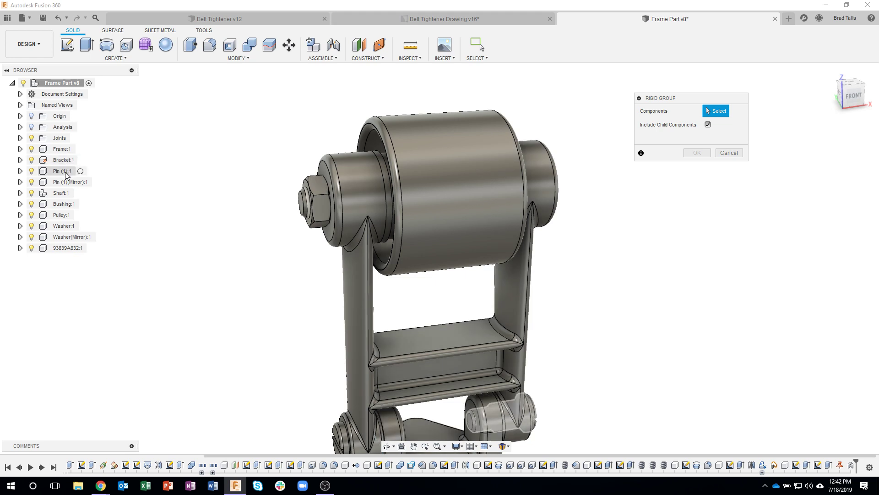
pyautogui.click(63, 194)
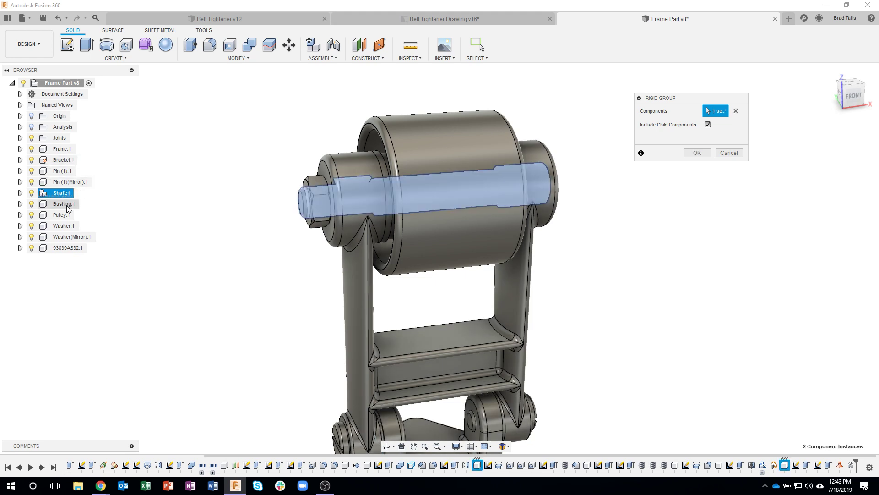
pyautogui.click(64, 204)
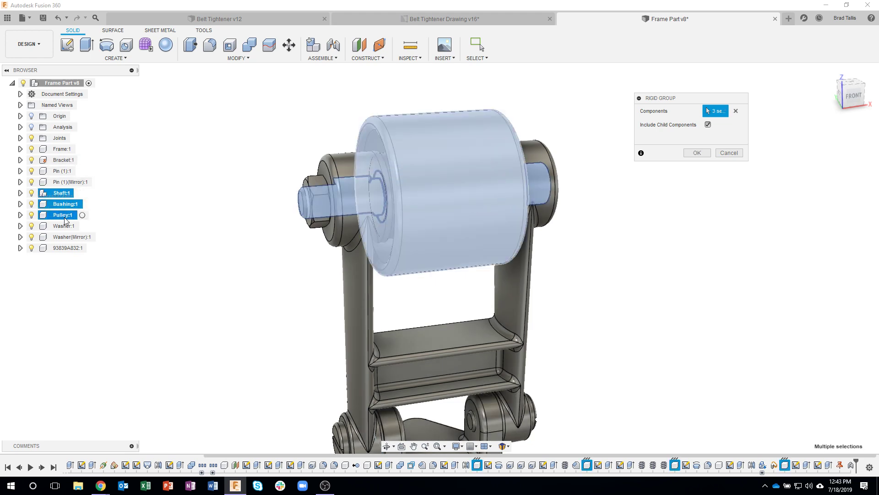
pyautogui.click(64, 216)
pyautogui.click(63, 226)
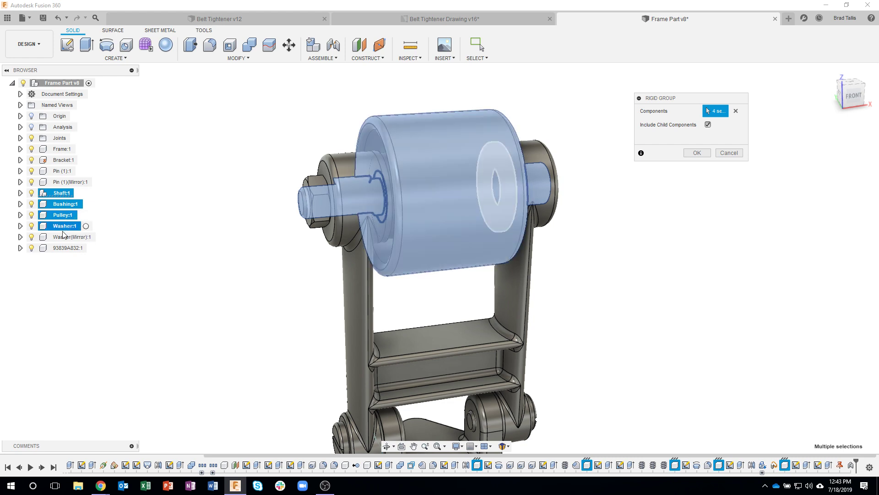
pyautogui.click(66, 237)
pyautogui.click(67, 248)
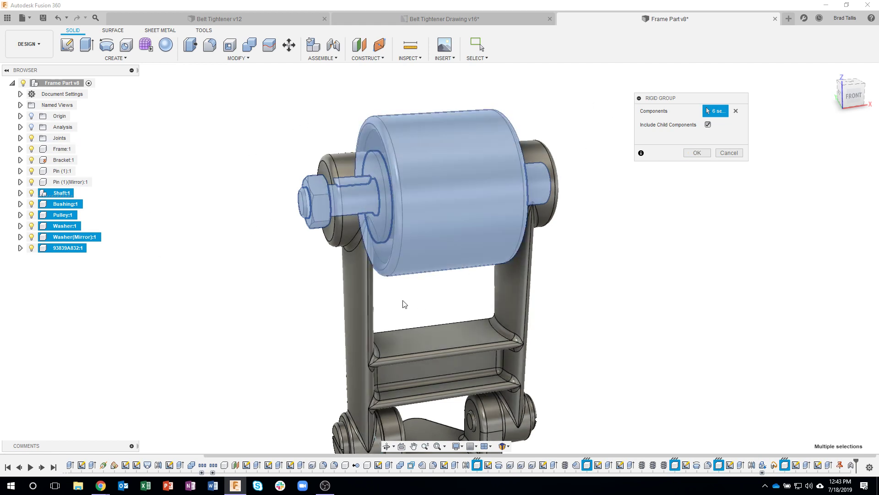
pyautogui.click(361, 292)
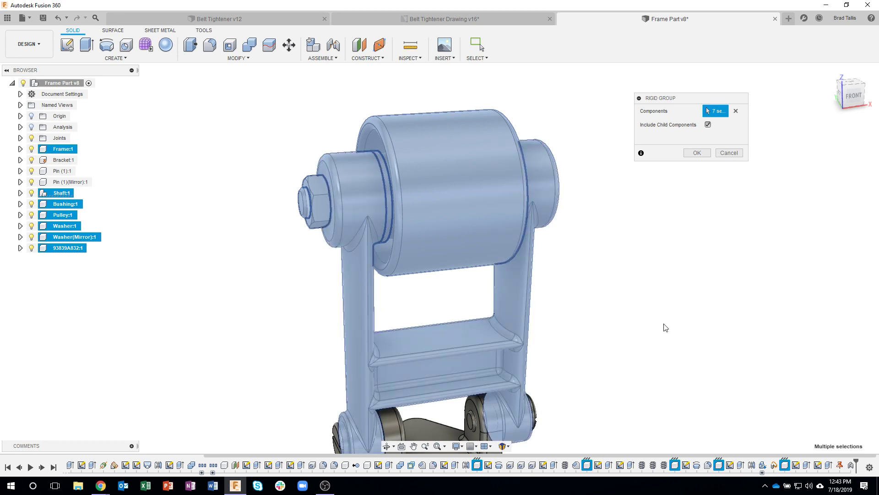
pyautogui.click(695, 152)
# Swing the frame with its rigidly grouped parts about the bracket to test the motion, and revert the position
pyautogui.scroll(-2, 572, 281)
pyautogui.moveTo(371, 255); pyautogui.dragTo(409, 239)
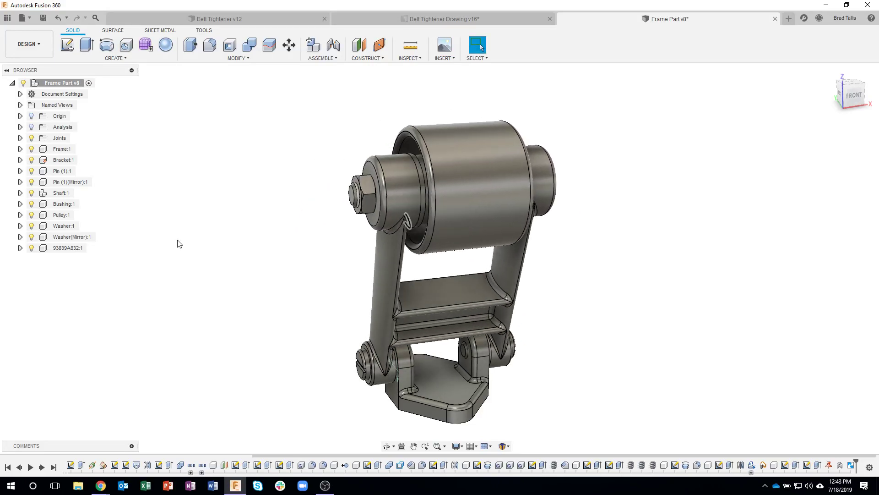
pyautogui.click(527, 46)
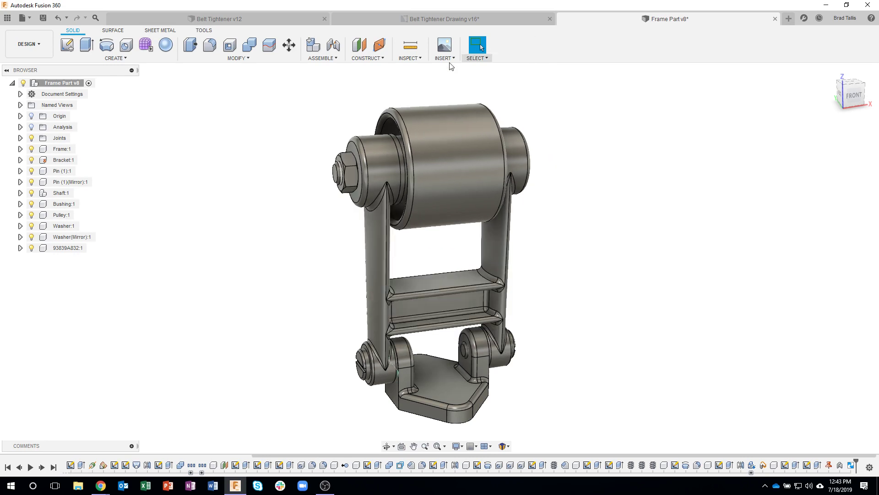
pyautogui.click(339, 58)
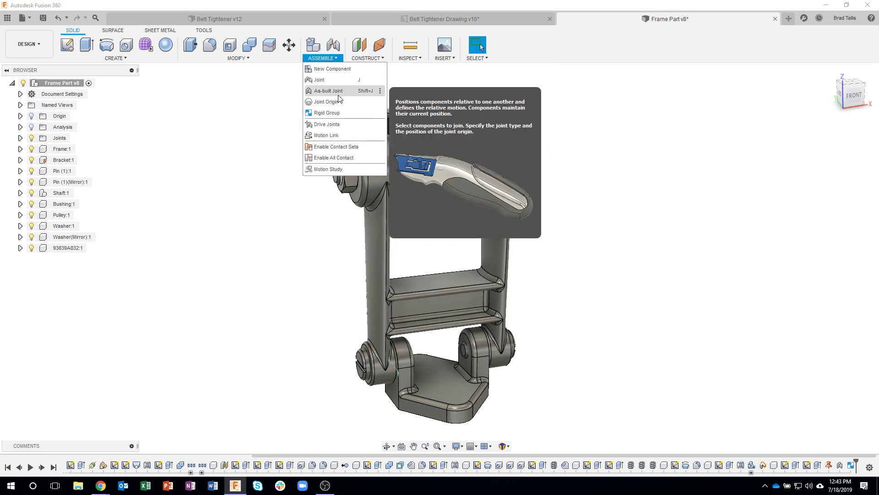
pyautogui.click(613, 220)
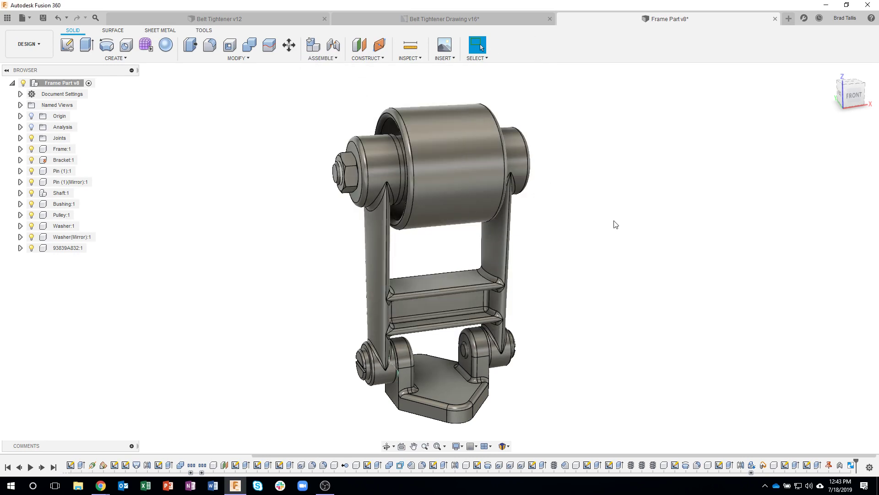
pyautogui.keyDown('shift'); pyautogui.moveTo(616, 224); pyautogui.dragTo(418, 85, button='middle'); pyautogui.keyUp('shift')
pyautogui.keyDown('shift'); pyautogui.moveTo(383, 108); pyautogui.dragTo(554, 162, button='middle'); pyautogui.keyUp('shift')
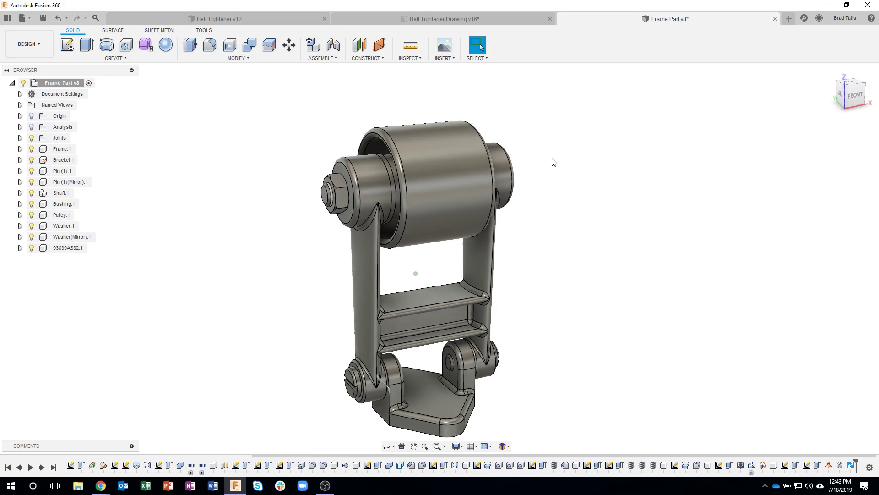
# Create a revolute As-built Joint between the pulley and the frame, positioned on the circular edge around the upper shaft and rotating about the Z axis
pyautogui.scroll(5, 553, 163)
pyautogui.keyDown('shift'); pyautogui.moveTo(439, 93); pyautogui.dragTo(311, 64, button='middle'); pyautogui.keyUp('shift')
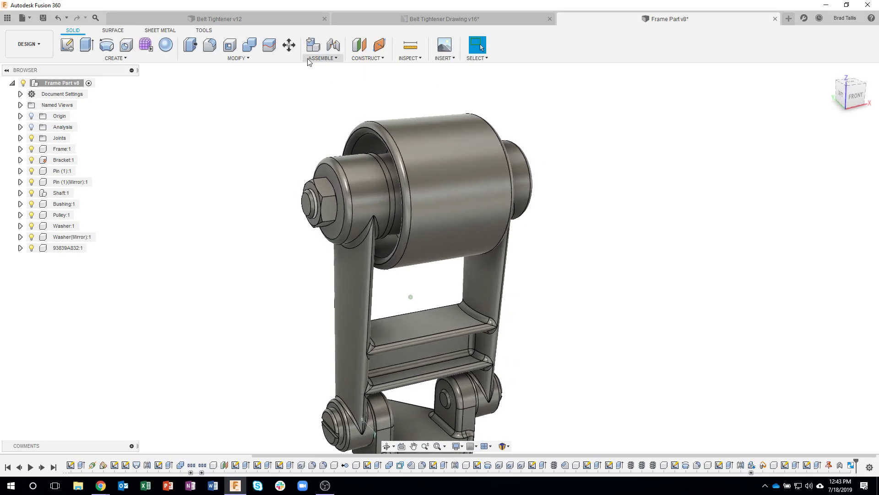
pyautogui.click(309, 55)
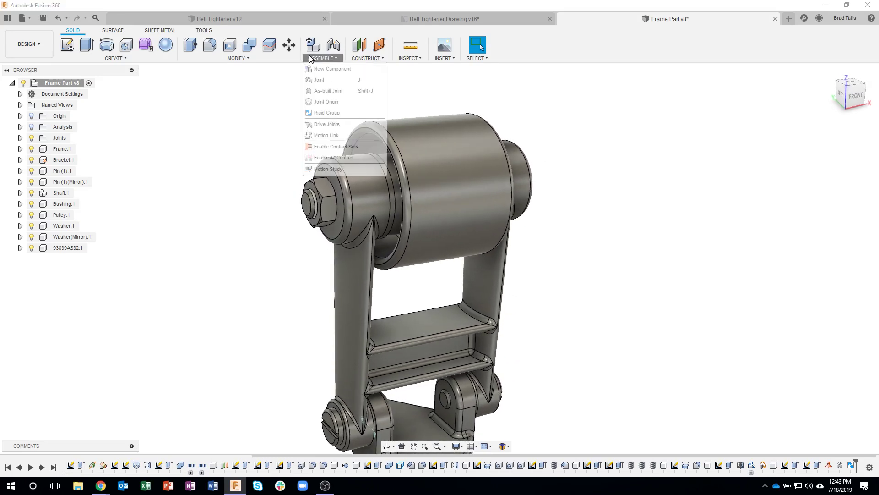
pyautogui.click(326, 91)
pyautogui.scroll(1, 529, 93)
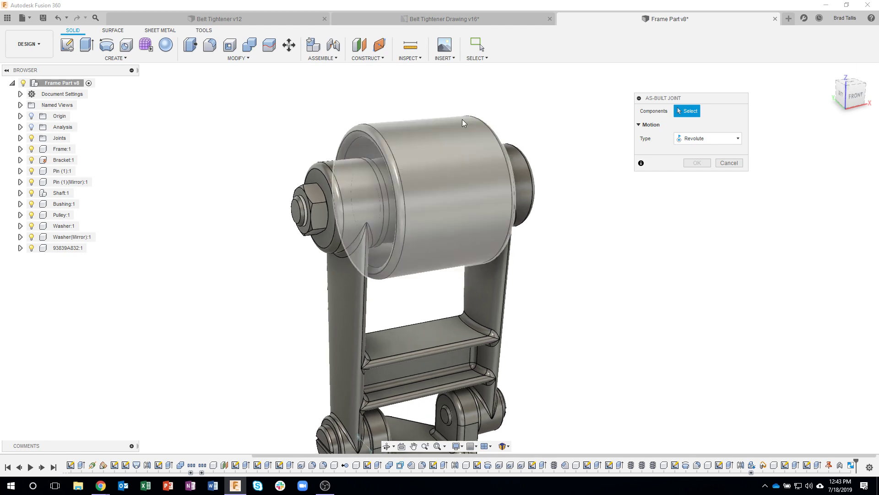
pyautogui.click(438, 128)
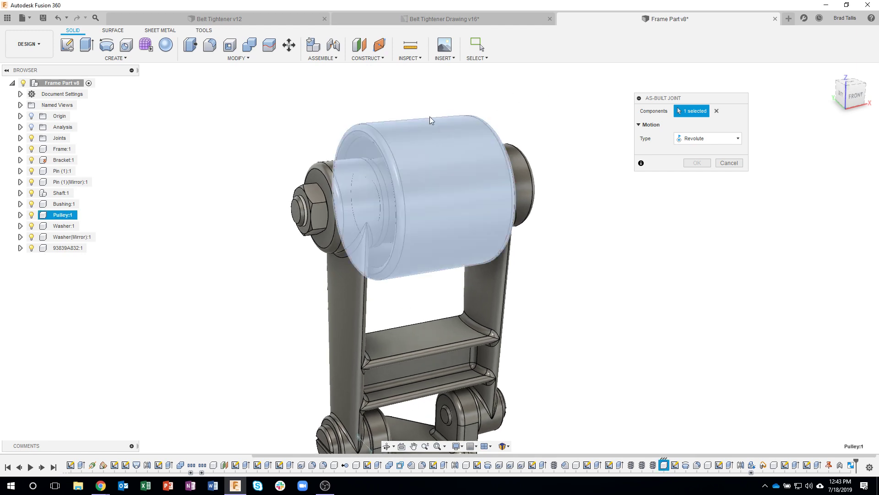
pyautogui.scroll(3, 353, 117)
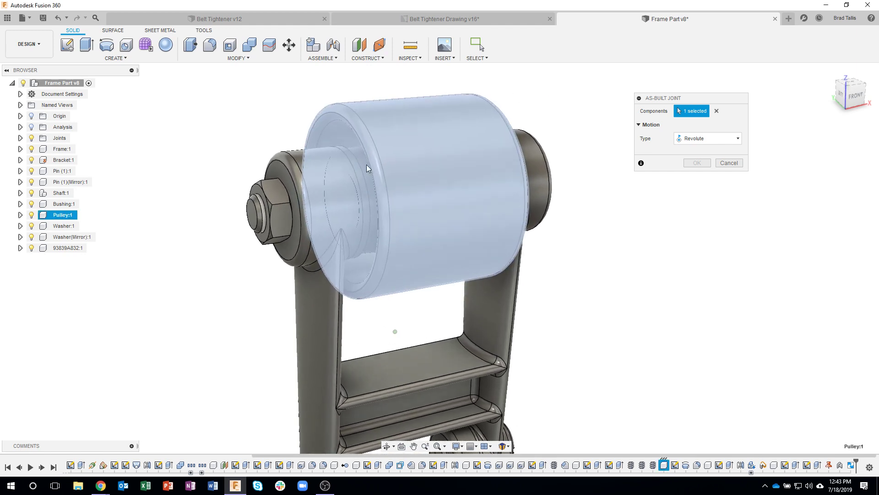
pyautogui.click(301, 152)
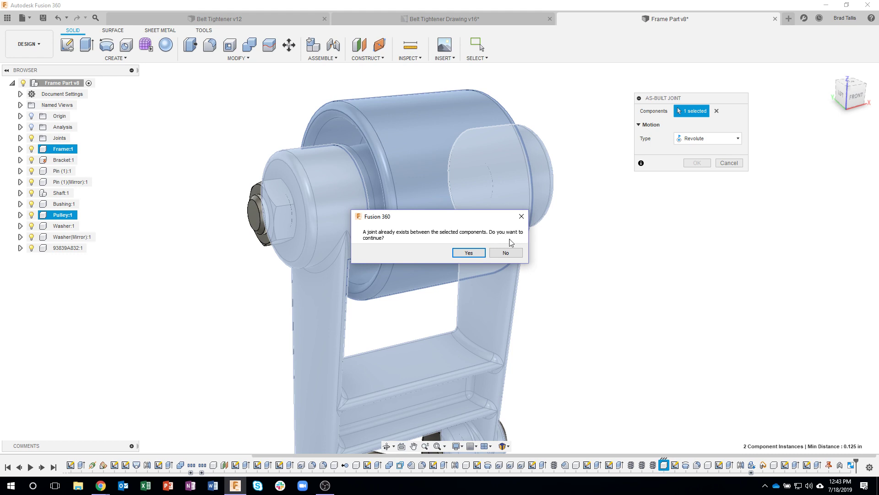
pyautogui.click(468, 252)
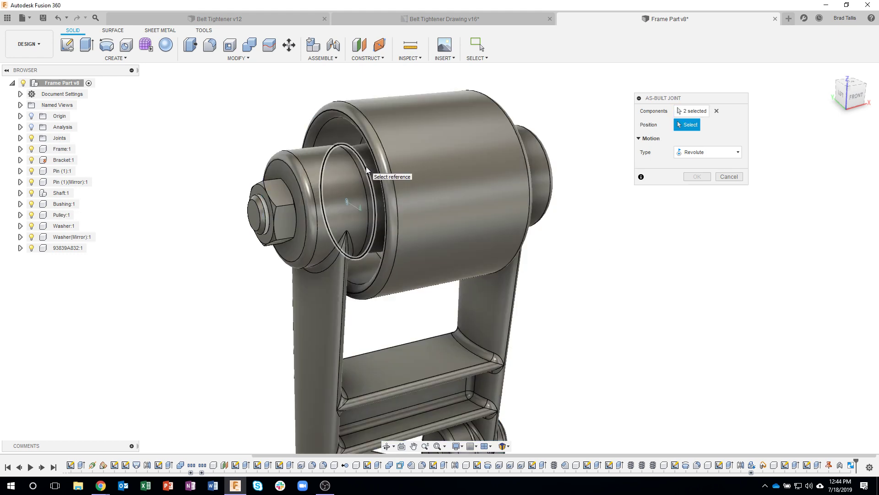
pyautogui.click(366, 169)
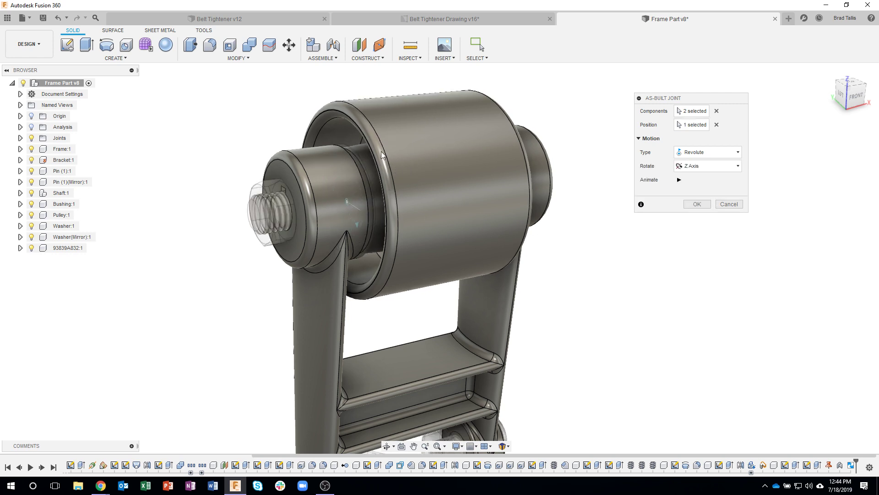
pyautogui.click(679, 179)
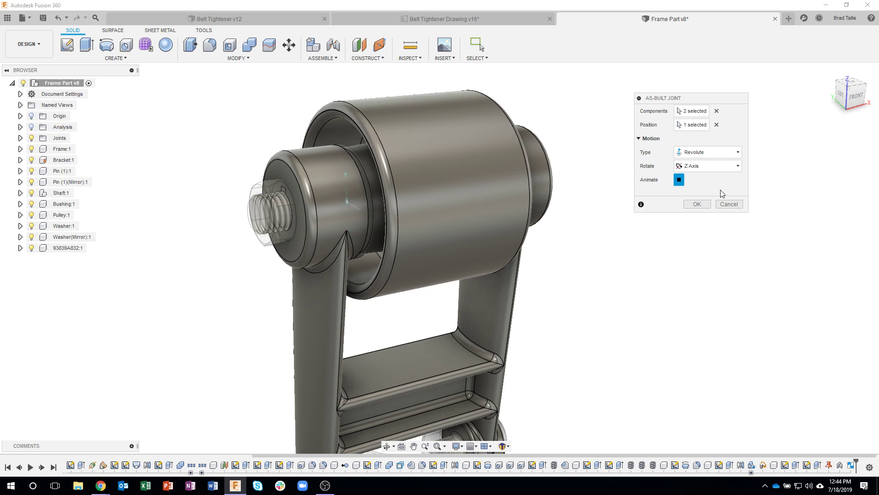
pyautogui.click(696, 204)
# Move the pulley to test its revolute joint, and revert the assembly to its original position
pyautogui.scroll(-3, 609, 266)
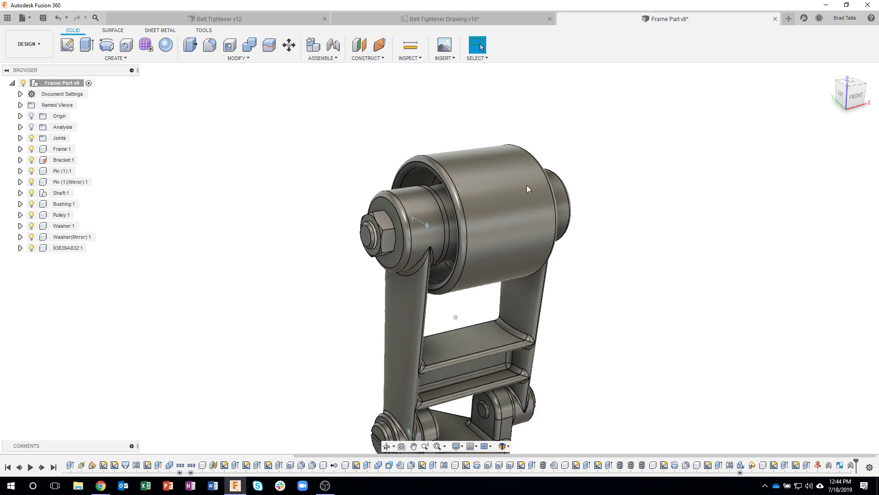
pyautogui.moveTo(444, 162); pyautogui.dragTo(472, 196)
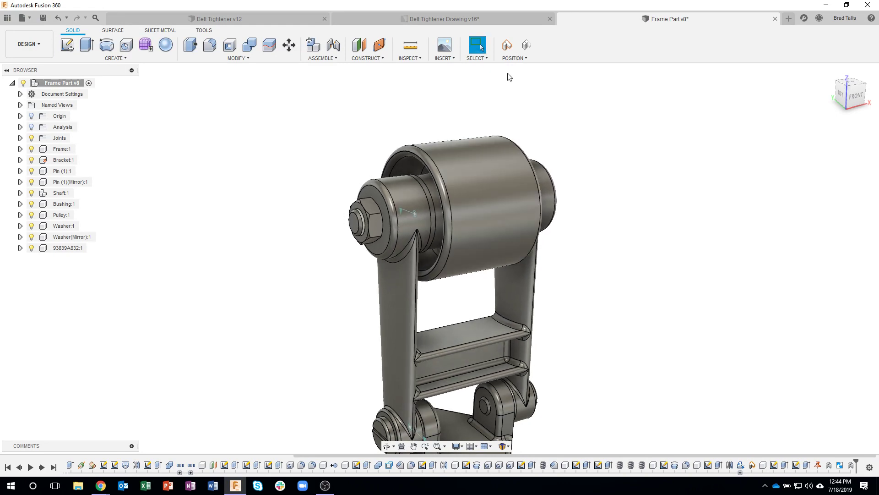
pyautogui.click(526, 46)
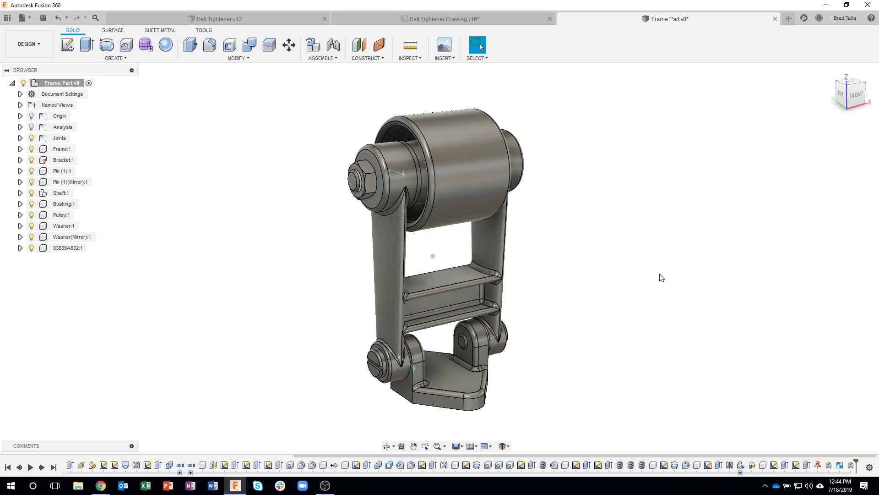
# Examine the exploded view and parts list on the first sheet of the Belt Tightener Drawing
pyautogui.click(498, 21)
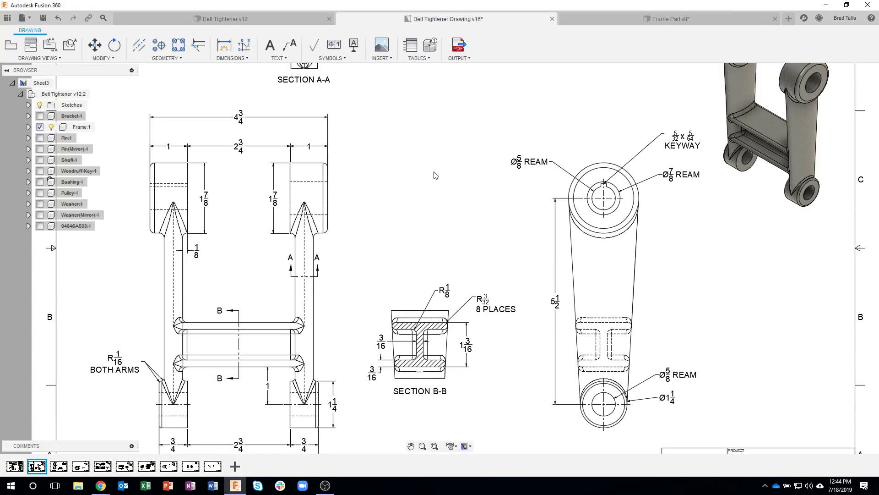
pyautogui.scroll(-3, 405, 252)
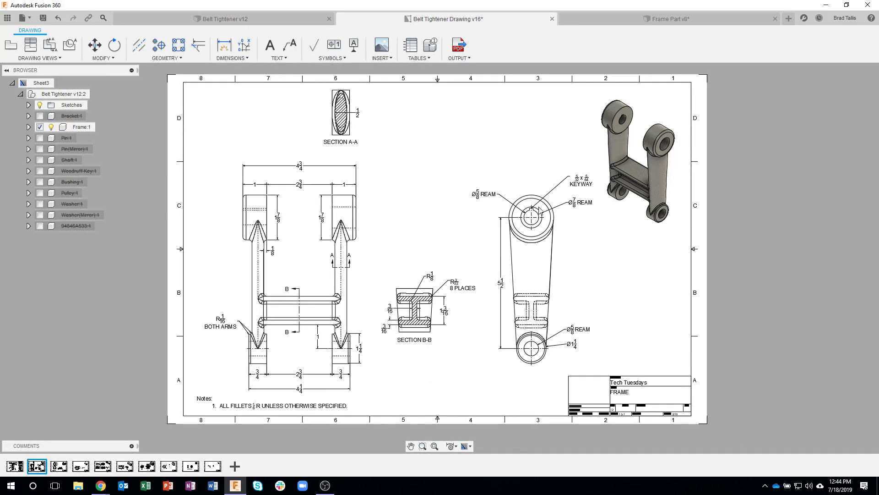
pyautogui.click(15, 465)
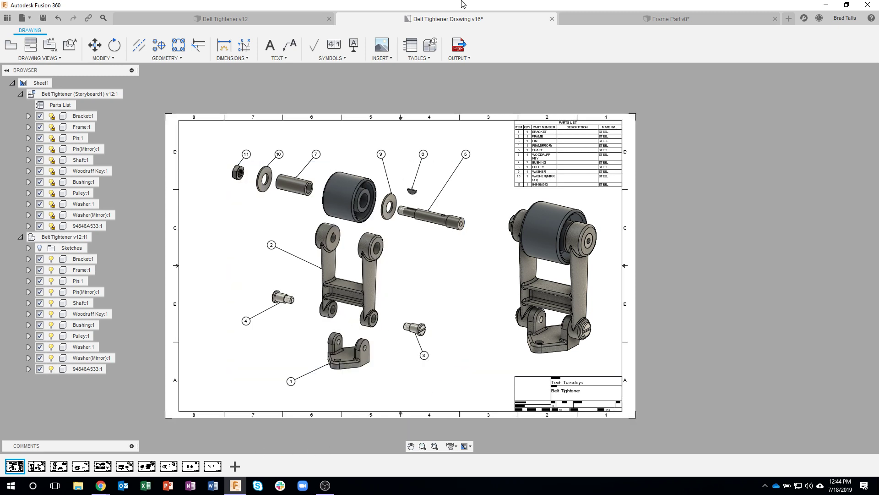
# Return to the Frame Part design and switch to the Animation workspace, framing the whole assembly for the storyboard
pyautogui.click(579, 21)
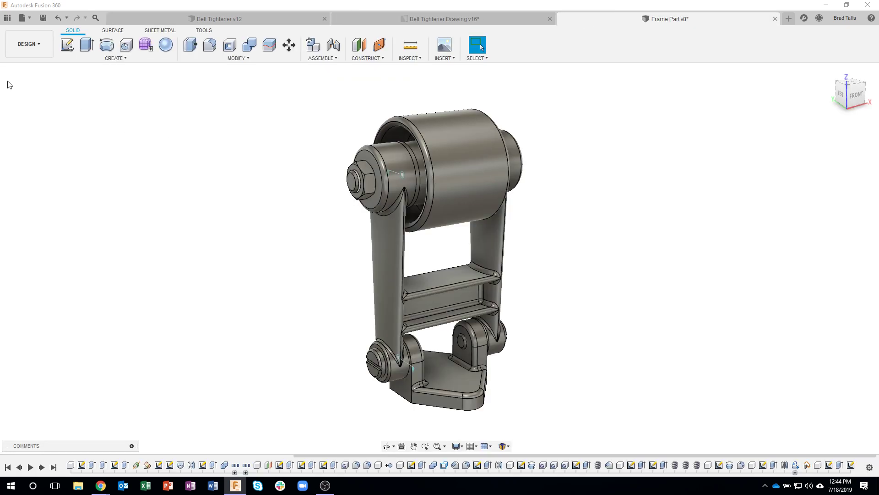
pyautogui.click(42, 46)
pyautogui.click(34, 114)
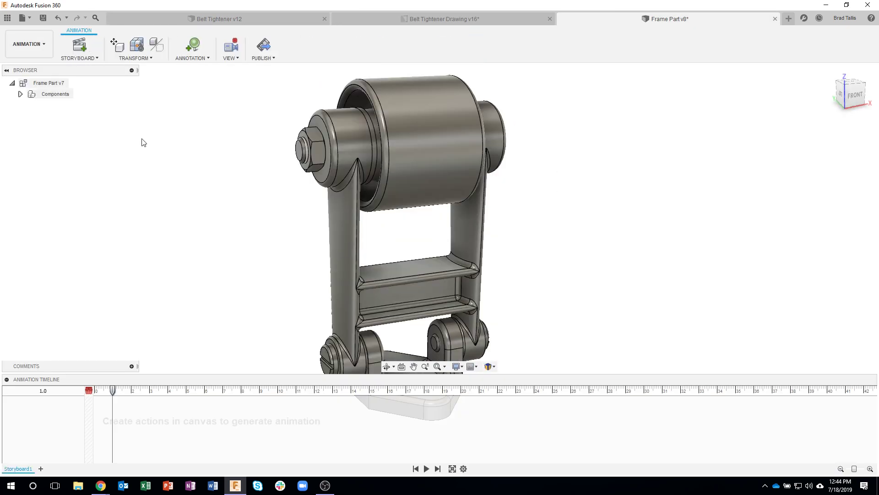
pyautogui.moveTo(259, 250); pyautogui.dragTo(268, 224, button='middle')
# Try Auto Explode: All Levels on the Frame Part v8:1 component, inspect the separated parts, and cancel the explosion
pyautogui.click(135, 57)
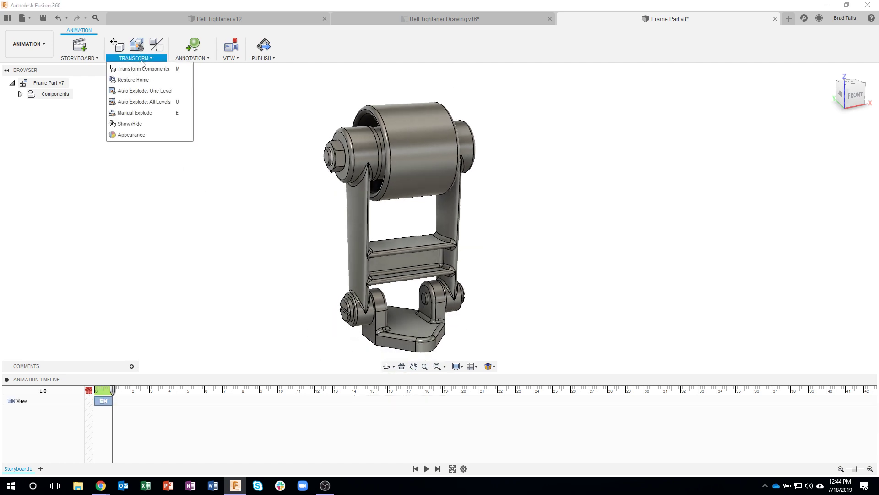
pyautogui.click(145, 101)
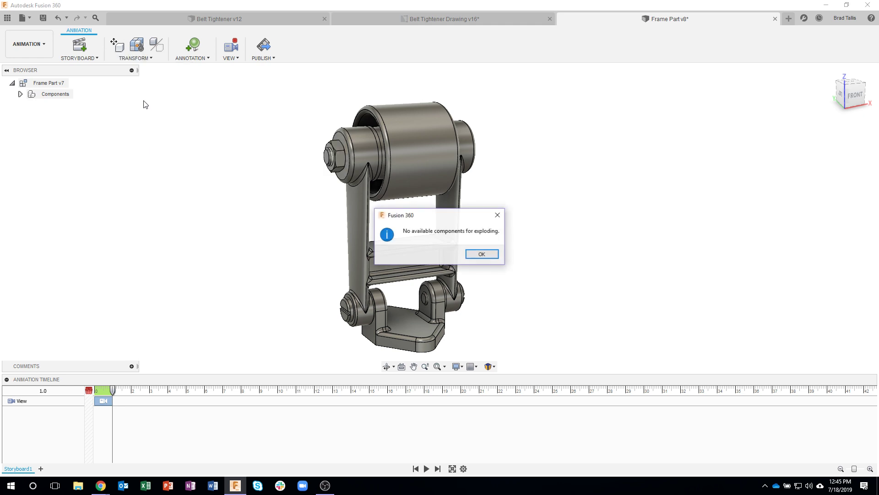
pyautogui.click(479, 254)
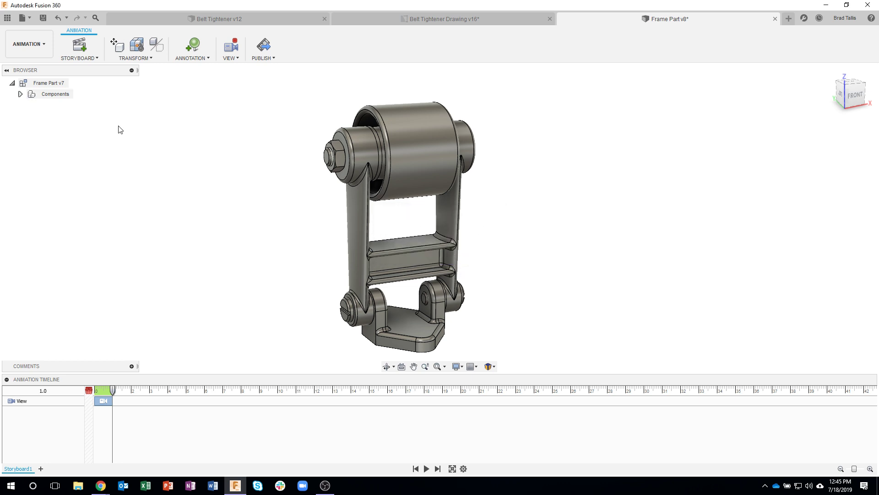
pyautogui.click(21, 94)
pyautogui.click(76, 105)
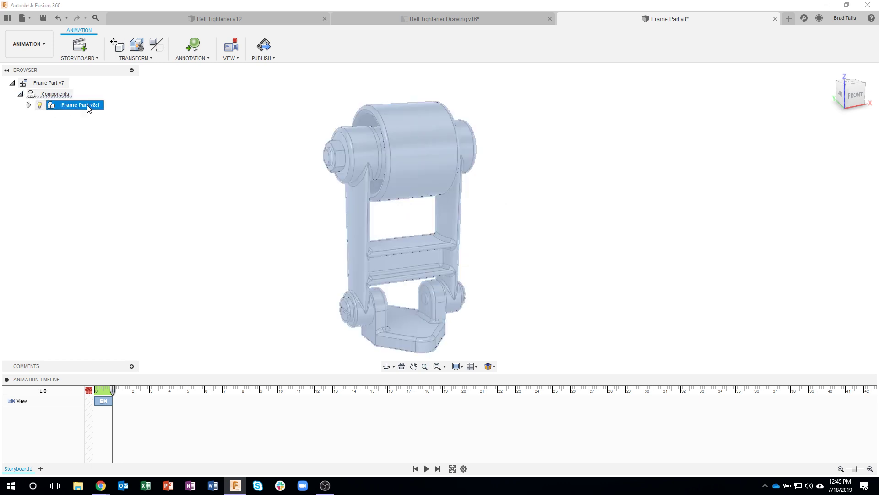
pyautogui.click(134, 58)
pyautogui.click(144, 101)
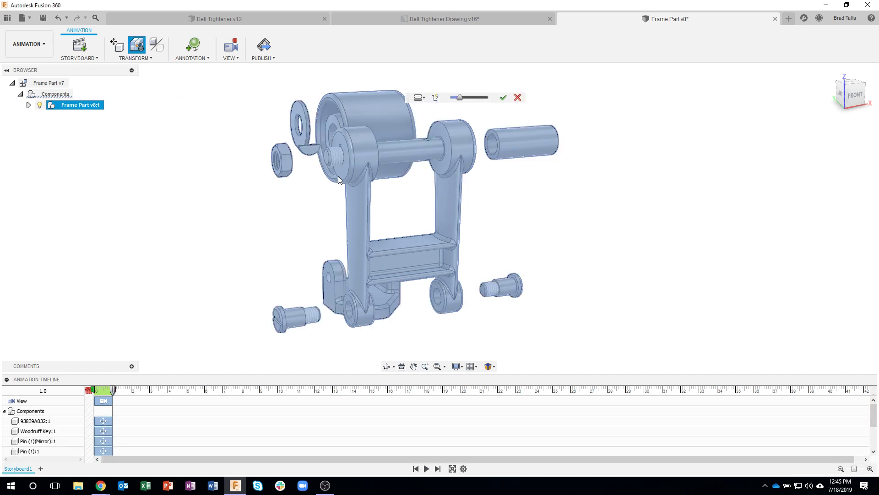
pyautogui.keyDown('shift'); pyautogui.moveTo(488, 187); pyautogui.dragTo(166, 93, button='middle'); pyautogui.keyUp('shift')
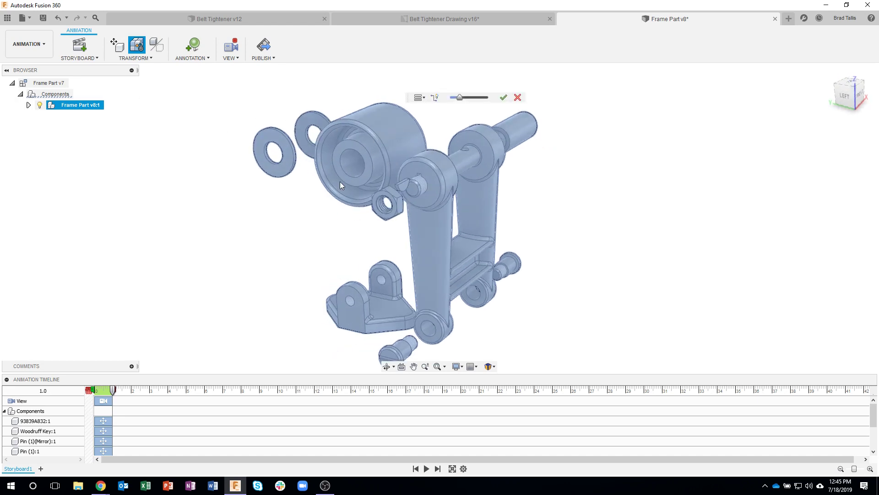
pyautogui.keyDown('shift'); pyautogui.moveTo(340, 192); pyautogui.dragTo(522, 97, button='middle'); pyautogui.keyUp('shift')
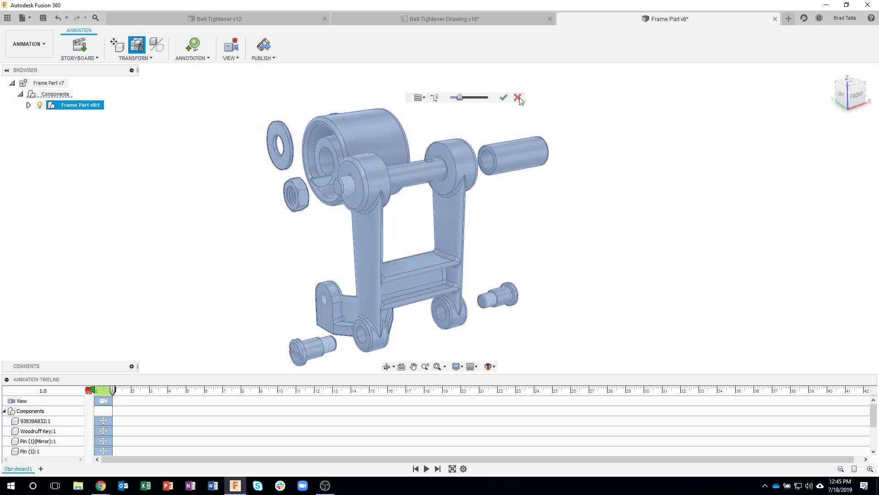
pyautogui.click(518, 98)
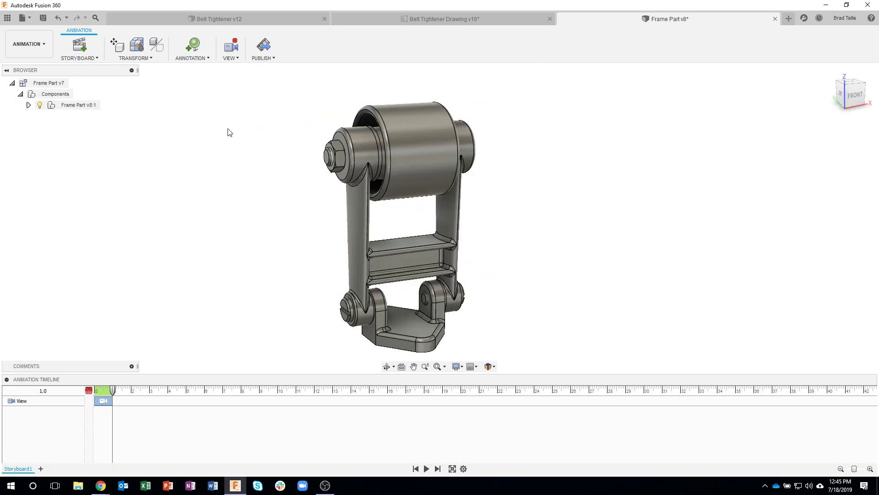
# Start a Manual Explode and set the pulley and the hex nut on the shaft to move upward
pyautogui.click(138, 58)
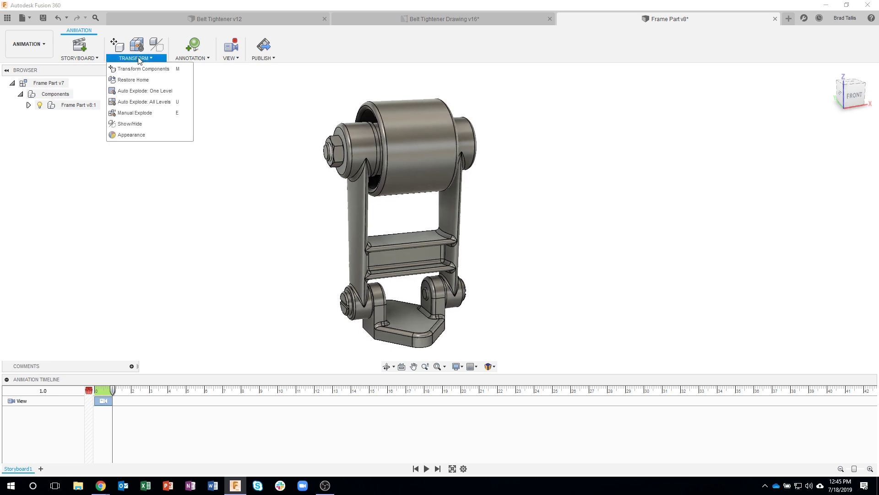
pyautogui.click(156, 113)
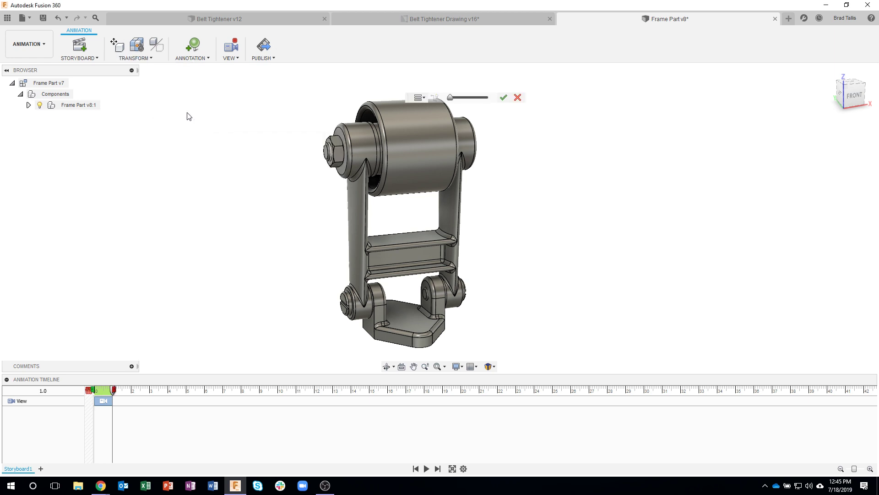
pyautogui.click(386, 136)
pyautogui.click(430, 152)
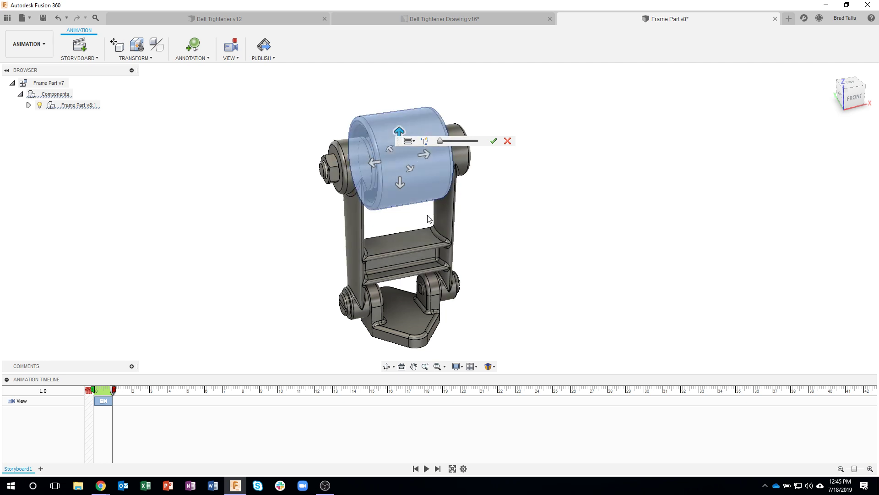
pyautogui.keyDown('shift'); pyautogui.moveTo(482, 251); pyautogui.dragTo(265, 148, button='middle'); pyautogui.keyUp('shift')
pyautogui.click(266, 148)
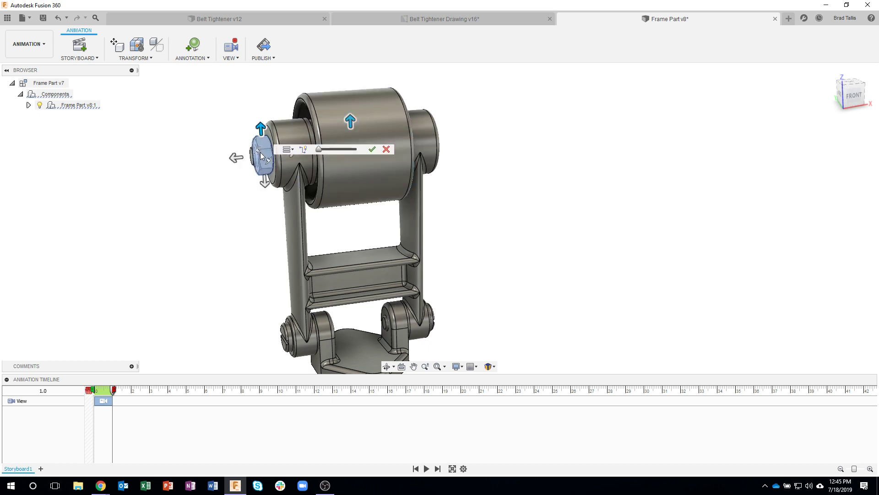
pyautogui.scroll(3, 248, 149)
pyautogui.scroll(3, 247, 148)
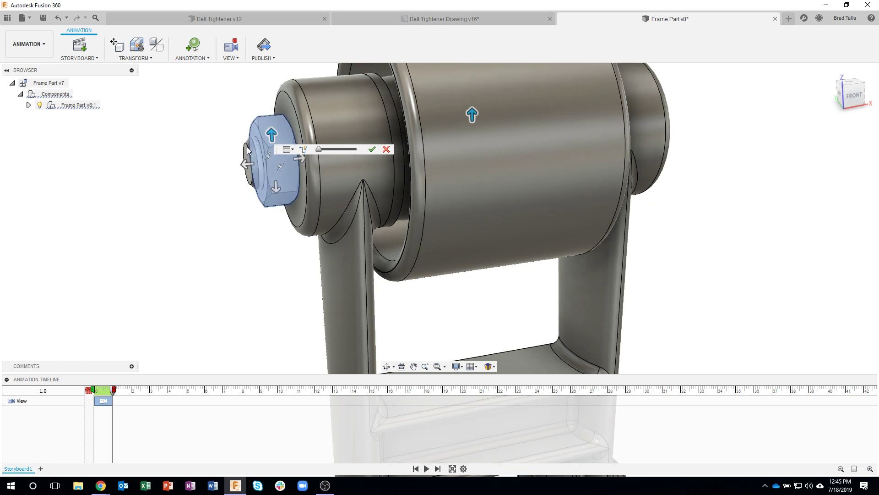
# Add the washers on both sides of the pulley to the manual explosion, each moving upward
pyautogui.keyDown('shift'); pyautogui.moveTo(246, 158); pyautogui.dragTo(243, 157, button='middle'); pyautogui.keyUp('shift')
pyautogui.keyDown('shift'); pyautogui.moveTo(458, 150); pyautogui.dragTo(337, 166, button='middle'); pyautogui.keyUp('shift')
pyautogui.click(337, 166)
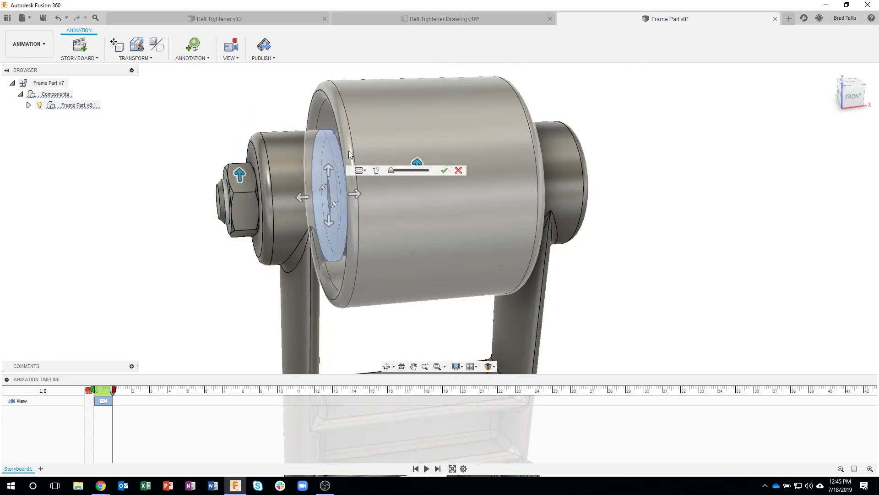
pyautogui.keyDown('shift'); pyautogui.moveTo(488, 166); pyautogui.dragTo(500, 145, button='middle'); pyautogui.keyUp('shift')
pyautogui.click(488, 160)
pyautogui.click(500, 143)
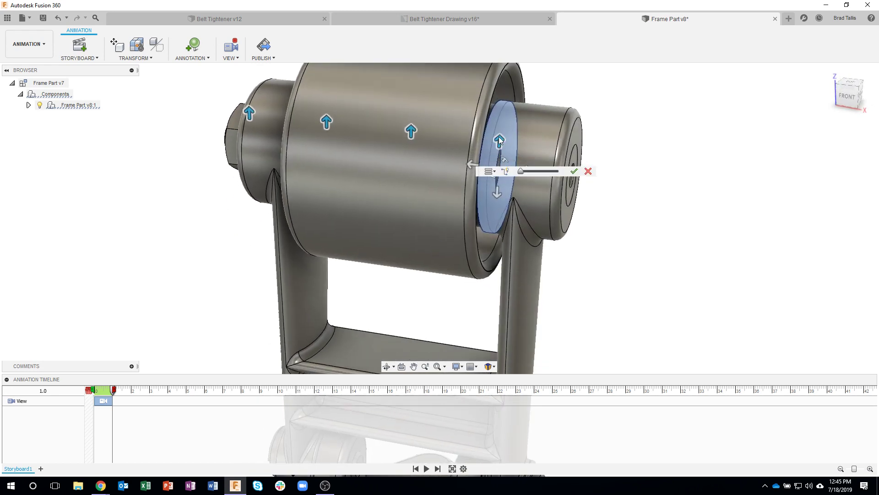
# Add the base bracket to the manual explosion, moving it downward
pyautogui.scroll(-2, 441, 201)
pyautogui.scroll(-1, 441, 201)
pyautogui.moveTo(414, 351); pyautogui.dragTo(412, 279, button='middle')
pyautogui.click(417, 338)
pyautogui.moveTo(416, 345); pyautogui.dragTo(416, 309, button='middle')
pyautogui.click(416, 306)
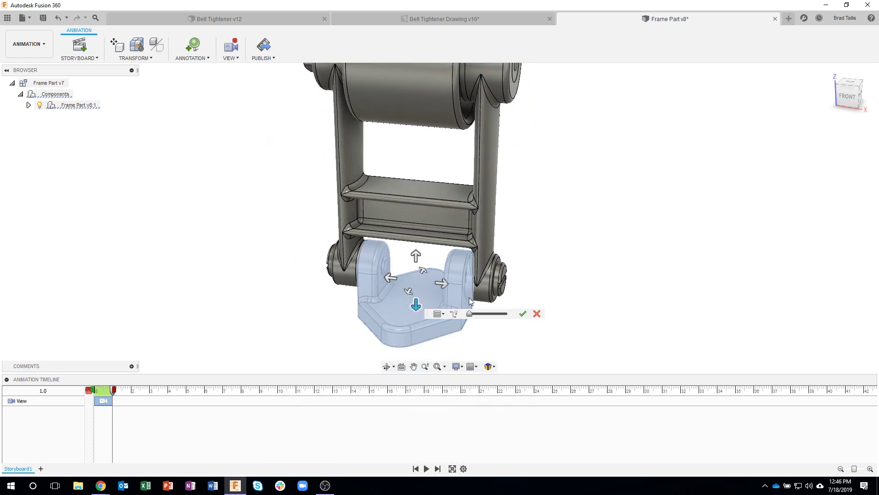
# Add the two bracket pins to the manual explosion, each moving sideways away from the frame
pyautogui.click(503, 279)
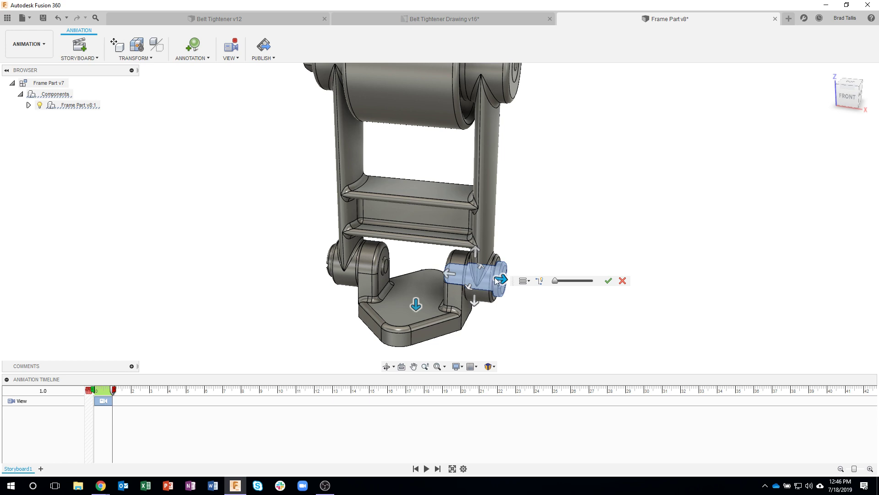
pyautogui.click(502, 280)
pyautogui.click(331, 260)
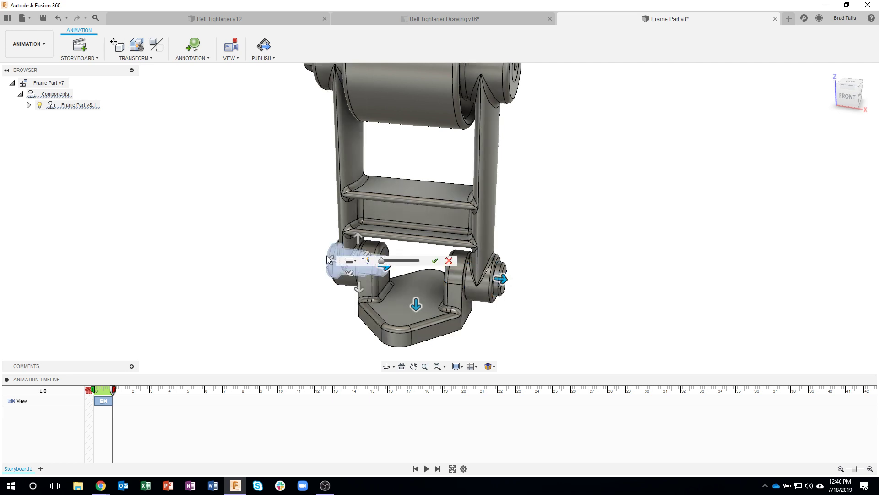
# Try a larger explosion scale for the manual explosion, view the separated parts, and cancel the explosion
pyautogui.scroll(-3, 250, 251)
pyautogui.keyDown('shift'); pyautogui.moveTo(249, 251); pyautogui.dragTo(433, 231, button='middle'); pyautogui.keyUp('shift')
pyautogui.moveTo(385, 262); pyautogui.dragTo(396, 263)
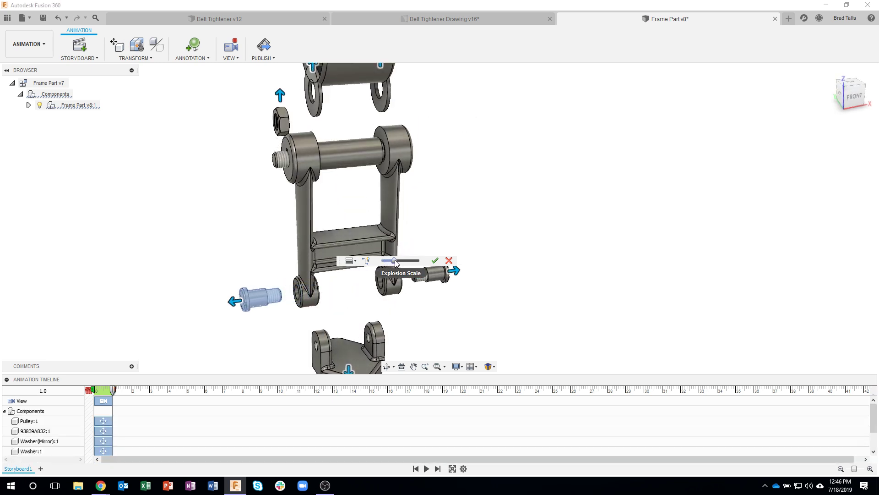
pyautogui.keyDown('shift'); pyautogui.moveTo(506, 251); pyautogui.dragTo(264, 160, button='middle'); pyautogui.keyUp('shift')
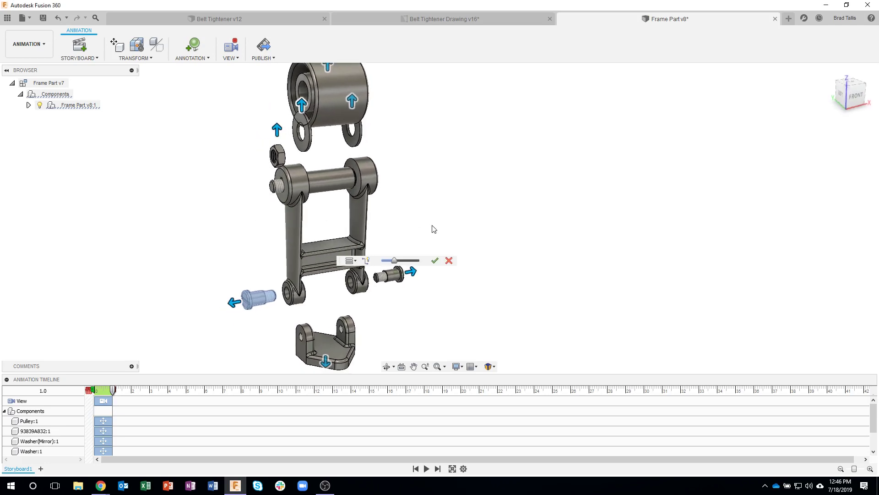
pyautogui.click(448, 261)
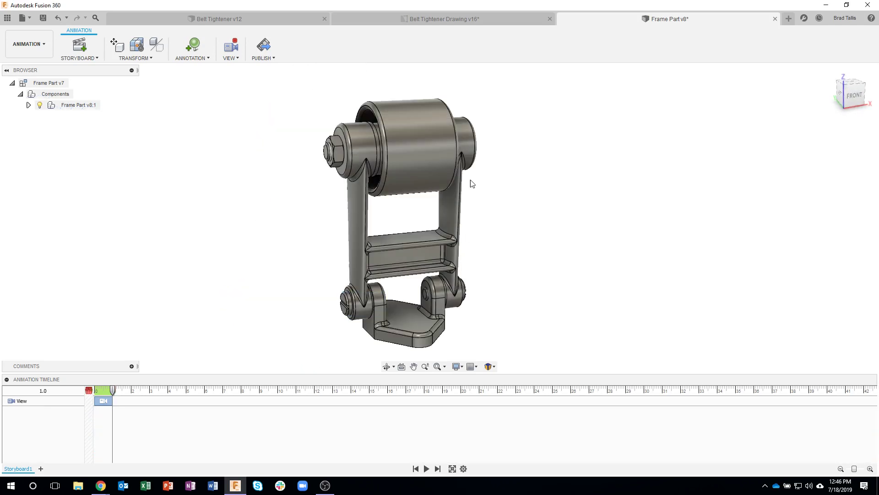
# Use Transform Components to move the pin on the frame's nut side outward about 2.85 in along X
pyautogui.click(134, 59)
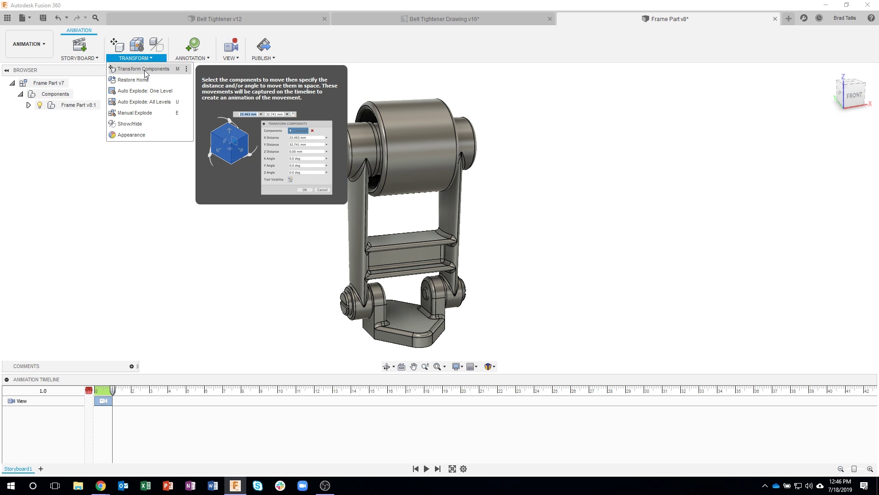
pyautogui.click(144, 69)
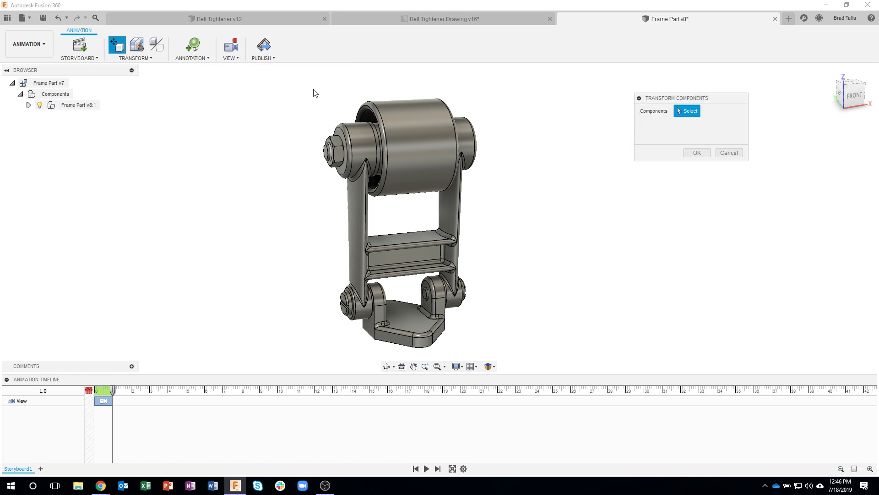
pyautogui.keyDown('shift'); pyautogui.moveTo(650, 117); pyautogui.dragTo(499, 274, button='middle'); pyautogui.keyUp('shift')
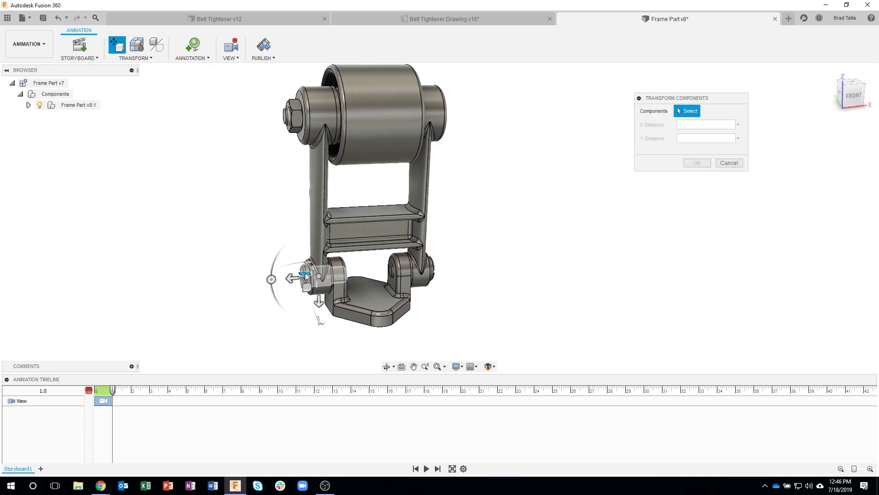
pyautogui.click(305, 273)
pyautogui.moveTo(290, 281); pyautogui.dragTo(208, 284)
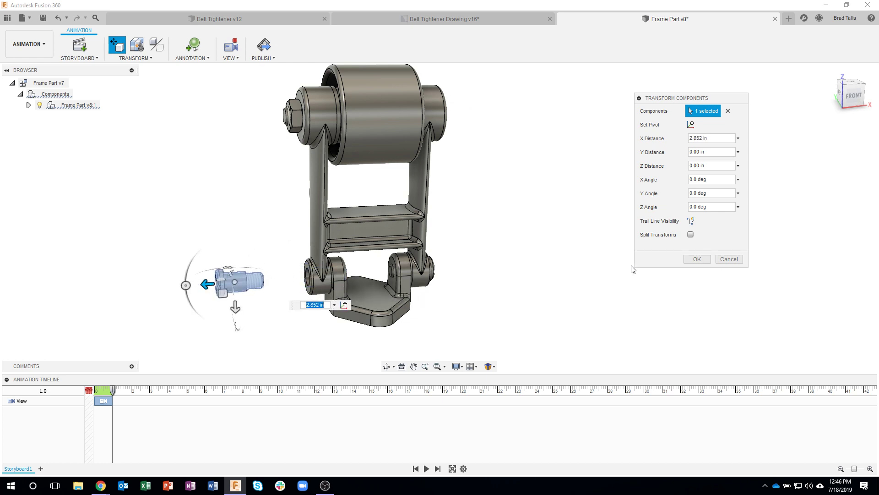
pyautogui.click(696, 259)
# Move the opposite bracket pin outward from the frame by an X distance of 3 in
pyautogui.moveTo(574, 137); pyautogui.dragTo(577, 86, button='right')
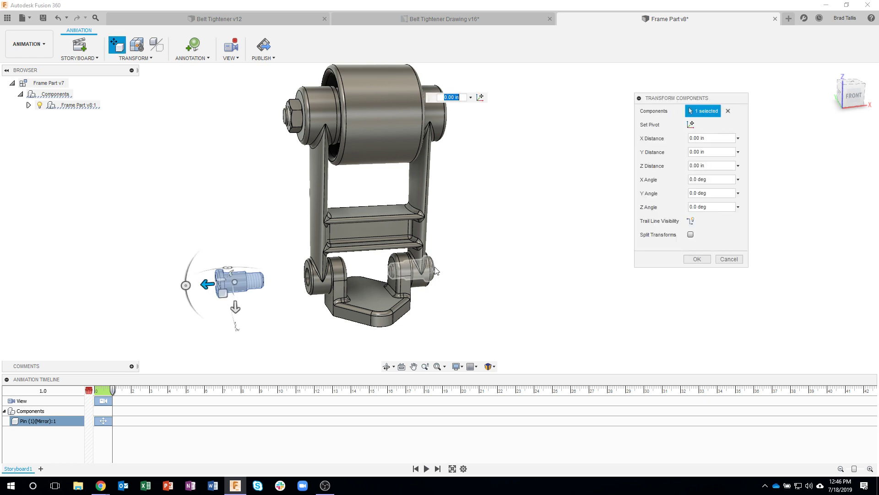
pyautogui.click(728, 113)
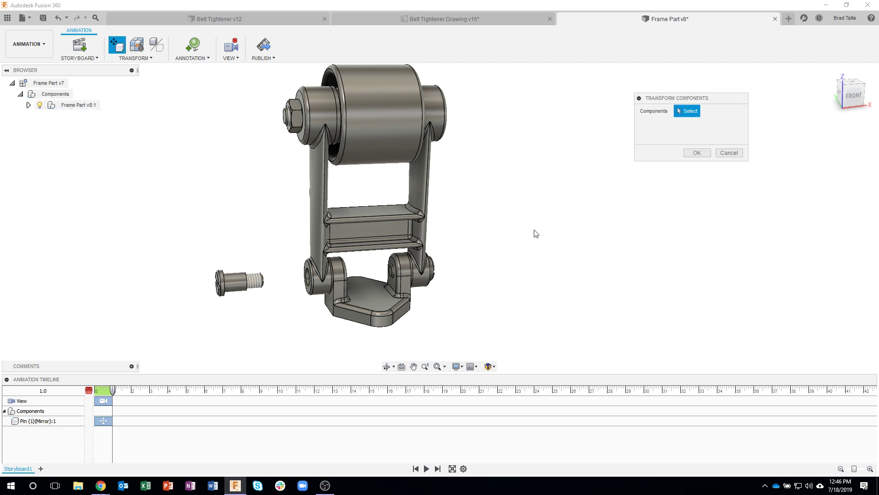
pyautogui.click(435, 271)
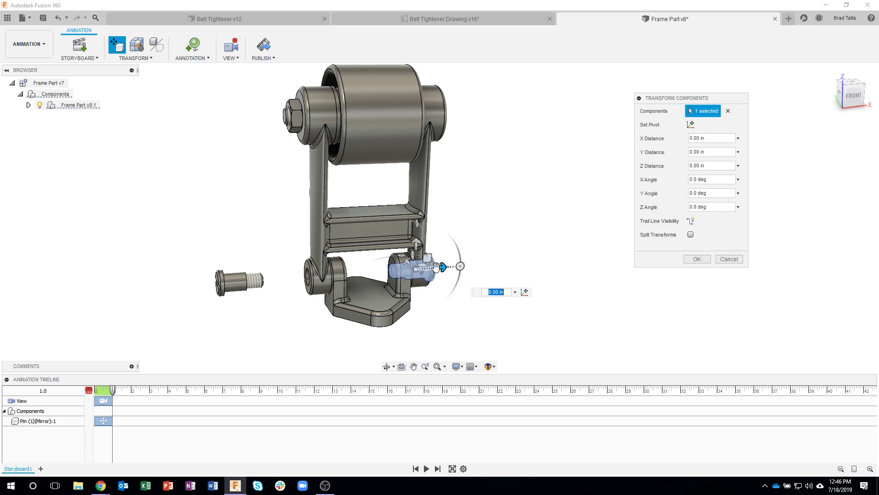
pyautogui.moveTo(443, 268); pyautogui.dragTo(516, 268)
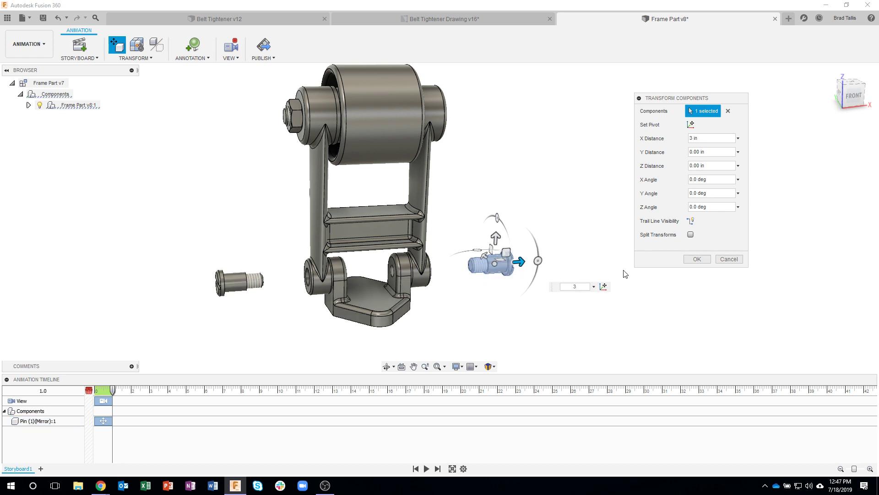
pyautogui.click(697, 259)
# Move the base bracket straight down, clear of the frame's lower arms, with Transform Components
pyautogui.moveTo(648, 324); pyautogui.dragTo(646, 175, button='right')
pyautogui.click(369, 306)
pyautogui.moveTo(368, 270); pyautogui.dragTo(372, 318)
pyautogui.press('Return')
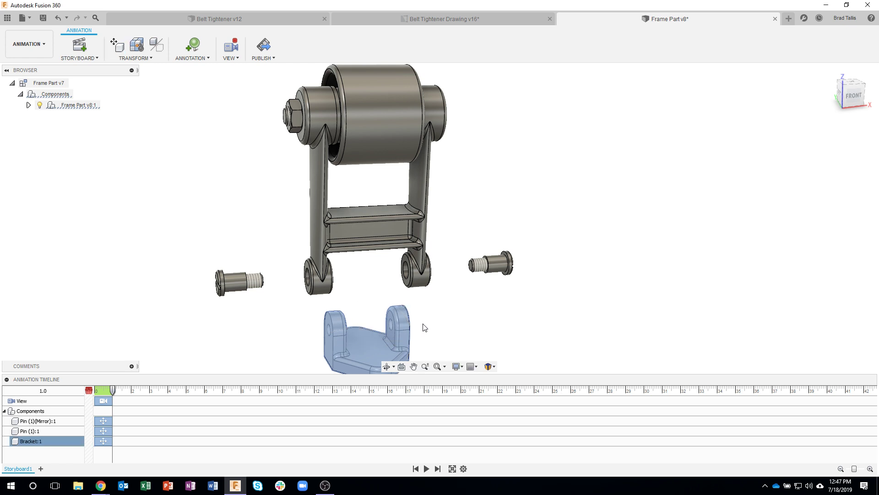
pyautogui.click(600, 202)
# Select the hex nut, the pulley and its side washers for a Transform Components move
pyautogui.scroll(4, 573, 233)
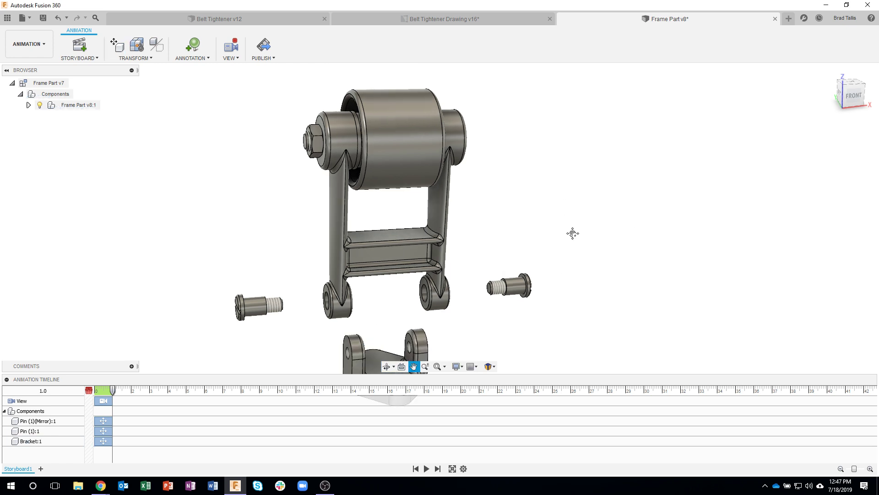
pyautogui.click(118, 45)
pyautogui.click(339, 212)
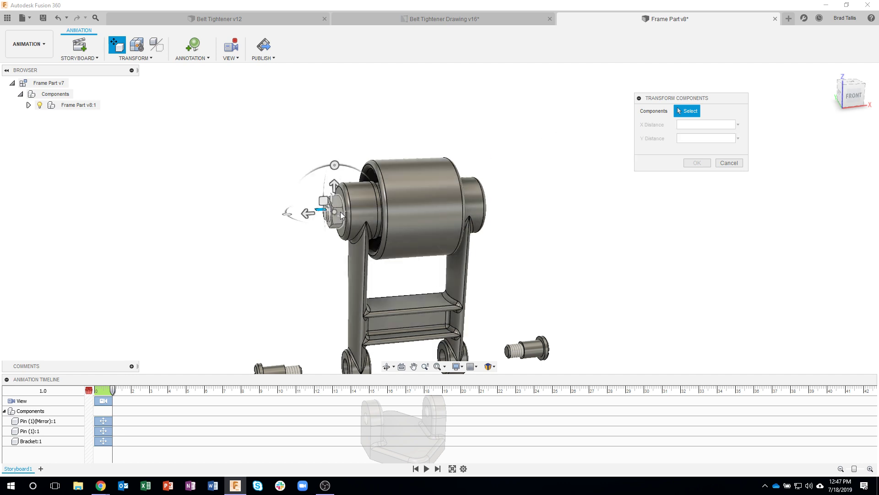
pyautogui.click(378, 192)
pyautogui.click(386, 180)
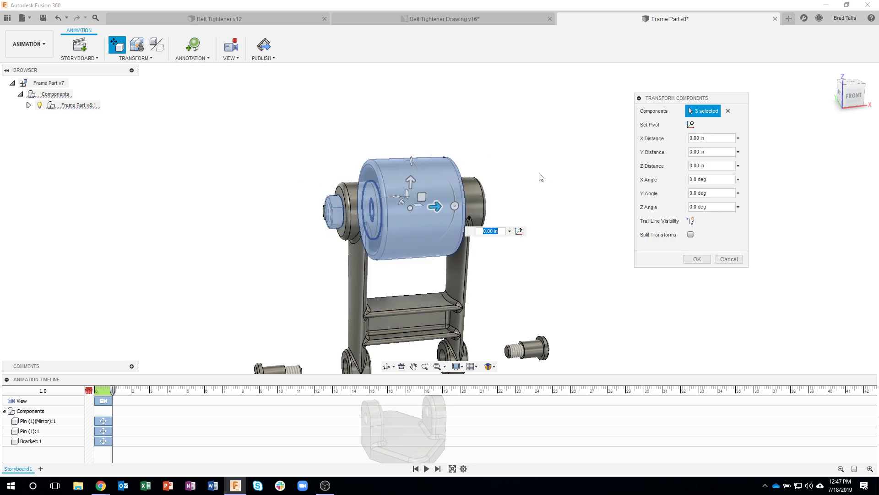
pyautogui.keyDown('shift'); pyautogui.moveTo(544, 174); pyautogui.dragTo(527, 167, button='middle'); pyautogui.keyUp('shift')
pyautogui.click(29, 103)
pyautogui.click(29, 104)
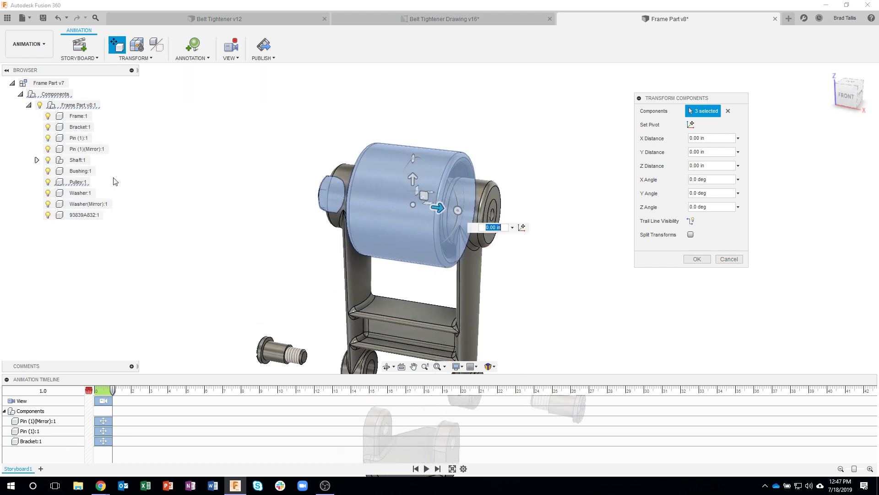
pyautogui.scroll(2, 441, 180)
pyautogui.scroll(1, 441, 179)
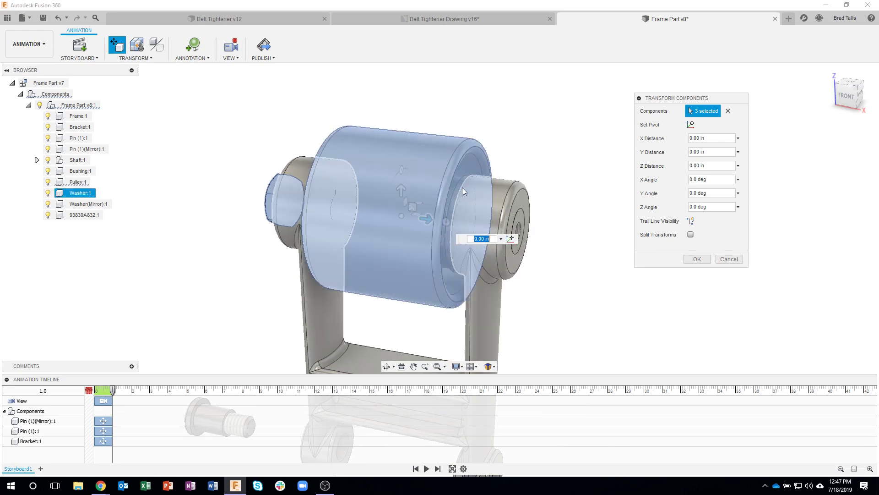
pyautogui.click(458, 186)
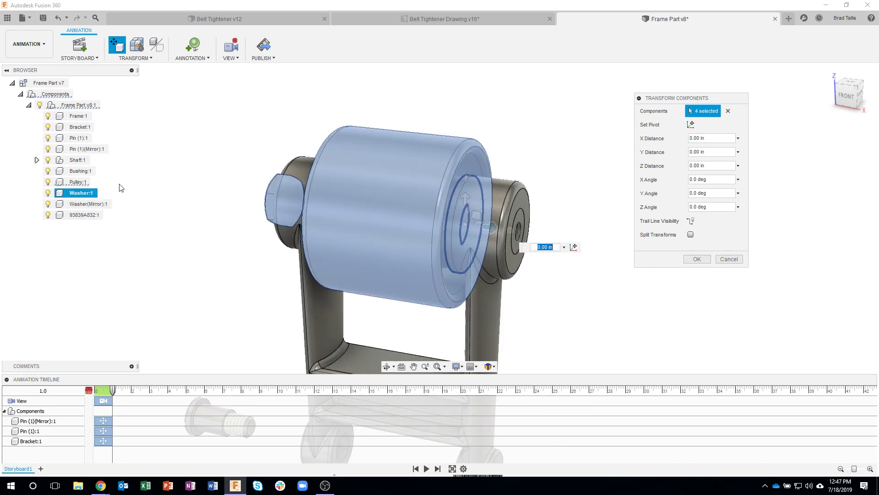
# Add the bushing, the mirrored washer and the shaft to the components being transformed
pyautogui.click(89, 177)
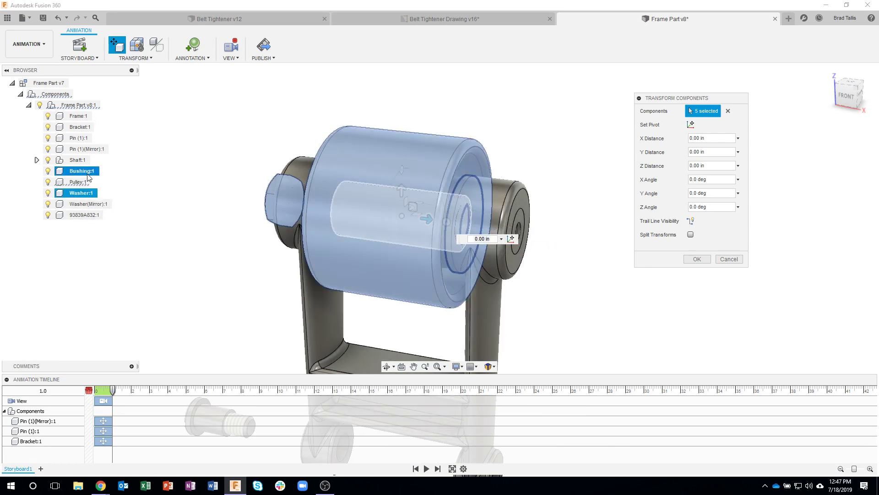
pyautogui.click(91, 205)
pyautogui.click(99, 206)
pyautogui.click(98, 205)
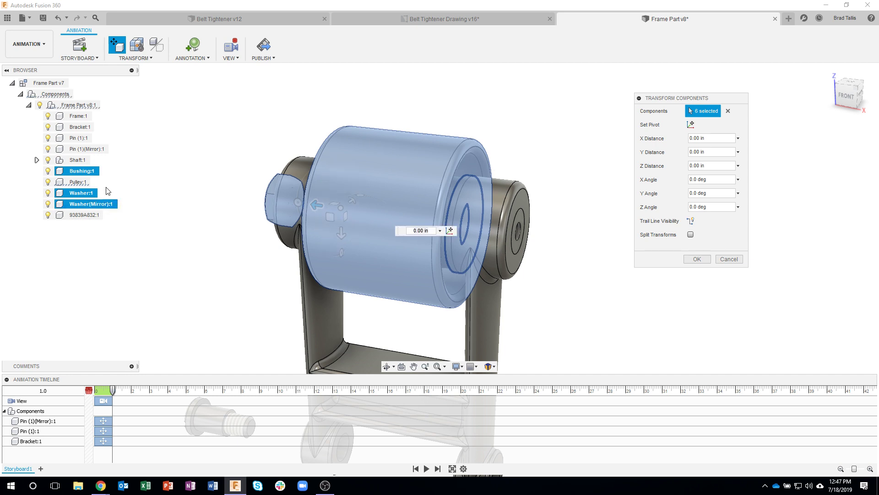
pyautogui.click(87, 161)
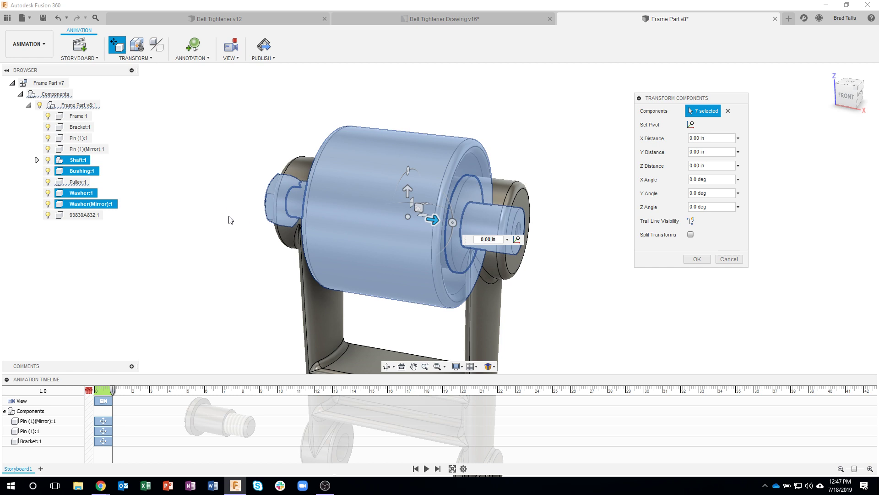
# Move the selected pulley and shaft components about 3.41 in upward along Z, above the frame
pyautogui.keyDown('shift'); pyautogui.moveTo(210, 202); pyautogui.dragTo(435, 174, button='middle'); pyautogui.keyUp('shift')
pyautogui.moveTo(423, 178); pyautogui.dragTo(427, 69)
pyautogui.moveTo(433, 166); pyautogui.dragTo(438, 290, button='middle')
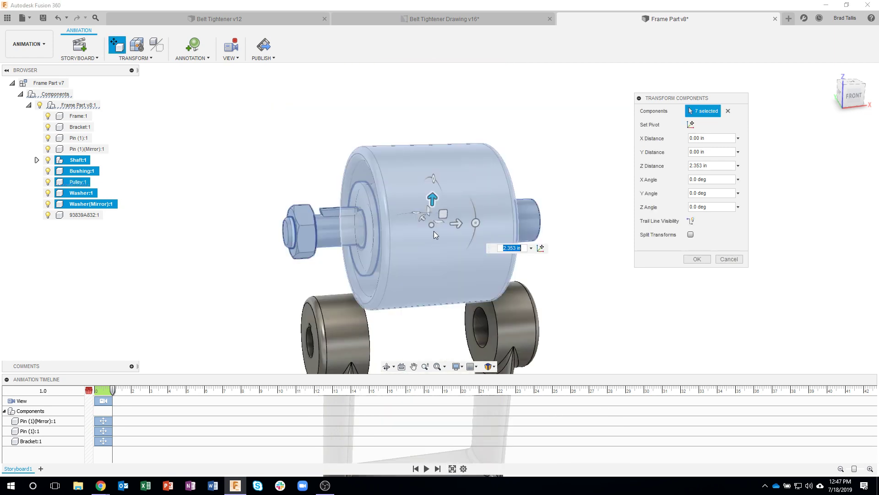
pyautogui.moveTo(437, 197); pyautogui.dragTo(434, 143)
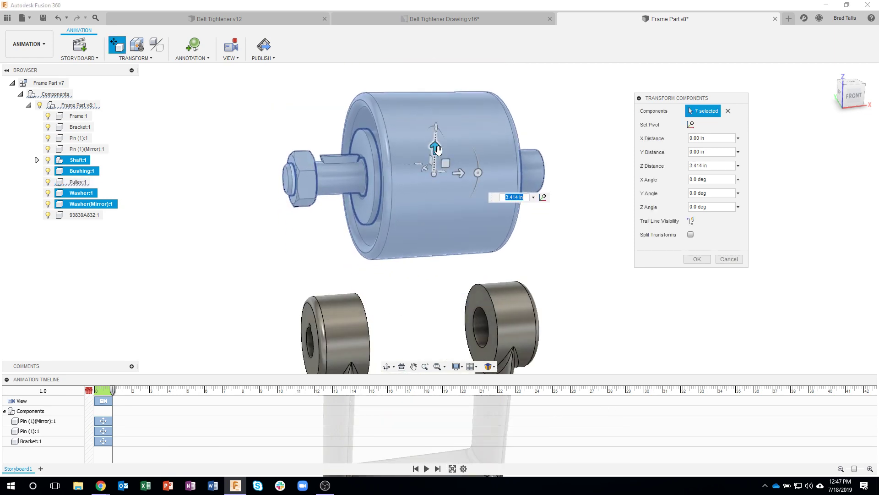
pyautogui.click(697, 259)
pyautogui.scroll(-2, 632, 304)
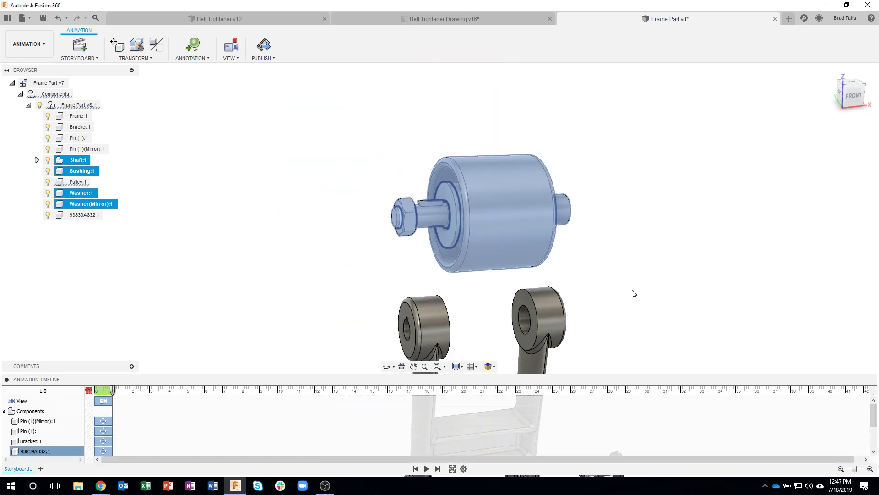
pyautogui.click(634, 208)
# Move the hex nut outward along the shaft axis, well clear of the threaded end
pyautogui.keyDown('shift'); pyautogui.moveTo(597, 202); pyautogui.dragTo(444, 119, button='middle'); pyautogui.keyUp('shift')
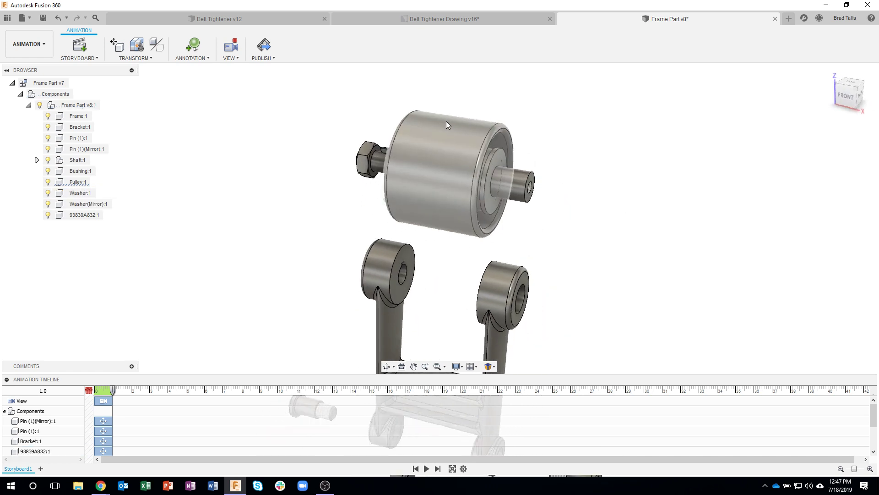
pyautogui.click(445, 121)
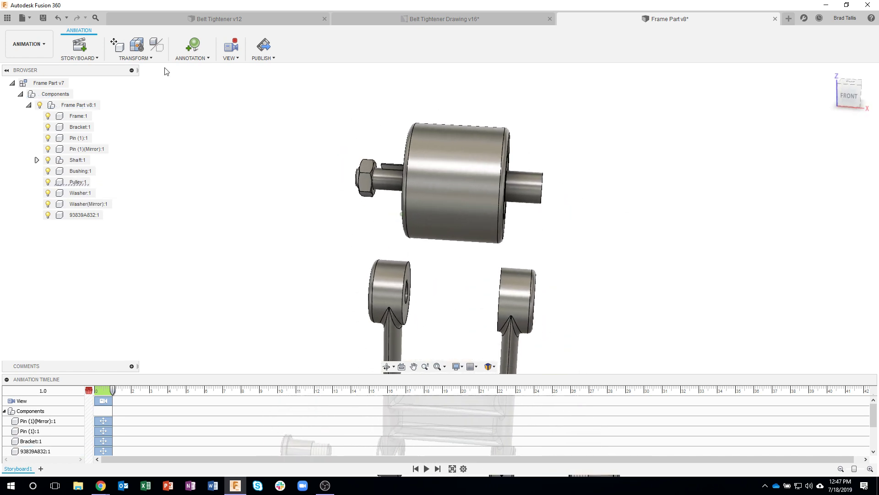
pyautogui.click(118, 46)
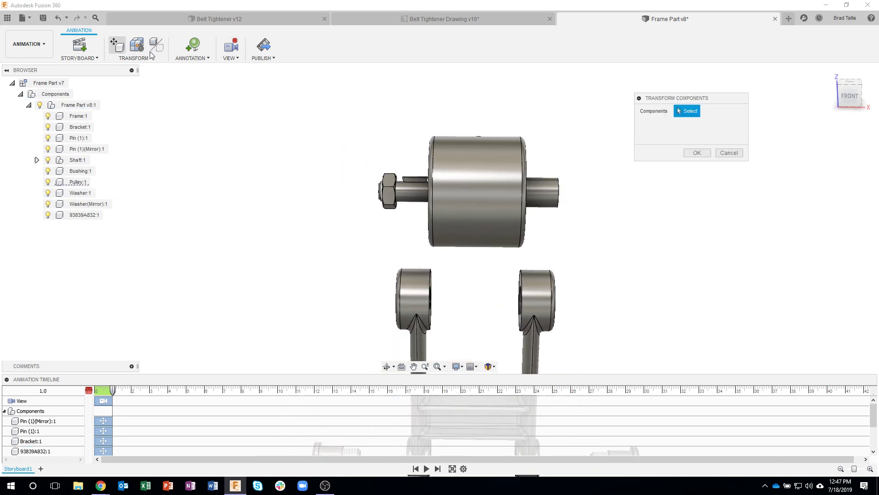
pyautogui.click(392, 192)
pyautogui.moveTo(360, 189); pyautogui.dragTo(164, 189)
pyautogui.click(697, 259)
# Slide the whole shaft component out of the pulley toward the nut by about 4.23 in along negative X
pyautogui.moveTo(648, 304); pyautogui.dragTo(628, 108, button='right')
pyautogui.click(408, 180)
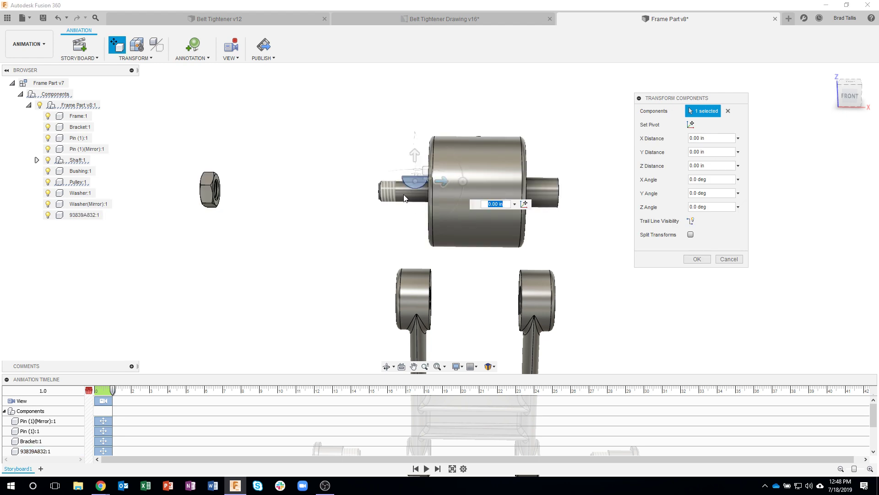
pyautogui.keyDown('shift'); pyautogui.moveTo(589, 197); pyautogui.dragTo(472, 204, button='middle'); pyautogui.keyUp('shift')
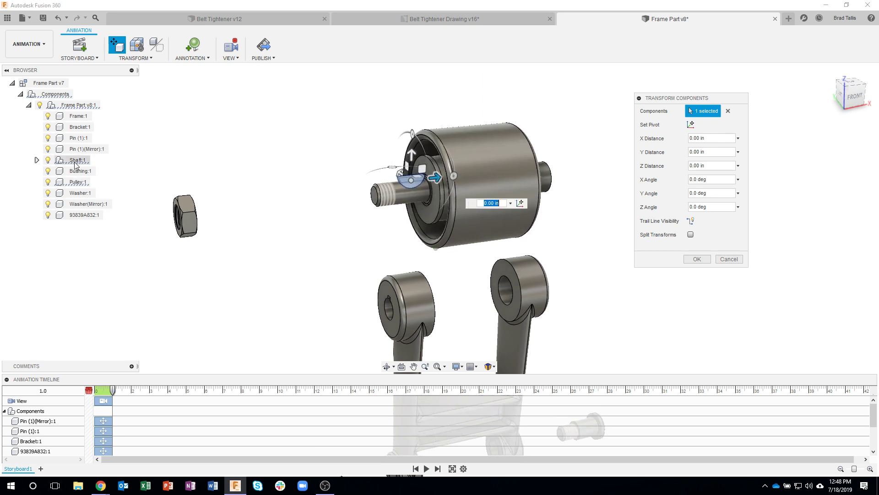
pyautogui.click(93, 163)
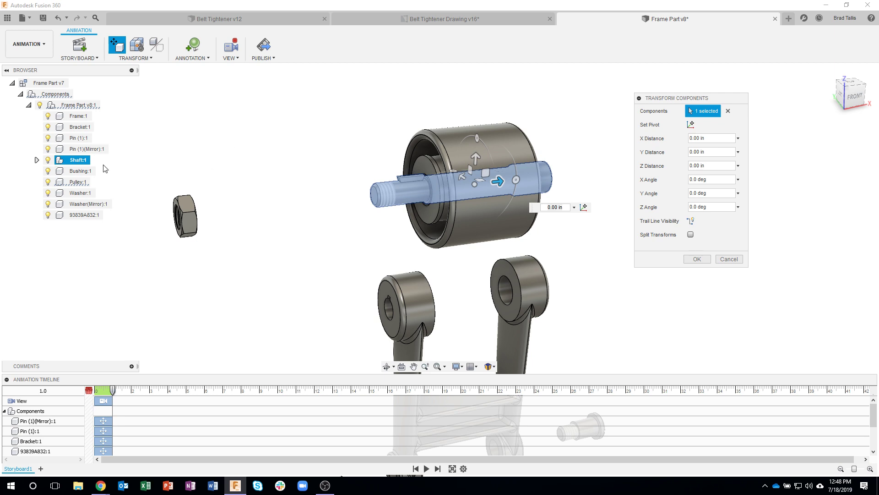
pyautogui.moveTo(497, 183); pyautogui.dragTo(358, 196)
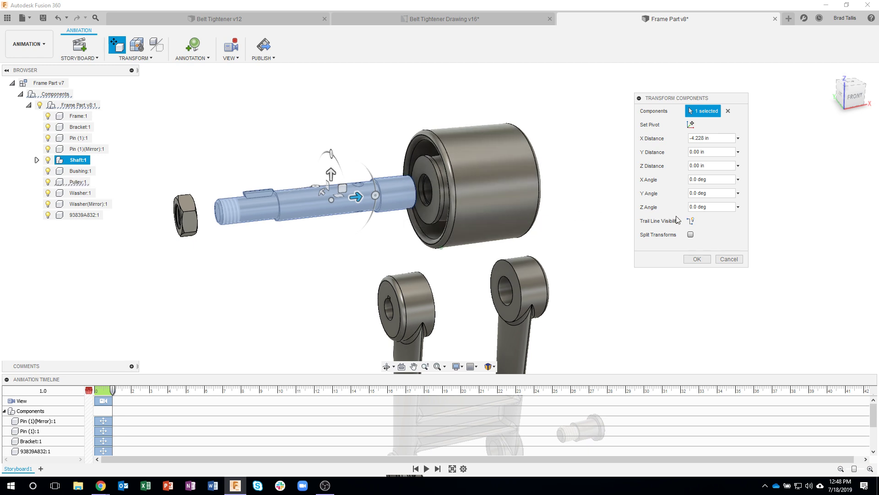
pyautogui.click(693, 261)
pyautogui.keyDown('shift'); pyautogui.moveTo(654, 220); pyautogui.dragTo(196, 128, button='middle'); pyautogui.keyUp('shift')
pyautogui.click(196, 127)
# Move the hex nut, shaft and mirrored washer together about 0.93 in outward from the pulley along the shaft axis
pyautogui.click(117, 45)
pyautogui.click(189, 215)
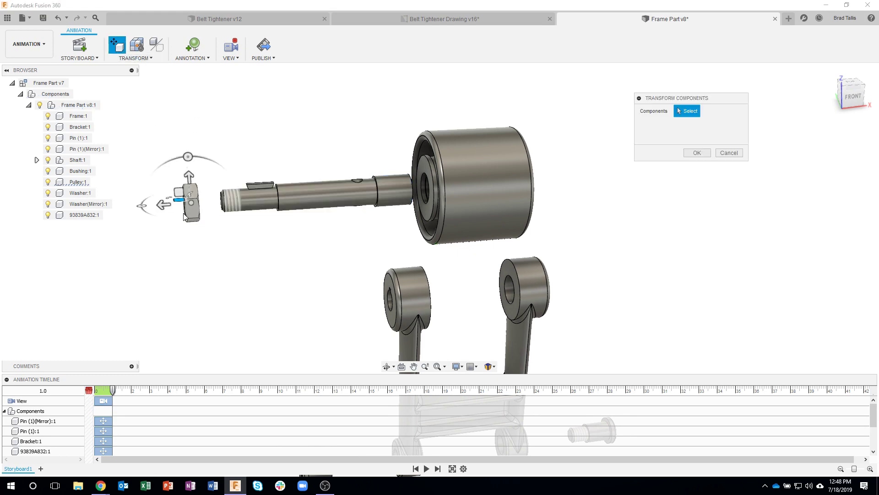
pyautogui.click(294, 199)
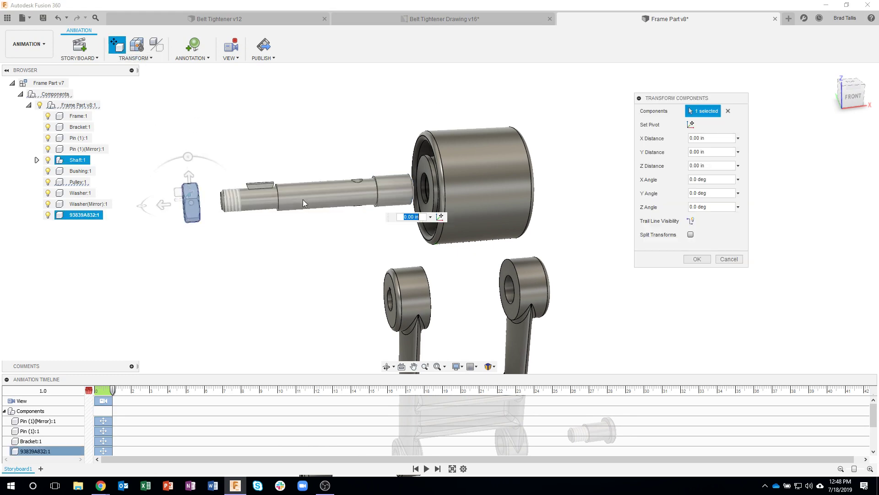
pyautogui.click(425, 167)
pyautogui.moveTo(412, 192); pyautogui.dragTo(365, 192)
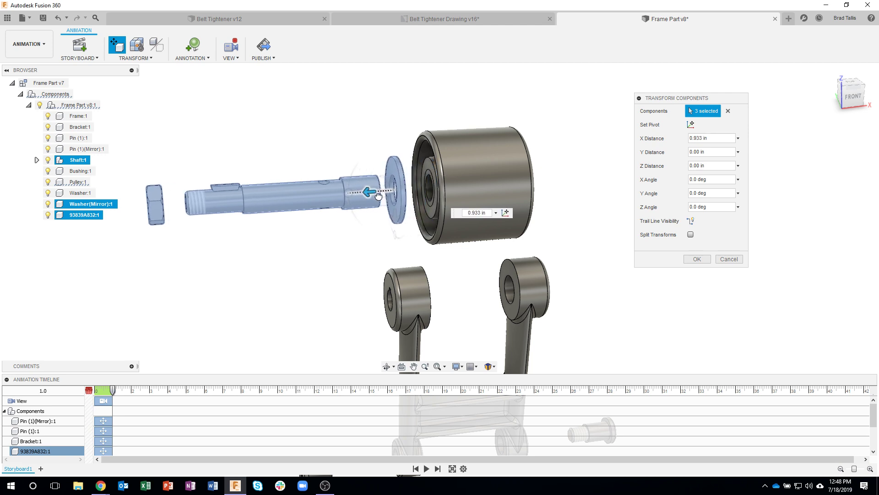
pyautogui.click(705, 263)
# Slide the washer and bushing on the far side of the pulley out together by about 3.79 in along X
pyautogui.keyDown('shift'); pyautogui.moveTo(603, 222); pyautogui.dragTo(527, 169, button='middle'); pyautogui.keyUp('shift')
pyautogui.click(117, 46)
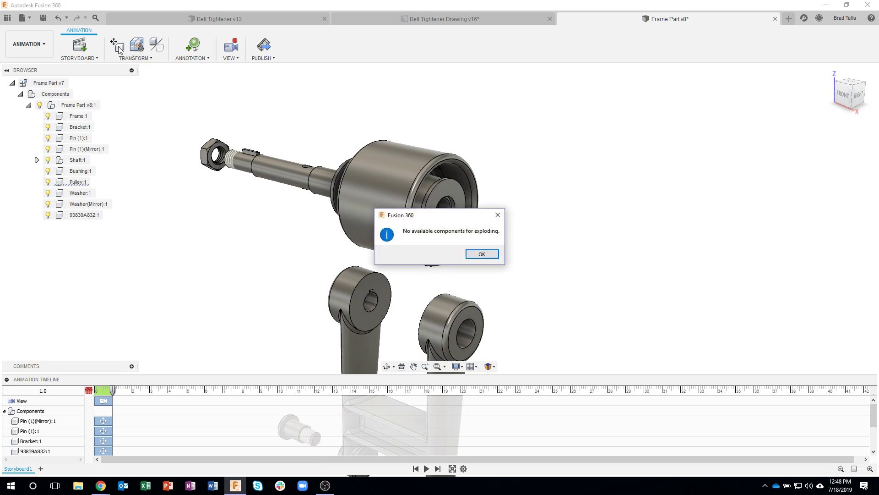
pyautogui.click(483, 254)
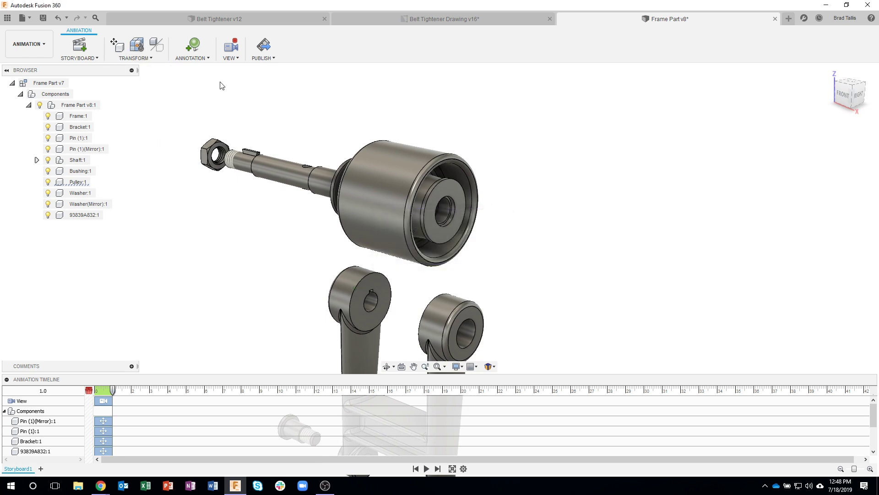
pyautogui.click(124, 47)
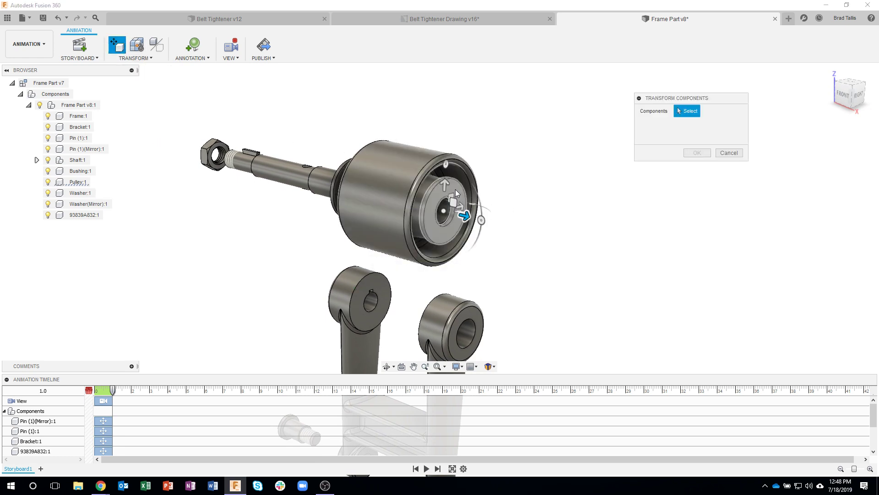
pyautogui.click(456, 188)
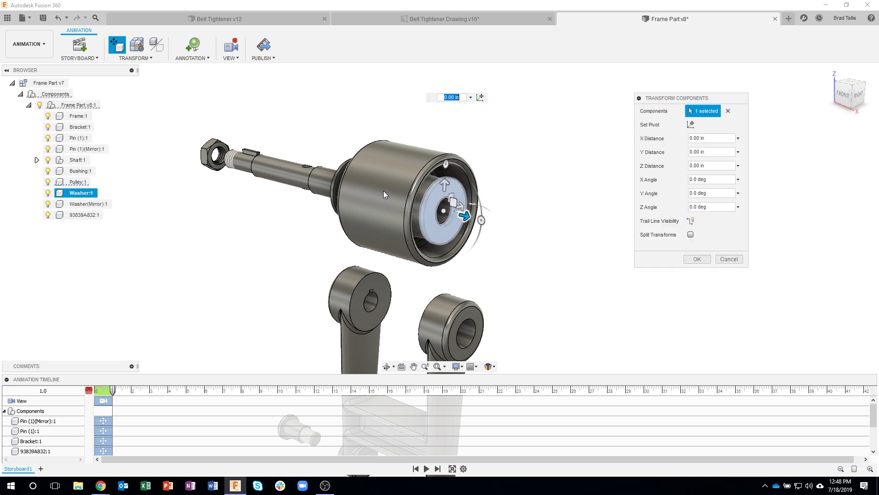
pyautogui.click(87, 172)
pyautogui.moveTo(452, 218); pyautogui.dragTo(566, 250)
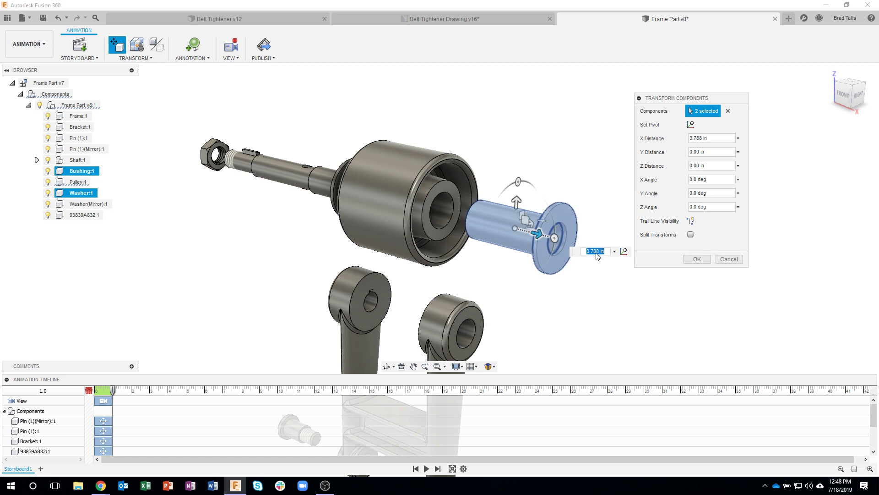
pyautogui.click(696, 259)
pyautogui.press('Escape')
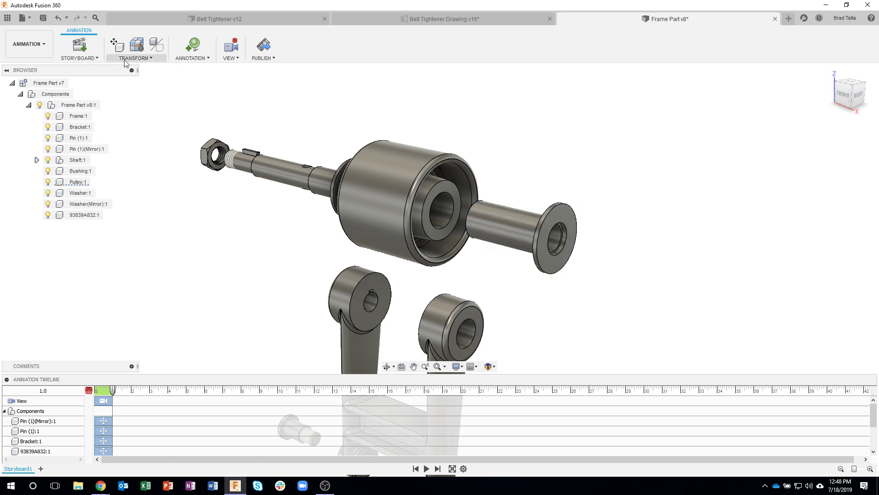
# Move the washer farther outward along X, clear of the end of the bushing
pyautogui.click(116, 45)
pyautogui.click(563, 216)
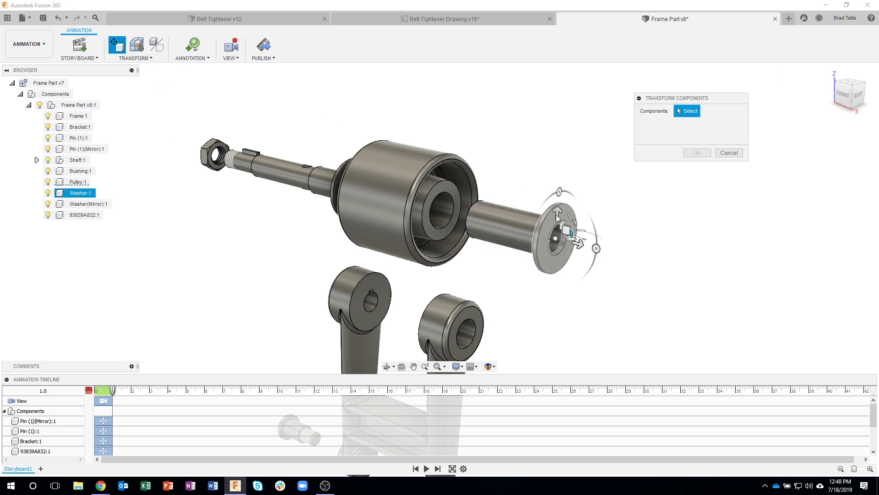
pyautogui.click(539, 227)
pyautogui.moveTo(579, 242); pyautogui.dragTo(619, 265)
pyautogui.click(697, 259)
# Lift the half-round key about 1.21 in upward along Z out of its shaft slot
pyautogui.keyDown('shift'); pyautogui.moveTo(560, 298); pyautogui.dragTo(269, 118, button='middle'); pyautogui.keyUp('shift')
pyautogui.click(631, 224)
pyautogui.press('m')
pyautogui.click(315, 168)
pyautogui.scroll(3, 312, 161)
pyautogui.moveTo(308, 169); pyautogui.dragTo(309, 123)
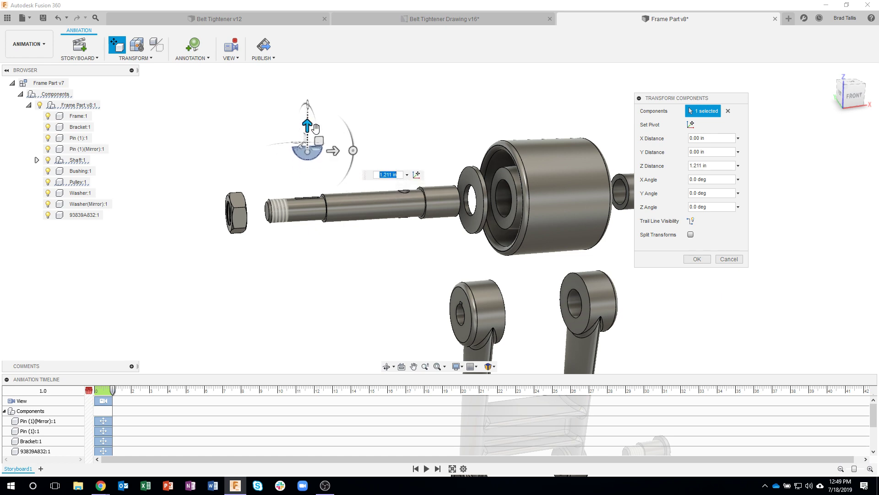
pyautogui.click(708, 259)
pyautogui.scroll(-3, 712, 310)
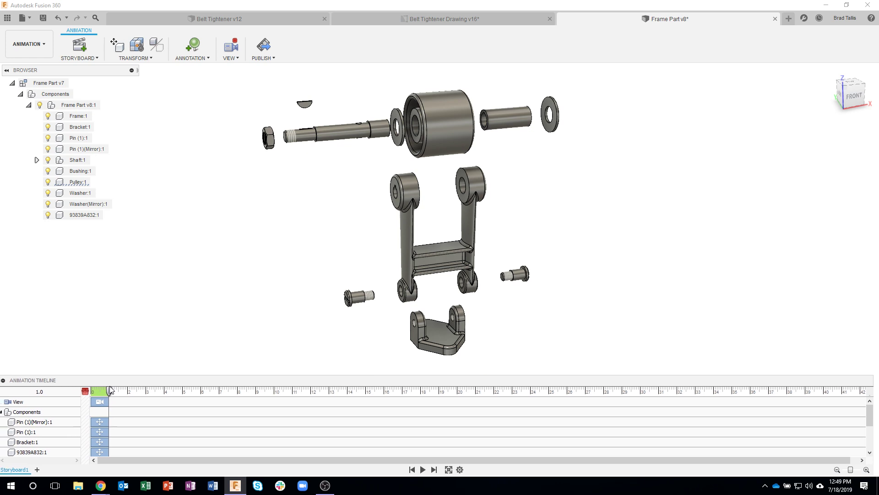
# Extend the transform durations of Pin (1) and its mirrored copy to about 5.9 seconds and scrub the animation to 2.6 seconds
pyautogui.moveTo(115, 391)
pyautogui.mouseDown()
pyautogui.moveTo(97, 390)
pyautogui.moveTo(124, 392)
pyautogui.moveTo(106, 389)
pyautogui.mouseUp()
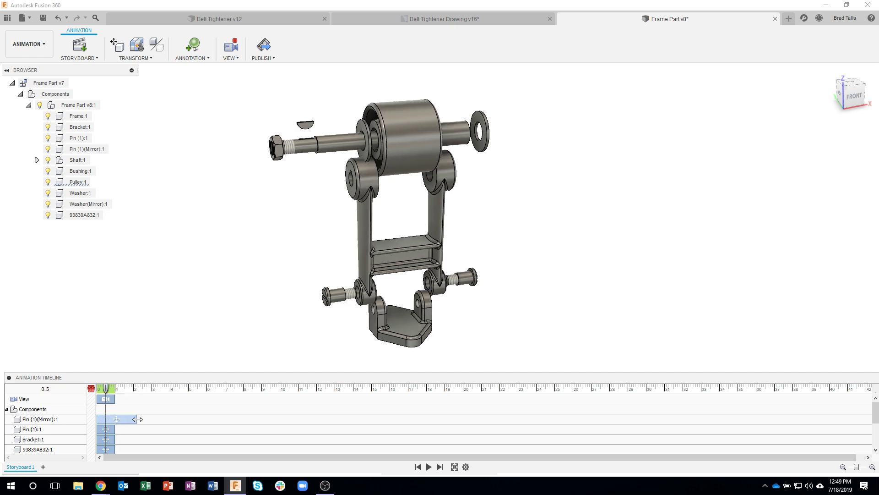
pyautogui.moveTo(168, 419); pyautogui.dragTo(205, 419)
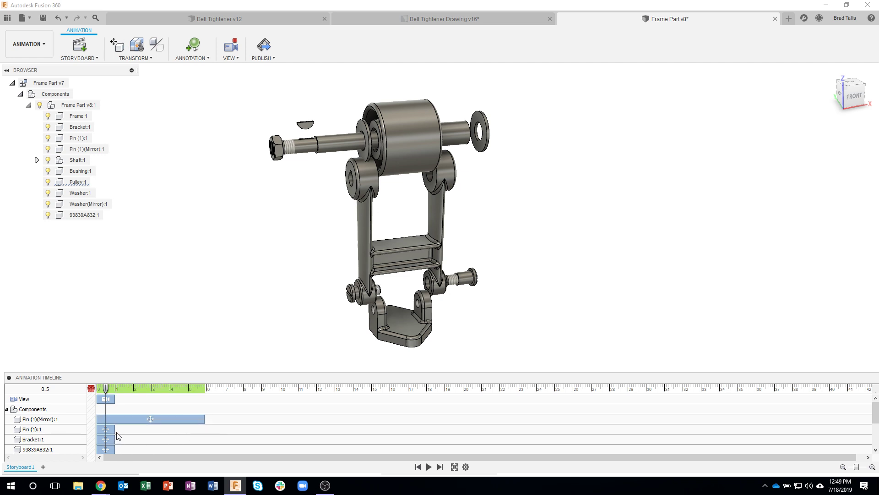
pyautogui.moveTo(121, 429); pyautogui.dragTo(205, 431)
pyautogui.moveTo(106, 390); pyautogui.dragTo(141, 392)
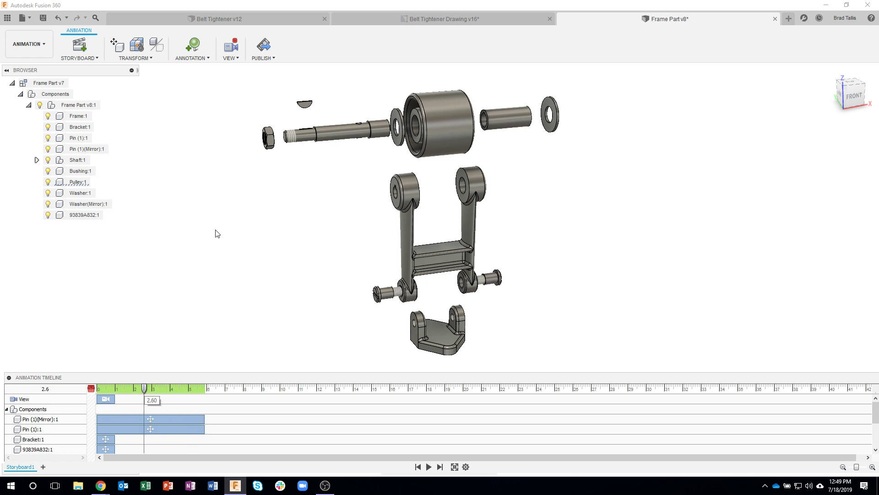
pyautogui.keyDown('shift'); pyautogui.moveTo(226, 215); pyautogui.dragTo(227, 218, button='middle'); pyautogui.keyUp('shift')
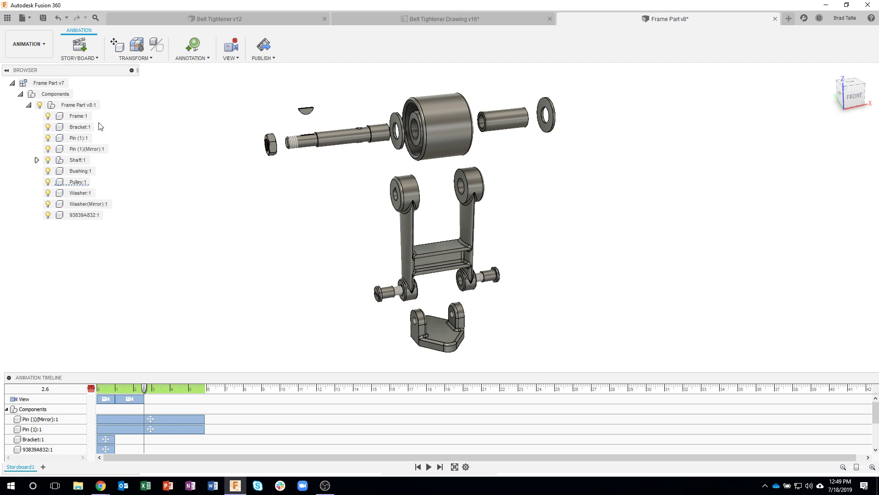
# Save the file with the version description "animation"
pyautogui.click(43, 19)
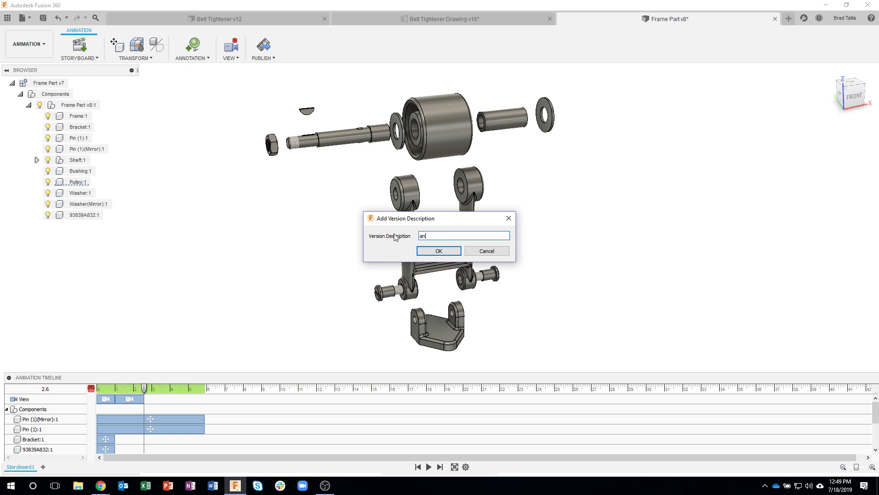
pyautogui.write('animation')
pyautogui.press('Return')
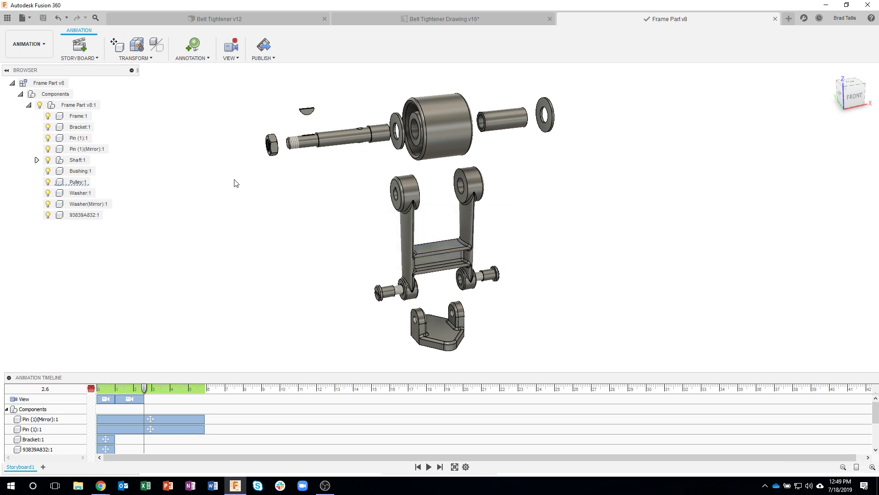
# Return to the Design workspace and orient the assembled belt tightener to an angled front view
pyautogui.click(28, 44)
pyautogui.click(34, 68)
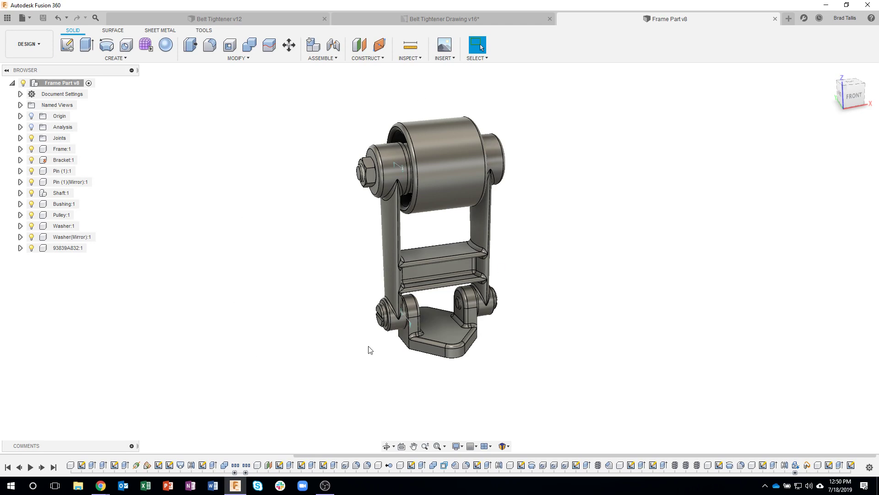
pyautogui.keyDown('shift'); pyautogui.moveTo(271, 311); pyautogui.dragTo(273, 332, button='middle'); pyautogui.keyUp('shift')
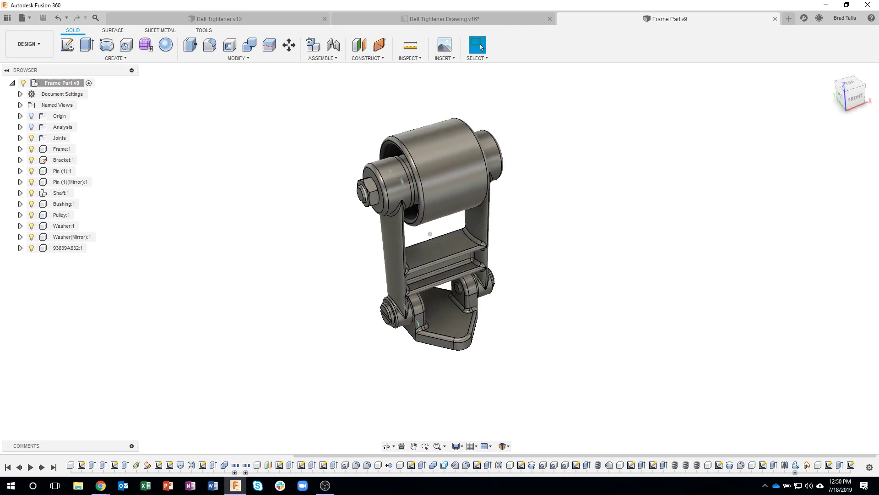
pyautogui.click(847, 97)
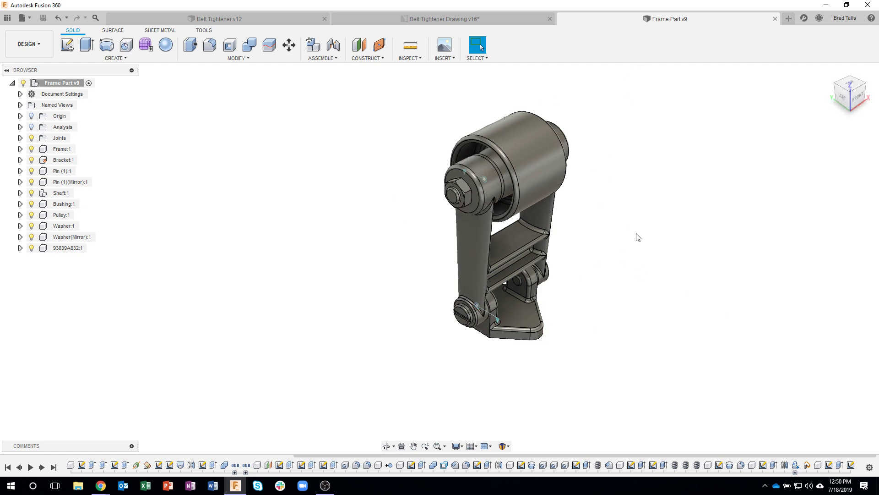
pyautogui.moveTo(618, 243)
pyautogui.keyDown('shift'); pyautogui.mouseDown(button='middle')
pyautogui.moveTo(629, 242)
pyautogui.moveTo(601, 242)
pyautogui.moveTo(614, 239)
pyautogui.mouseUp(button='middle'); pyautogui.keyUp('shift')
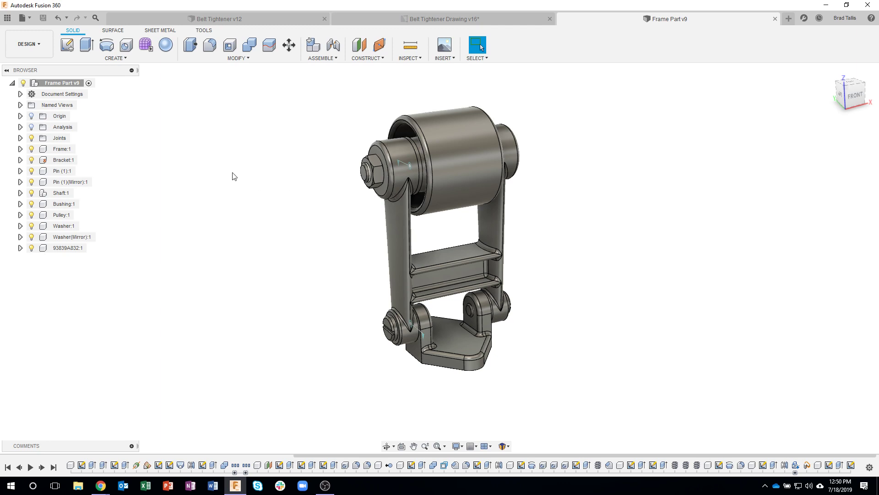
# Save the current view orientation as a new named view
pyautogui.click(21, 105)
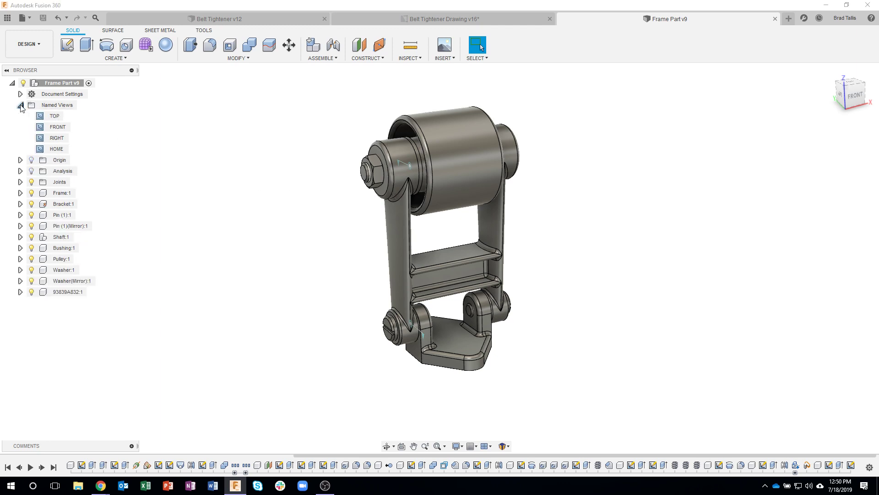
pyautogui.rightClick(53, 108)
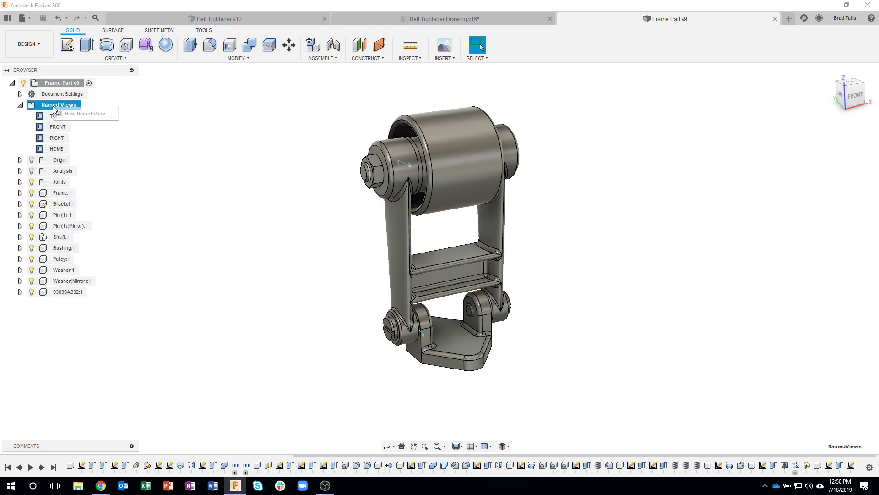
pyautogui.click(86, 113)
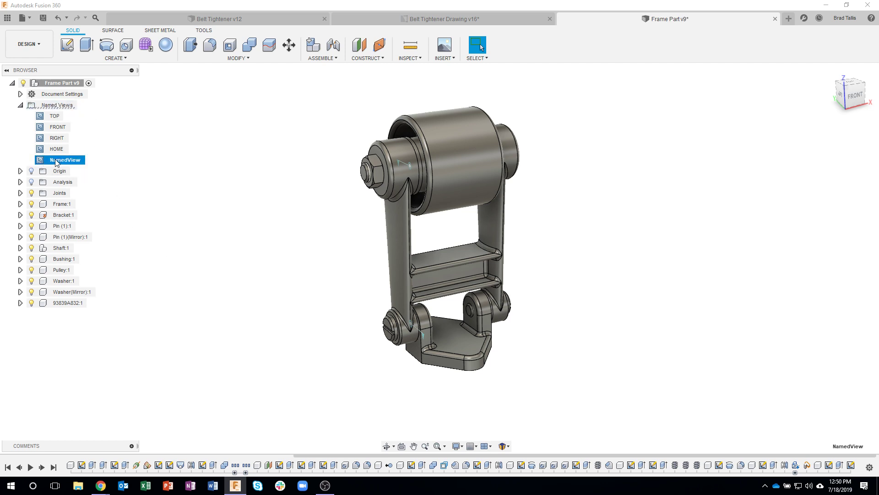
pyautogui.click(133, 157)
# Recall the Top and Front named views, then restore the custom view and rename it with the author's first name followed by "Iso"
pyautogui.doubleClick(55, 117)
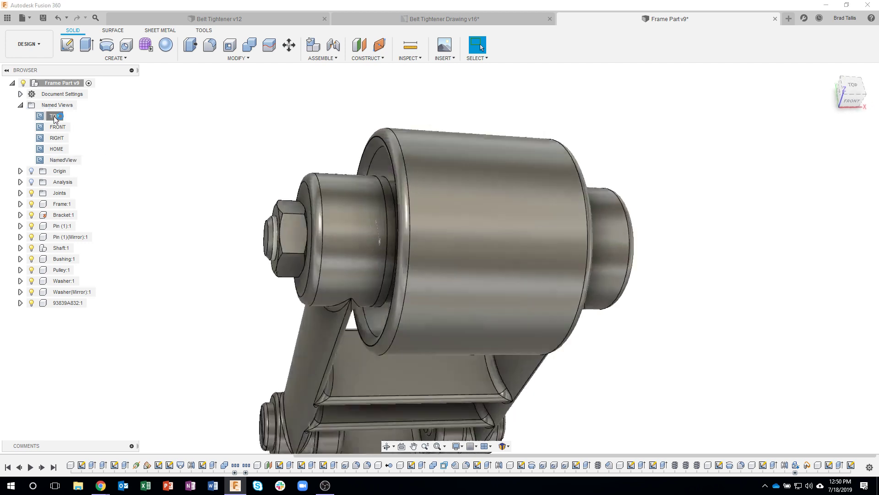
pyautogui.doubleClick(59, 128)
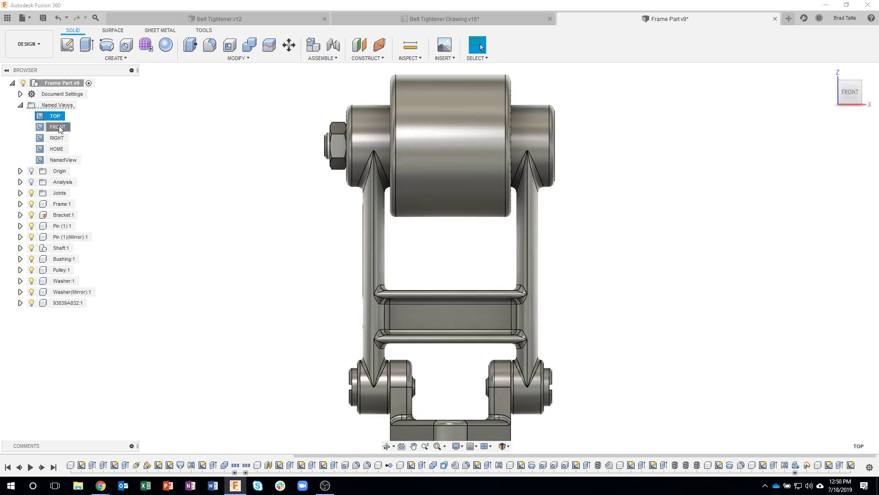
pyautogui.doubleClick(73, 161)
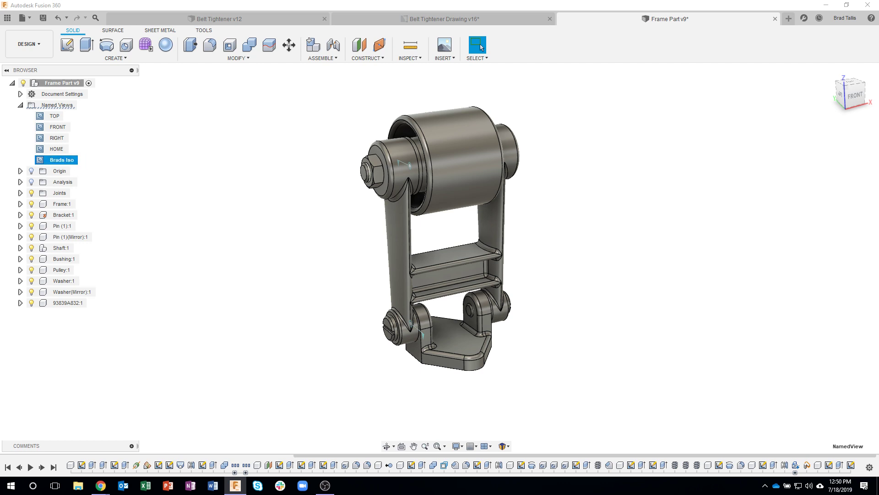
# Save the design as another version with the default description "User Saved"
pyautogui.click(49, 20)
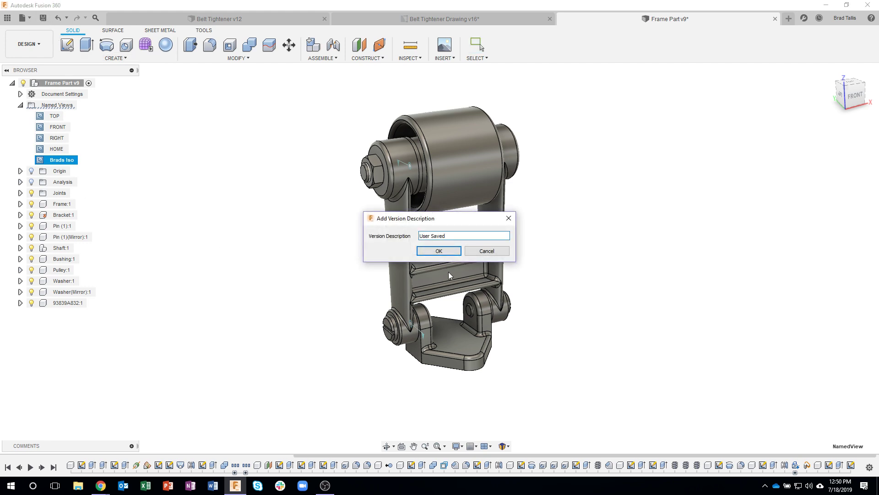
pyautogui.click(446, 251)
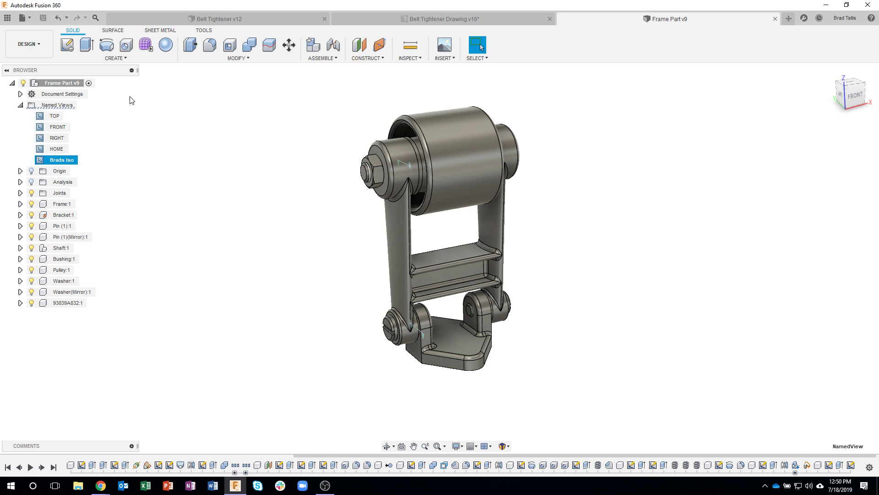
# Create a new drawing from the animation's Storyboard1, from scratch, using the ASME standard, inch units and sheet size D (34in x 22in)
pyautogui.click(46, 51)
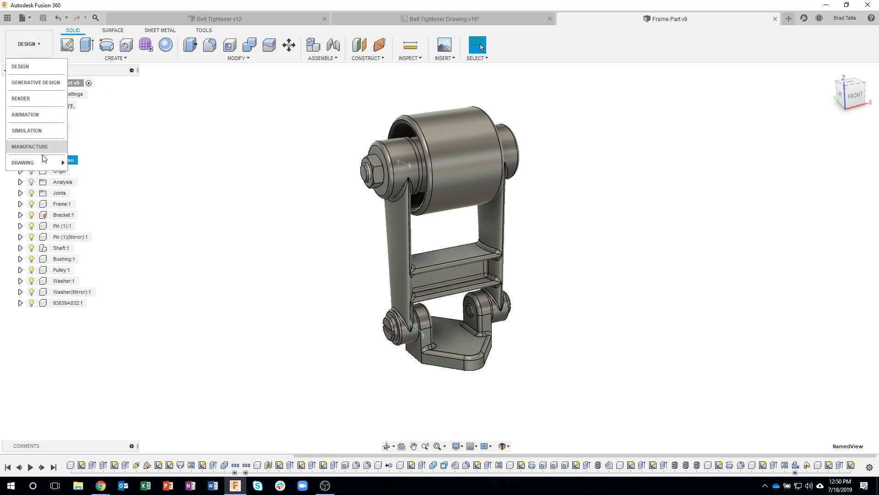
pyautogui.moveTo(42, 164)
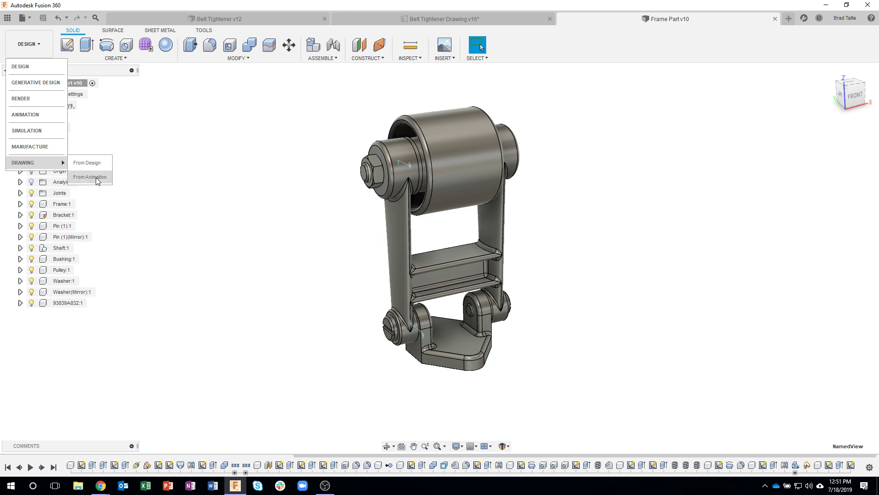
pyautogui.click(99, 177)
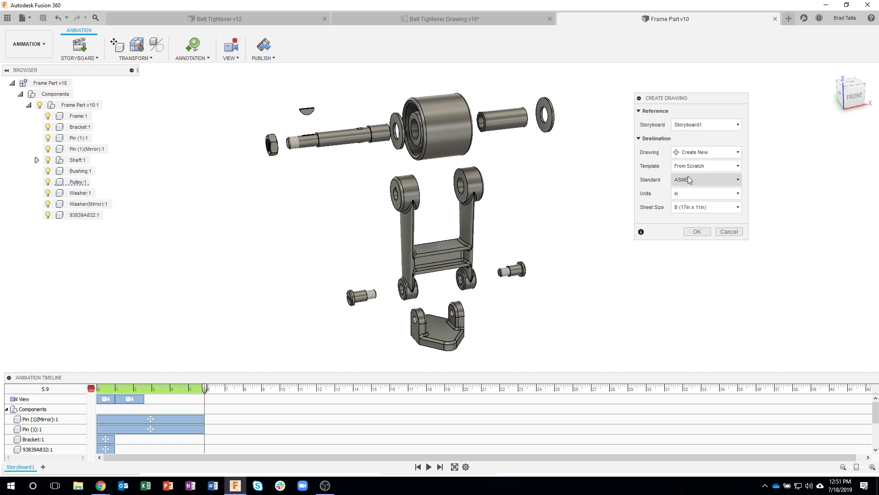
pyautogui.click(698, 208)
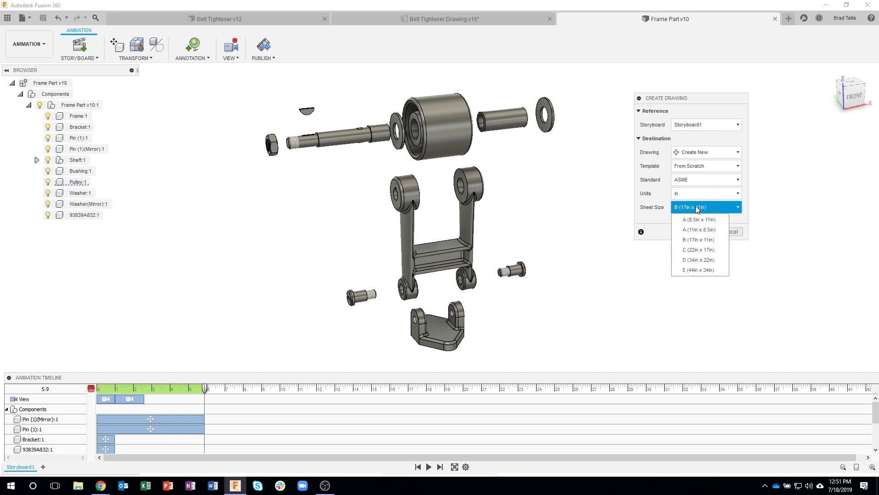
pyautogui.click(698, 260)
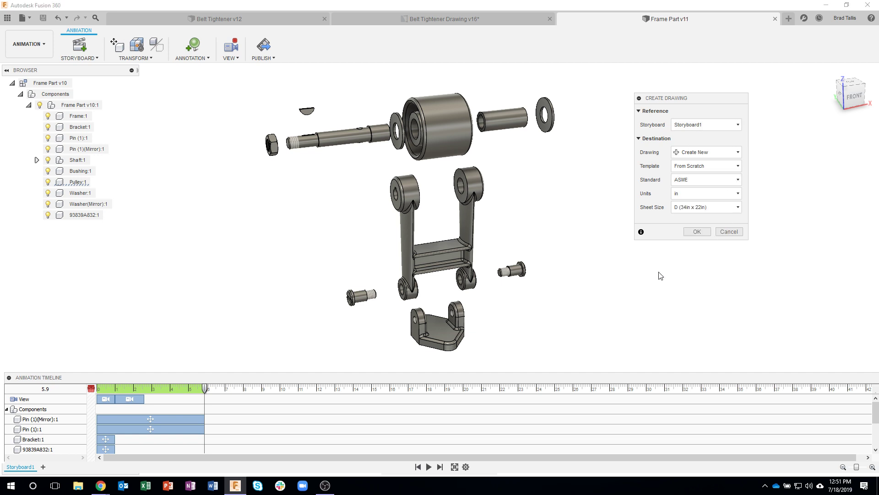
pyautogui.click(697, 232)
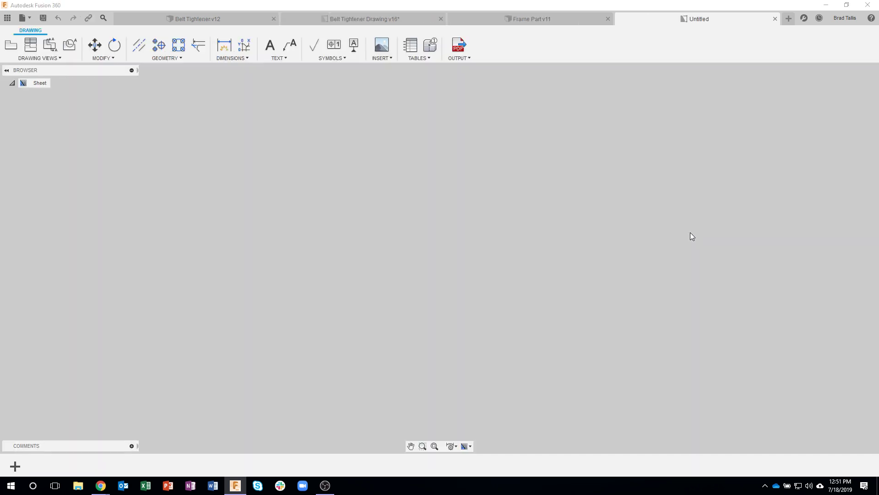
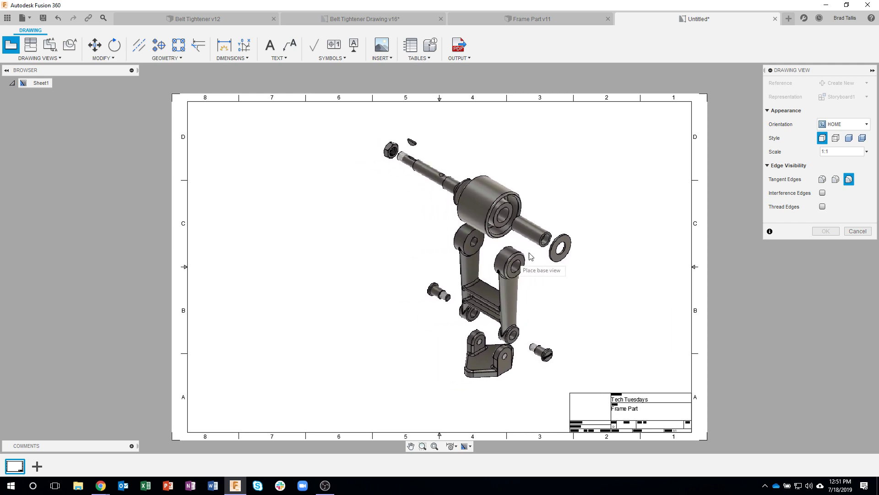
# Place the exploded base view on the left half of the sheet in the custom iso orientation, shaded, with full-length tangent edges
pyautogui.click(866, 125)
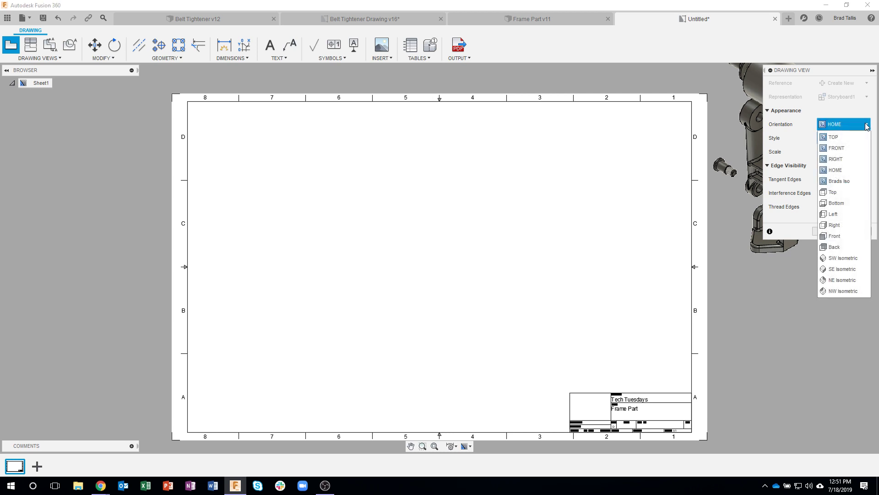
pyautogui.click(850, 151)
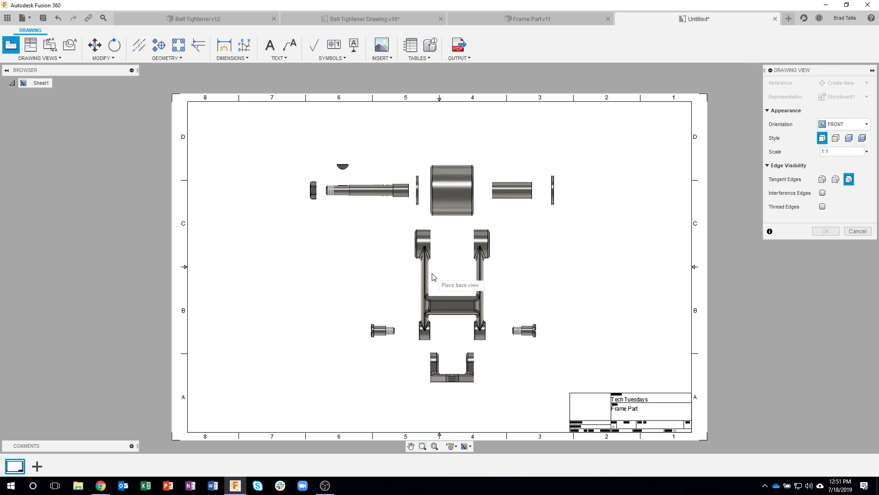
pyautogui.click(866, 127)
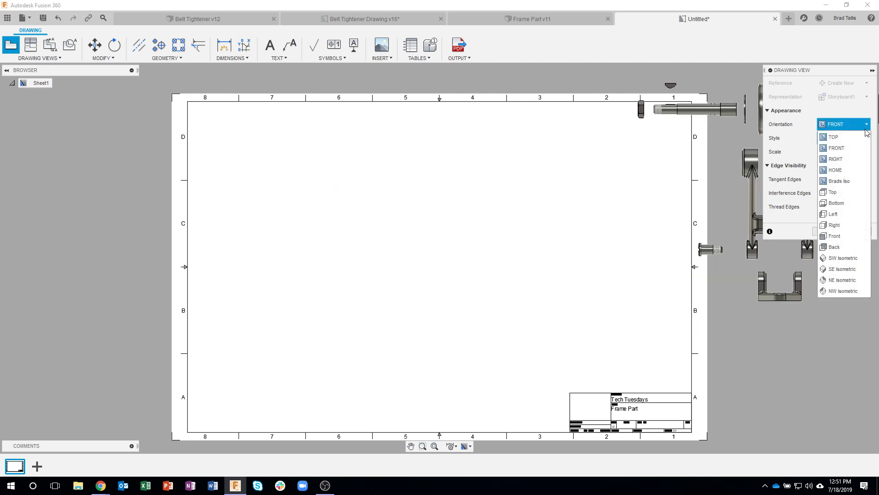
pyautogui.click(843, 181)
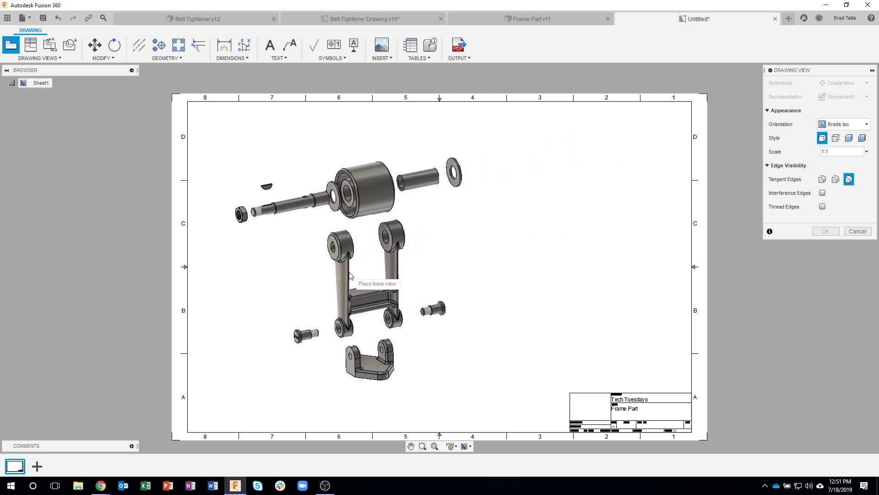
pyautogui.click(343, 272)
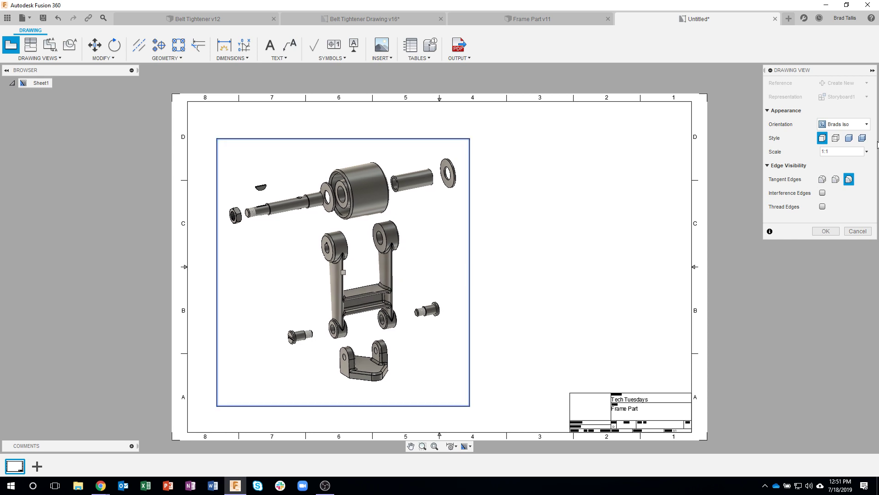
pyautogui.click(848, 138)
pyautogui.click(823, 179)
pyautogui.click(826, 231)
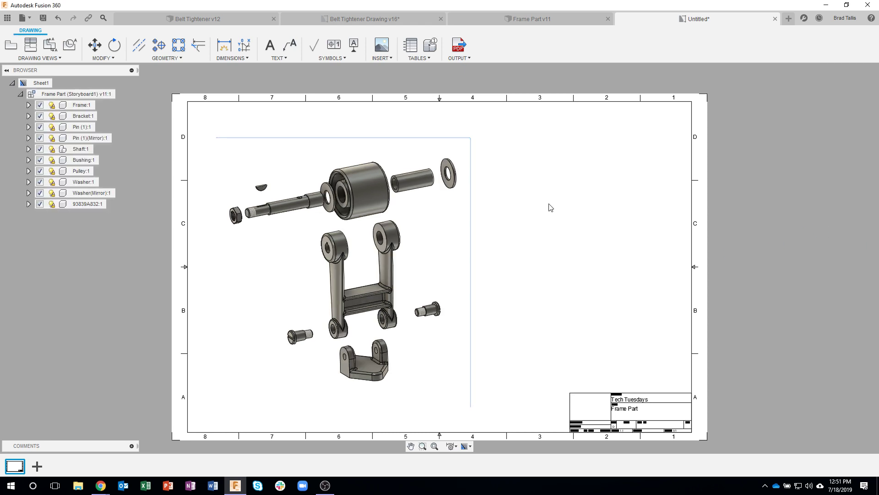
# Add a base view of the assembled model on the right half of the sheet, using the custom iso orientation at 1:1 scale
pyautogui.moveTo(585, 292)
pyautogui.mouseDown(button='middle')
pyautogui.moveTo(641, 265)
pyautogui.moveTo(594, 291)
pyautogui.mouseUp(button='middle')
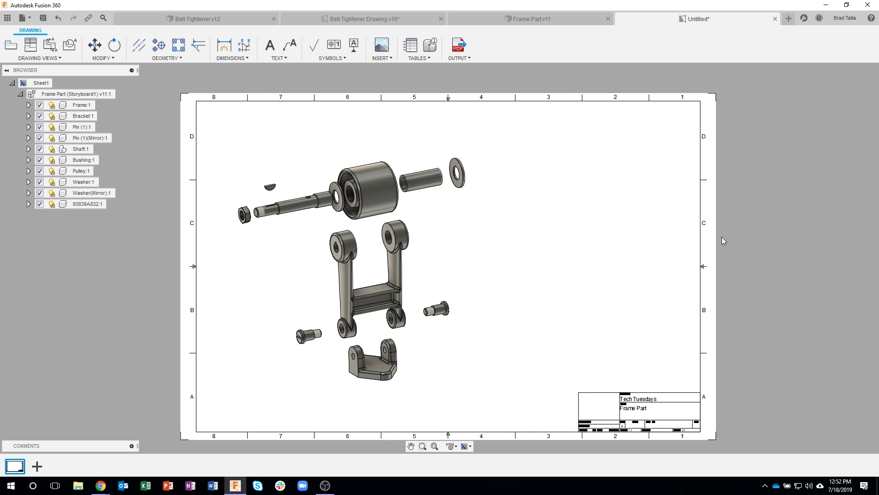
pyautogui.click(10, 46)
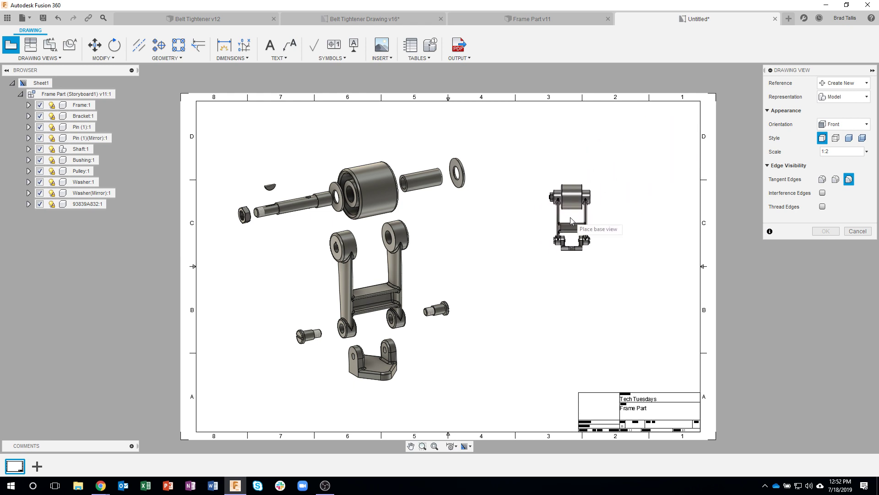
pyautogui.click(861, 128)
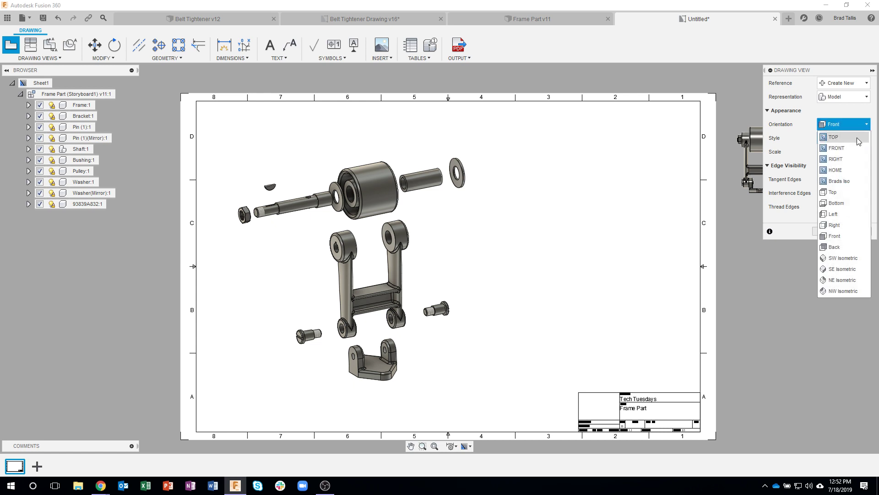
pyautogui.click(841, 178)
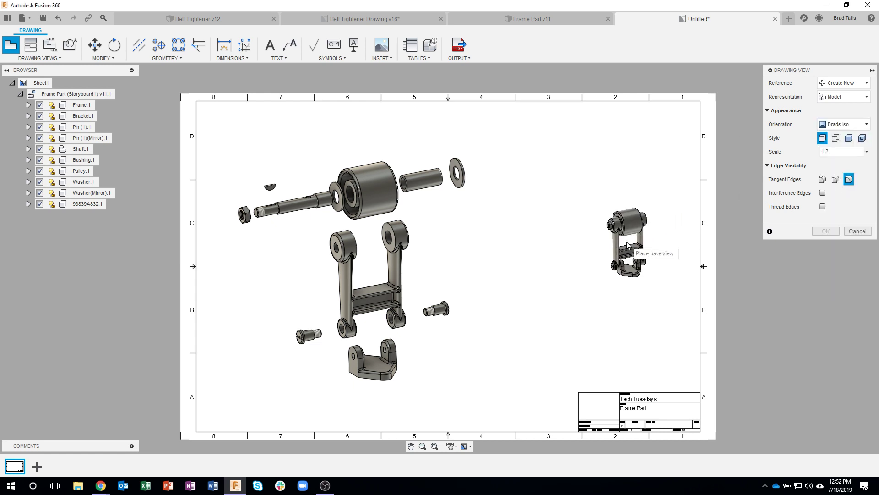
pyautogui.click(868, 153)
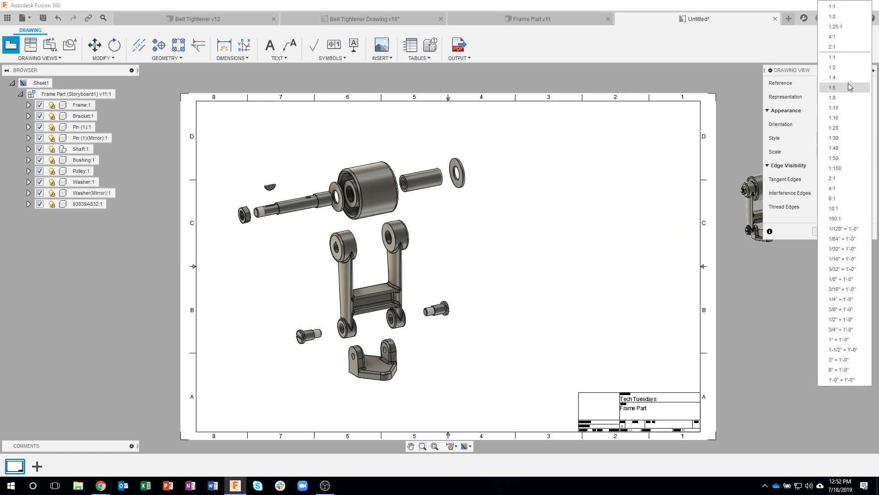
pyautogui.click(840, 58)
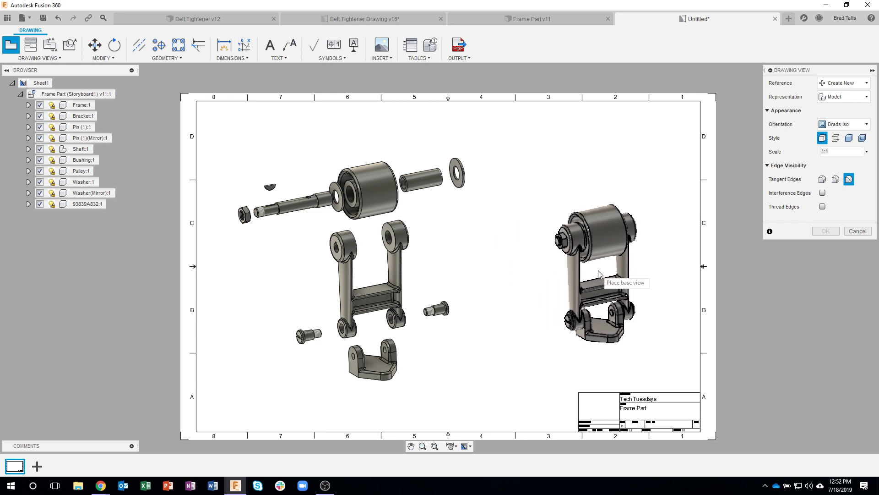
pyautogui.click(583, 271)
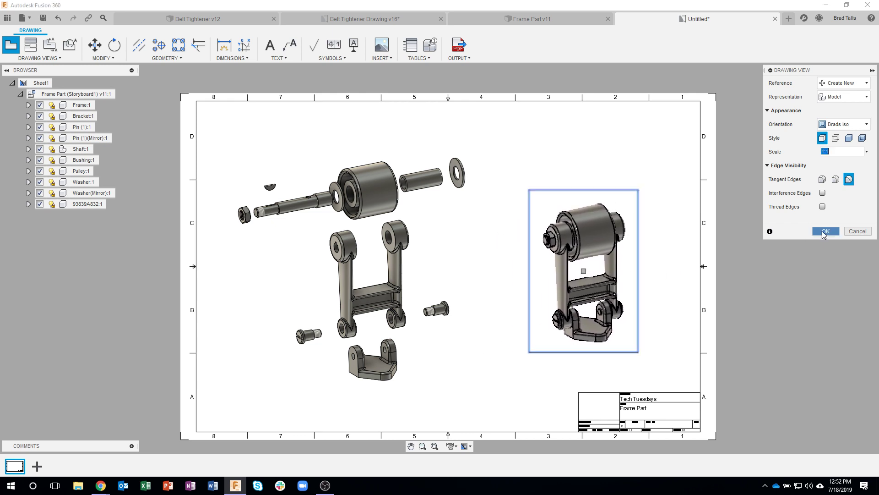
pyautogui.click(825, 231)
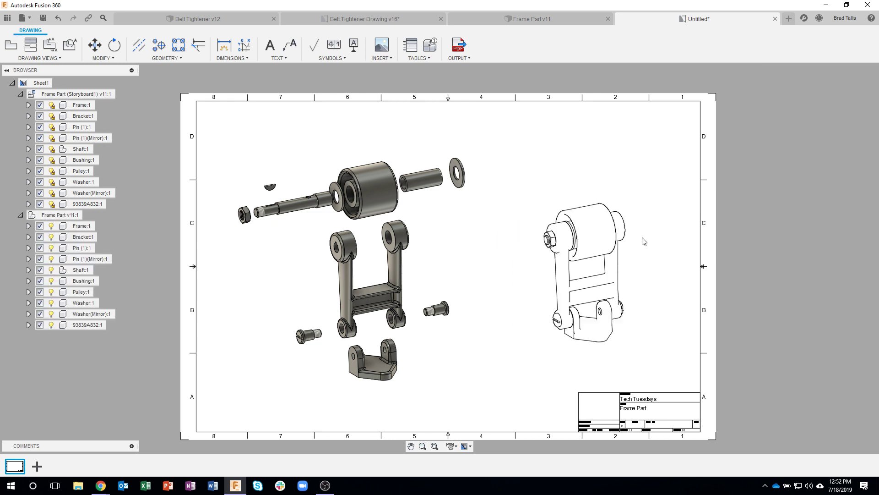
# Change the assembled view's style to shaded and show its full-length tangent edges
pyautogui.click(617, 202)
pyautogui.rightClick(617, 201)
pyautogui.press('Escape')
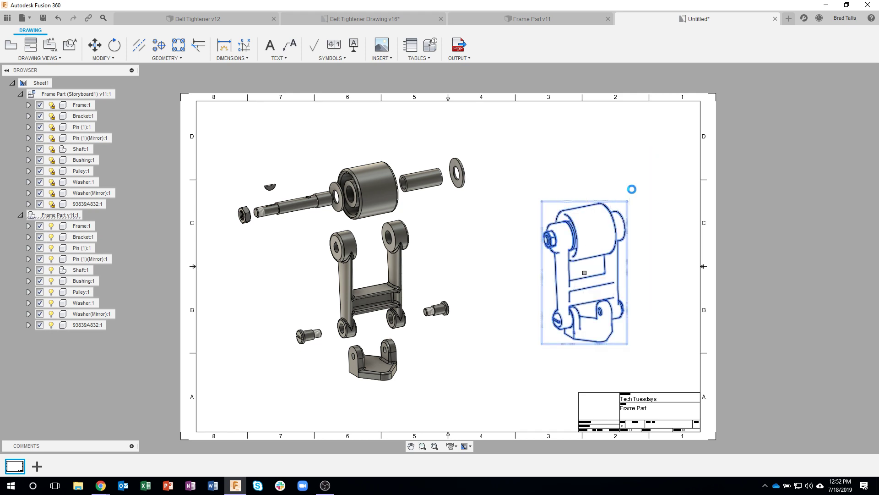
pyautogui.click(852, 114)
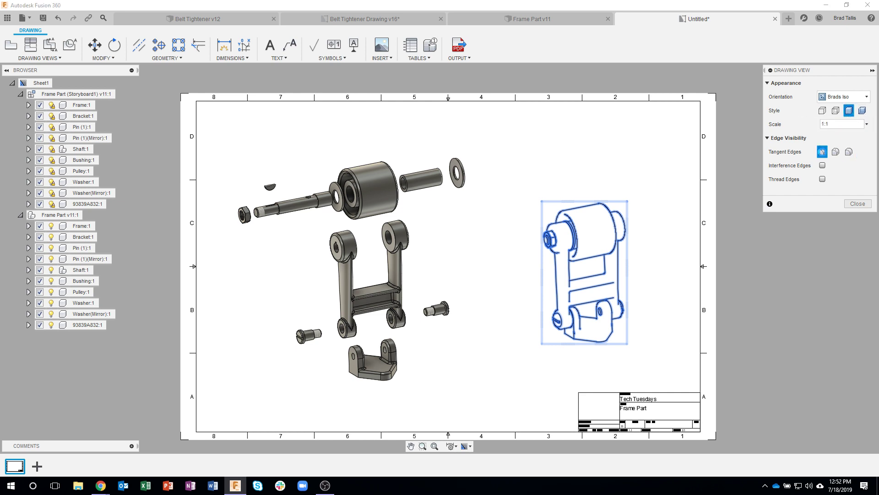
pyautogui.click(823, 152)
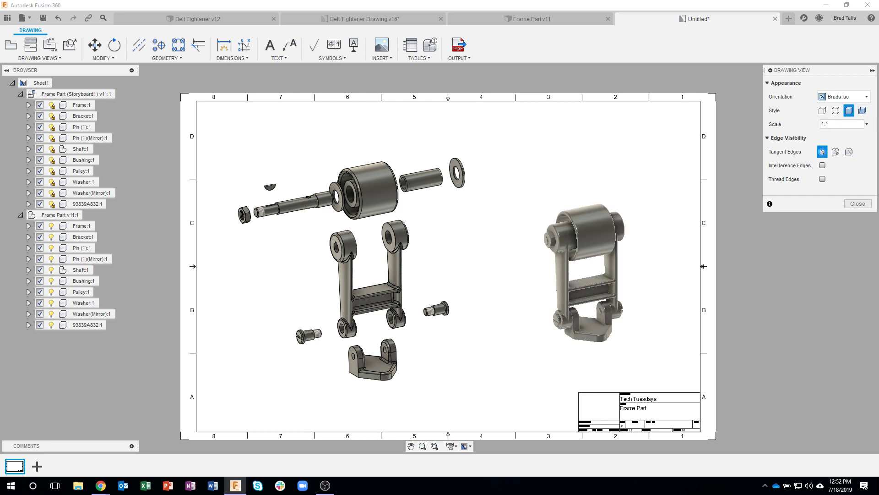
pyautogui.click(854, 205)
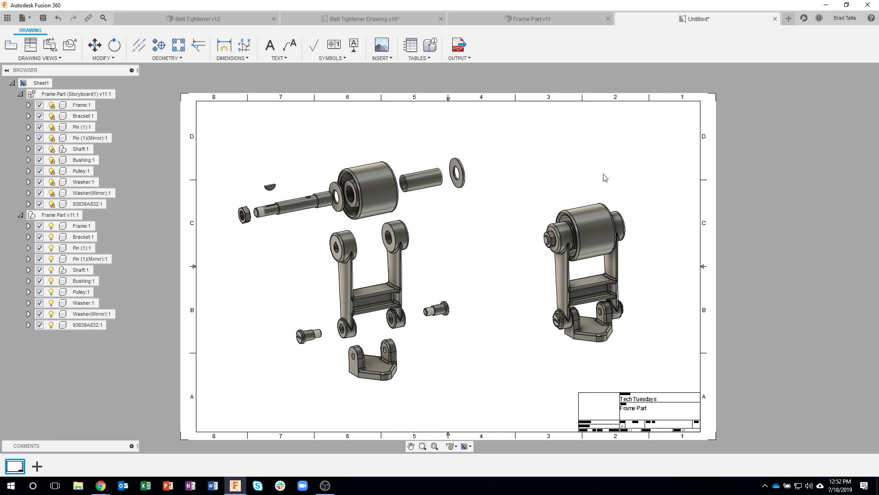
# Insert a parts list with balloons for the exploded view in the upper-left corner of the sheet border
pyautogui.click(411, 45)
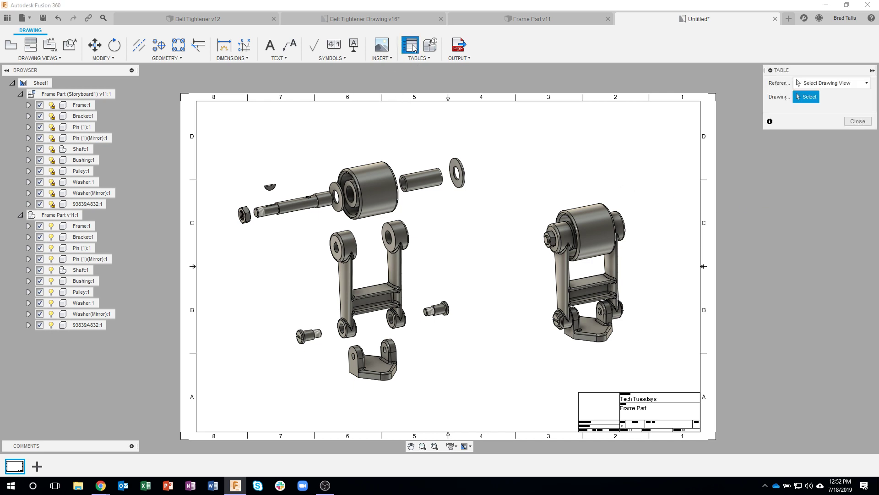
pyautogui.click(361, 174)
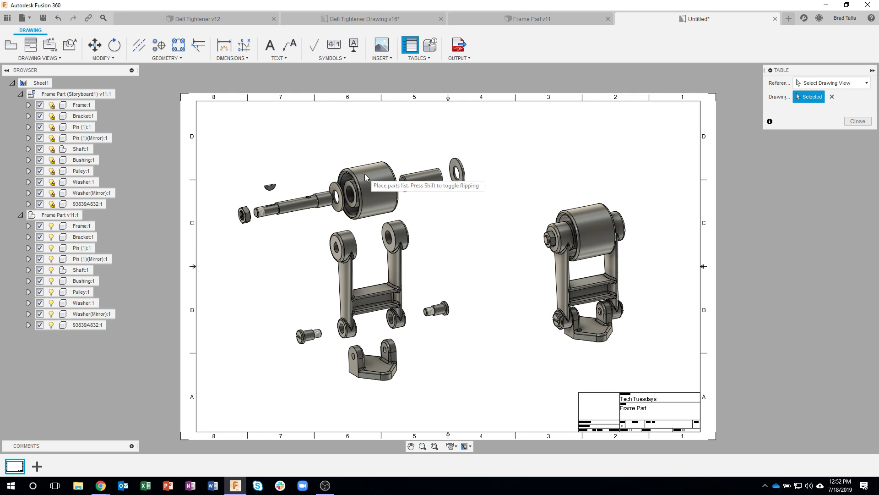
pyautogui.click(202, 104)
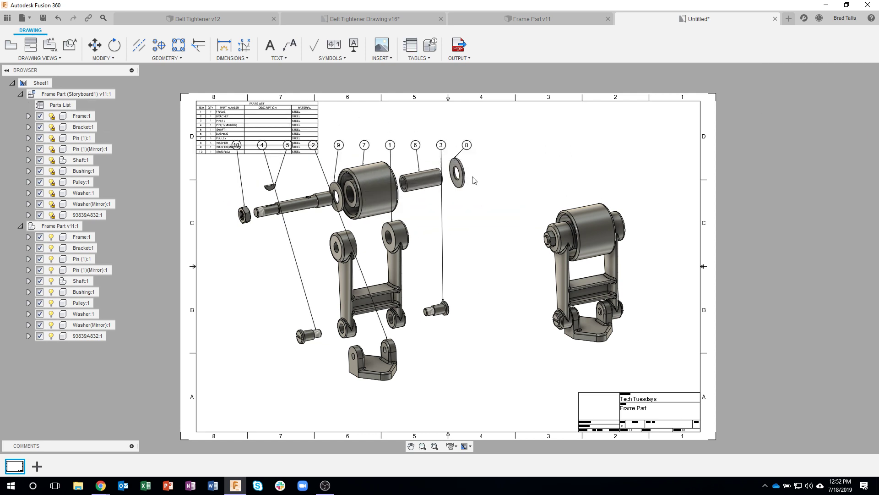
# Move the exploded view down so its balloons clear the parts list
pyautogui.moveTo(458, 201); pyautogui.dragTo(501, 207, button='middle')
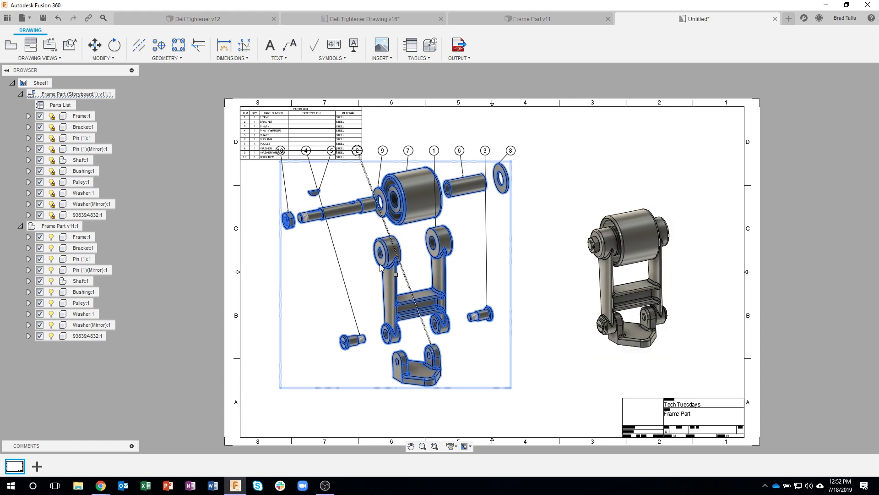
pyautogui.moveTo(396, 278); pyautogui.dragTo(393, 300)
pyautogui.click(472, 131)
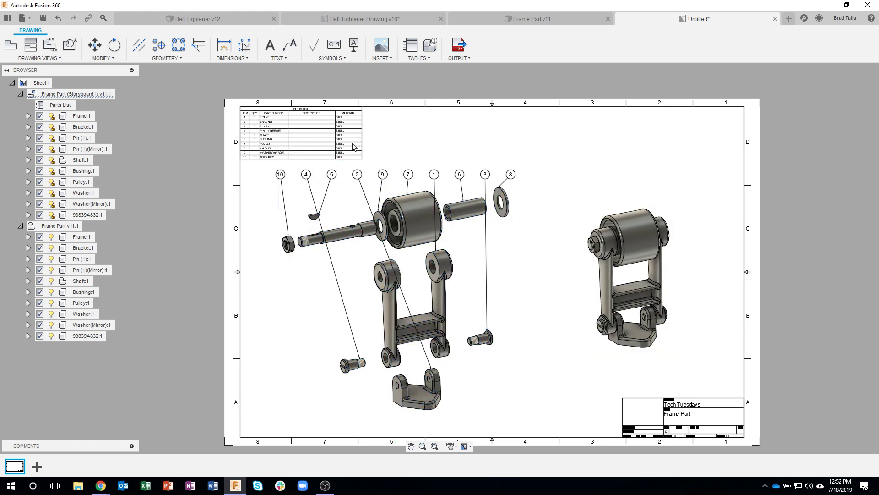
# Reposition the arrowhead of balloon 5 to the middle of the half-moon key's top edge
pyautogui.scroll(3, 275, 166)
pyautogui.scroll(2, 280, 133)
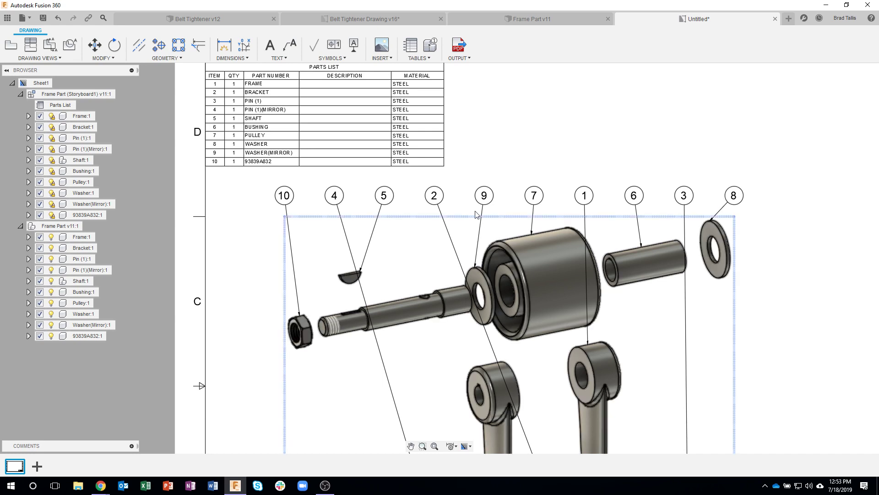
pyautogui.click(361, 273)
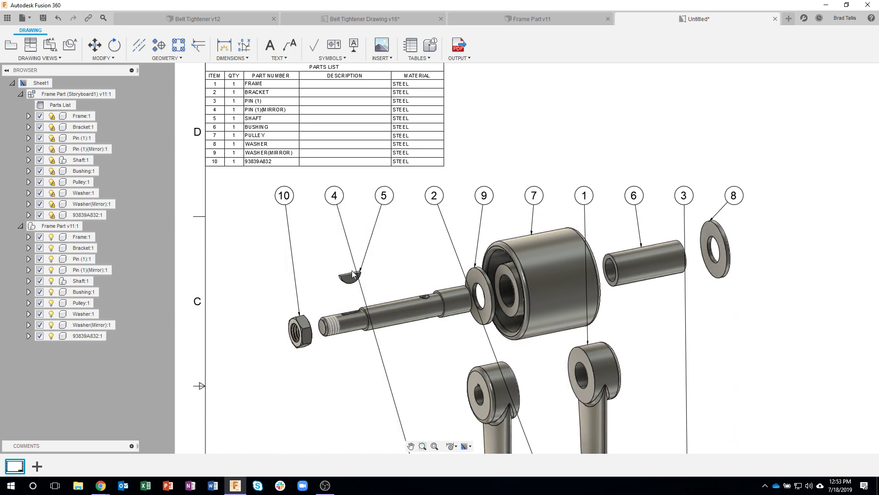
pyautogui.moveTo(361, 273); pyautogui.dragTo(349, 273)
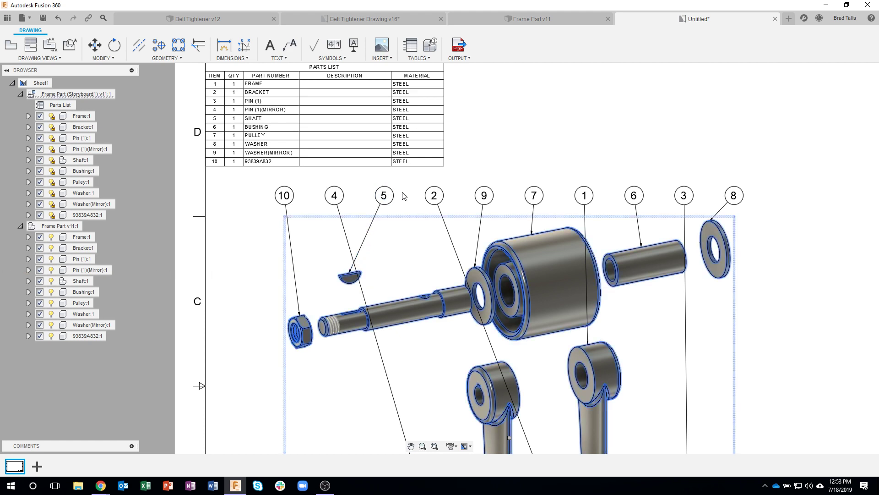
# Move balloon 4 along the balloon row to just before balloon 2, and shift balloon 5 into its place above the half-moon key
pyautogui.click(385, 200)
pyautogui.click(335, 203)
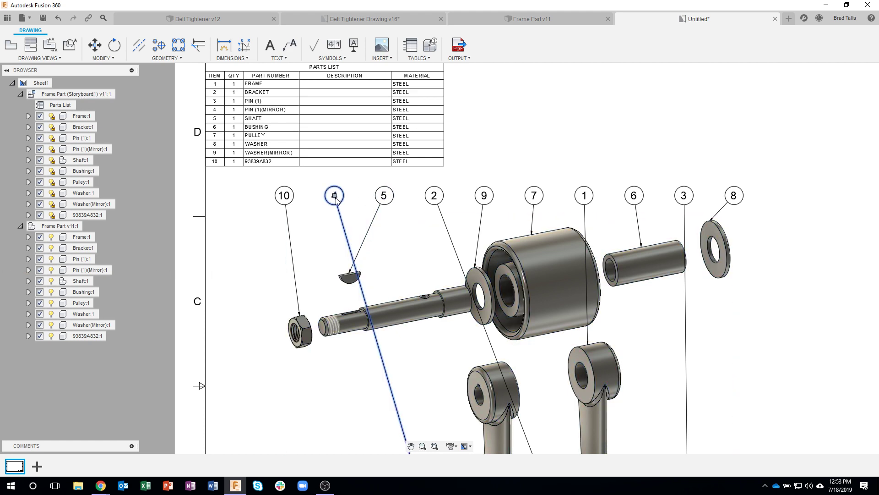
pyautogui.moveTo(335, 203)
pyautogui.mouseDown()
pyautogui.moveTo(406, 203)
pyautogui.moveTo(340, 200)
pyautogui.mouseUp()
pyautogui.click(387, 201)
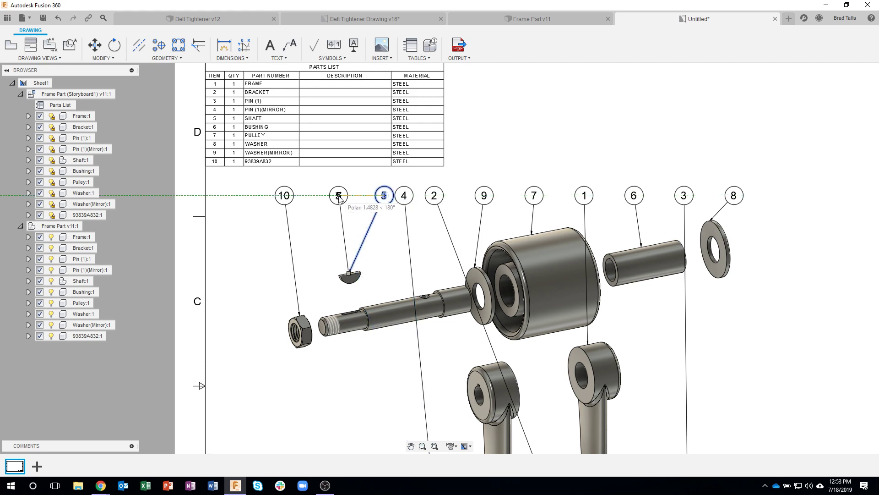
pyautogui.click(398, 239)
pyautogui.click(530, 138)
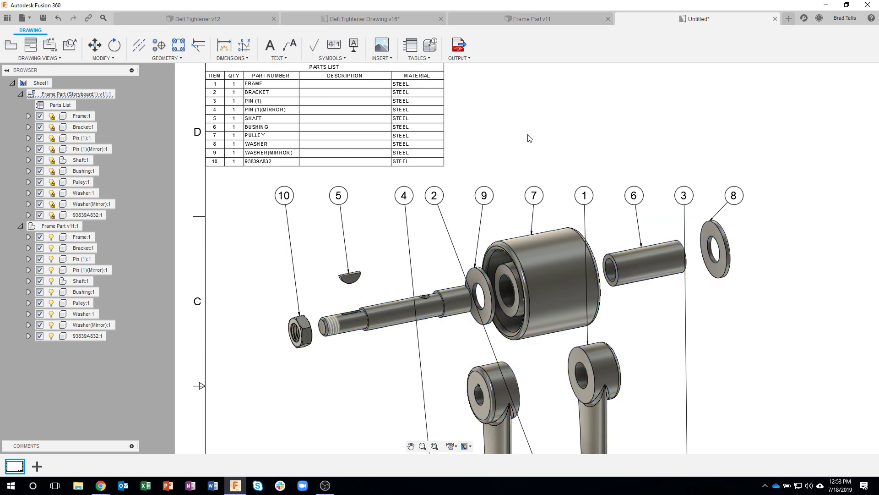
# Renumber the first five balloons of the exploded view from left to right as 1 to 5, starting at the nut
pyautogui.scroll(-2, 531, 138)
pyautogui.moveTo(535, 133); pyautogui.dragTo(499, 158, button='middle')
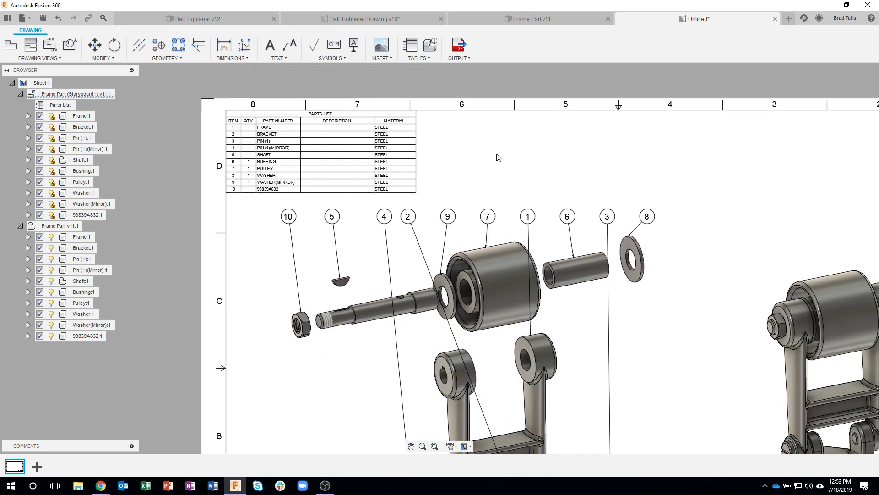
pyautogui.click(423, 58)
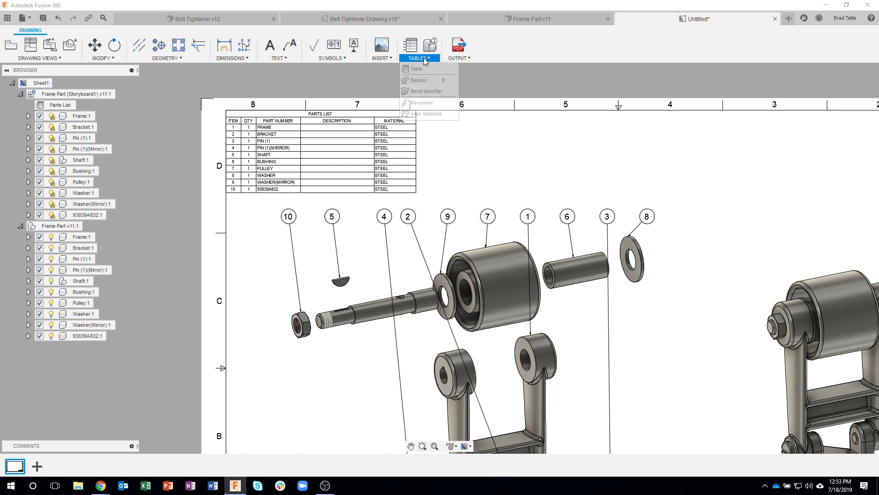
pyautogui.click(430, 103)
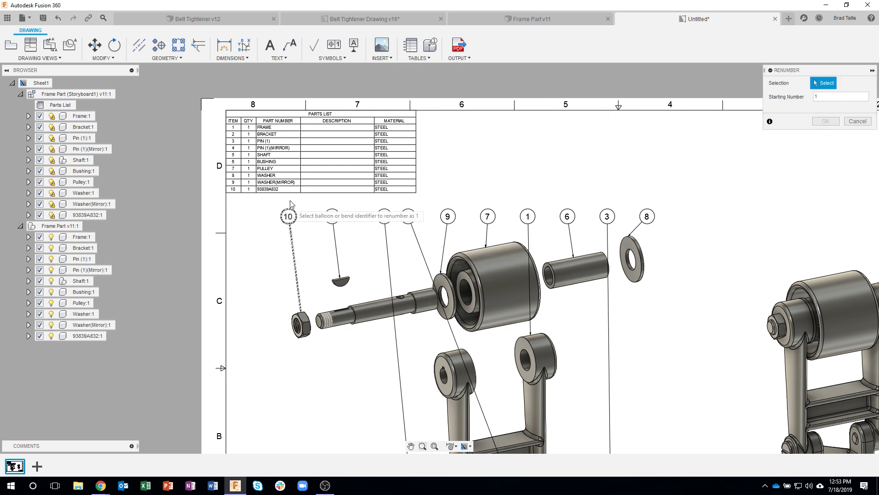
pyautogui.scroll(2, 293, 132)
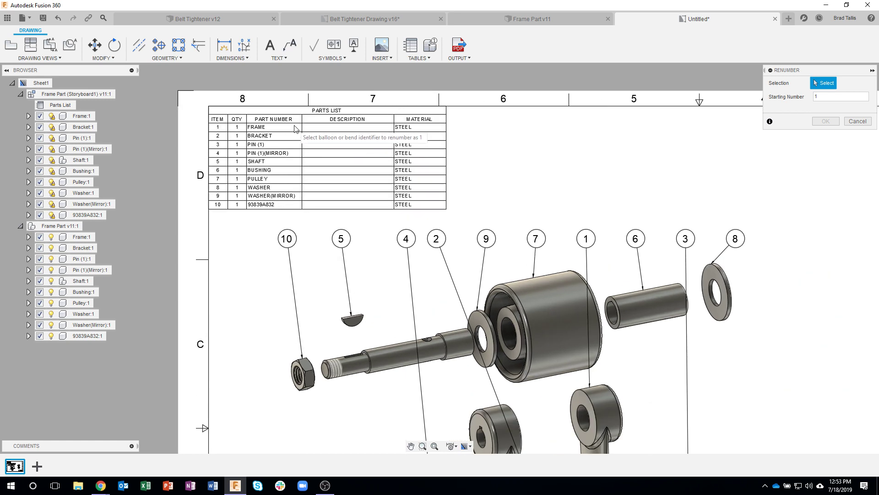
pyautogui.moveTo(294, 132); pyautogui.dragTo(278, 168, button='middle')
pyautogui.click(271, 275)
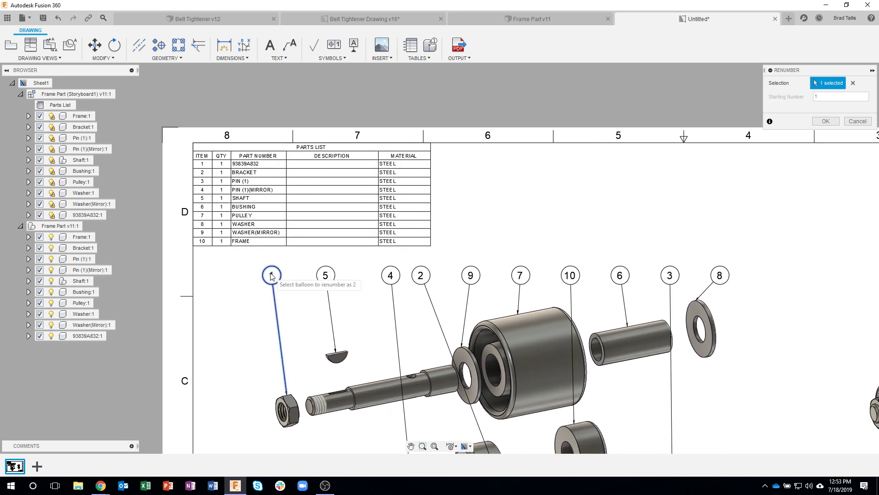
pyautogui.click(325, 275)
pyautogui.click(390, 275)
pyautogui.click(421, 276)
pyautogui.click(470, 275)
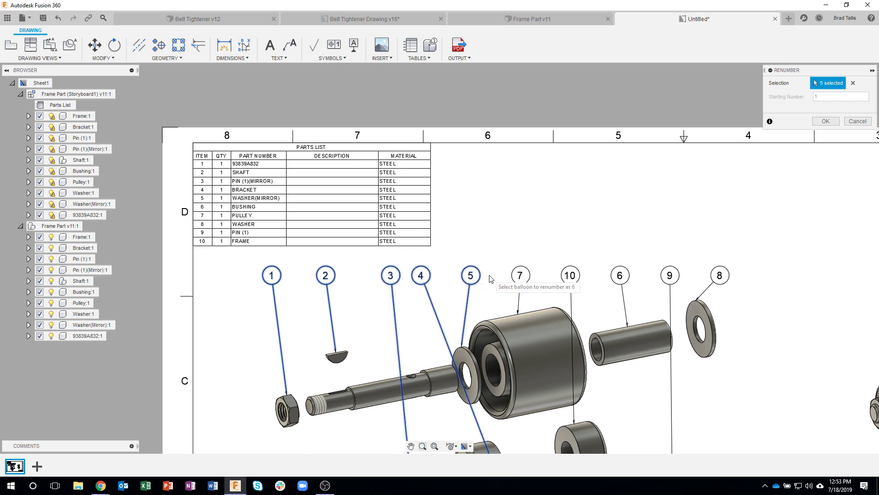
# Continue renumbering the remaining five balloons from left to right as 6 to 10, from the pulley to the end washer, and apply
pyautogui.click(520, 276)
pyautogui.click(569, 275)
pyautogui.click(619, 275)
pyautogui.click(669, 276)
pyautogui.click(713, 280)
pyautogui.click(826, 121)
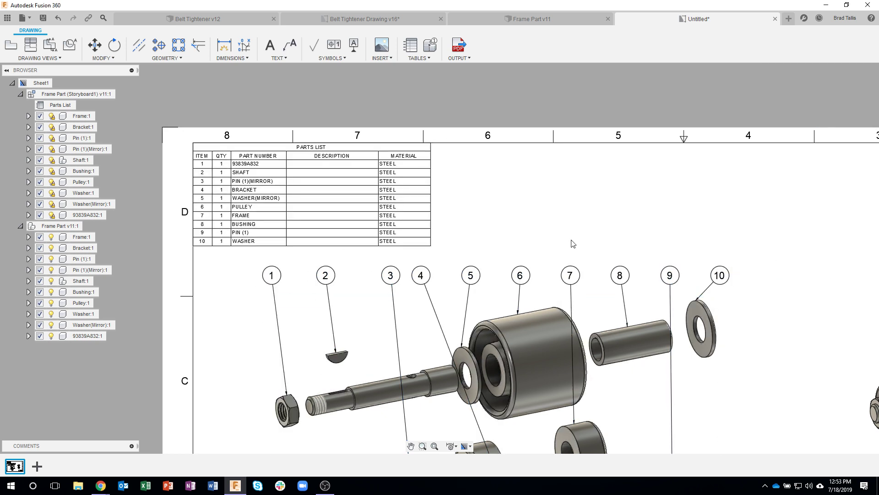
pyautogui.scroll(-3, 324, 248)
pyautogui.moveTo(380, 257); pyautogui.dragTo(333, 136, button='middle')
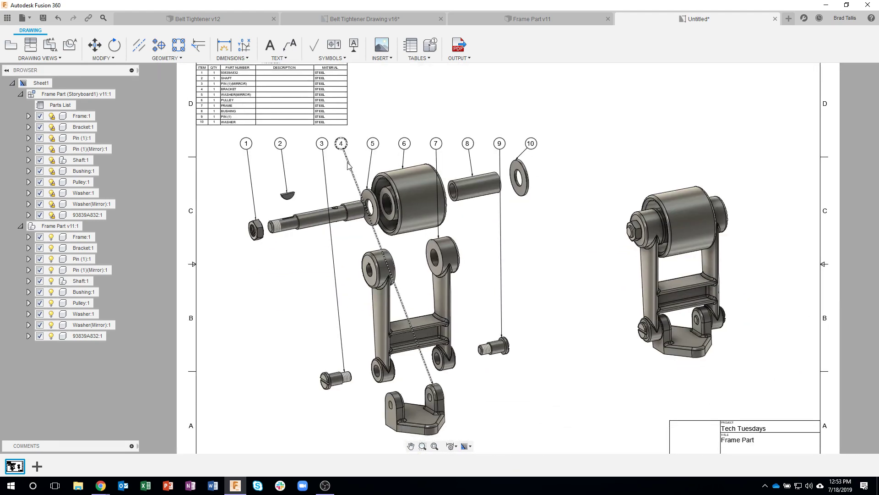